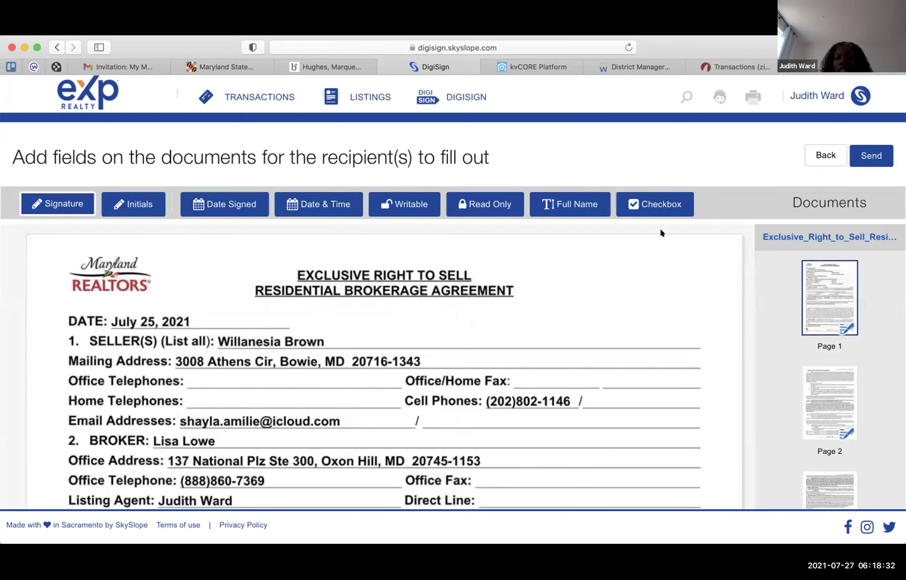
- In section 8, check the 'or' blank's initials signer, then delete the first-blank WB initials field
{"action": "scroll", "coordinate": [549, 292], "scroll_direction": "down", "scroll_amount": 3}
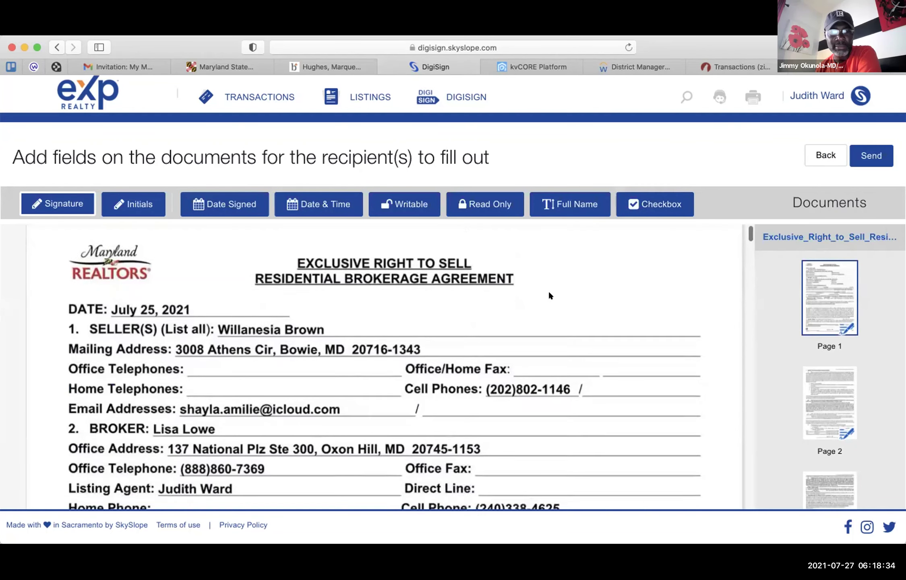
{"action": "scroll", "coordinate": [549, 292], "scroll_direction": "up", "scroll_amount": 3}
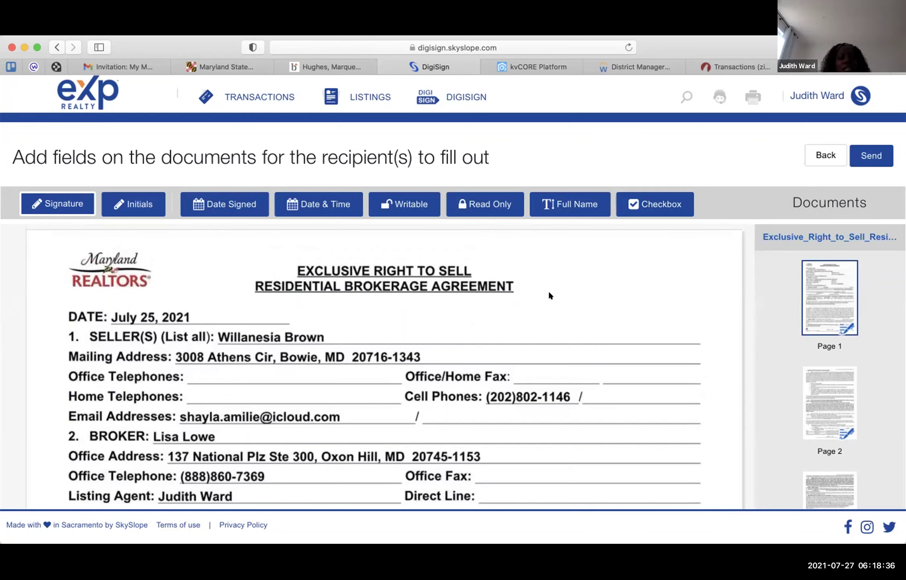
{"action": "scroll", "coordinate": [550, 295], "scroll_direction": "down", "scroll_amount": 3}
{"action": "scroll", "coordinate": [549, 296], "scroll_direction": "down", "scroll_amount": 3}
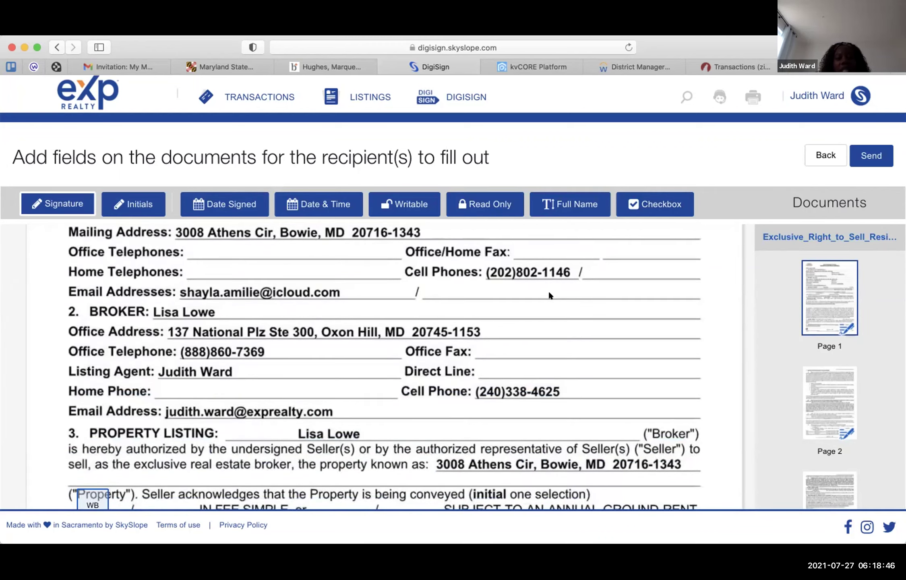
{"action": "scroll", "coordinate": [549, 295], "scroll_direction": "down", "scroll_amount": 1}
{"action": "scroll", "coordinate": [549, 295], "scroll_direction": "down", "scroll_amount": 3}
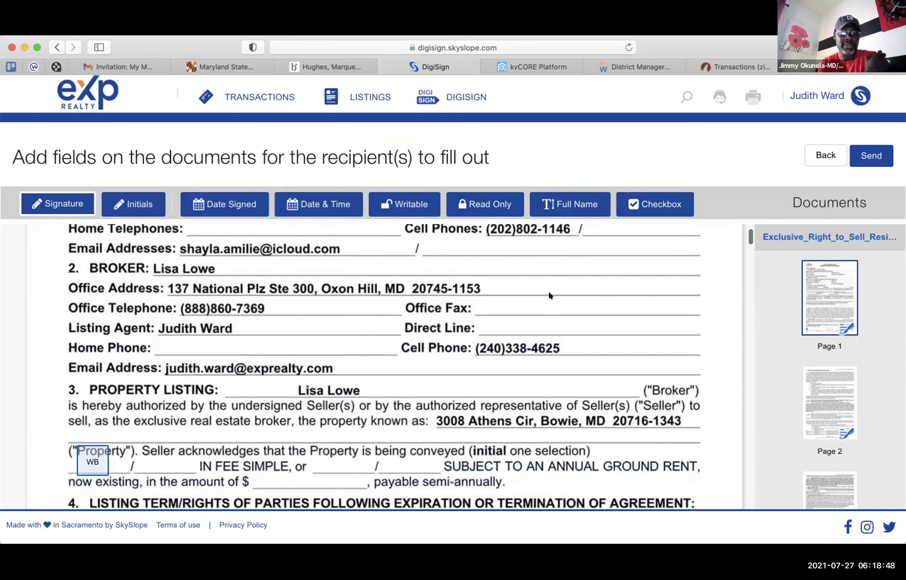
{"action": "scroll", "coordinate": [549, 295], "scroll_direction": "down", "scroll_amount": 1}
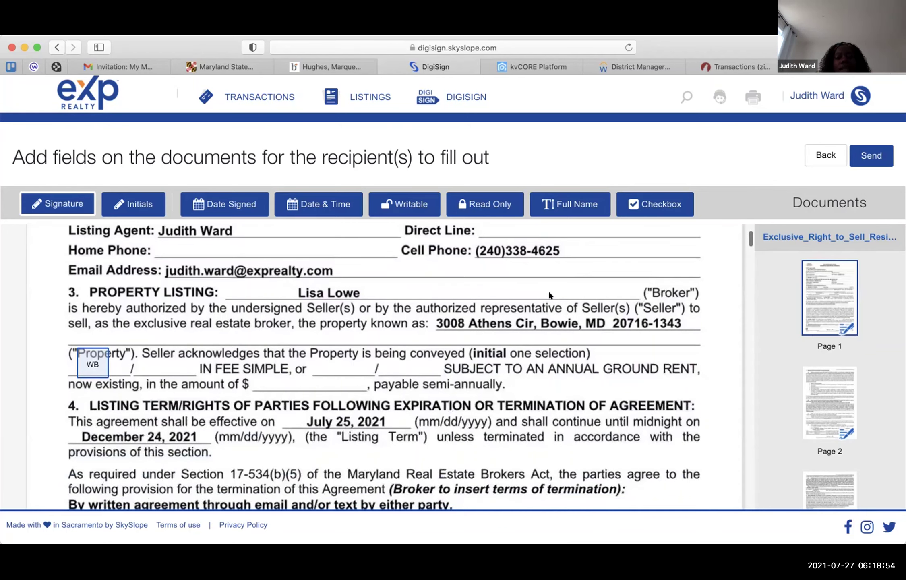
{"action": "scroll", "coordinate": [549, 296], "scroll_direction": "up", "scroll_amount": 1}
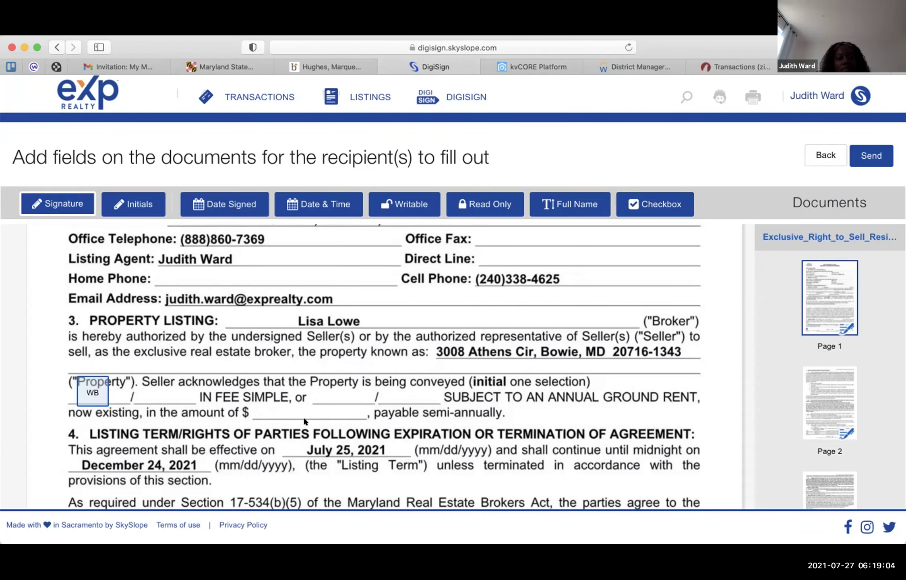
{"action": "scroll", "coordinate": [382, 401], "scroll_direction": "down", "scroll_amount": 3}
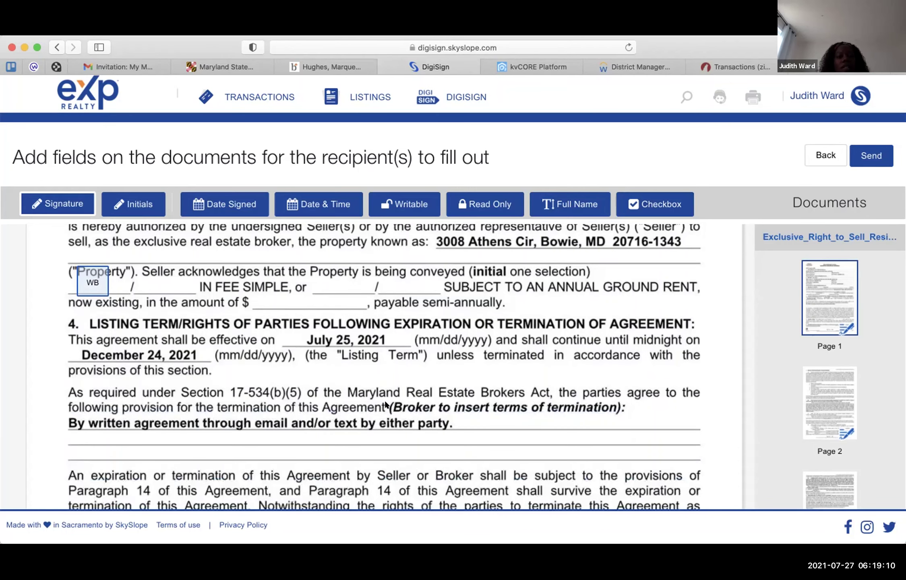
{"action": "scroll", "coordinate": [386, 403], "scroll_direction": "down", "scroll_amount": 2}
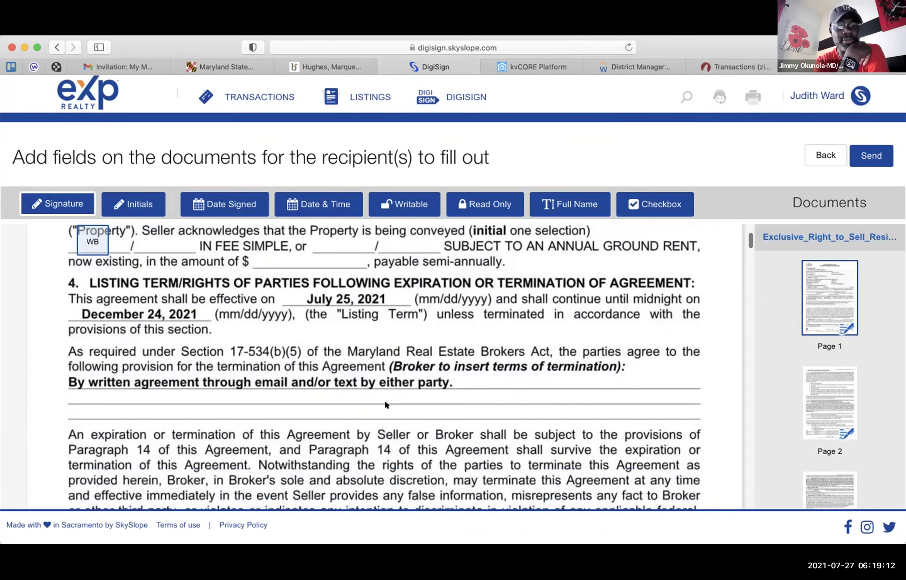
{"action": "scroll", "coordinate": [385, 404], "scroll_direction": "down", "scroll_amount": 2}
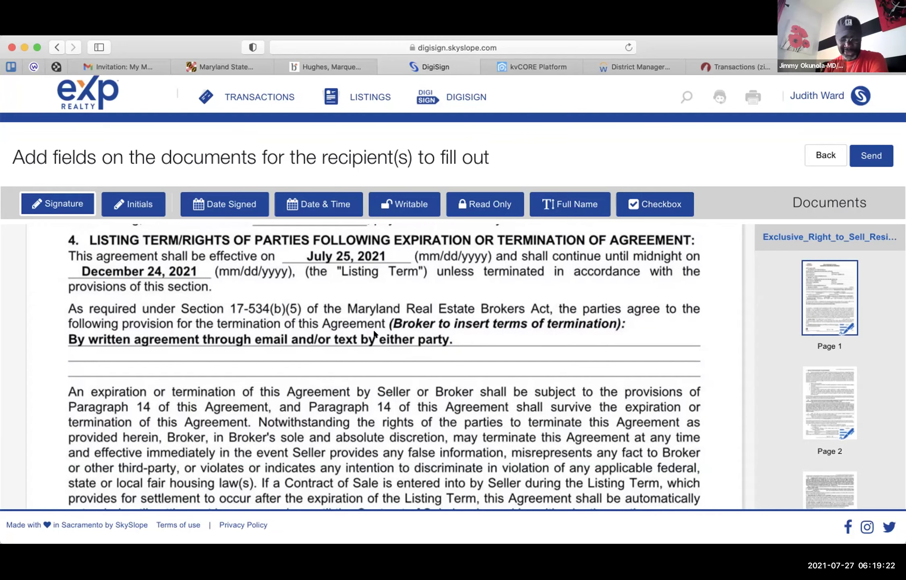
{"action": "scroll", "coordinate": [304, 385], "scroll_direction": "down", "scroll_amount": 3}
{"action": "scroll", "coordinate": [304, 384], "scroll_direction": "down", "scroll_amount": 3}
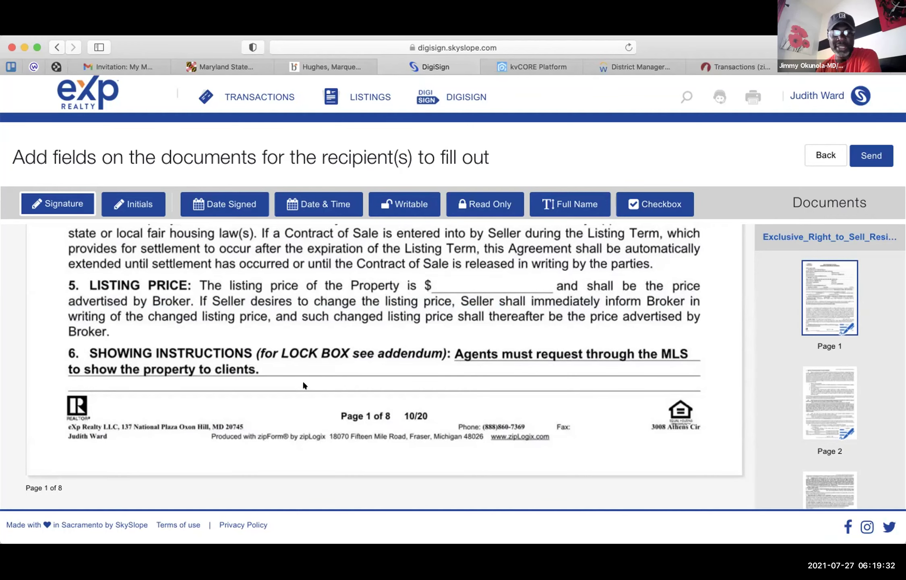
{"action": "scroll", "coordinate": [304, 385], "scroll_direction": "down", "scroll_amount": 5}
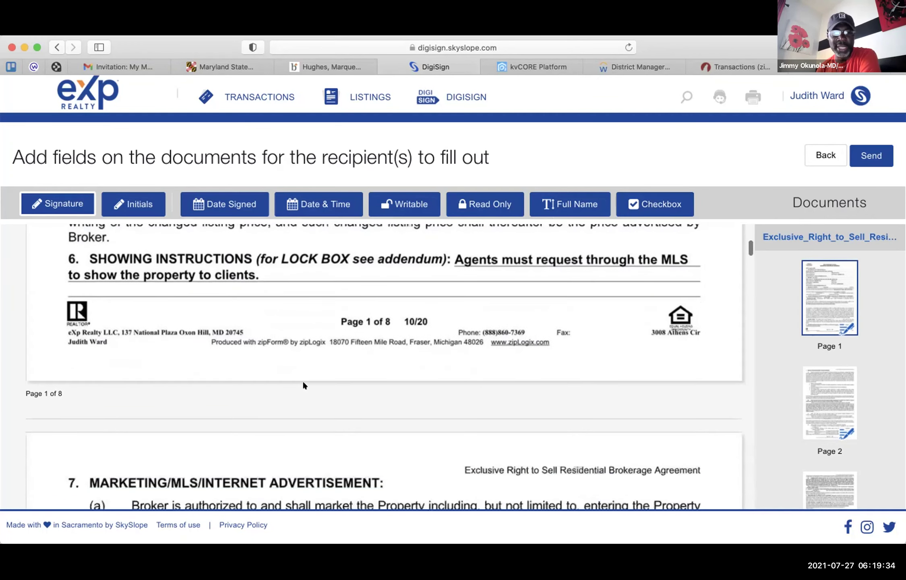
{"action": "scroll", "coordinate": [304, 385], "scroll_direction": "up", "scroll_amount": 3}
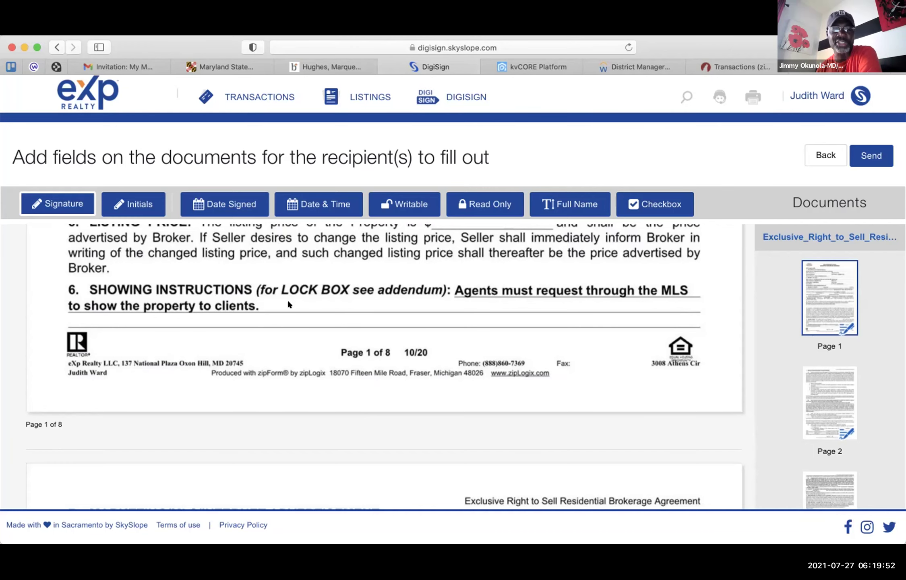
{"action": "scroll", "coordinate": [288, 304], "scroll_direction": "down", "scroll_amount": 3}
{"action": "scroll", "coordinate": [288, 304], "scroll_direction": "up", "scroll_amount": 1}
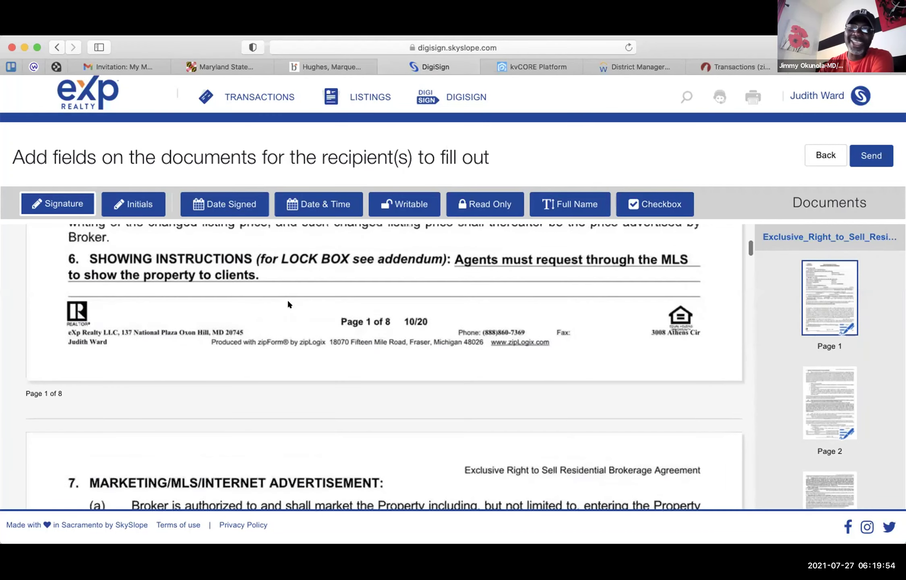
{"action": "scroll", "coordinate": [288, 302], "scroll_direction": "down", "scroll_amount": 1}
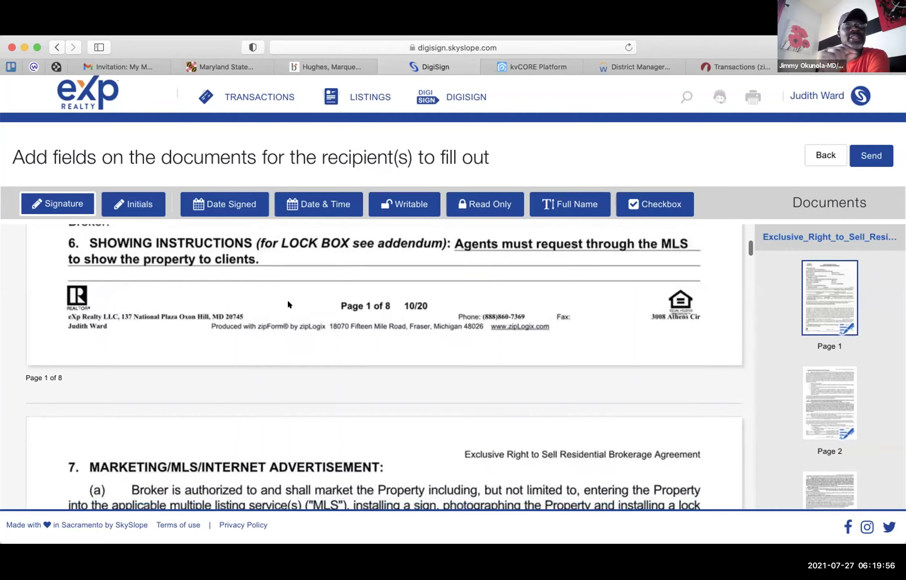
{"action": "scroll", "coordinate": [288, 304], "scroll_direction": "down", "scroll_amount": 2}
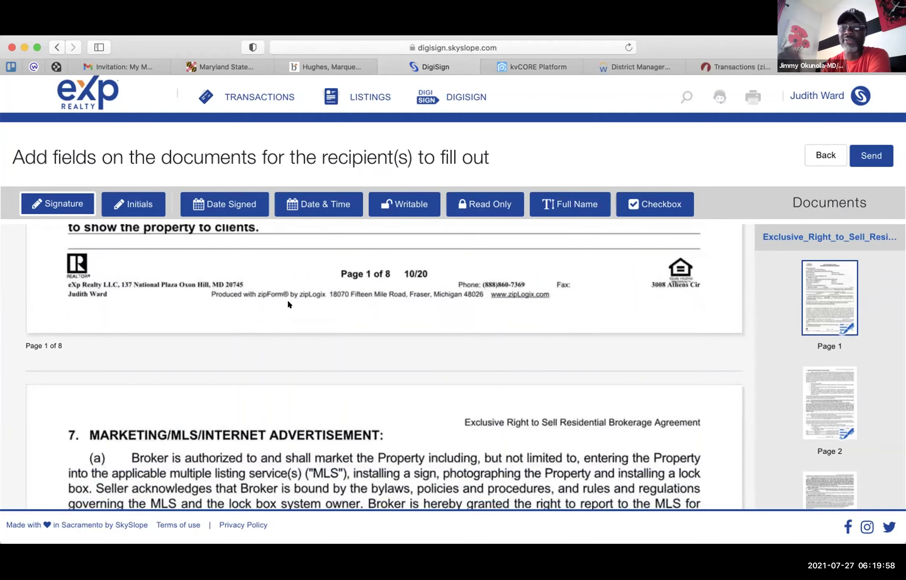
{"action": "scroll", "coordinate": [287, 303], "scroll_direction": "down", "scroll_amount": 2}
{"action": "scroll", "coordinate": [287, 303], "scroll_direction": "up", "scroll_amount": 2}
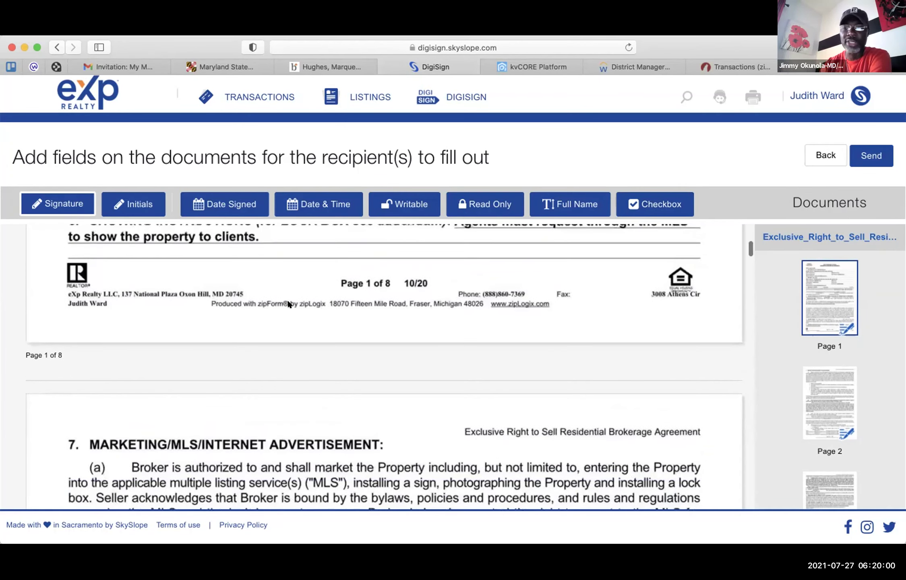
{"action": "scroll", "coordinate": [287, 303], "scroll_direction": "up", "scroll_amount": 3}
{"action": "scroll", "coordinate": [288, 303], "scroll_direction": "down", "scroll_amount": 1}
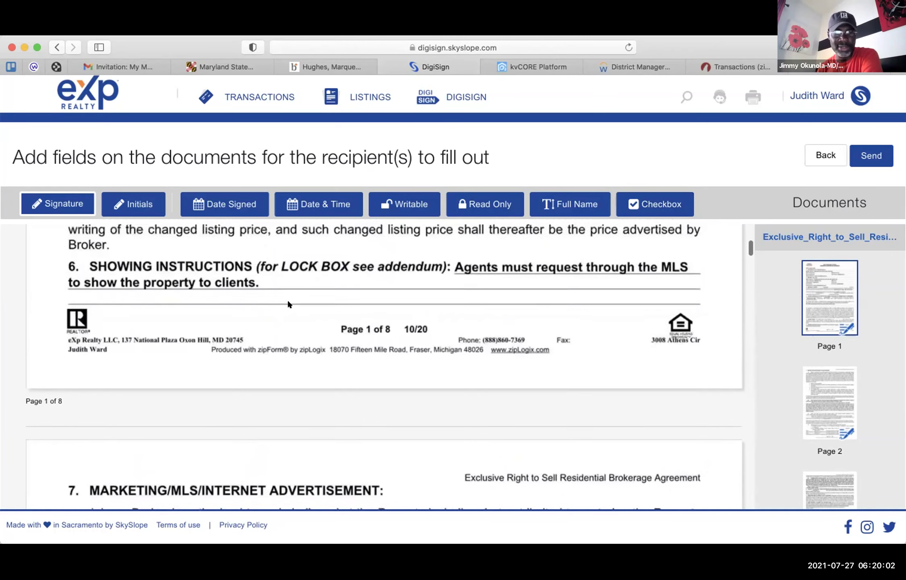
{"action": "scroll", "coordinate": [287, 303], "scroll_direction": "down", "scroll_amount": 4}
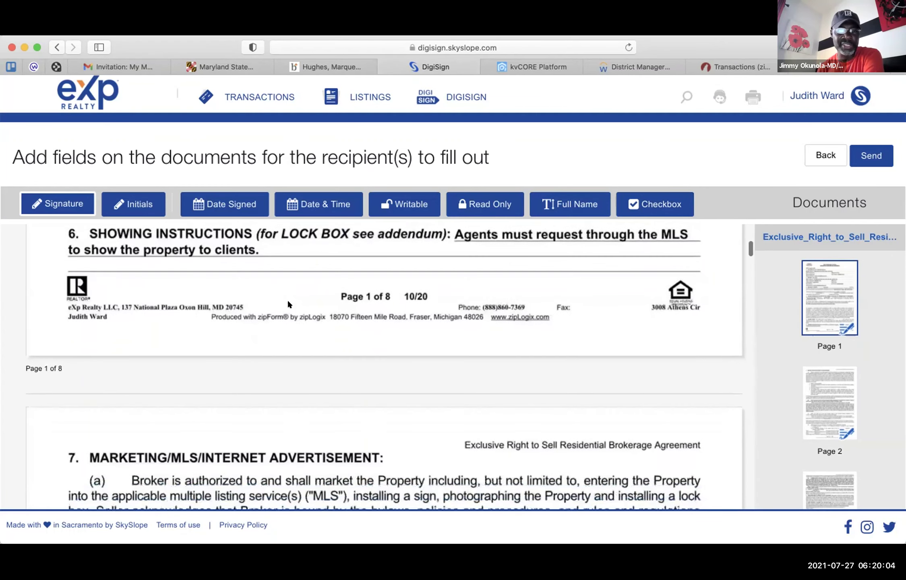
{"action": "scroll", "coordinate": [287, 303], "scroll_direction": "down", "scroll_amount": 15}
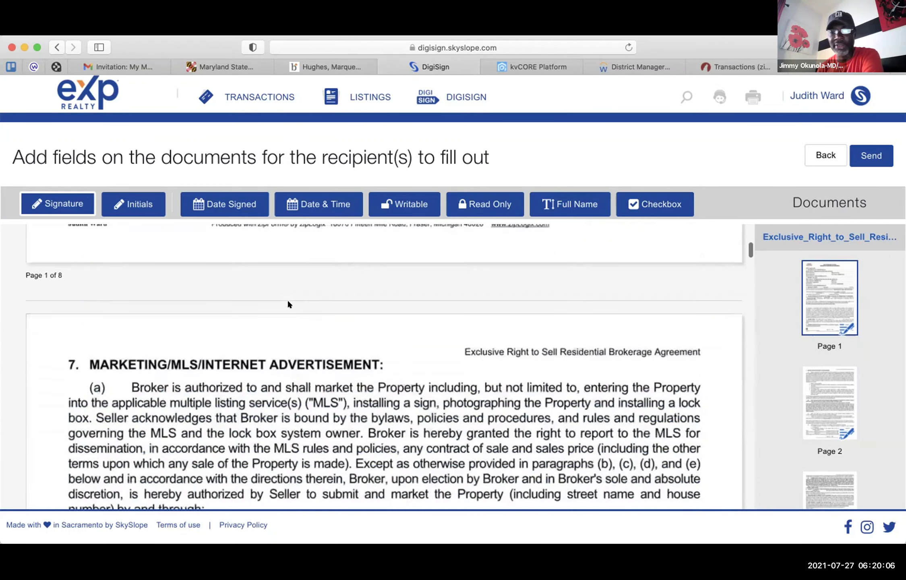
{"action": "scroll", "coordinate": [288, 304], "scroll_direction": "down", "scroll_amount": 4}
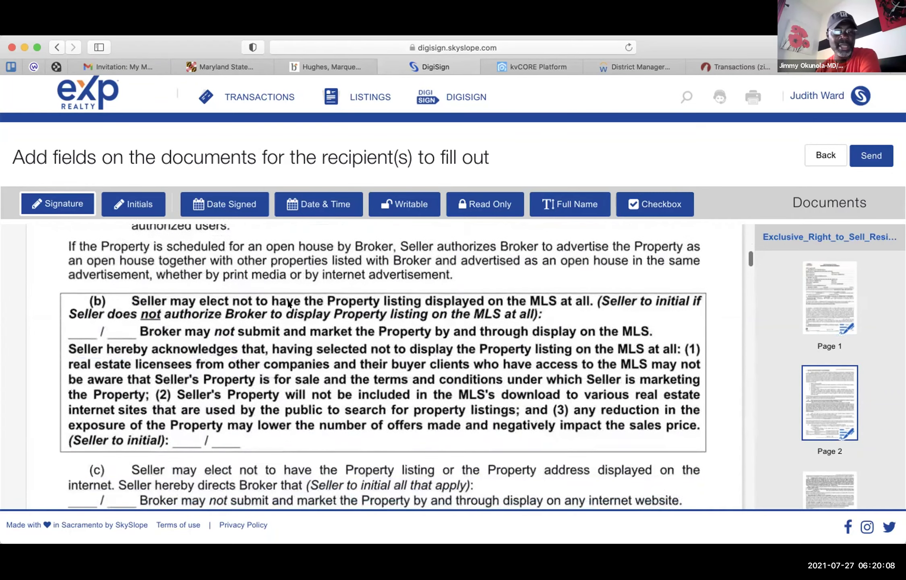
{"action": "scroll", "coordinate": [288, 304], "scroll_direction": "up", "scroll_amount": 3}
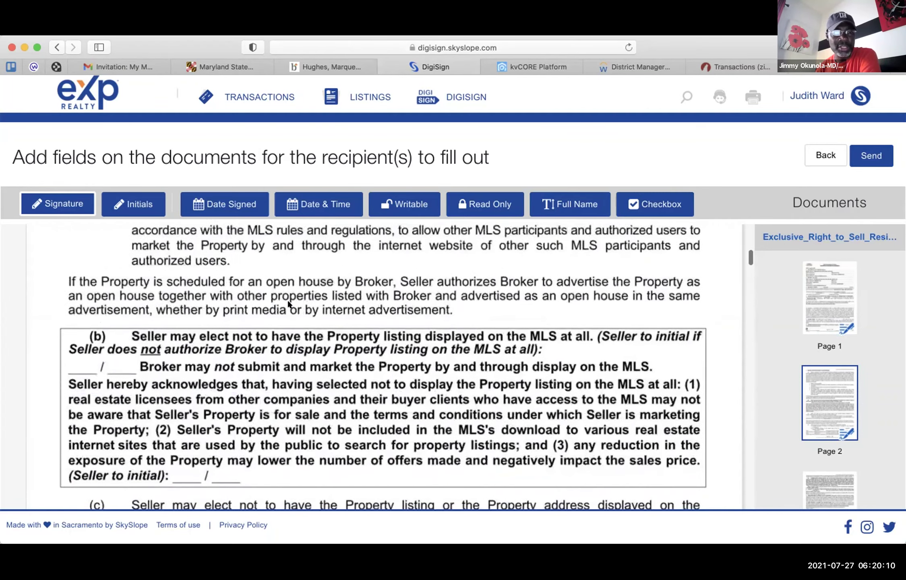
{"action": "scroll", "coordinate": [289, 304], "scroll_direction": "down", "scroll_amount": 4}
{"action": "scroll", "coordinate": [290, 304], "scroll_direction": "down", "scroll_amount": 1}
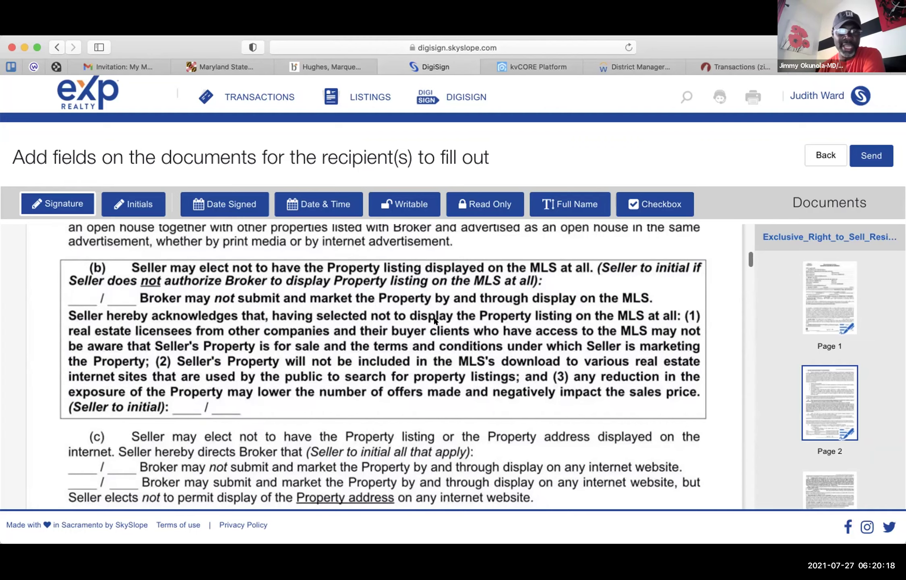
{"action": "scroll", "coordinate": [433, 320], "scroll_direction": "down", "scroll_amount": 5}
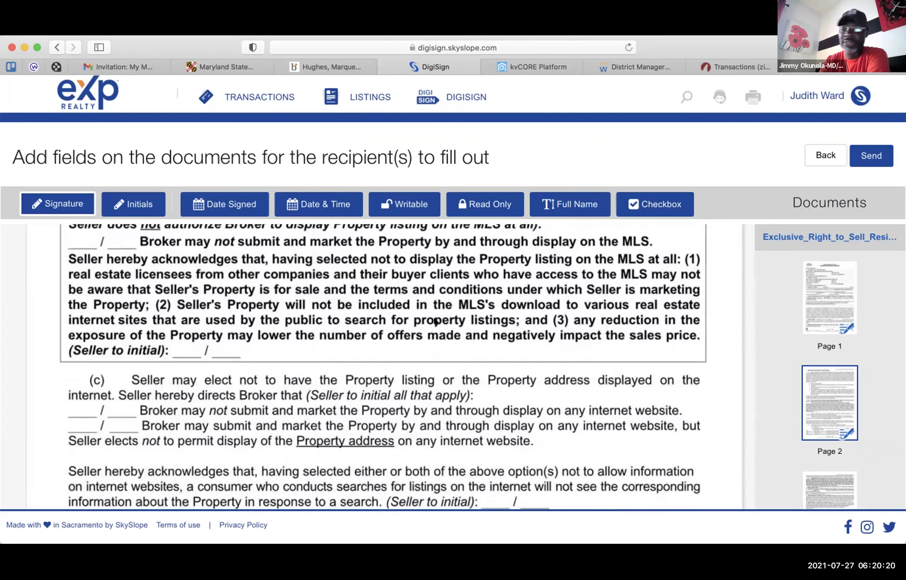
{"action": "scroll", "coordinate": [435, 321], "scroll_direction": "up", "scroll_amount": 2}
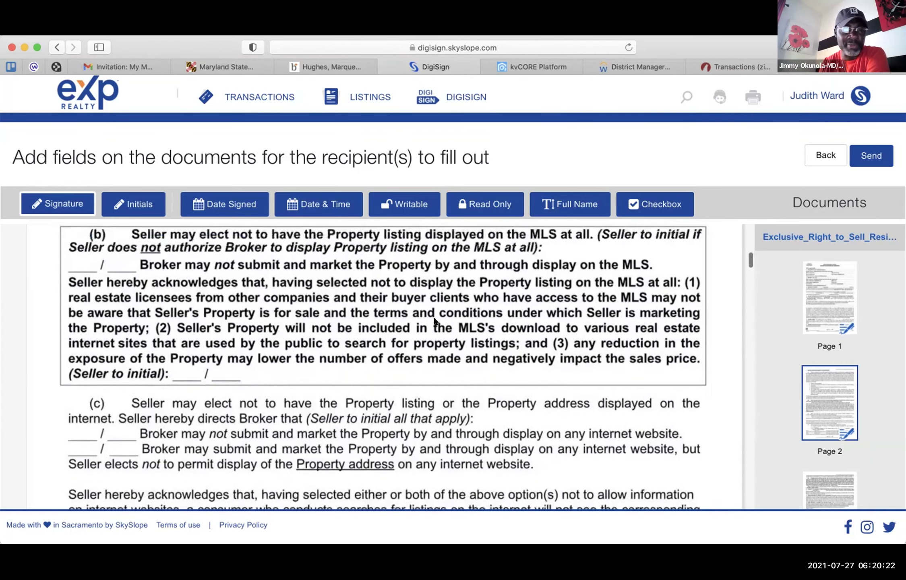
{"action": "scroll", "coordinate": [435, 321], "scroll_direction": "down", "scroll_amount": 12}
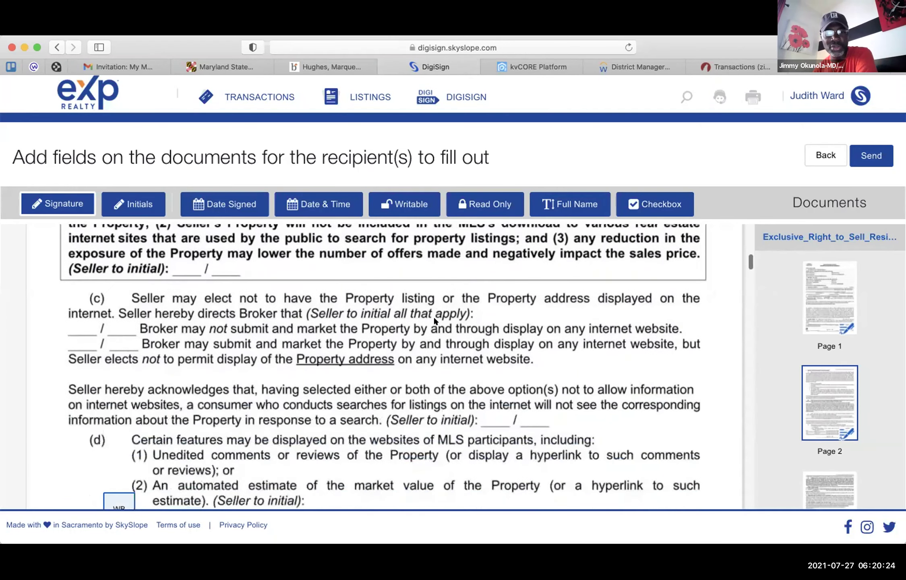
{"action": "scroll", "coordinate": [434, 321], "scroll_direction": "down", "scroll_amount": 5}
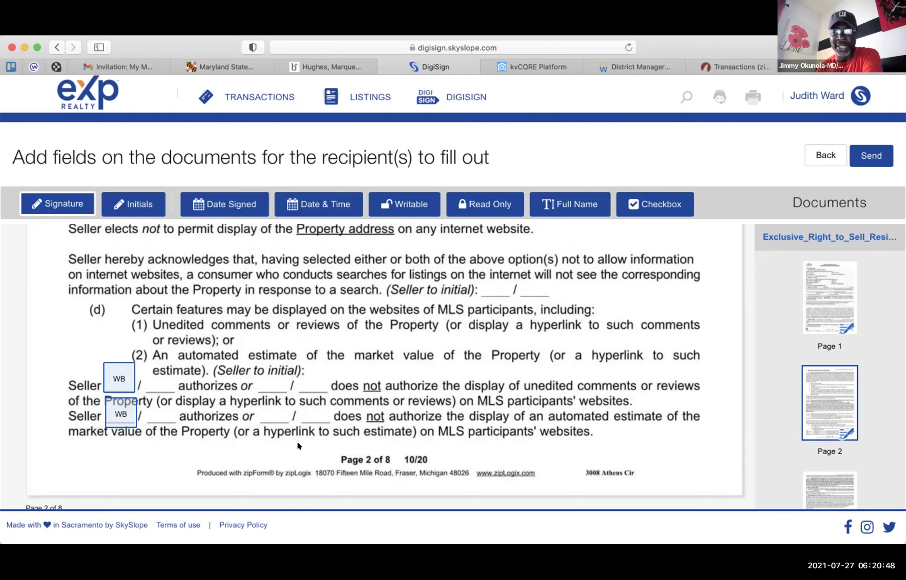
{"action": "scroll", "coordinate": [297, 440], "scroll_direction": "up", "scroll_amount": 1}
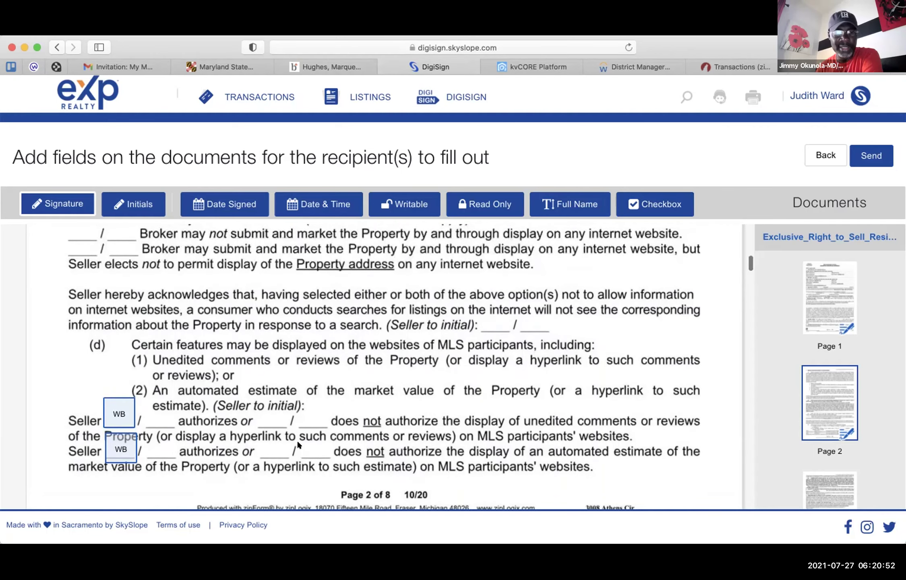
{"action": "scroll", "coordinate": [296, 440], "scroll_direction": "down", "scroll_amount": 8}
{"action": "scroll", "coordinate": [298, 444], "scroll_direction": "down", "scroll_amount": 2}
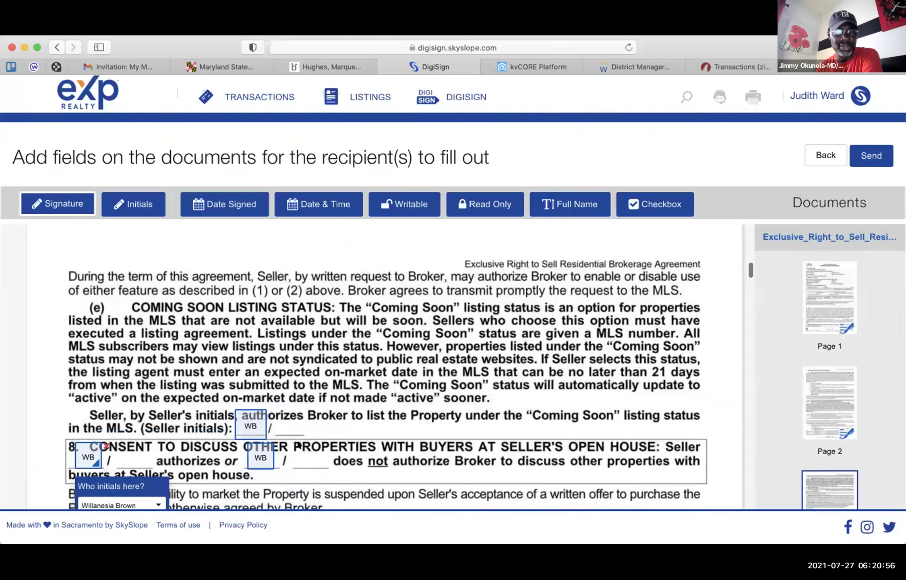
{"action": "scroll", "coordinate": [298, 444], "scroll_direction": "down", "scroll_amount": 2}
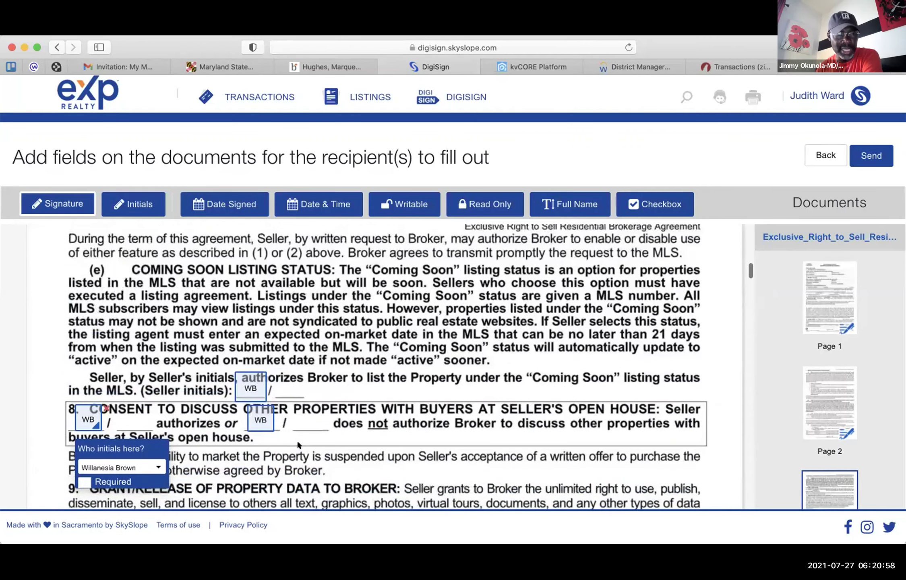
{"action": "scroll", "coordinate": [298, 444], "scroll_direction": "down", "scroll_amount": 2}
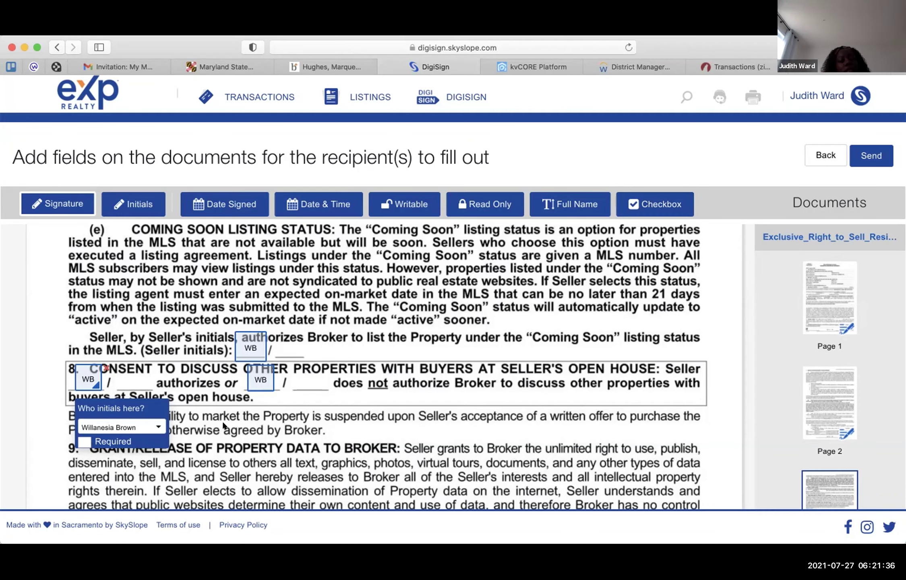
{"action": "left_click", "coordinate": [261, 374]}
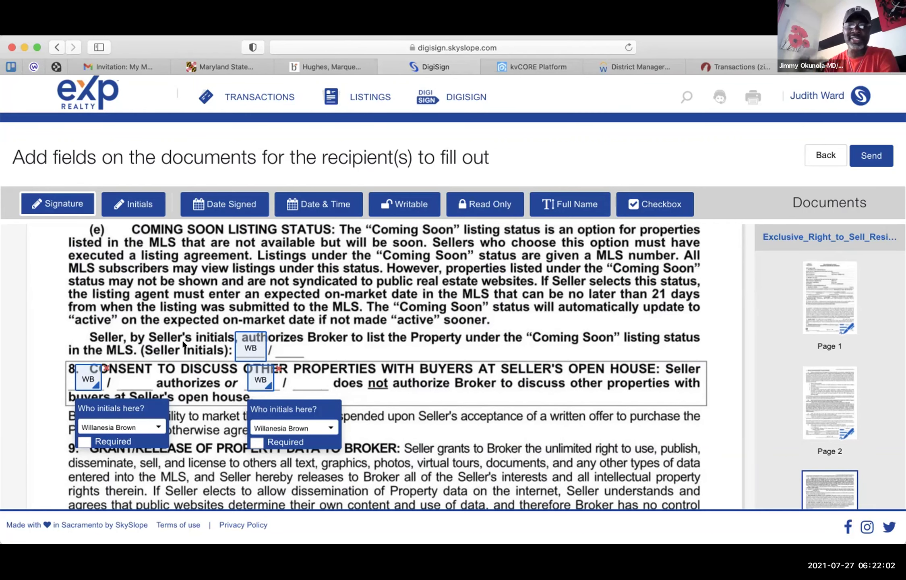
{"action": "left_click", "coordinate": [106, 368]}
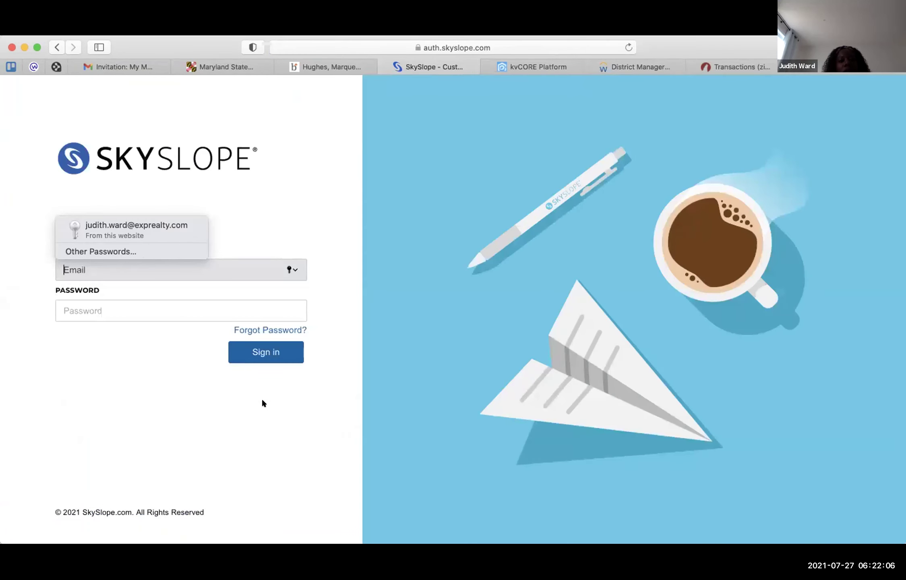
- Sign back into SkySlope using the browser's saved login credentials
{"action": "left_click", "coordinate": [151, 229]}
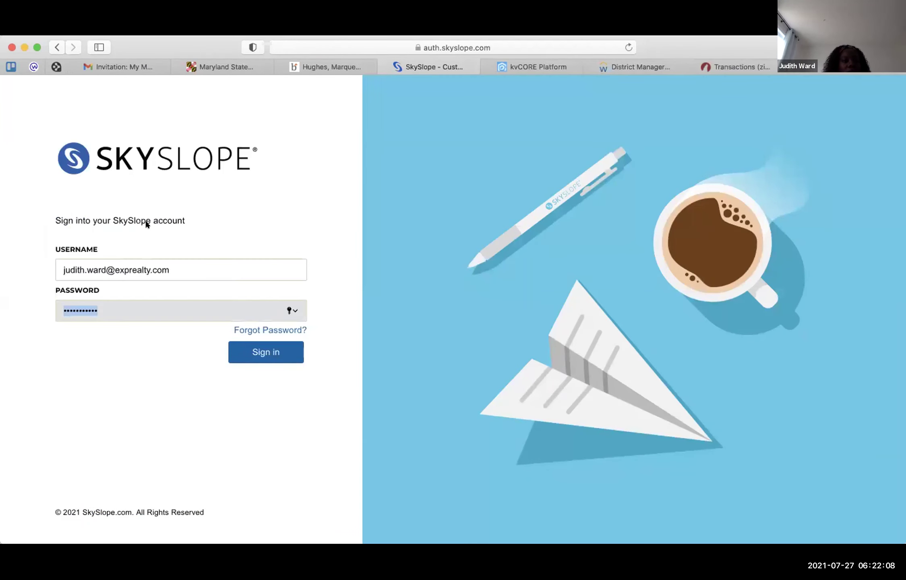
{"action": "left_click", "coordinate": [260, 359]}
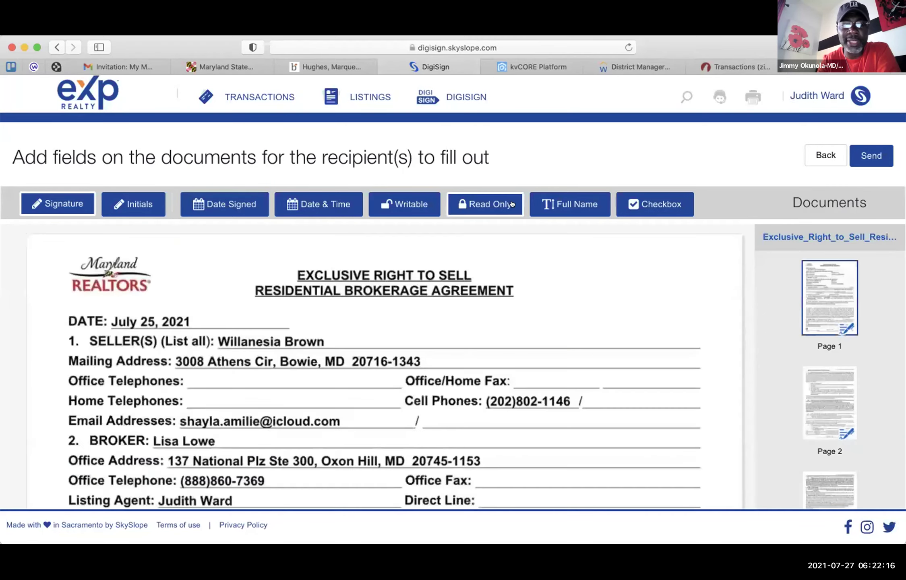
- Delete the duplicate WB initials field on section 8's first blank
{"action": "scroll", "coordinate": [437, 330], "scroll_direction": "down", "scroll_amount": 20}
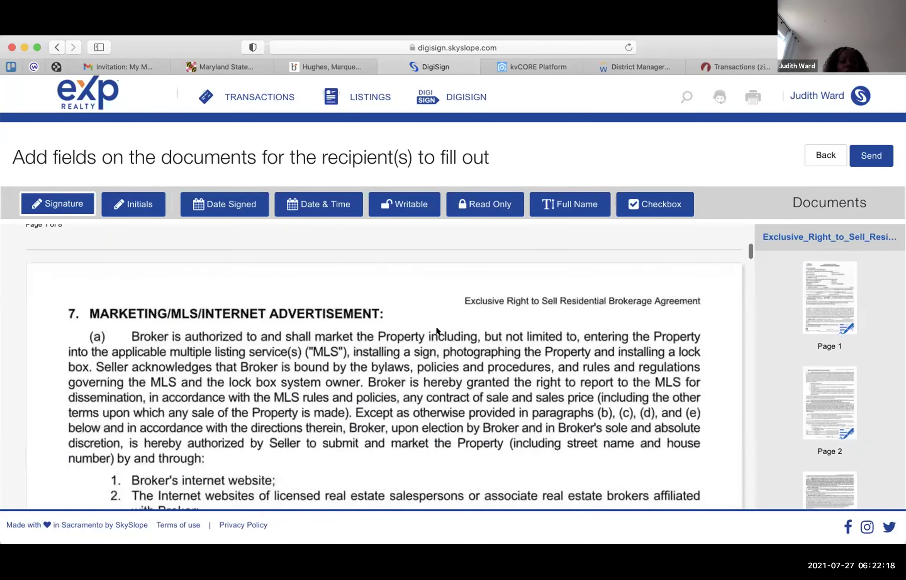
{"action": "scroll", "coordinate": [436, 328], "scroll_direction": "down", "scroll_amount": 15}
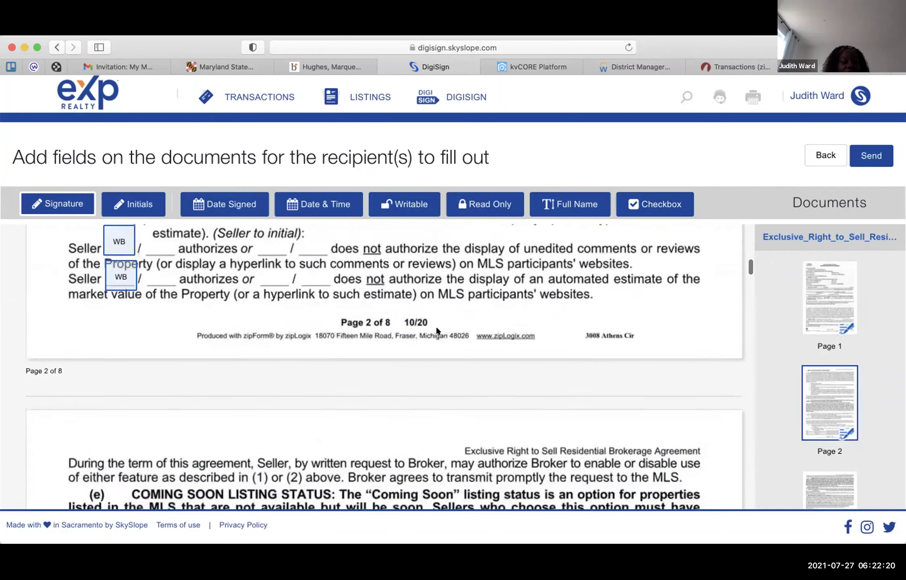
{"action": "scroll", "coordinate": [438, 331], "scroll_direction": "down", "scroll_amount": 15}
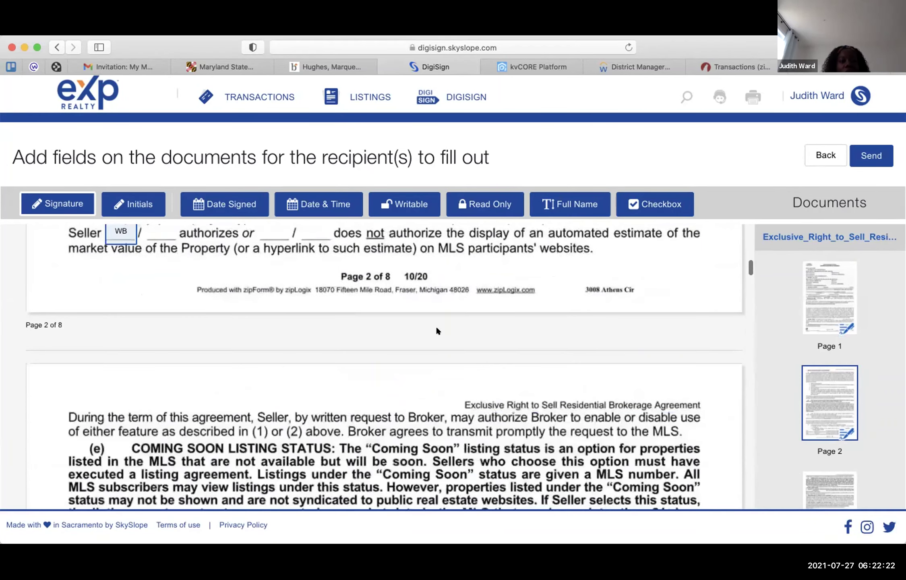
{"action": "scroll", "coordinate": [437, 329], "scroll_direction": "up", "scroll_amount": 6}
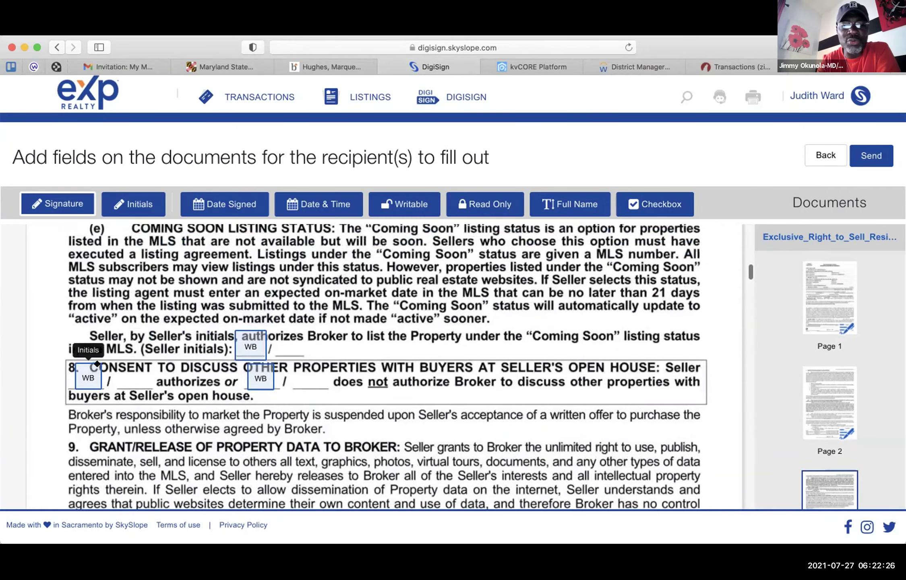
{"action": "left_click", "coordinate": [97, 363]}
{"action": "key", "text": "Delete"}
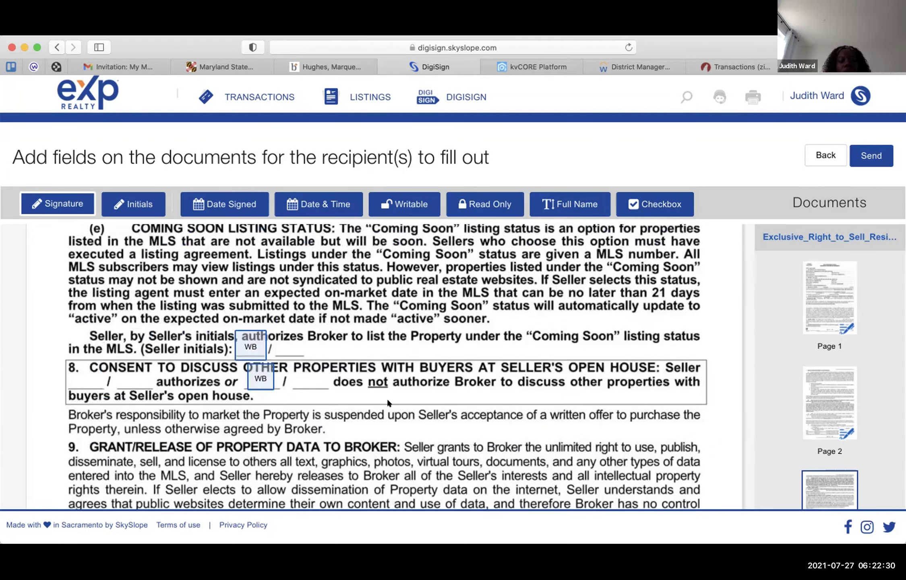
- Make the remaining section 8 seller initials Required and remove the stray signature field
{"action": "left_click", "coordinate": [259, 376]}
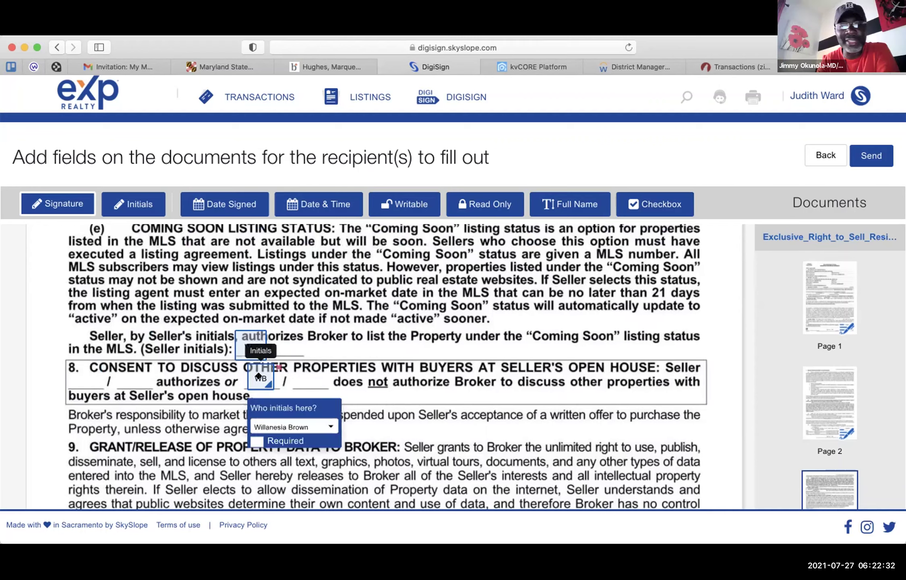
{"action": "left_click", "coordinate": [256, 441]}
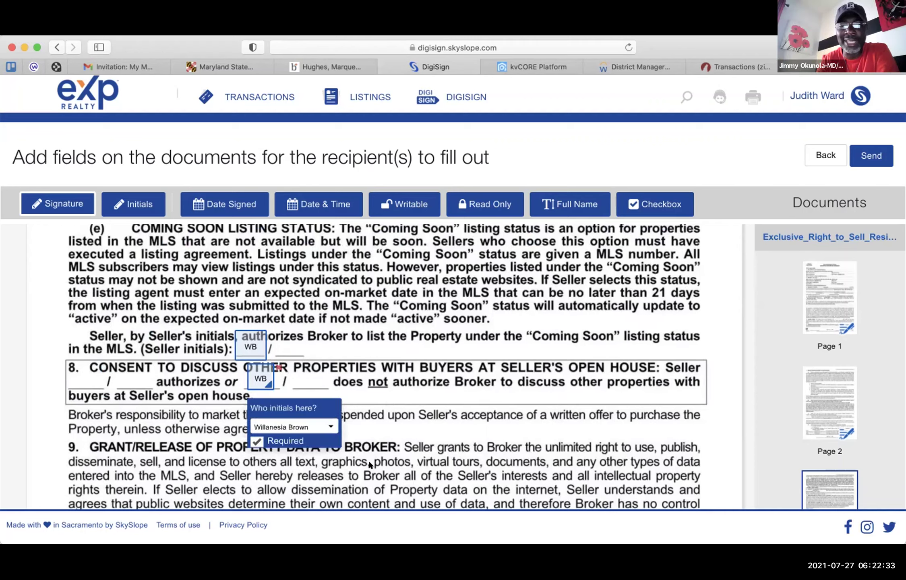
{"action": "left_click", "coordinate": [438, 413]}
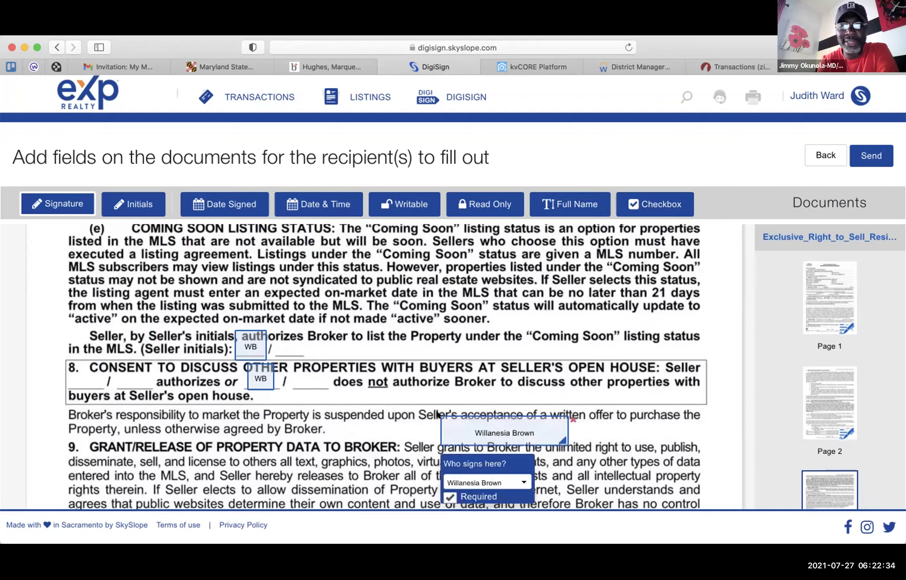
{"action": "left_click", "coordinate": [573, 419]}
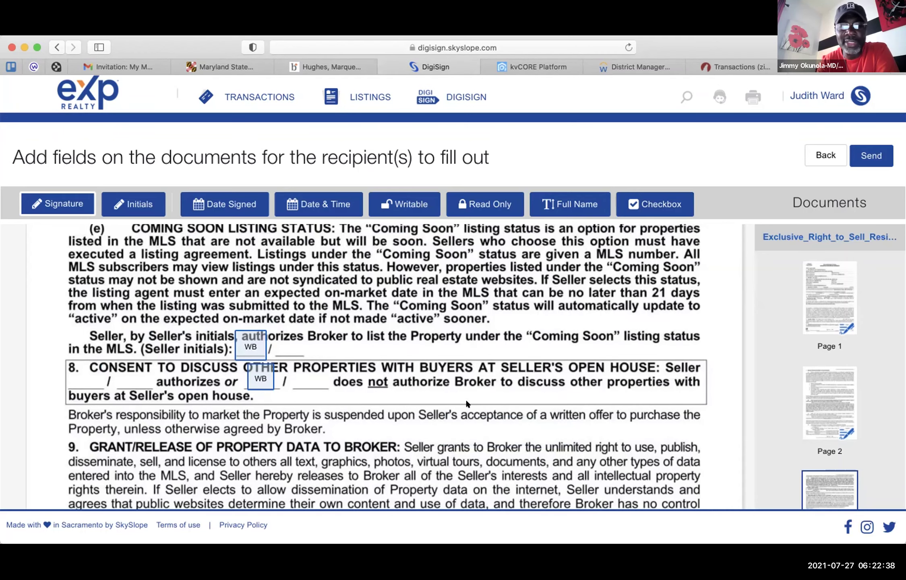
{"action": "scroll", "coordinate": [466, 401], "scroll_direction": "down", "scroll_amount": 1}
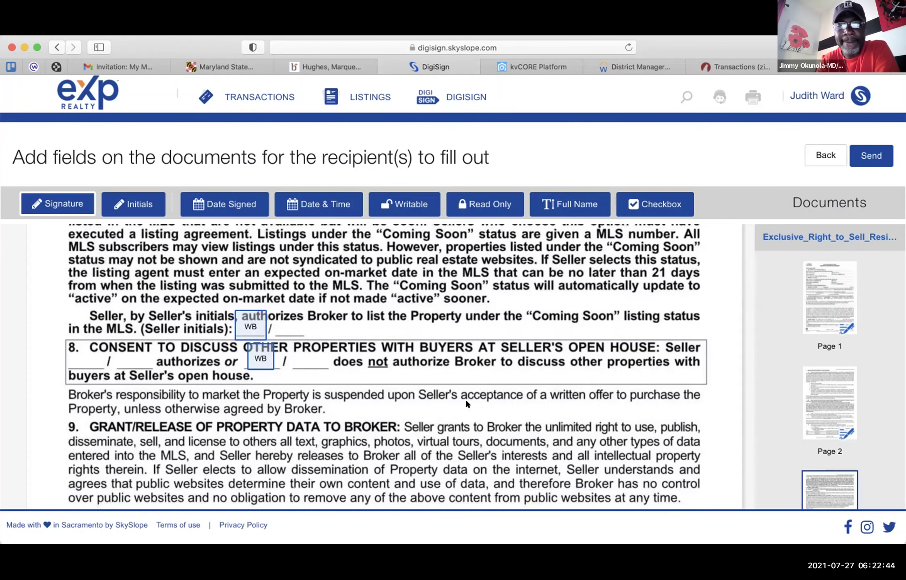
{"action": "scroll", "coordinate": [466, 402], "scroll_direction": "down", "scroll_amount": 10}
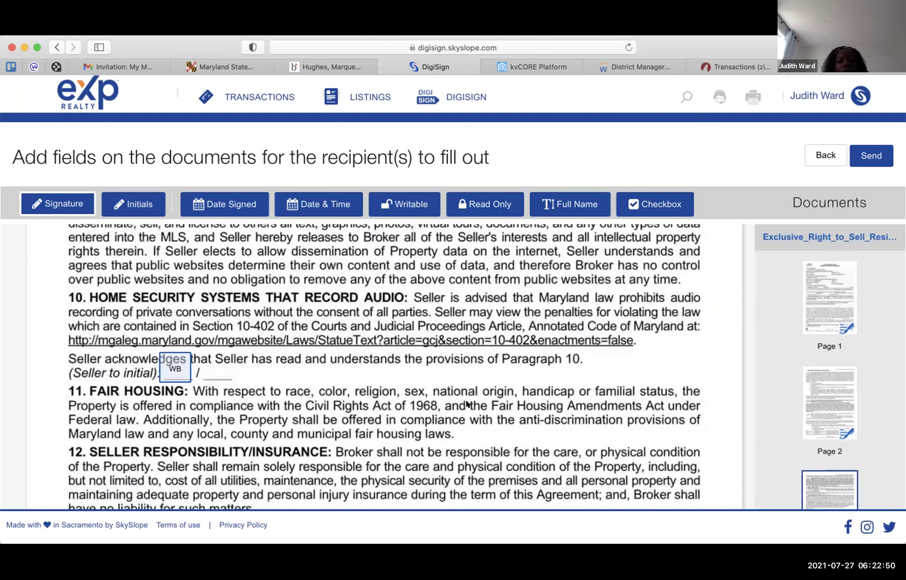
{"action": "scroll", "coordinate": [466, 401], "scroll_direction": "down", "scroll_amount": 5}
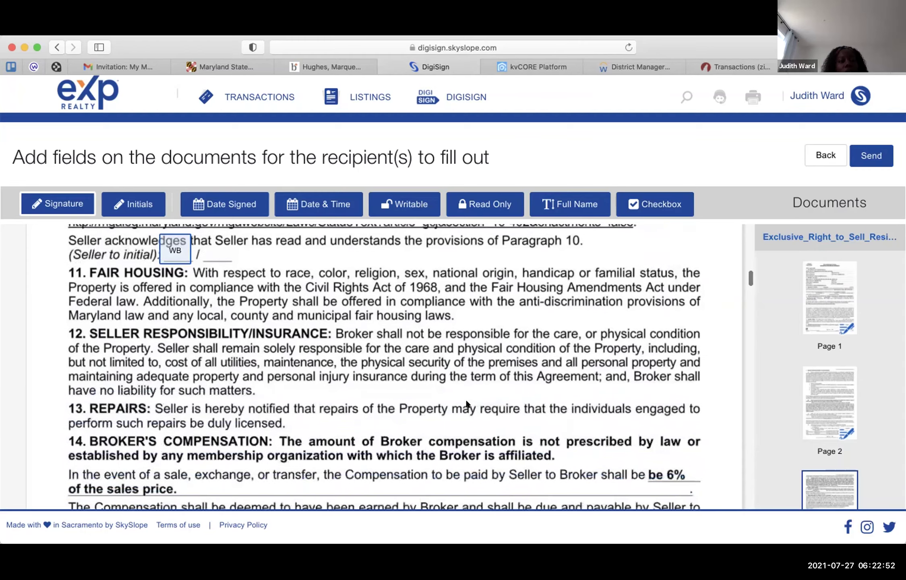
{"action": "scroll", "coordinate": [466, 403], "scroll_direction": "down", "scroll_amount": 6}
{"action": "scroll", "coordinate": [466, 402], "scroll_direction": "down", "scroll_amount": 15}
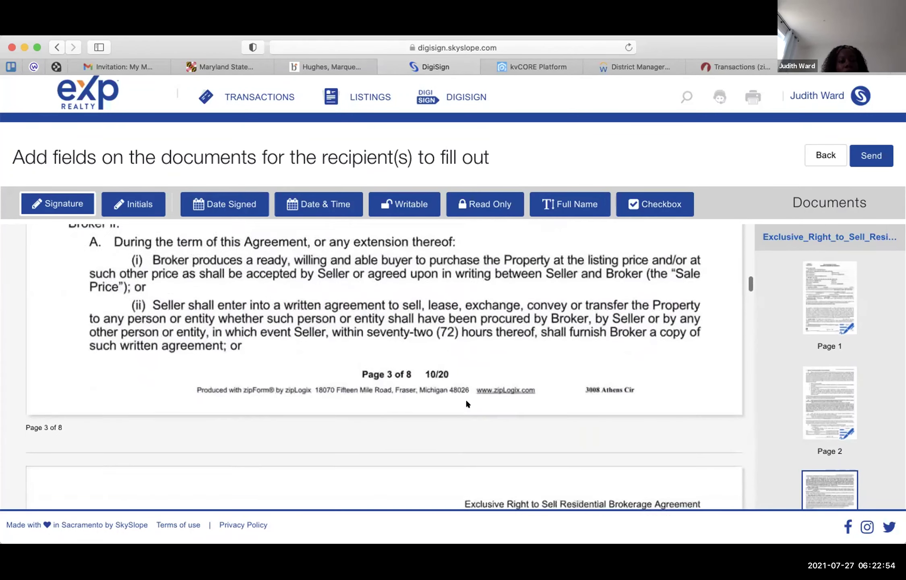
{"action": "scroll", "coordinate": [466, 402], "scroll_direction": "down", "scroll_amount": 4}
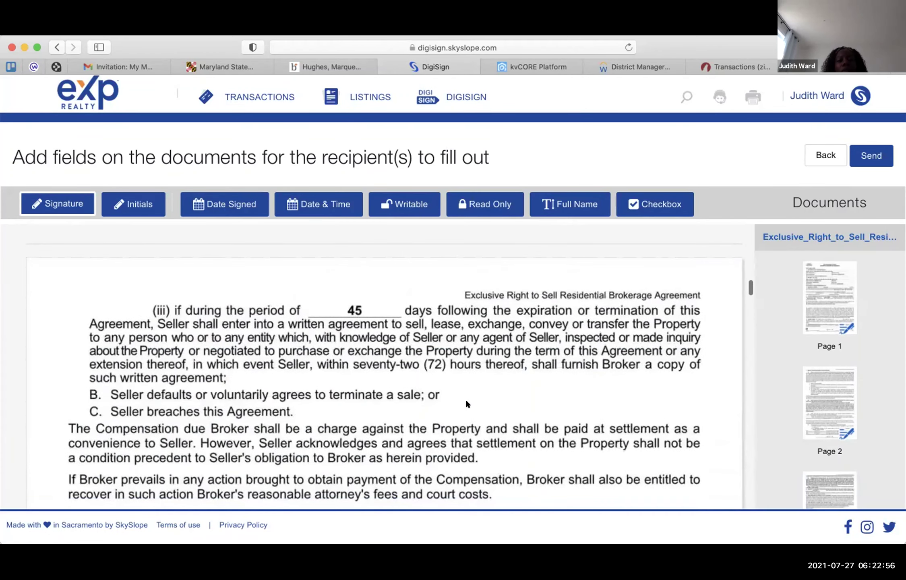
{"action": "scroll", "coordinate": [466, 403], "scroll_direction": "up", "scroll_amount": 10}
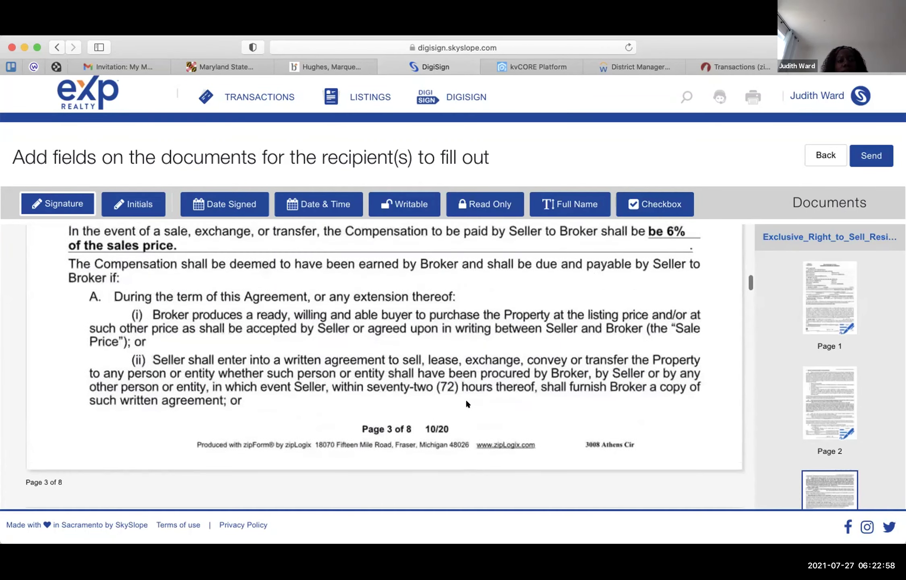
{"action": "scroll", "coordinate": [466, 401], "scroll_direction": "down", "scroll_amount": 9}
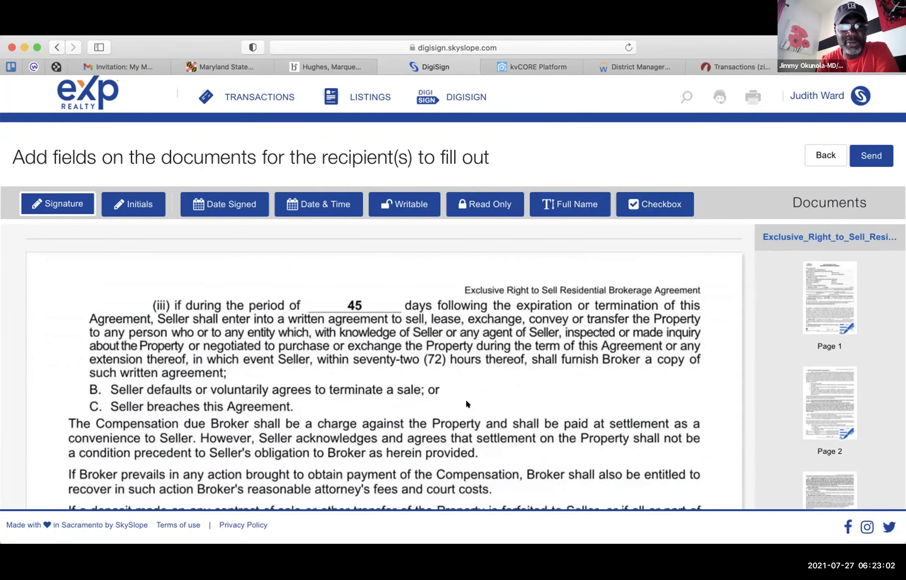
{"action": "scroll", "coordinate": [466, 402], "scroll_direction": "down", "scroll_amount": 6}
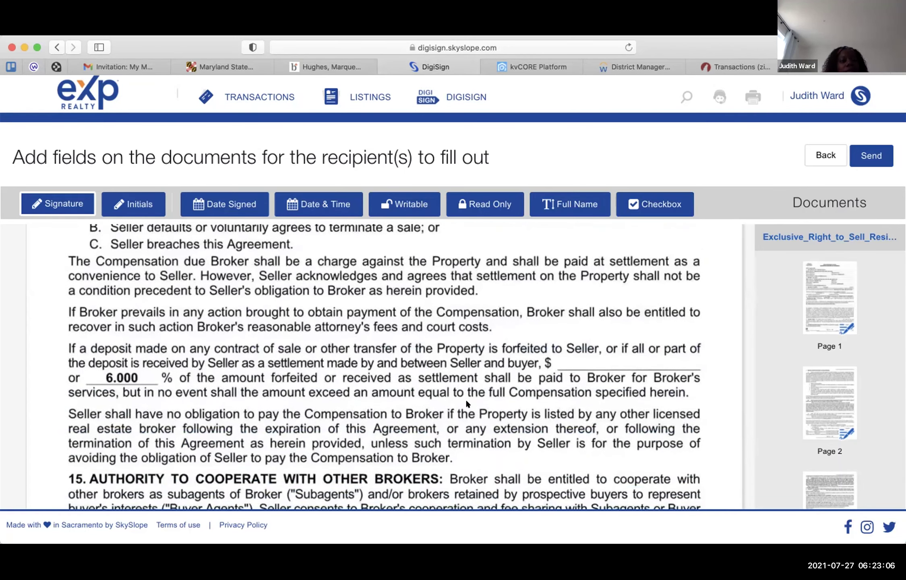
{"action": "scroll", "coordinate": [466, 403], "scroll_direction": "down", "scroll_amount": 5}
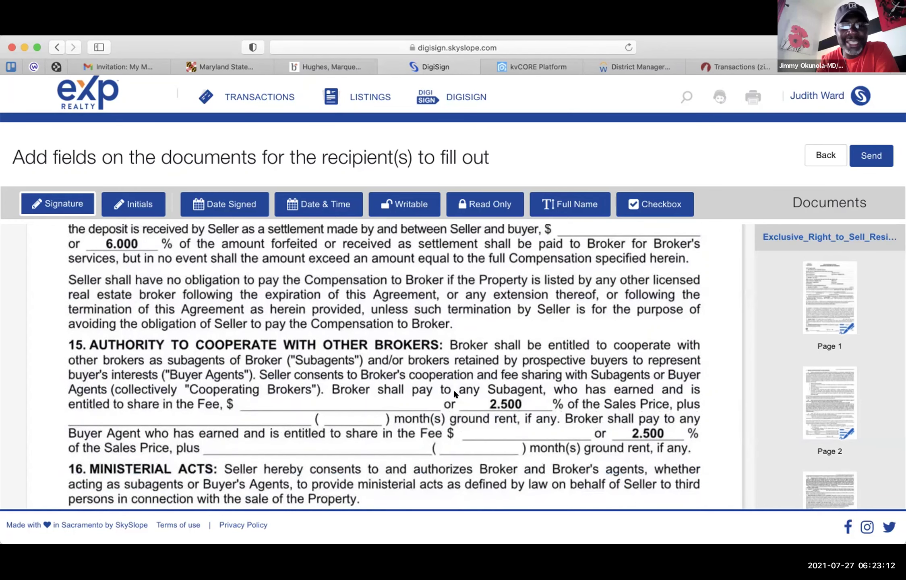
{"action": "scroll", "coordinate": [454, 390], "scroll_direction": "down", "scroll_amount": 2}
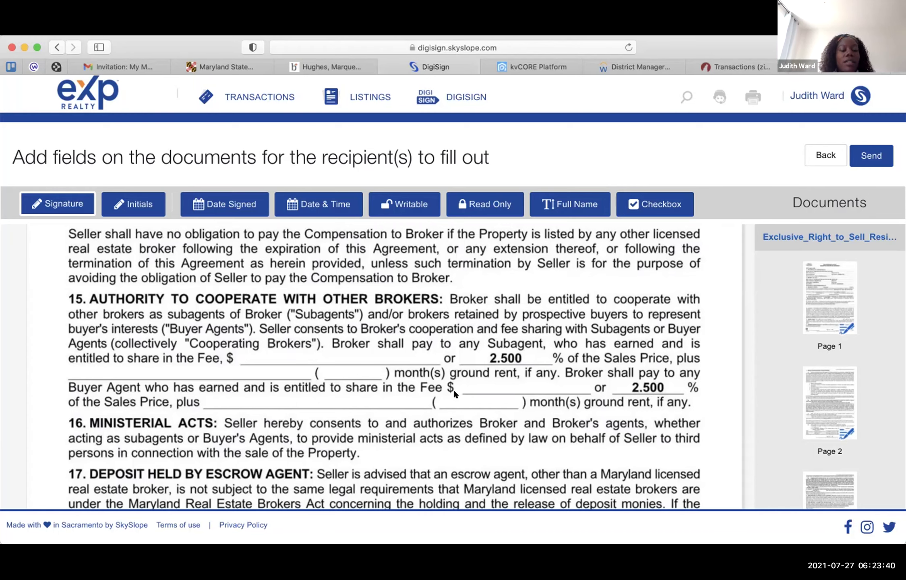
{"action": "scroll", "coordinate": [455, 393], "scroll_direction": "down", "scroll_amount": 2}
{"action": "scroll", "coordinate": [456, 395], "scroll_direction": "down", "scroll_amount": 4}
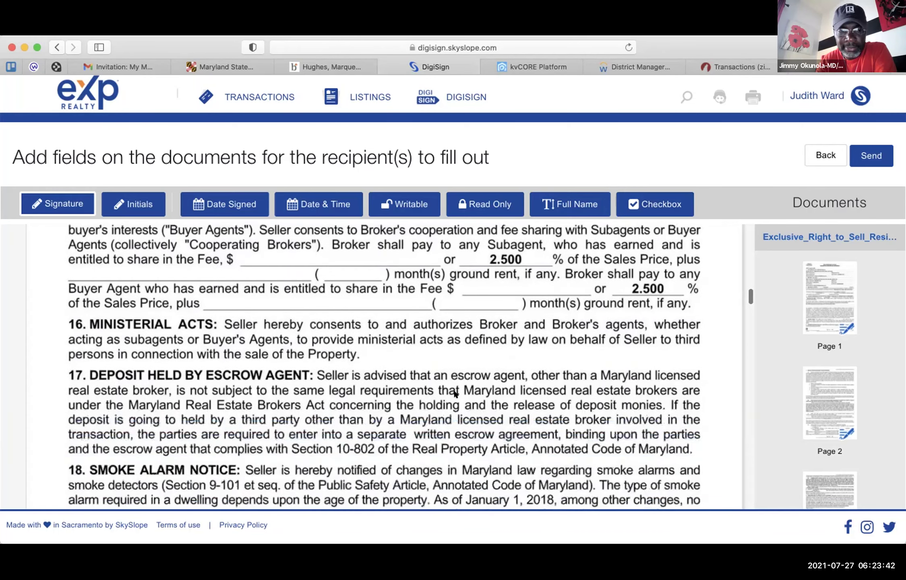
{"action": "scroll", "coordinate": [455, 392], "scroll_direction": "down", "scroll_amount": 10}
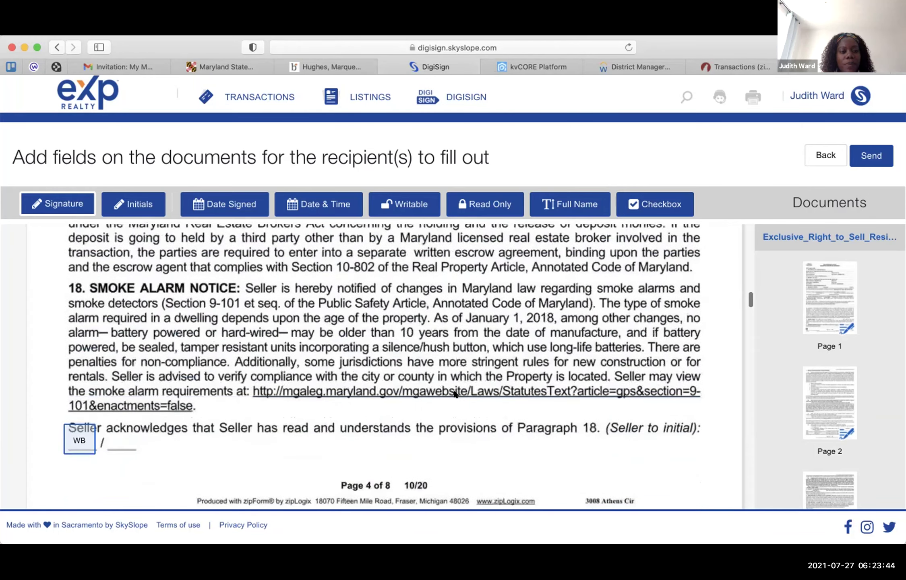
{"action": "scroll", "coordinate": [454, 393], "scroll_direction": "down", "scroll_amount": 2}
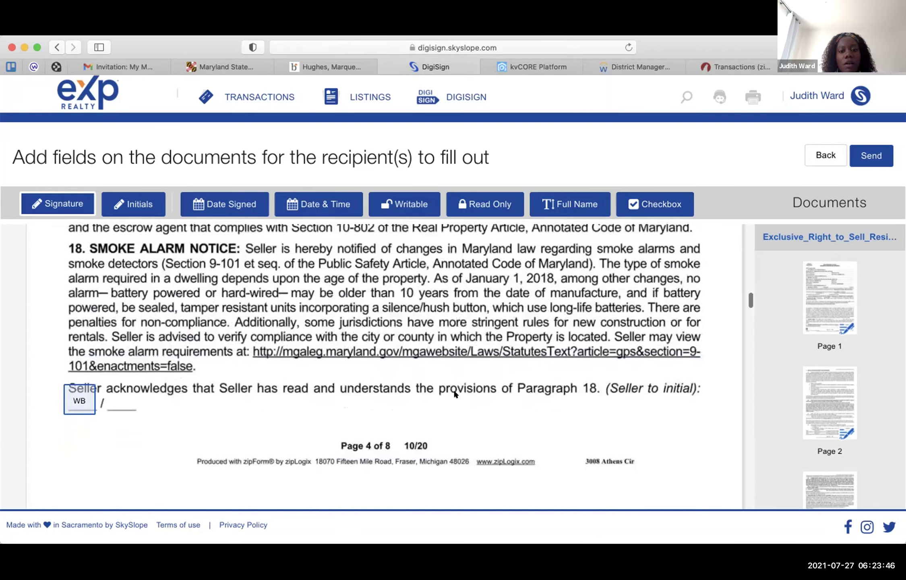
{"action": "scroll", "coordinate": [454, 389], "scroll_direction": "down", "scroll_amount": 14}
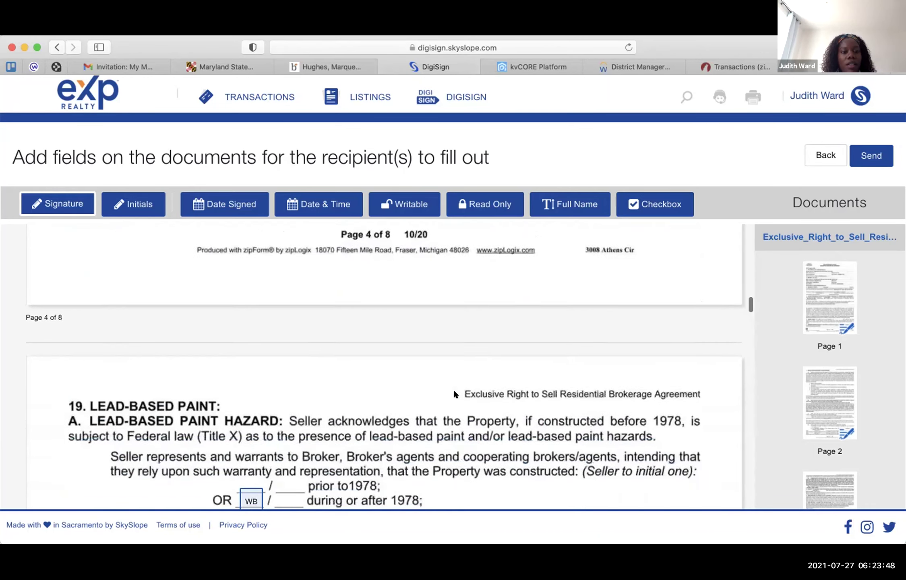
{"action": "scroll", "coordinate": [456, 394], "scroll_direction": "down", "scroll_amount": 2}
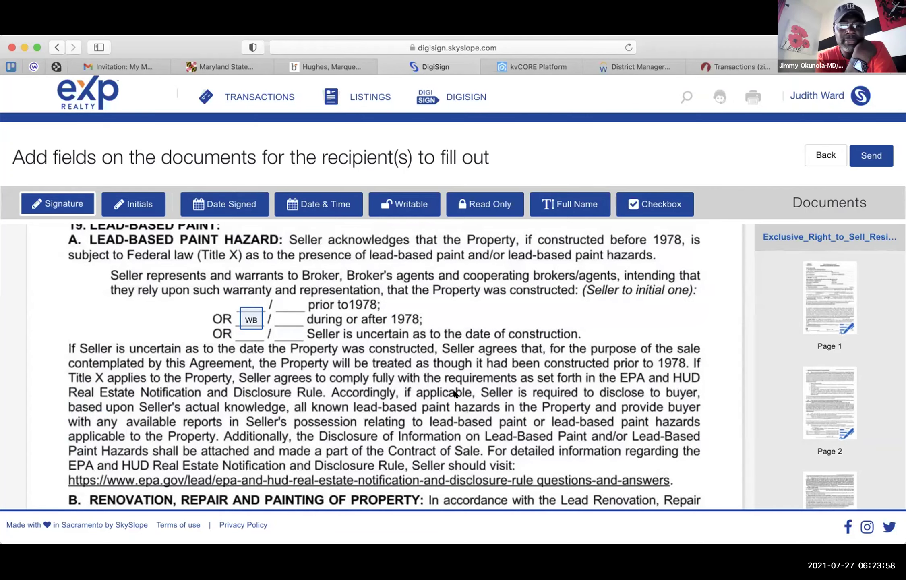
{"action": "scroll", "coordinate": [419, 336], "scroll_direction": "down", "scroll_amount": 9}
{"action": "scroll", "coordinate": [419, 336], "scroll_direction": "down", "scroll_amount": 11}
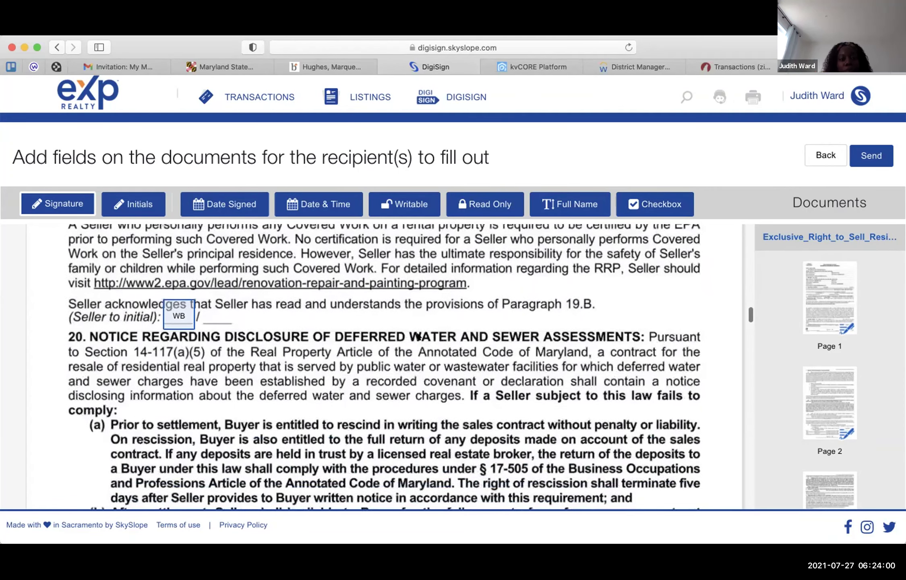
{"action": "scroll", "coordinate": [418, 336], "scroll_direction": "down", "scroll_amount": 10}
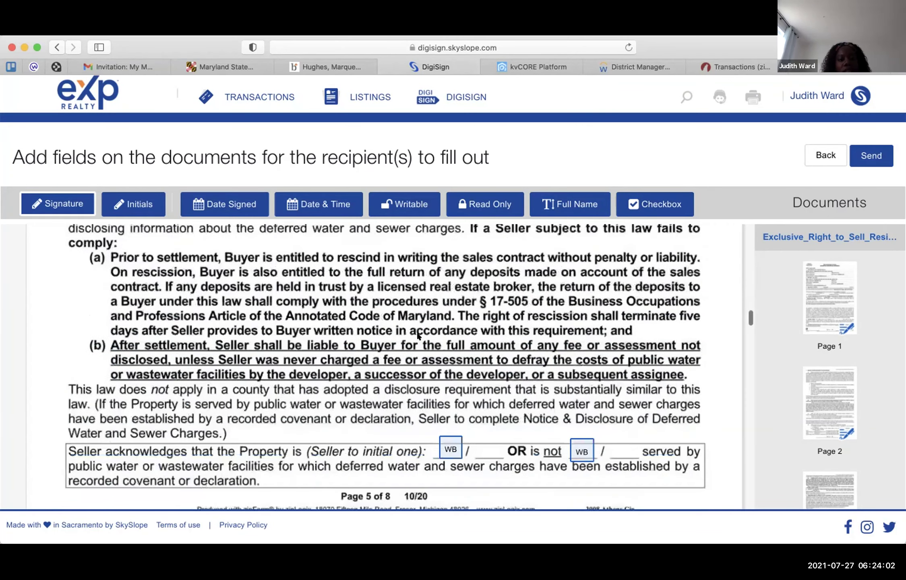
{"action": "scroll", "coordinate": [419, 335], "scroll_direction": "down", "scroll_amount": 1}
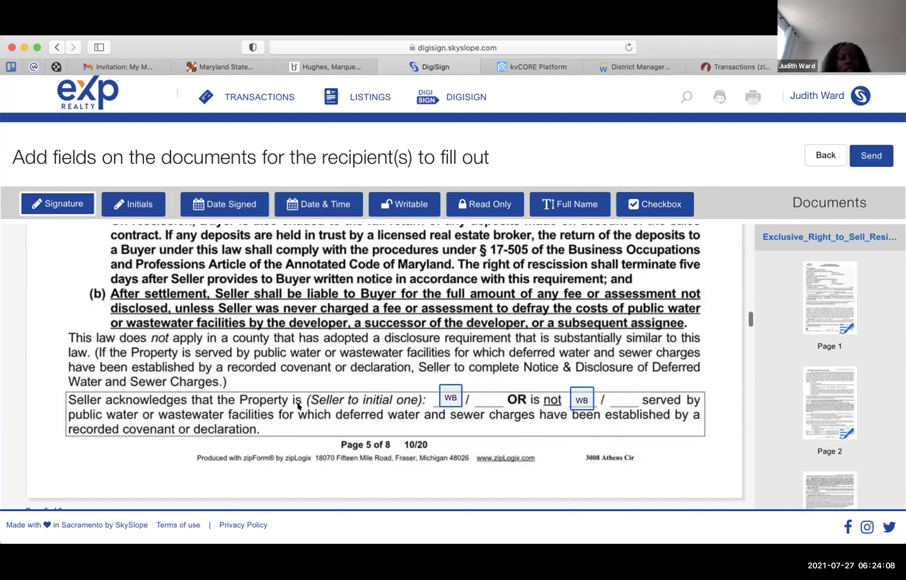
- Delete section 20's first initials field and drag the seller's initials onto the 'is' blank
{"action": "left_click", "coordinate": [452, 391]}
{"action": "left_click", "coordinate": [467, 387]}
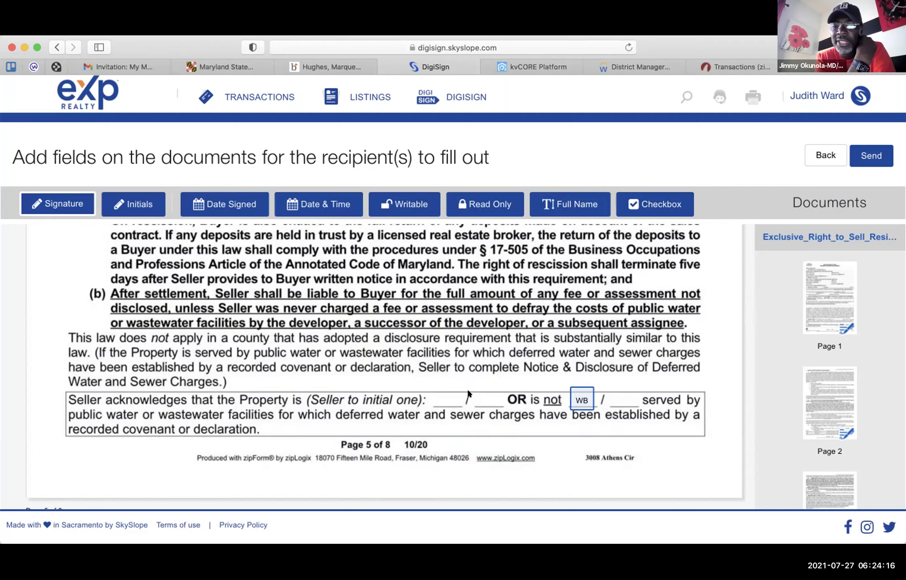
{"action": "left_click", "coordinate": [581, 394]}
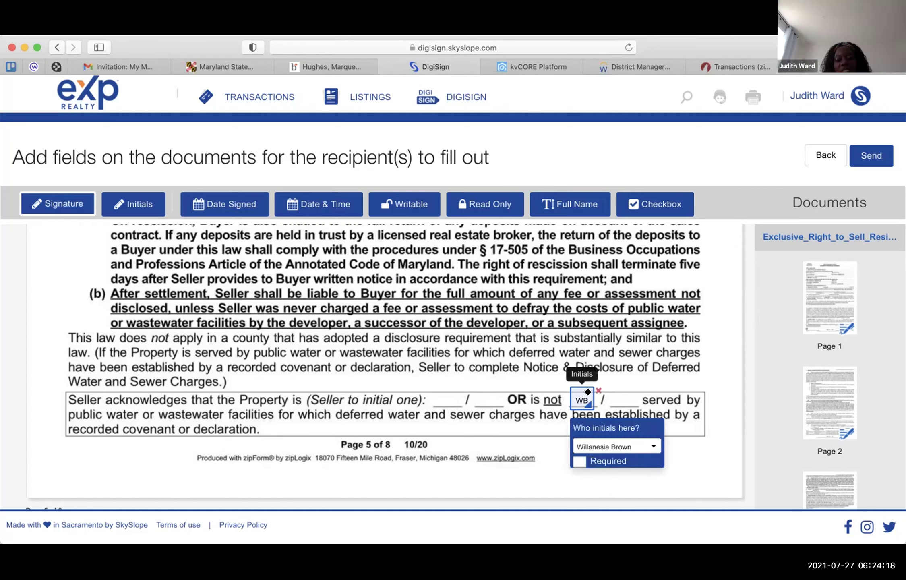
{"action": "left_click_drag", "start_coordinate": [588, 394], "coordinate": [458, 392]}
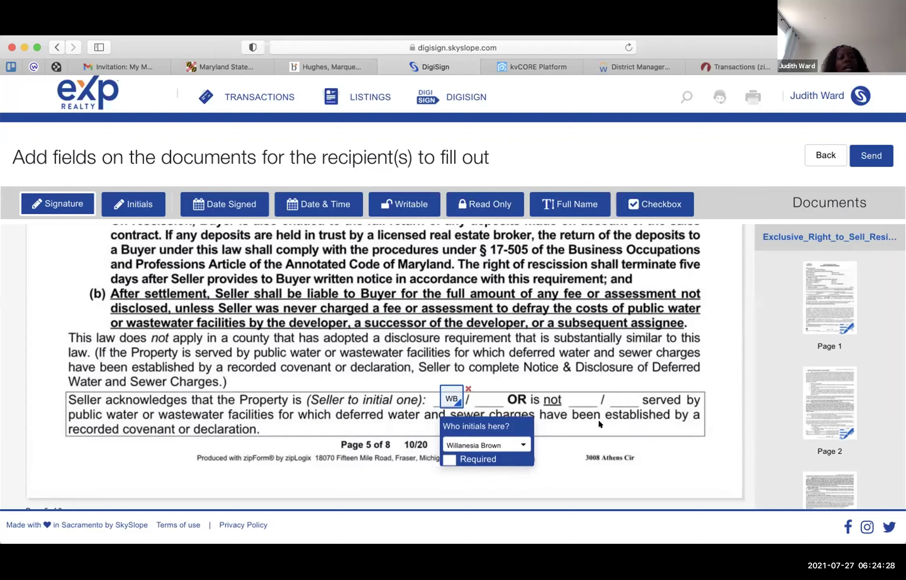
{"action": "left_click", "coordinate": [569, 440]}
{"action": "left_click", "coordinate": [701, 441]}
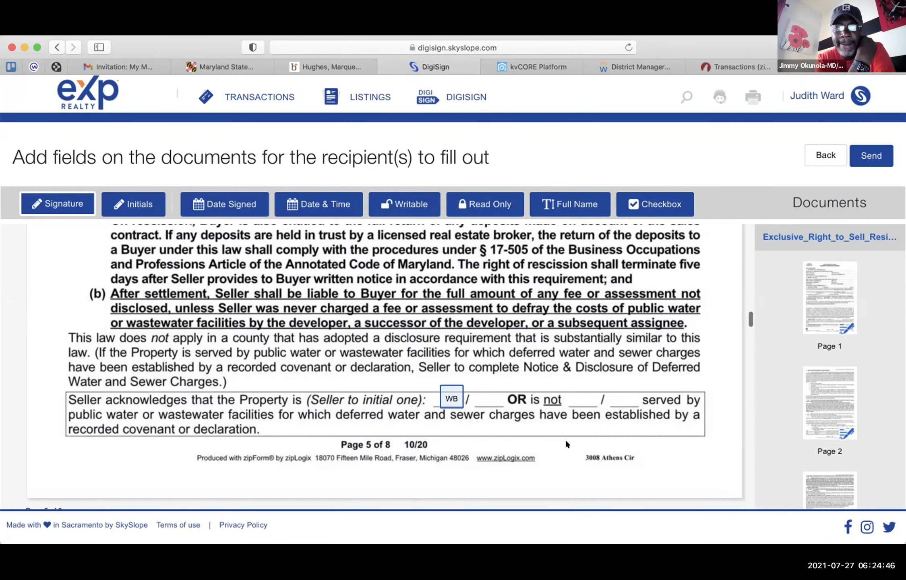
{"action": "scroll", "coordinate": [566, 441], "scroll_direction": "down", "scroll_amount": 5}
- Tick Required for the seller's WB initials on page 5's water and sewer 'is' blank
{"action": "scroll", "coordinate": [566, 444], "scroll_direction": "down", "scroll_amount": 8}
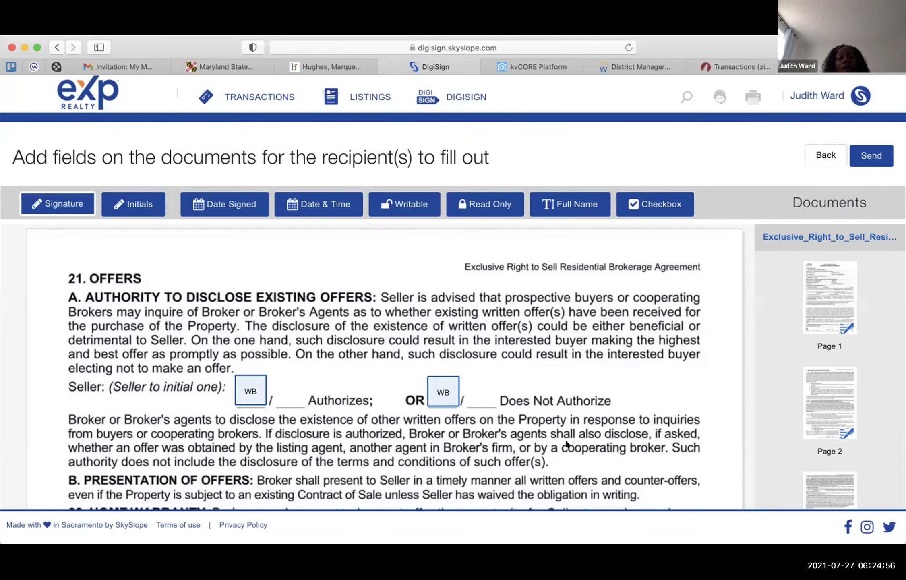
{"action": "scroll", "coordinate": [565, 443], "scroll_direction": "up", "scroll_amount": 10}
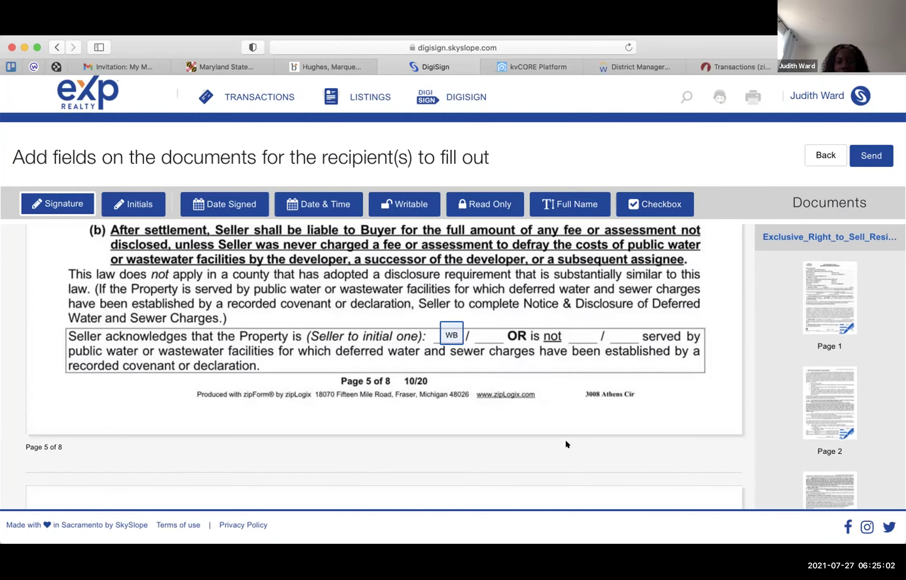
{"action": "scroll", "coordinate": [566, 443], "scroll_direction": "down", "scroll_amount": 2}
{"action": "scroll", "coordinate": [565, 439], "scroll_direction": "down", "scroll_amount": 10}
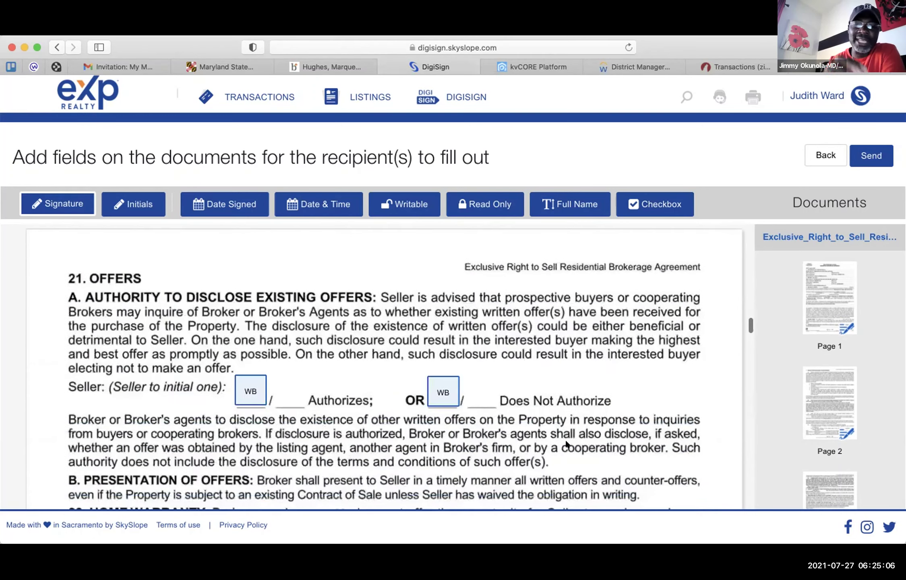
{"action": "scroll", "coordinate": [566, 443], "scroll_direction": "up", "scroll_amount": 8}
{"action": "scroll", "coordinate": [565, 439], "scroll_direction": "down", "scroll_amount": 1}
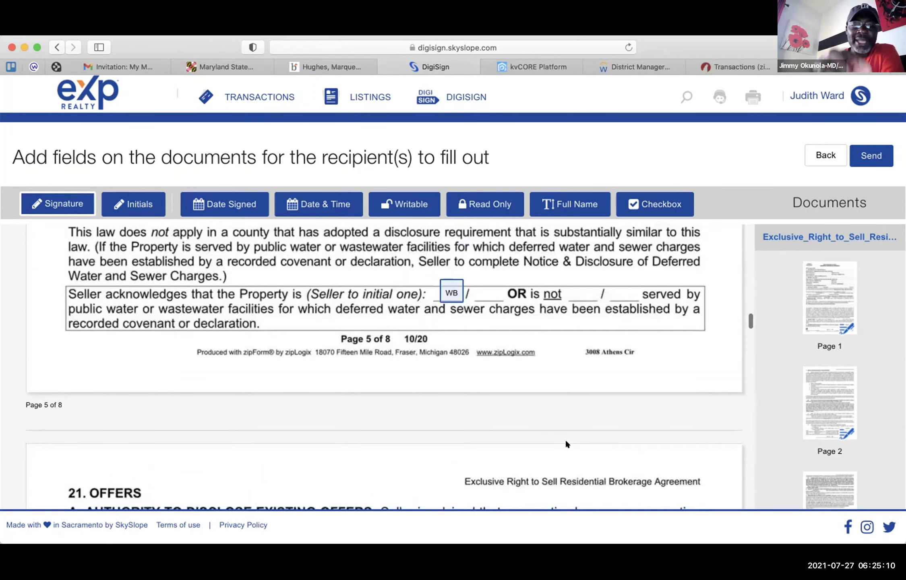
{"action": "scroll", "coordinate": [565, 440], "scroll_direction": "down", "scroll_amount": 2}
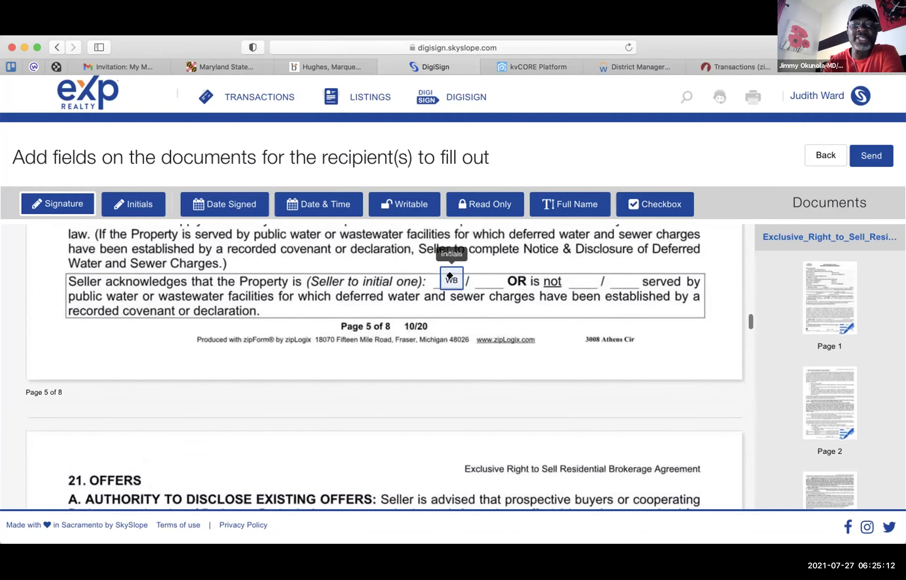
{"action": "left_click", "coordinate": [451, 279]}
{"action": "left_click", "coordinate": [447, 341]}
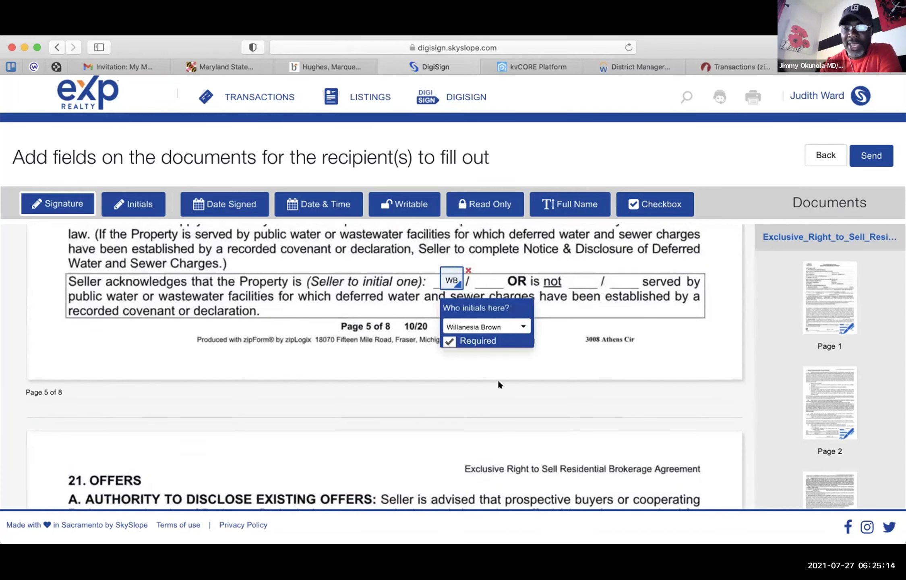
{"action": "scroll", "coordinate": [518, 429], "scroll_direction": "down", "scroll_amount": 6}
{"action": "scroll", "coordinate": [520, 434], "scroll_direction": "down", "scroll_amount": 1}
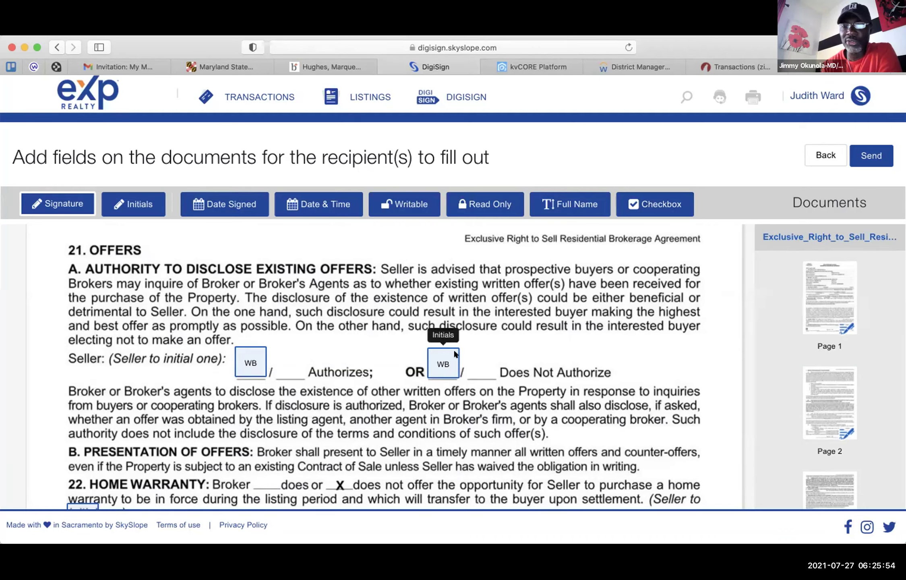
- Delete the Does Not Authorize initials and make the Authorizes initials Required
{"action": "left_click", "coordinate": [452, 352]}
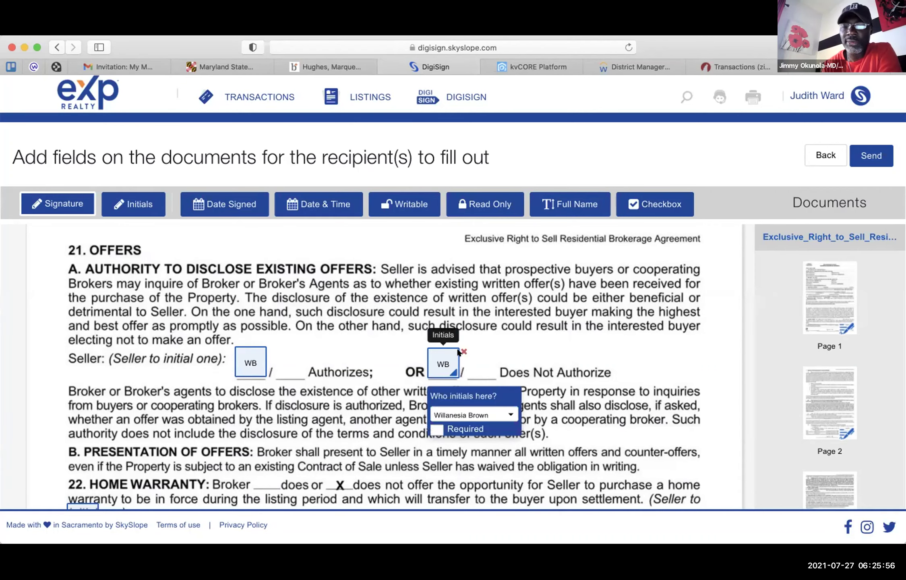
{"action": "key", "text": "Delete"}
{"action": "left_click", "coordinate": [252, 354]}
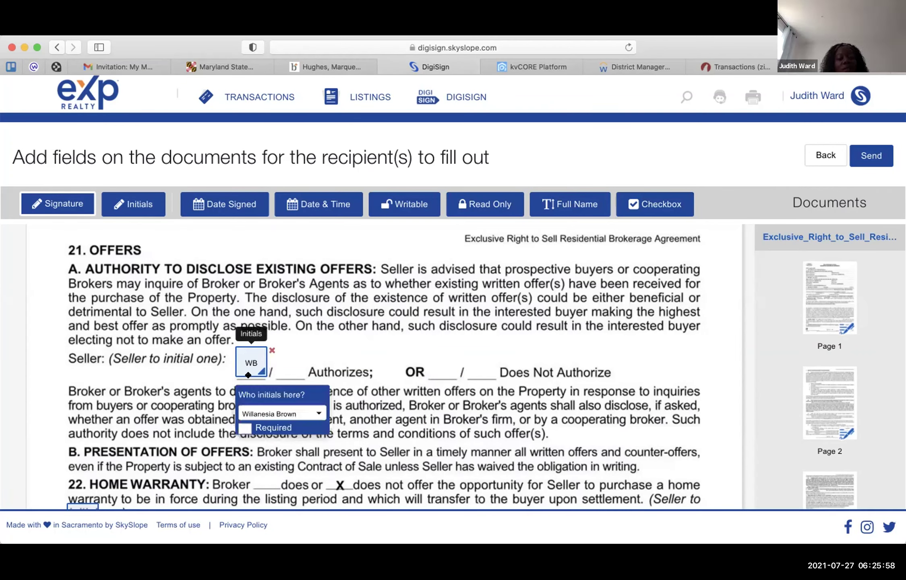
{"action": "left_click", "coordinate": [244, 427]}
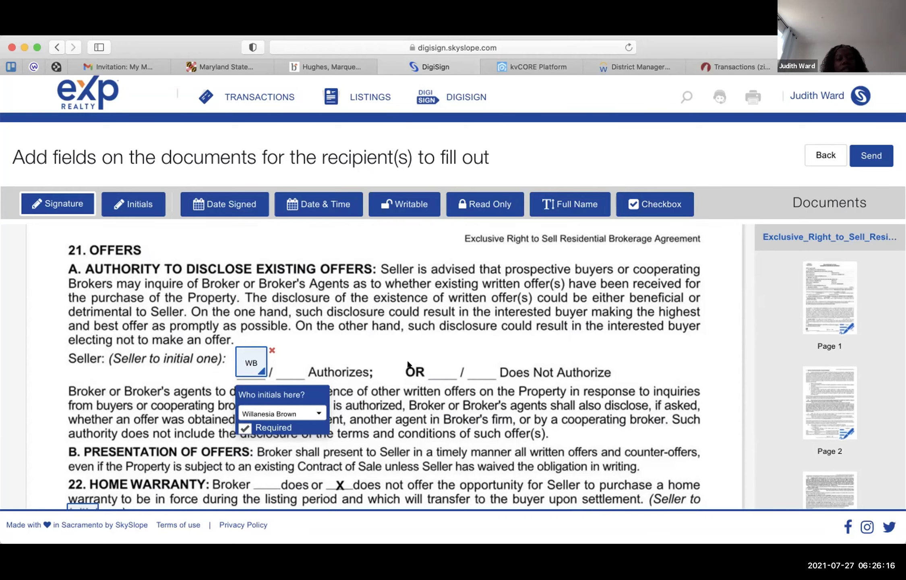
- Remove the stray signature field placed over Does Not Authorize
{"action": "scroll", "coordinate": [451, 322], "scroll_direction": "down", "scroll_amount": 2}
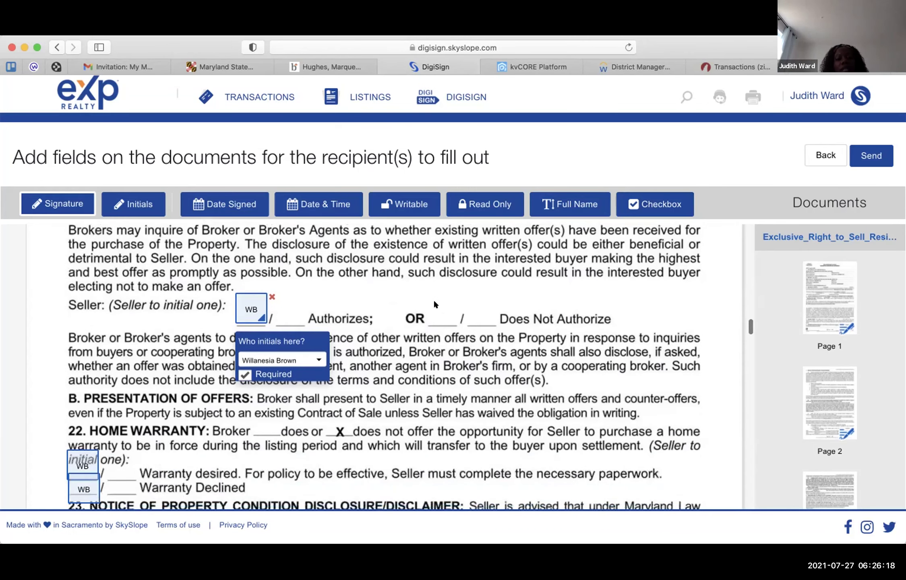
{"action": "left_click", "coordinate": [435, 303]}
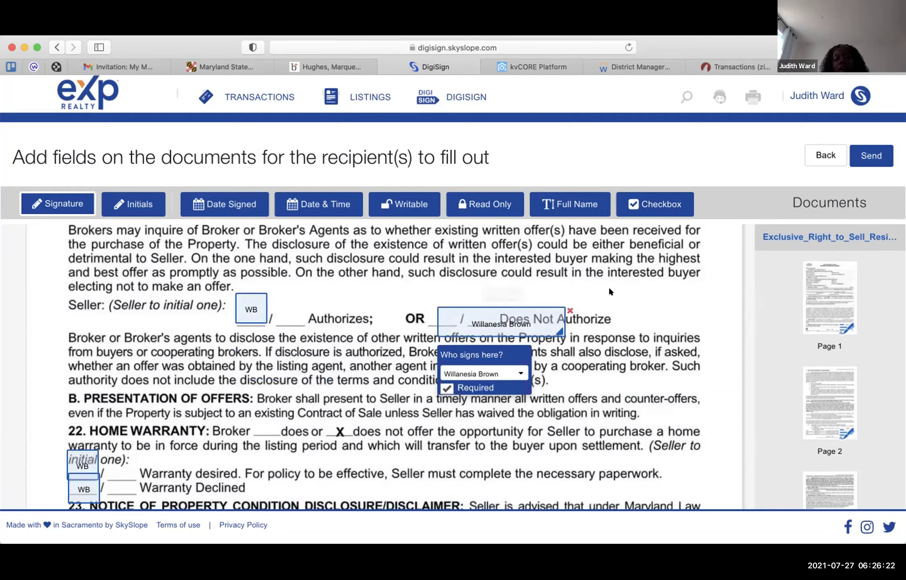
{"action": "left_click", "coordinate": [569, 311]}
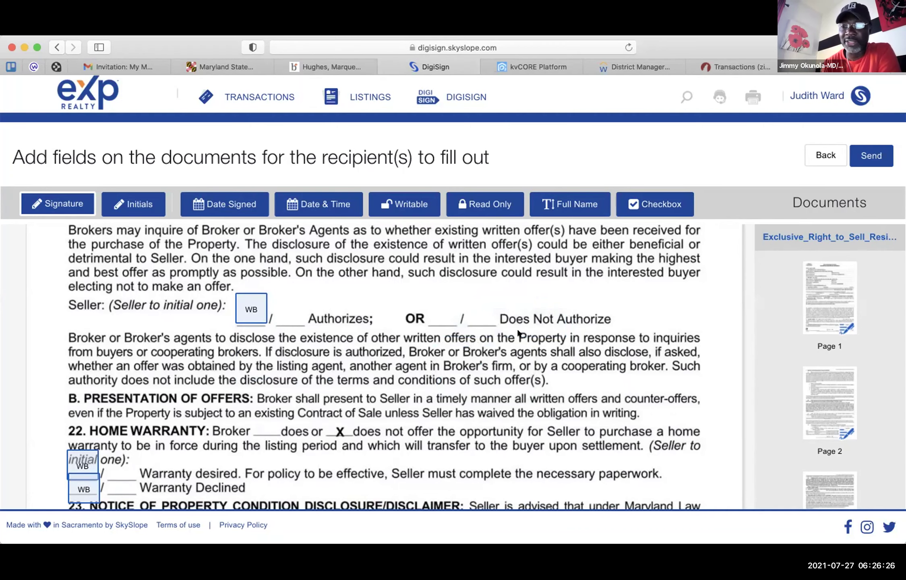
{"action": "scroll", "coordinate": [517, 332], "scroll_direction": "down", "scroll_amount": 2}
{"action": "scroll", "coordinate": [517, 328], "scroll_direction": "up", "scroll_amount": 4}
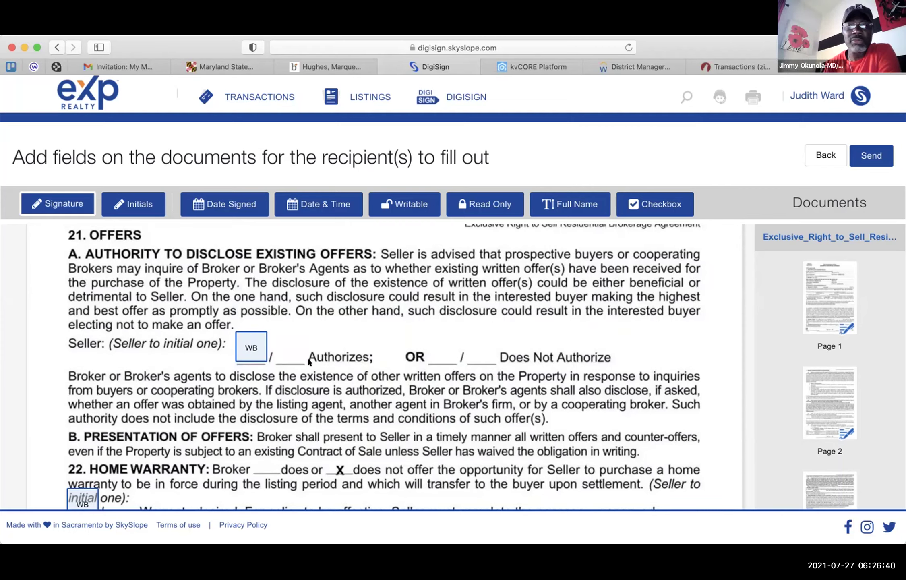
{"action": "scroll", "coordinate": [284, 381], "scroll_direction": "down", "scroll_amount": 3}
{"action": "scroll", "coordinate": [284, 381], "scroll_direction": "down", "scroll_amount": 4}
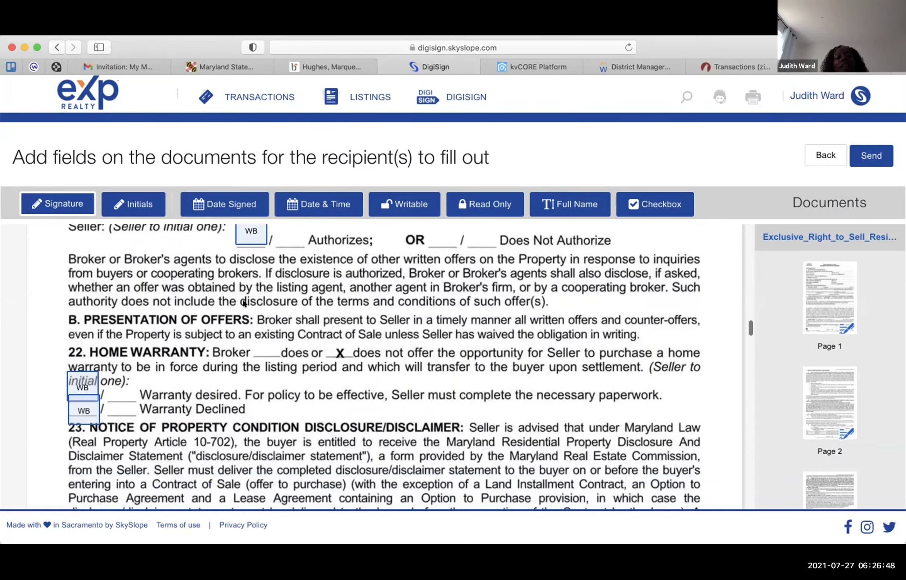
{"action": "scroll", "coordinate": [243, 300], "scroll_direction": "up", "scroll_amount": 5}
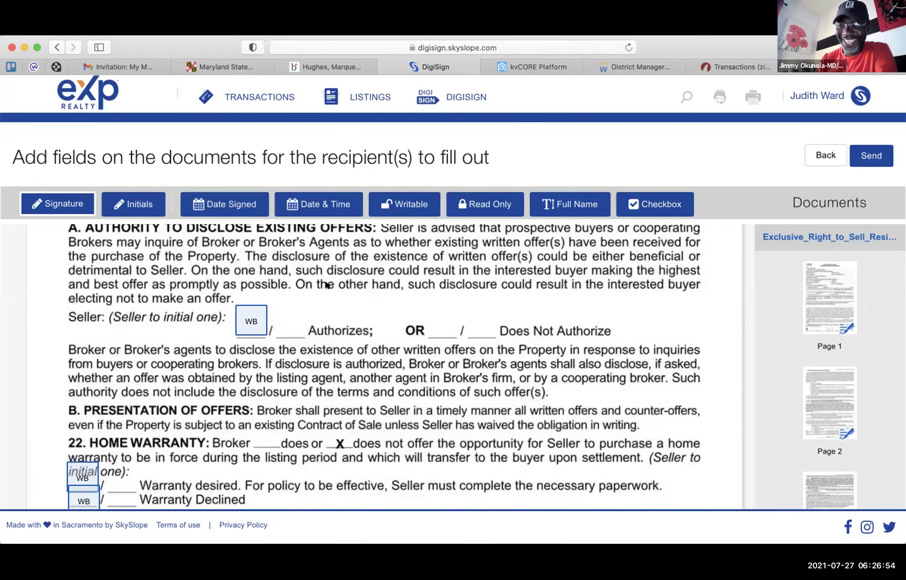
{"action": "scroll", "coordinate": [327, 284], "scroll_direction": "down", "scroll_amount": 4}
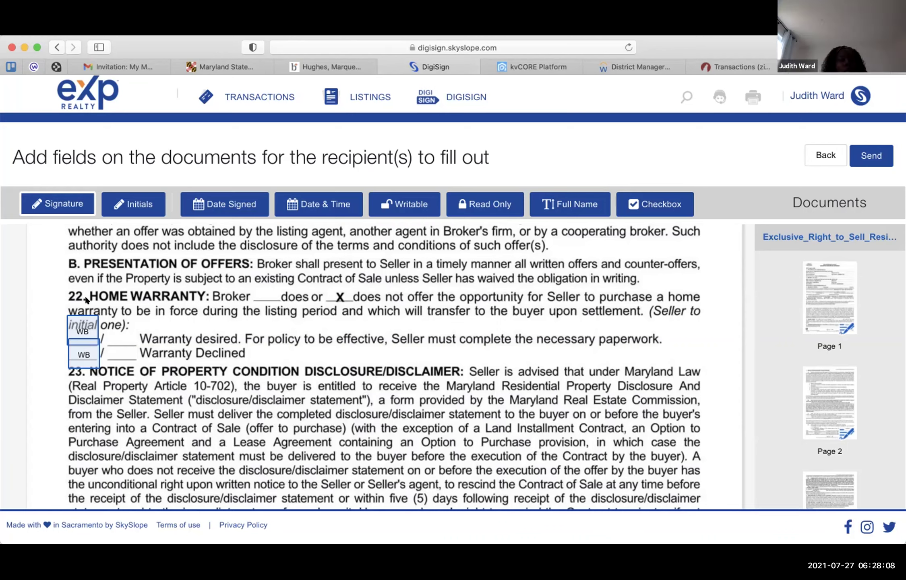
- Delete the seller initials field beside 'Warranty desired'
{"action": "left_click", "coordinate": [92, 318]}
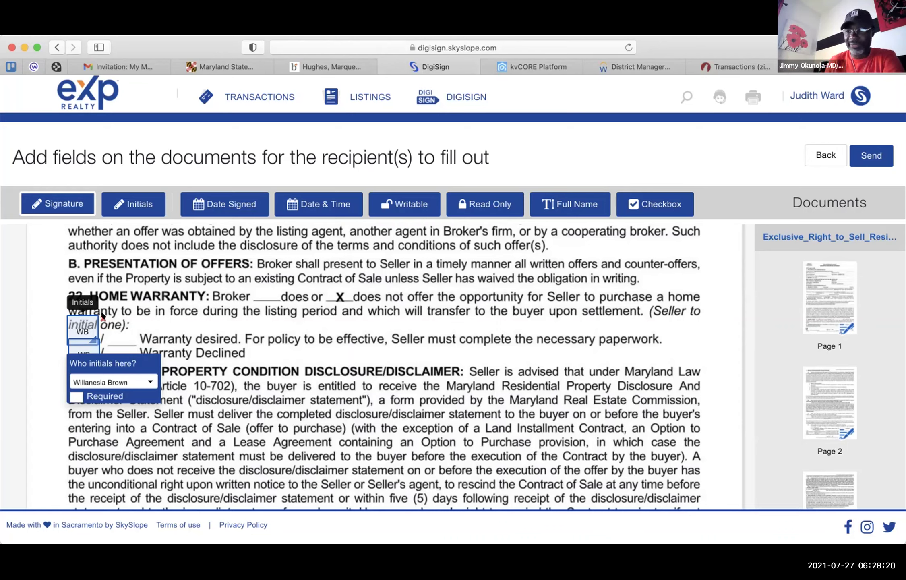
{"action": "left_click", "coordinate": [103, 319]}
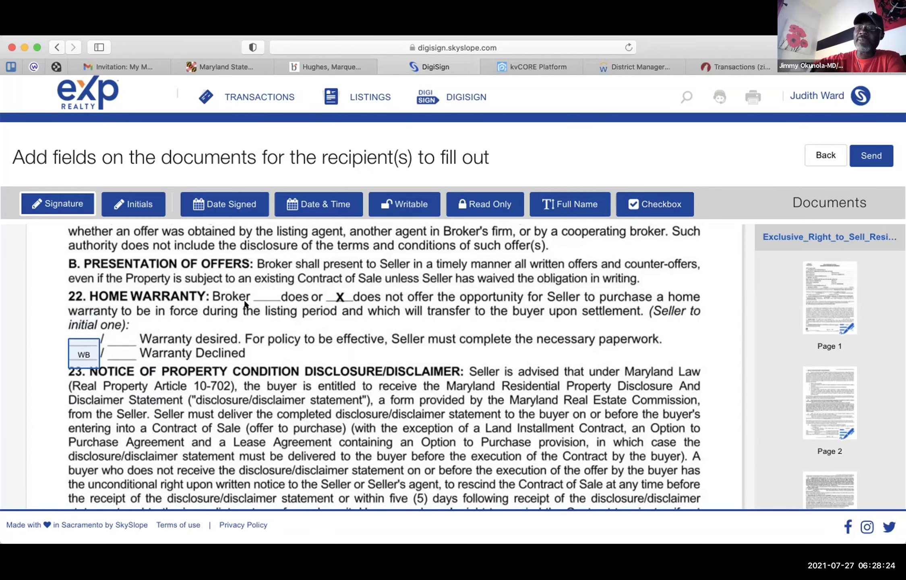
{"action": "scroll", "coordinate": [244, 305], "scroll_direction": "down", "scroll_amount": 2}
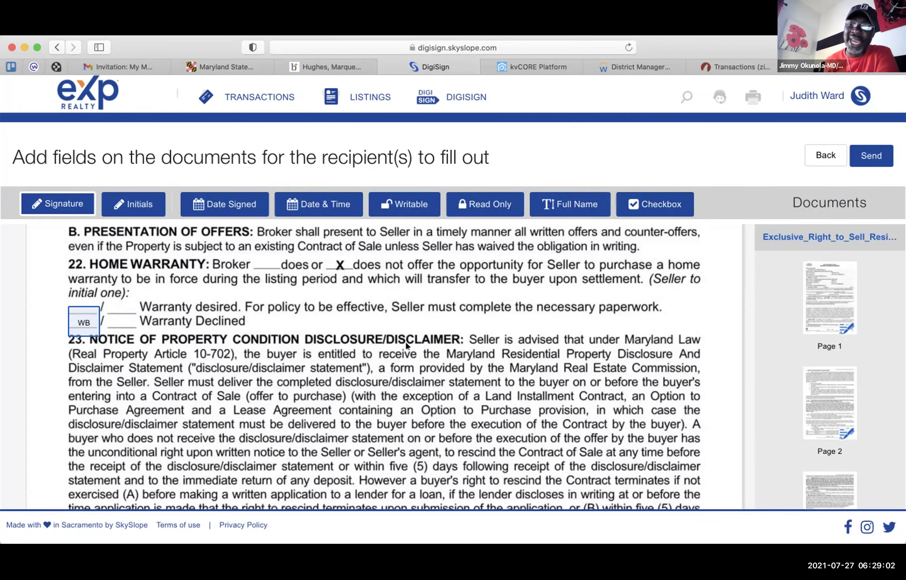
- Confirm the seller as signer of the required 'Warranty Declined' initials
{"action": "scroll", "coordinate": [406, 345], "scroll_direction": "down", "scroll_amount": 15}
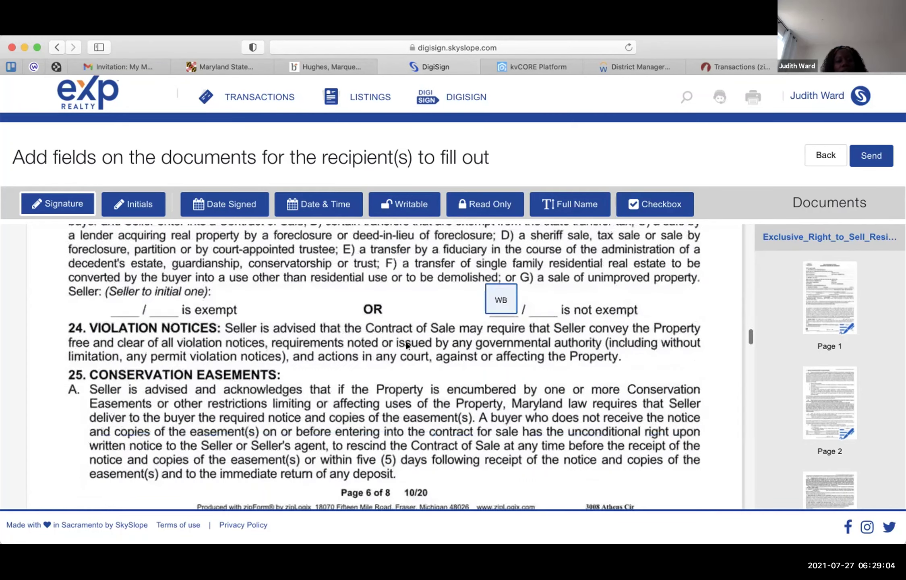
{"action": "scroll", "coordinate": [406, 346], "scroll_direction": "up", "scroll_amount": 15}
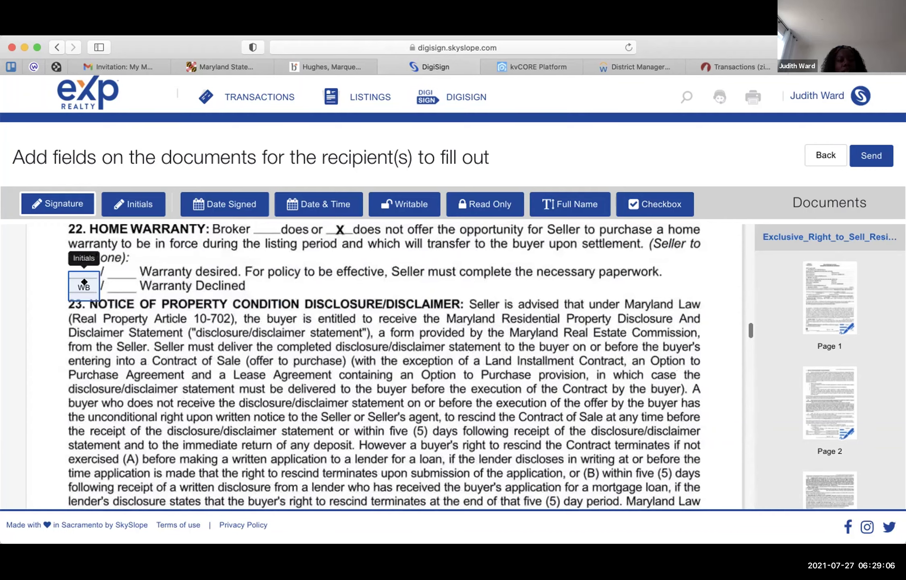
{"action": "left_click", "coordinate": [84, 282]}
{"action": "left_click", "coordinate": [148, 338]}
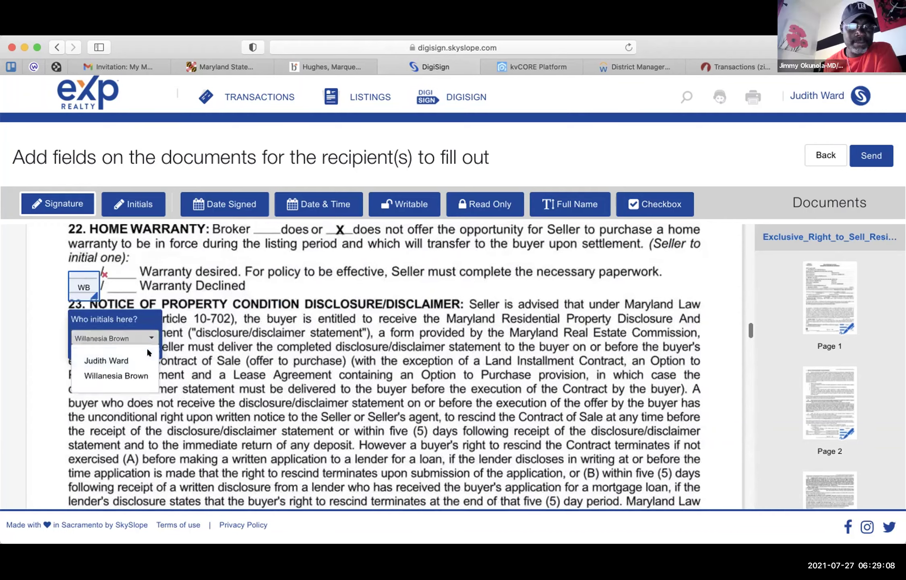
{"action": "left_click", "coordinate": [121, 376]}
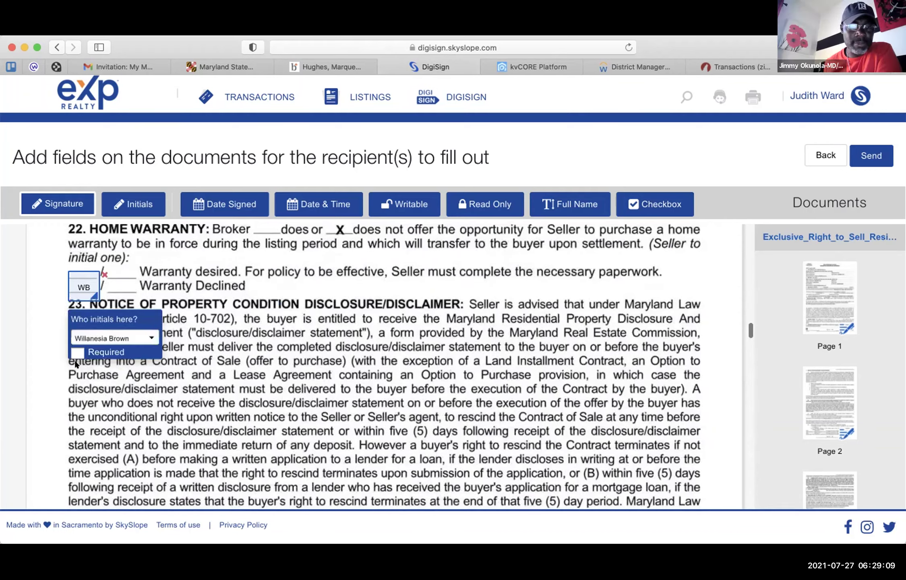
{"action": "left_click", "coordinate": [367, 333]}
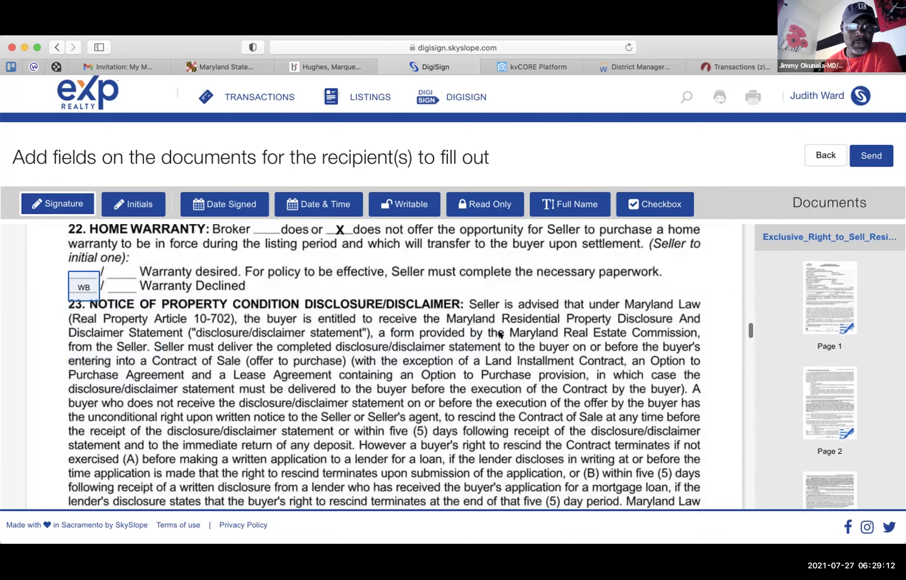
- Scroll from section 23 on page 6 to section 32 Addenda and page 8's Receipt of Copy
{"action": "scroll", "coordinate": [500, 334], "scroll_direction": "down", "scroll_amount": 5}
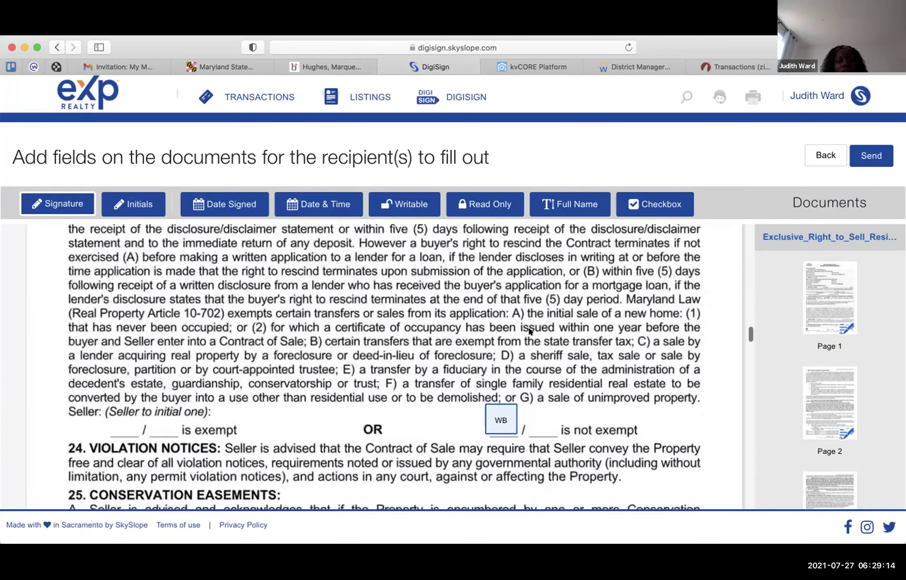
{"action": "scroll", "coordinate": [528, 331], "scroll_direction": "up", "scroll_amount": 3}
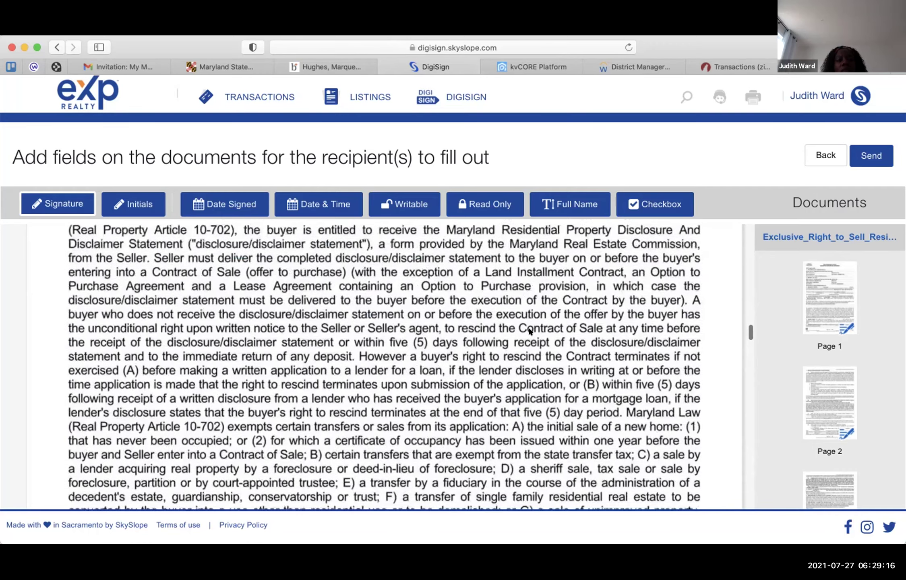
{"action": "scroll", "coordinate": [529, 330], "scroll_direction": "up", "scroll_amount": 1}
{"action": "scroll", "coordinate": [529, 331], "scroll_direction": "down", "scroll_amount": 1}
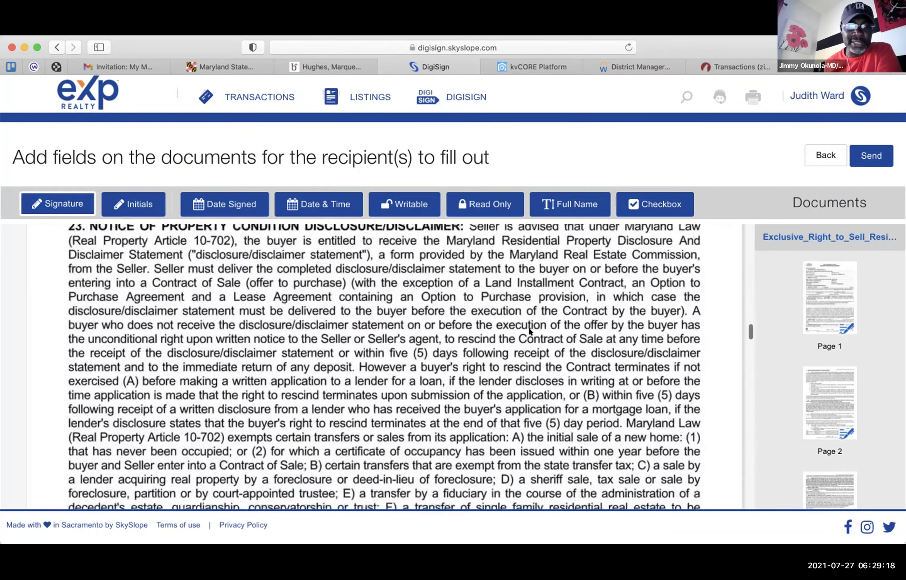
{"action": "scroll", "coordinate": [528, 331], "scroll_direction": "down", "scroll_amount": 4}
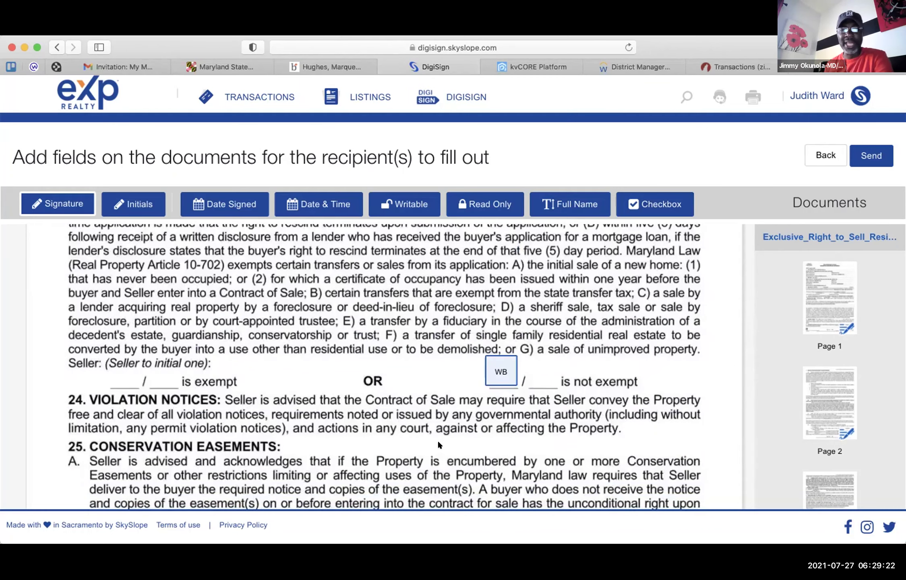
{"action": "scroll", "coordinate": [438, 442], "scroll_direction": "down", "scroll_amount": 1}
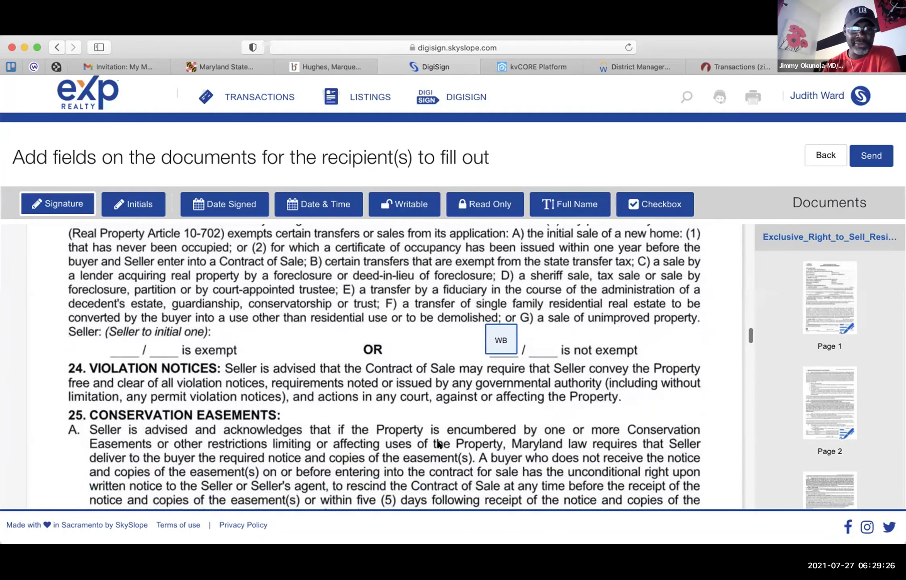
{"action": "scroll", "coordinate": [438, 443], "scroll_direction": "down", "scroll_amount": 2}
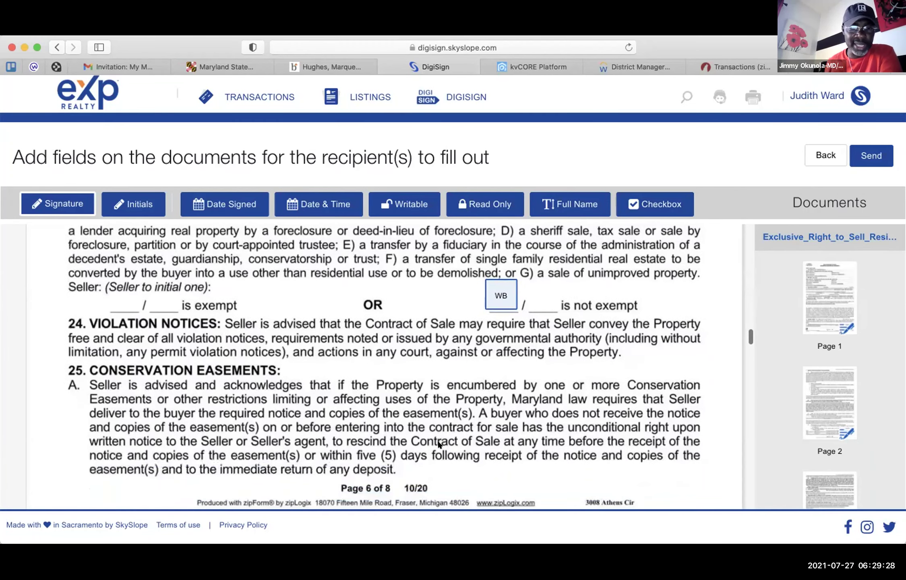
{"action": "scroll", "coordinate": [438, 444], "scroll_direction": "down", "scroll_amount": 15}
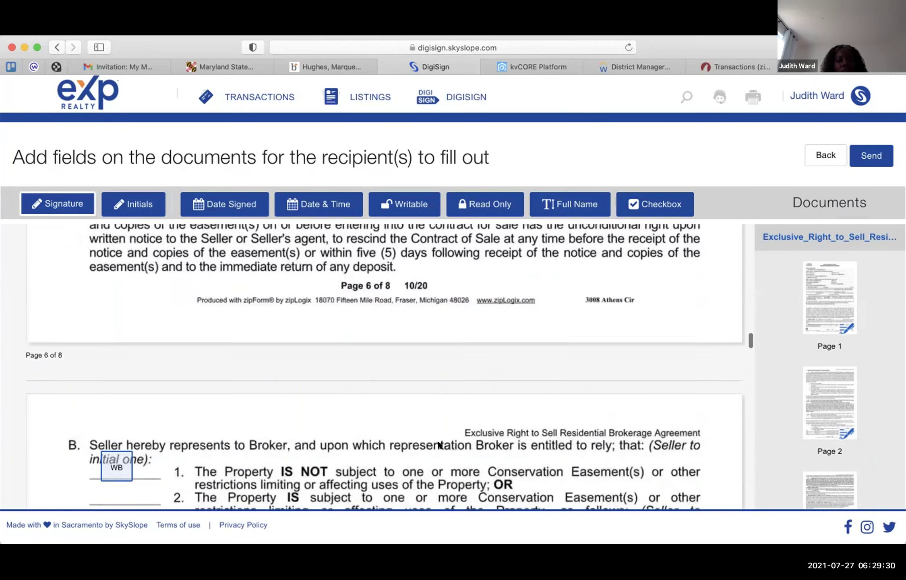
{"action": "scroll", "coordinate": [438, 445], "scroll_direction": "down", "scroll_amount": 2}
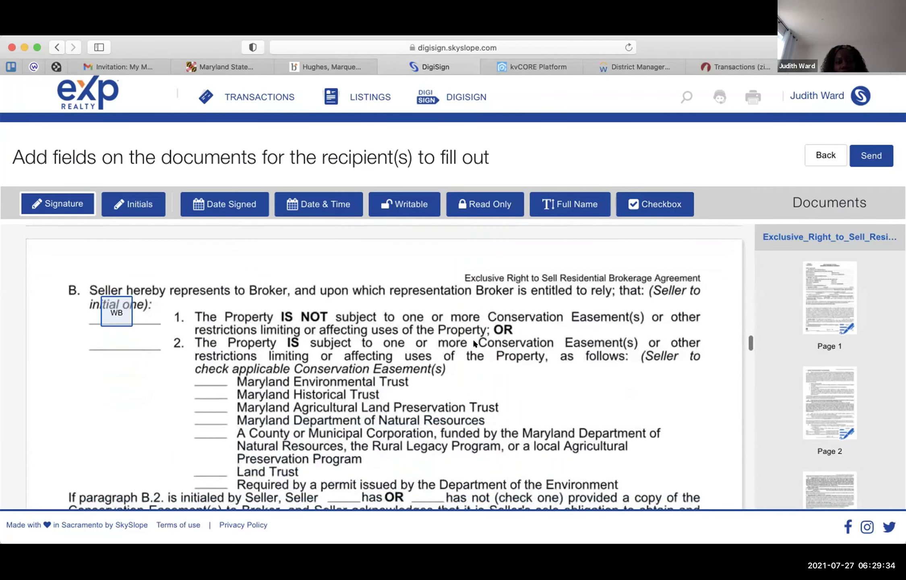
{"action": "scroll", "coordinate": [434, 440], "scroll_direction": "down", "scroll_amount": 5}
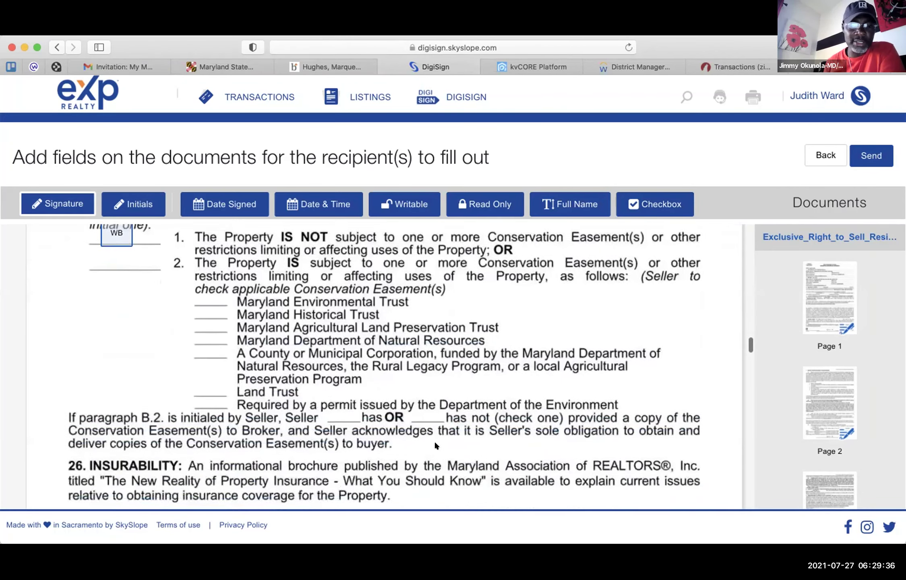
{"action": "scroll", "coordinate": [435, 444], "scroll_direction": "down", "scroll_amount": 14}
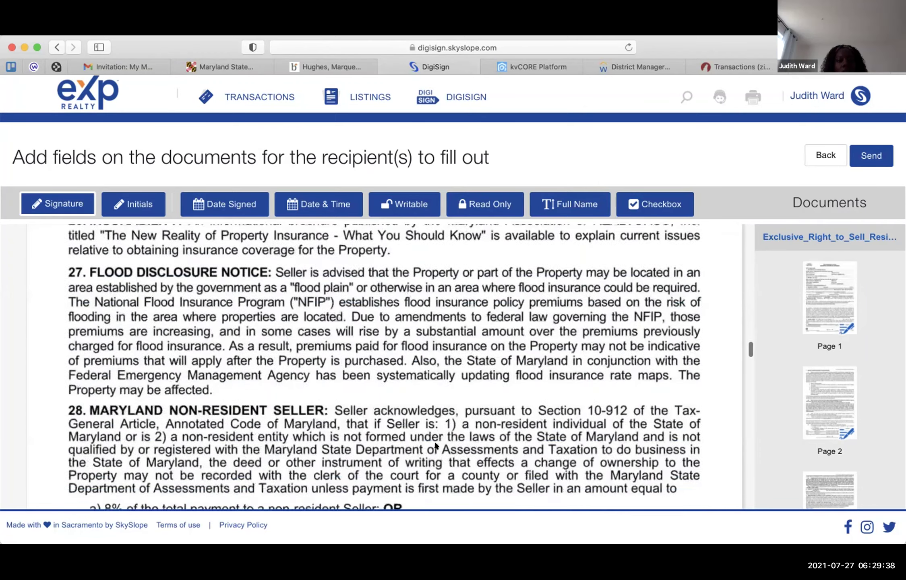
{"action": "scroll", "coordinate": [435, 444], "scroll_direction": "down", "scroll_amount": 18}
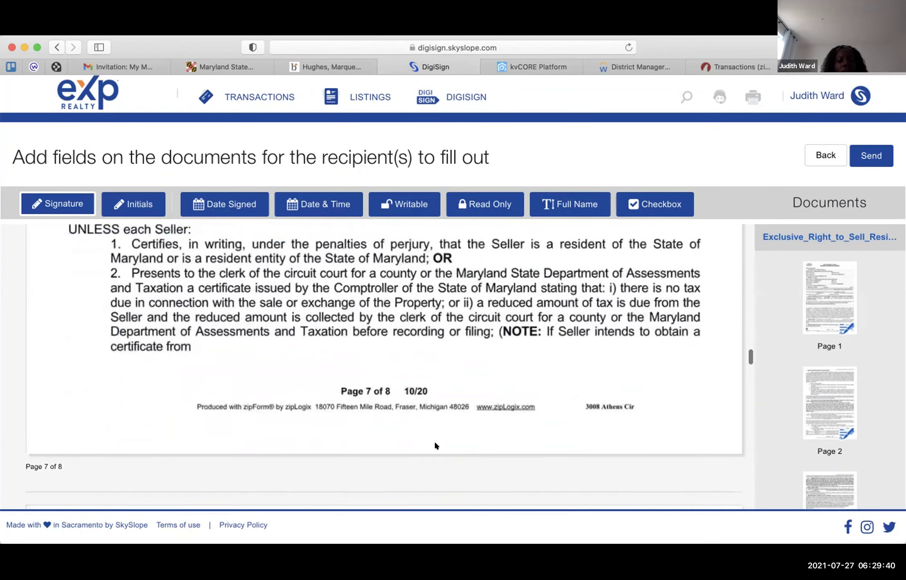
{"action": "scroll", "coordinate": [435, 444], "scroll_direction": "down", "scroll_amount": 12}
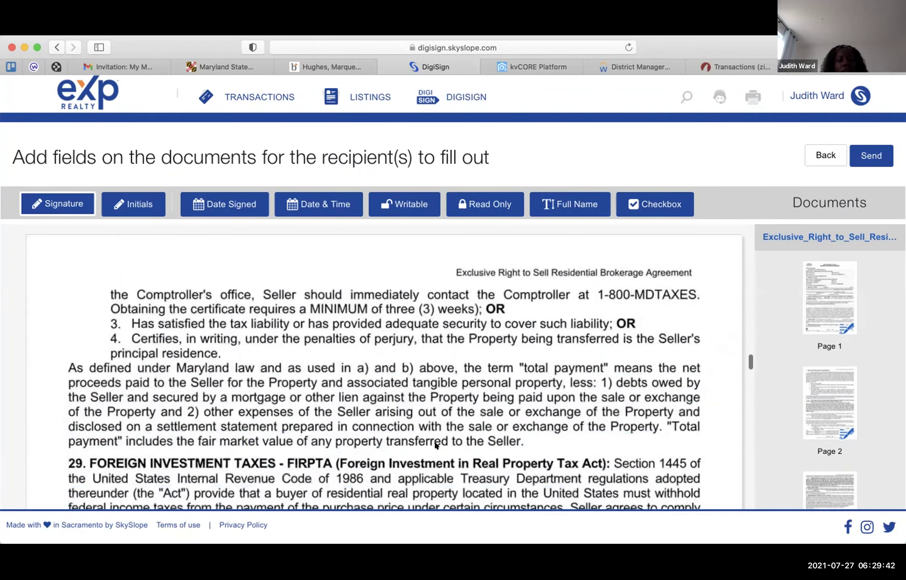
{"action": "scroll", "coordinate": [435, 444], "scroll_direction": "down", "scroll_amount": 12}
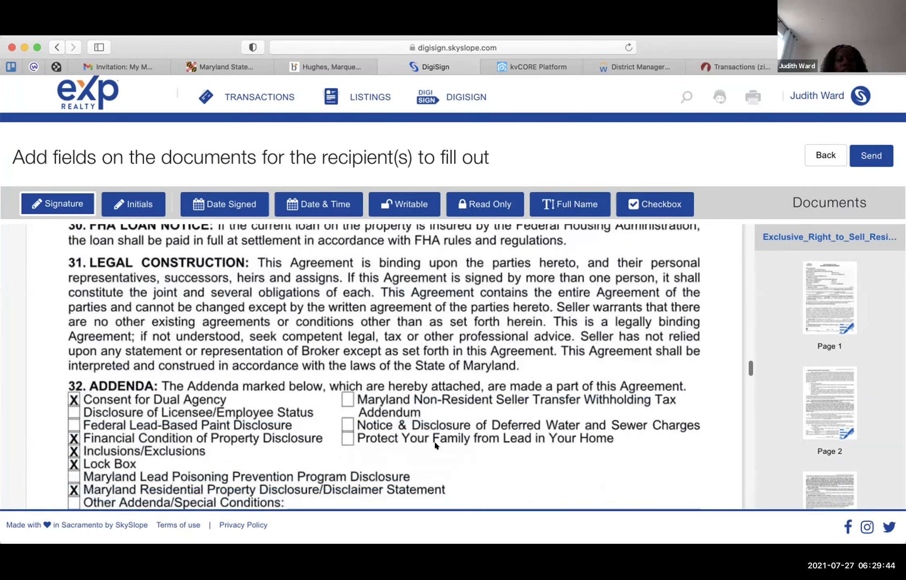
{"action": "scroll", "coordinate": [435, 444], "scroll_direction": "down", "scroll_amount": 1}
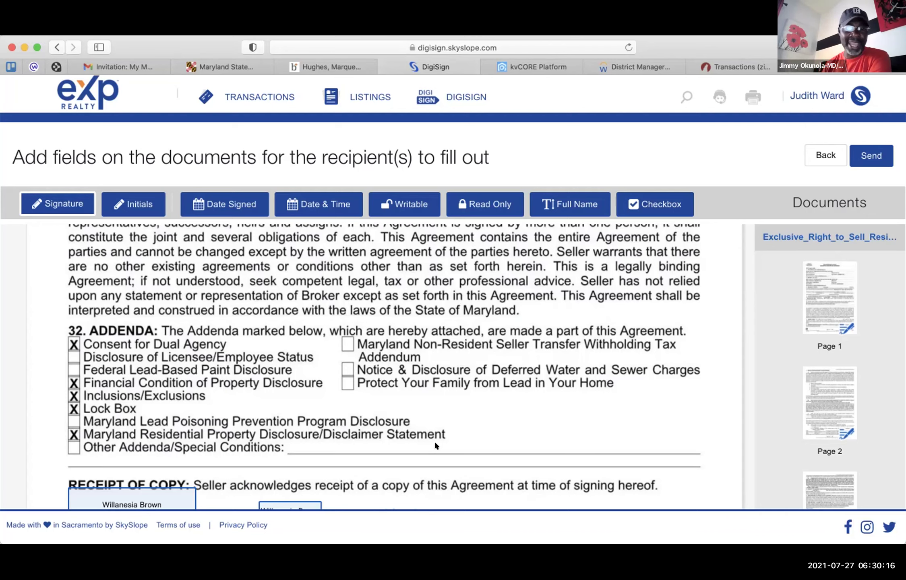
- Scroll past the Lock Box and Financial Condition addenda to the Prince George's County addendum's Section 1 notices
{"action": "scroll", "coordinate": [434, 440], "scroll_direction": "down", "scroll_amount": 2}
{"action": "scroll", "coordinate": [434, 440], "scroll_direction": "up", "scroll_amount": 1}
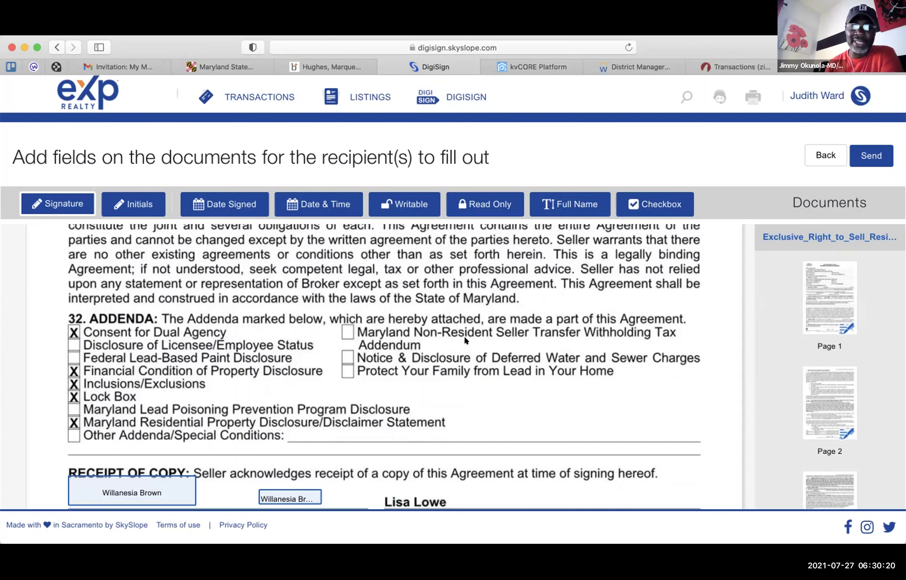
{"action": "scroll", "coordinate": [450, 384], "scroll_direction": "down", "scroll_amount": 5}
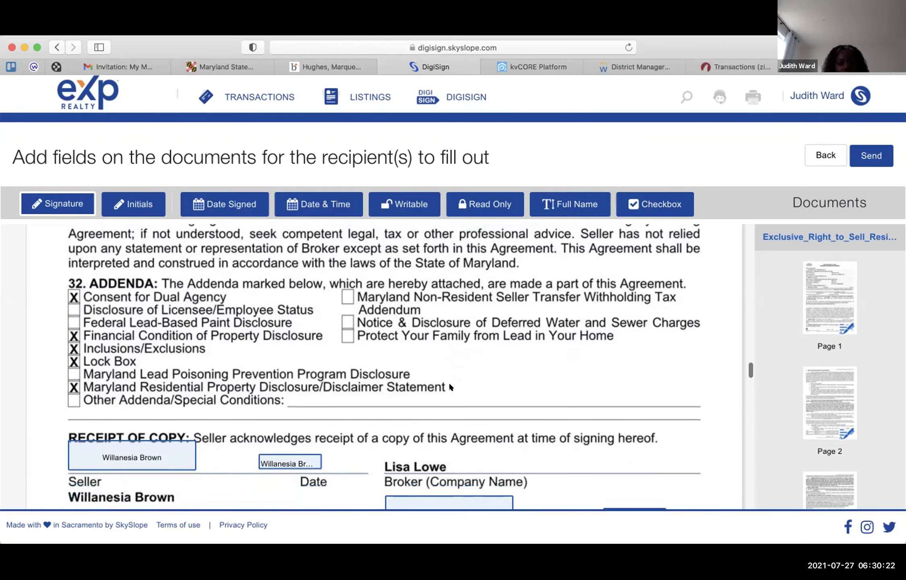
{"action": "scroll", "coordinate": [449, 385], "scroll_direction": "down", "scroll_amount": 3}
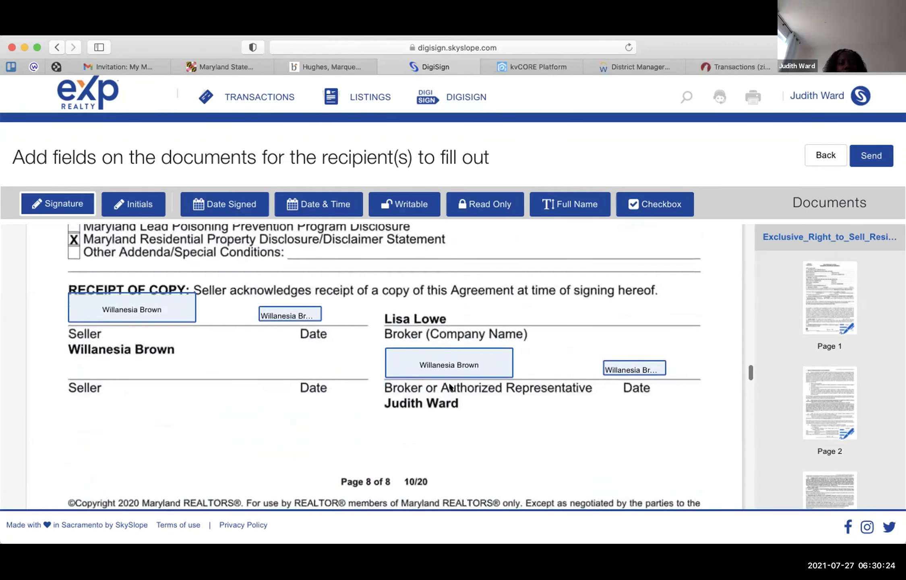
{"action": "scroll", "coordinate": [449, 386], "scroll_direction": "down", "scroll_amount": 3}
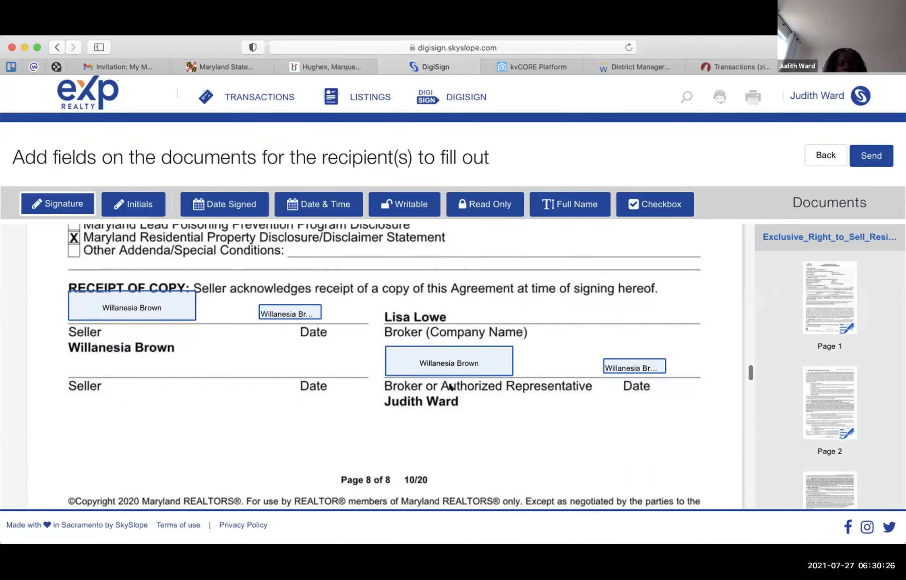
{"action": "scroll", "coordinate": [450, 387], "scroll_direction": "down", "scroll_amount": 15}
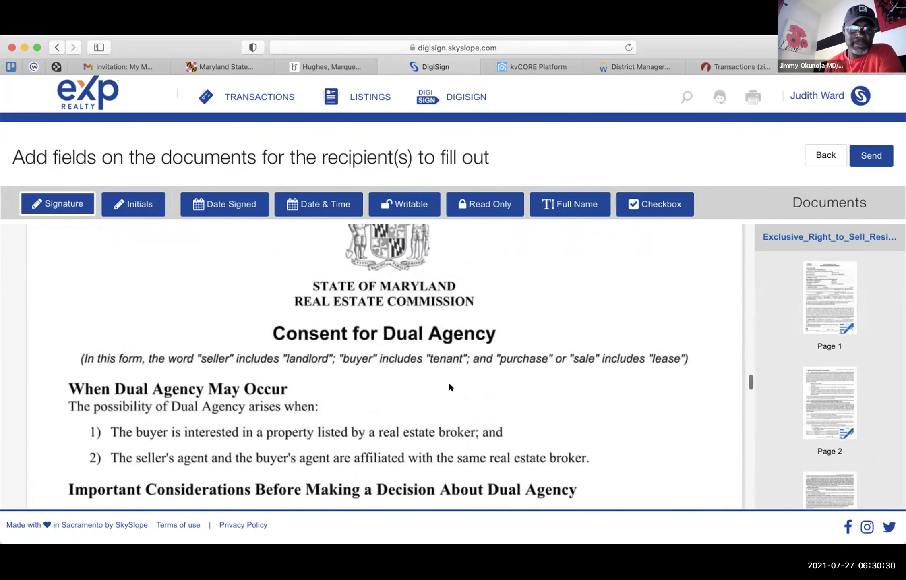
{"action": "scroll", "coordinate": [449, 385], "scroll_direction": "up", "scroll_amount": 1}
{"action": "scroll", "coordinate": [450, 385], "scroll_direction": "down", "scroll_amount": 20}
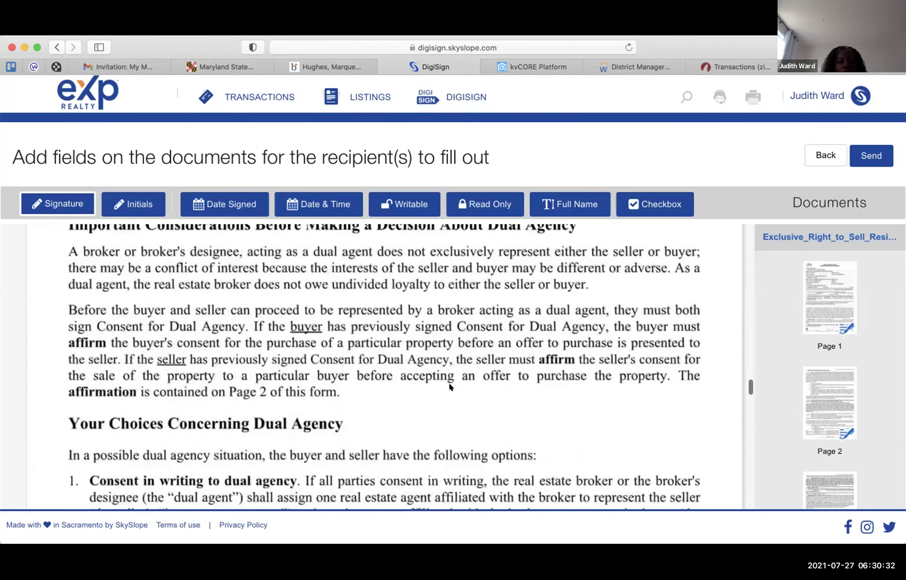
{"action": "scroll", "coordinate": [450, 386], "scroll_direction": "down", "scroll_amount": 20}
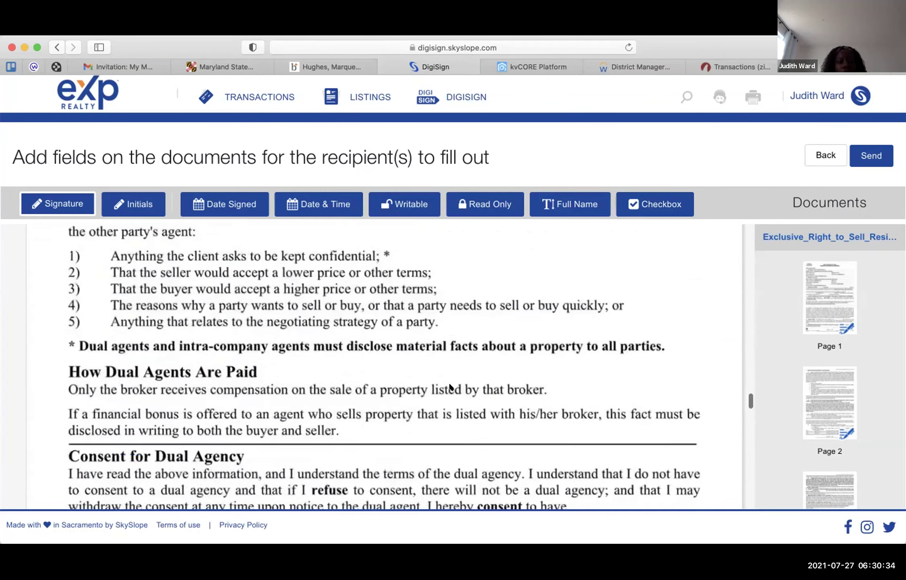
{"action": "scroll", "coordinate": [450, 386], "scroll_direction": "down", "scroll_amount": 2}
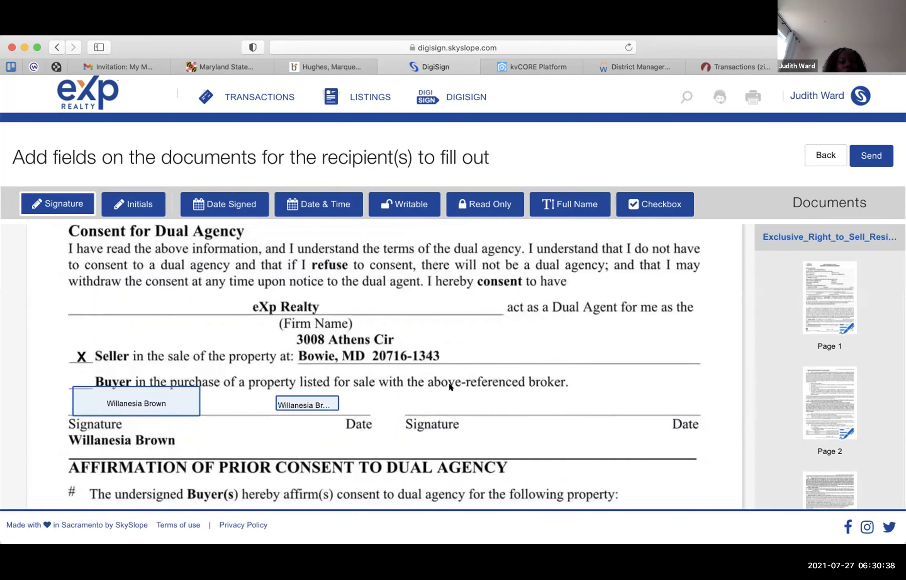
{"action": "scroll", "coordinate": [450, 386], "scroll_direction": "down", "scroll_amount": 12}
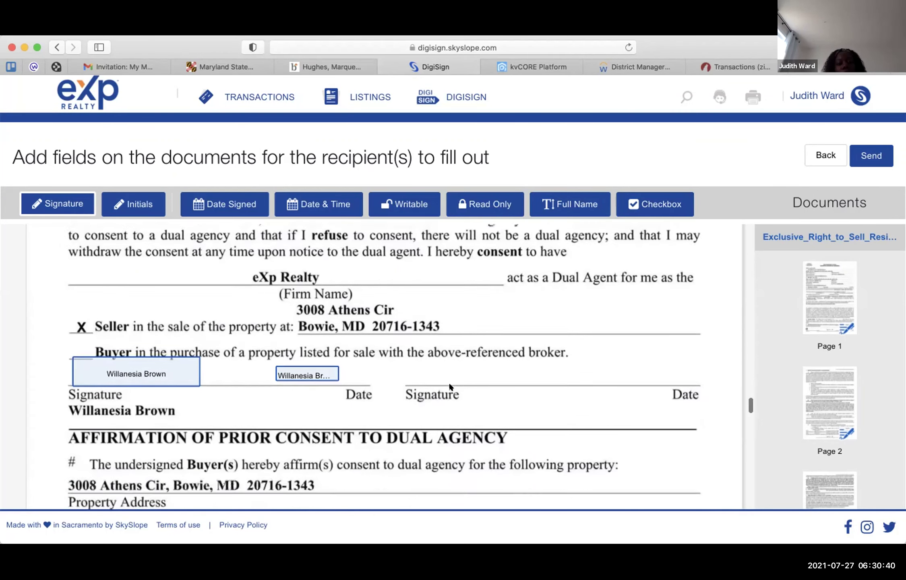
{"action": "scroll", "coordinate": [449, 386], "scroll_direction": "down", "scroll_amount": 20}
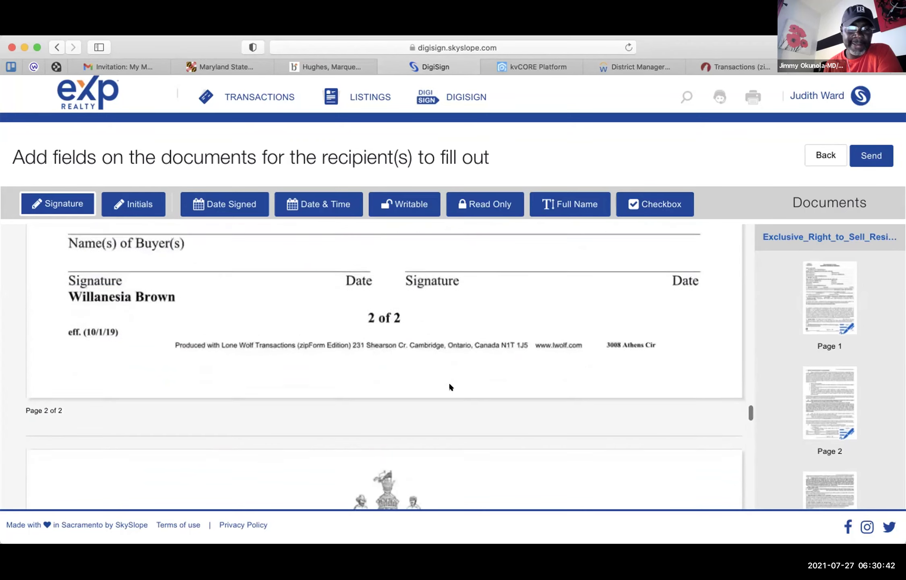
{"action": "scroll", "coordinate": [449, 386], "scroll_direction": "up", "scroll_amount": 17}
{"action": "scroll", "coordinate": [450, 387], "scroll_direction": "up", "scroll_amount": 3}
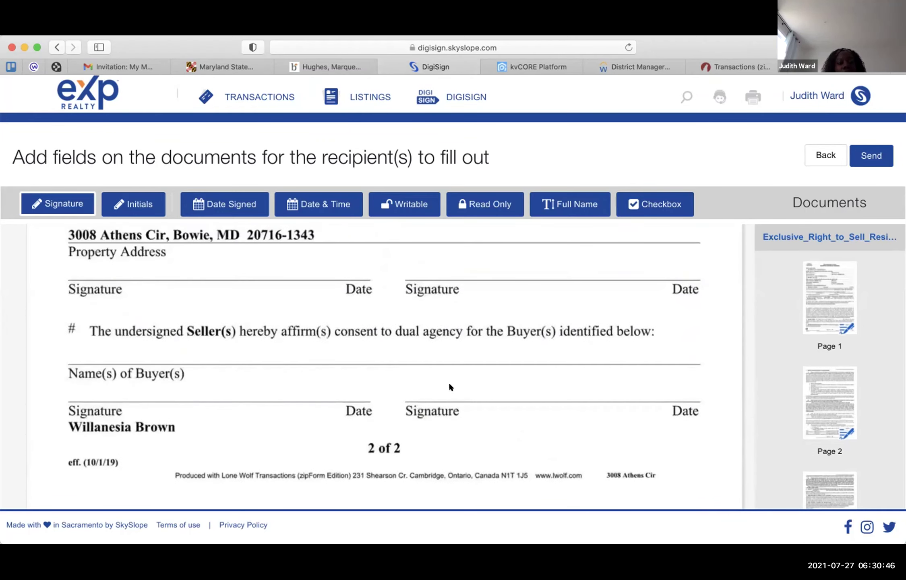
{"action": "scroll", "coordinate": [449, 386], "scroll_direction": "down", "scroll_amount": 1}
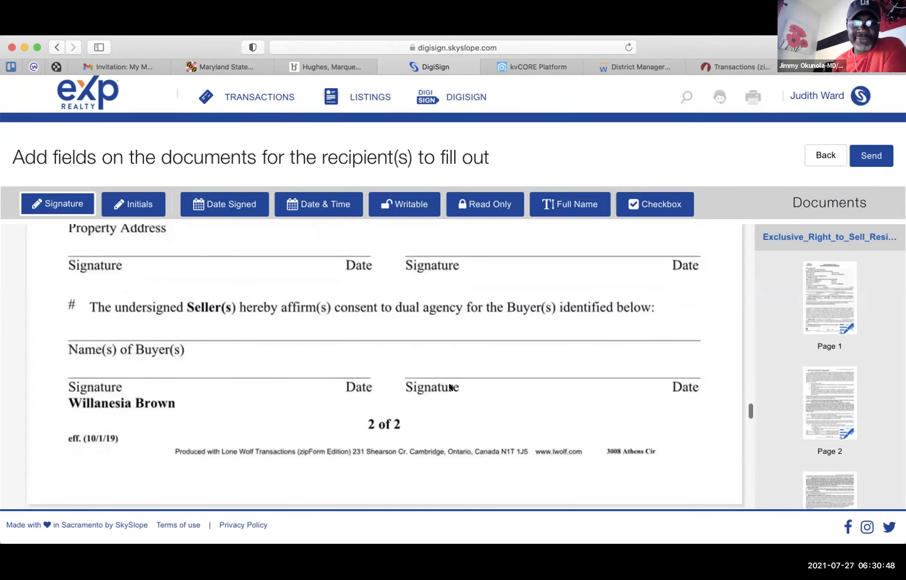
{"action": "scroll", "coordinate": [450, 387], "scroll_direction": "down", "scroll_amount": 12}
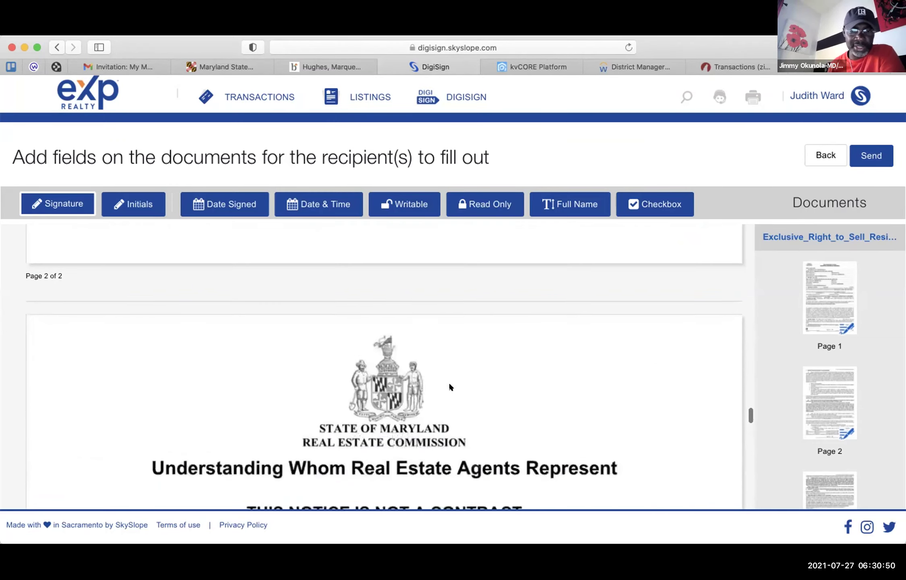
{"action": "scroll", "coordinate": [450, 386], "scroll_direction": "down", "scroll_amount": 9}
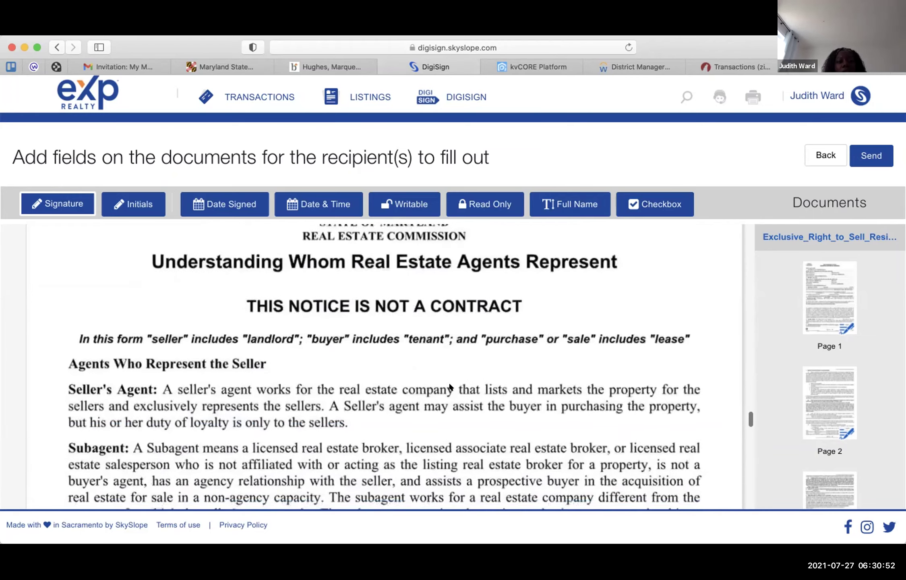
{"action": "scroll", "coordinate": [450, 387], "scroll_direction": "down", "scroll_amount": 3}
{"action": "scroll", "coordinate": [449, 387], "scroll_direction": "up", "scroll_amount": 2}
{"action": "scroll", "coordinate": [450, 386], "scroll_direction": "down", "scroll_amount": 1}
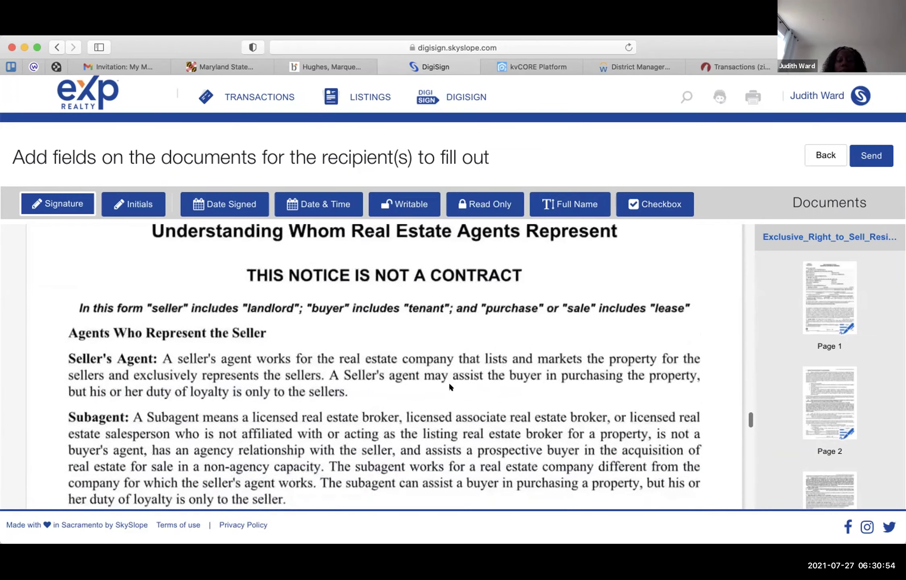
{"action": "scroll", "coordinate": [450, 387], "scroll_direction": "down", "scroll_amount": 20}
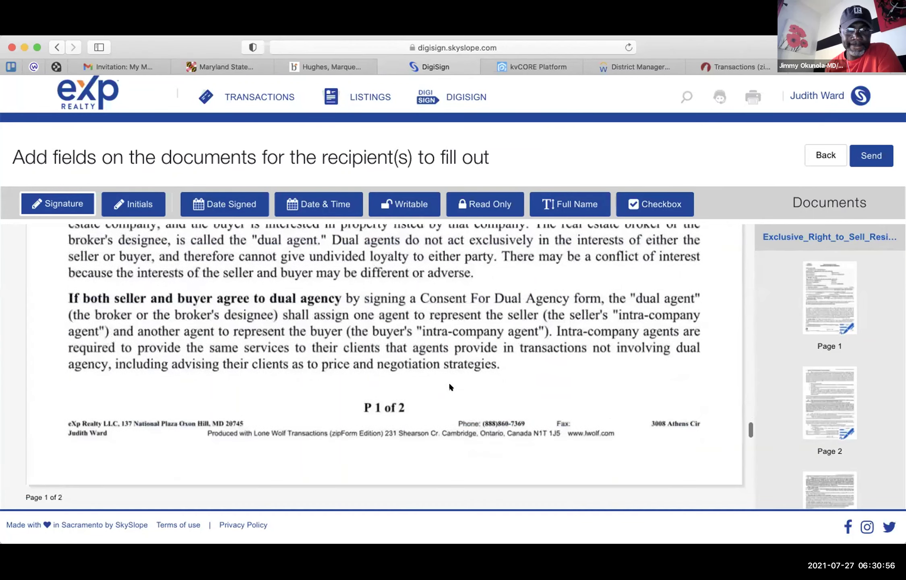
{"action": "scroll", "coordinate": [450, 386], "scroll_direction": "down", "scroll_amount": 20}
{"action": "scroll", "coordinate": [449, 387], "scroll_direction": "up", "scroll_amount": 2}
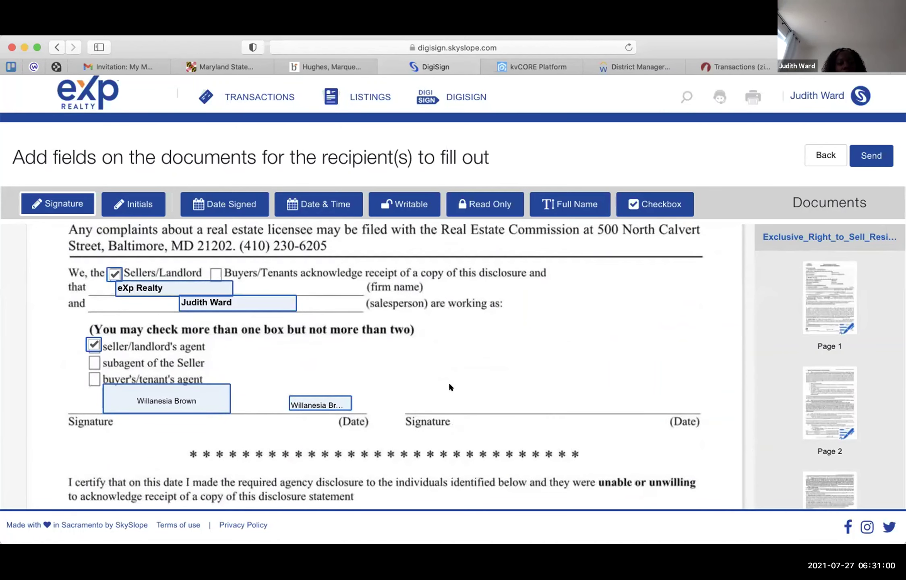
{"action": "scroll", "coordinate": [450, 386], "scroll_direction": "down", "scroll_amount": 10}
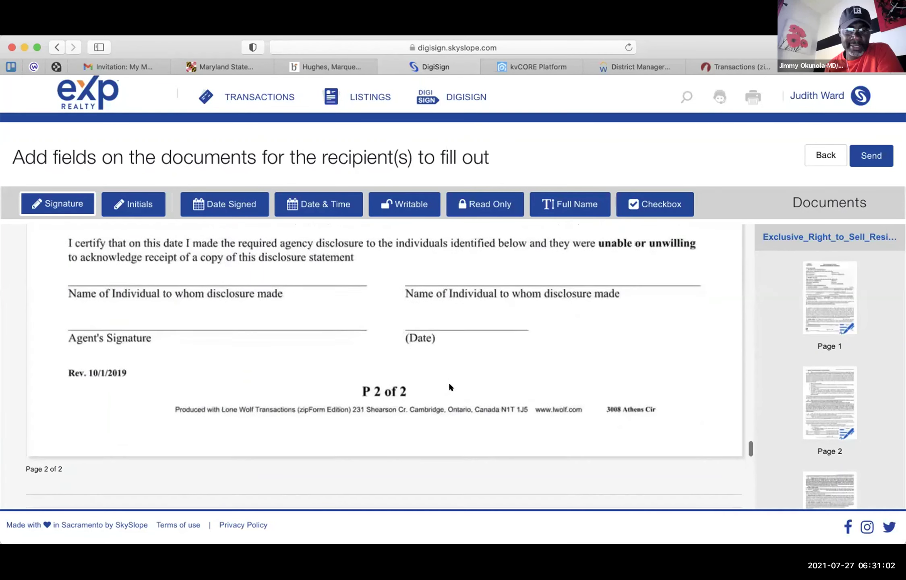
{"action": "scroll", "coordinate": [450, 387], "scroll_direction": "up", "scroll_amount": 3}
{"action": "scroll", "coordinate": [450, 387], "scroll_direction": "down", "scroll_amount": 8}
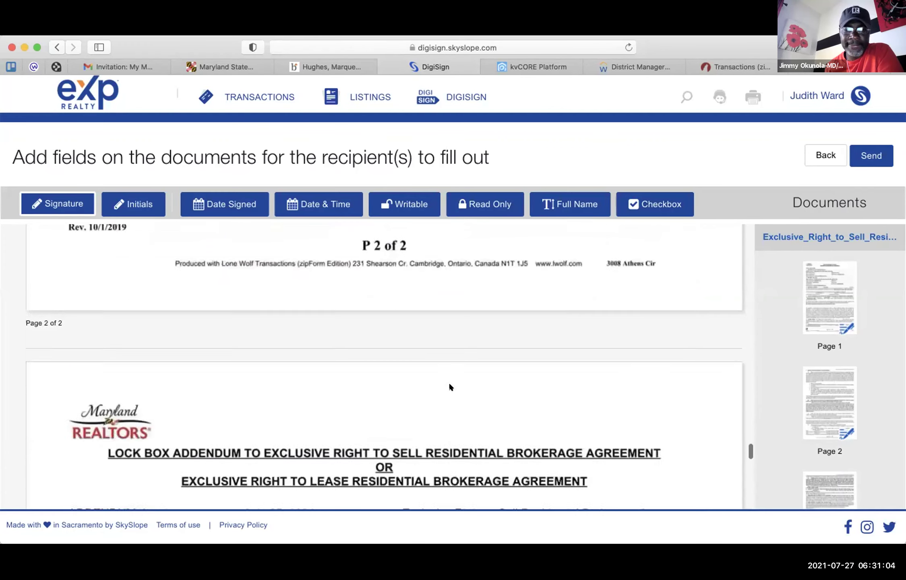
{"action": "scroll", "coordinate": [450, 387], "scroll_direction": "down", "scroll_amount": 9}
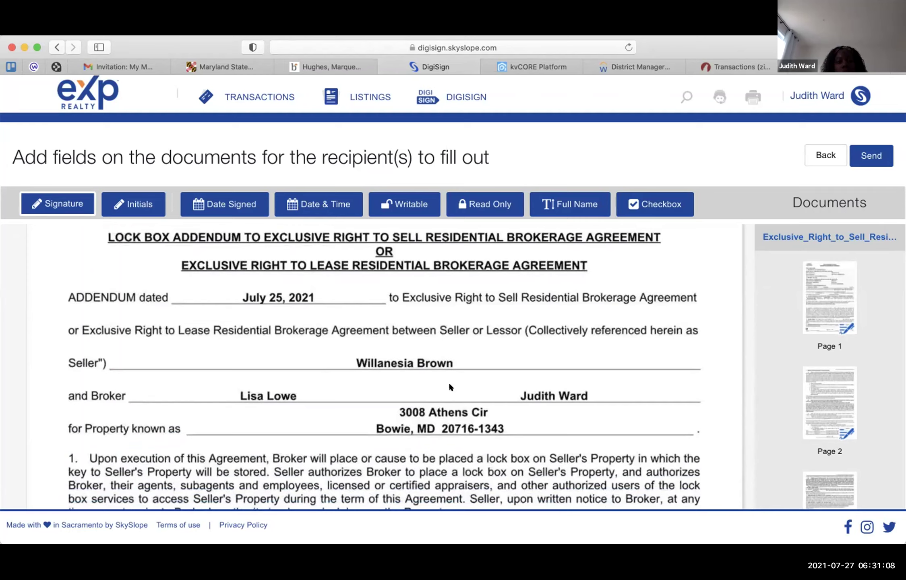
{"action": "scroll", "coordinate": [449, 385], "scroll_direction": "down", "scroll_amount": 10}
{"action": "scroll", "coordinate": [450, 386], "scroll_direction": "down", "scroll_amount": 20}
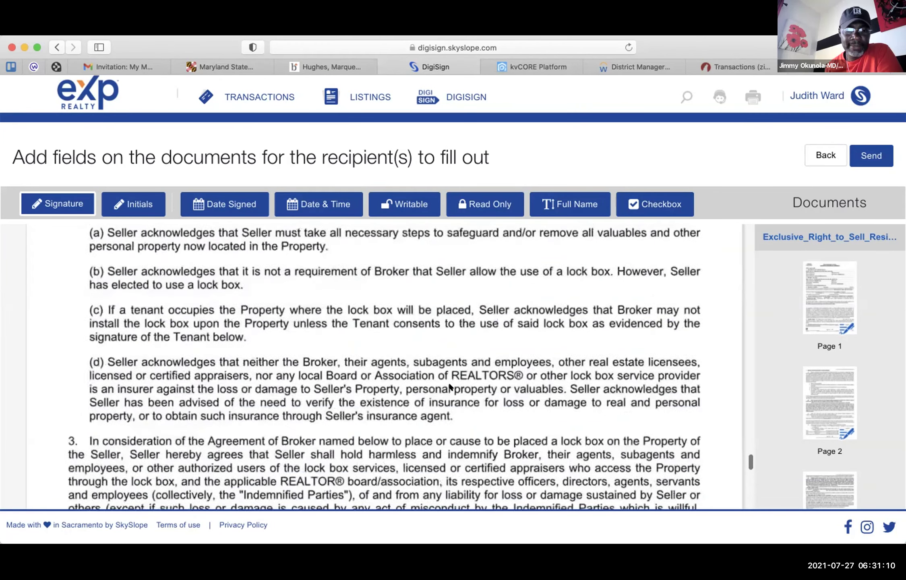
{"action": "scroll", "coordinate": [450, 386], "scroll_direction": "down", "scroll_amount": 7}
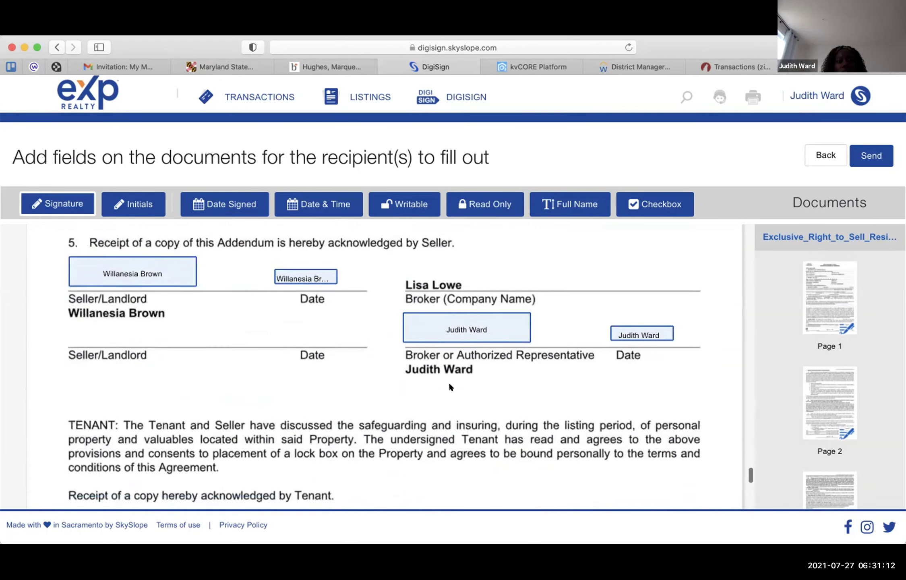
{"action": "scroll", "coordinate": [450, 387], "scroll_direction": "down", "scroll_amount": 15}
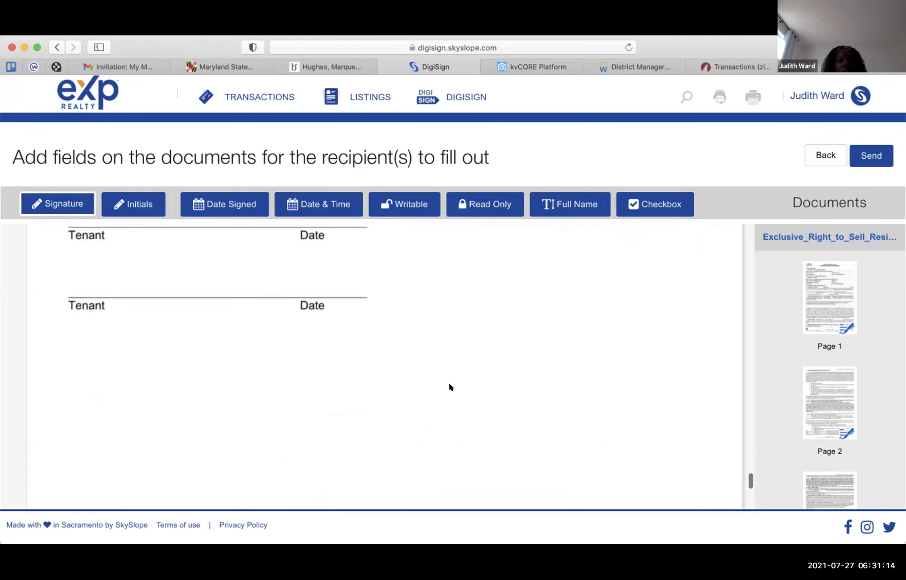
{"action": "scroll", "coordinate": [450, 387], "scroll_direction": "down", "scroll_amount": 10}
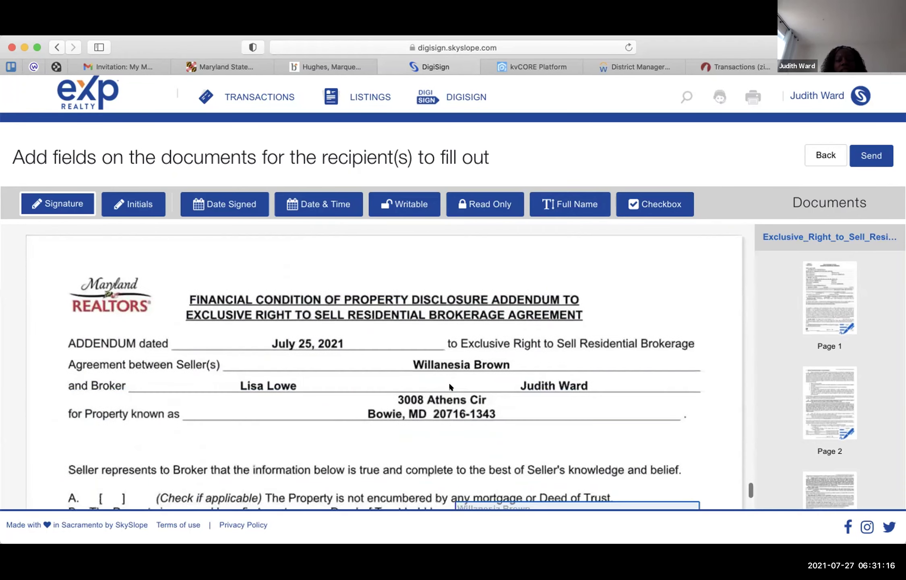
{"action": "scroll", "coordinate": [449, 384], "scroll_direction": "down", "scroll_amount": 2}
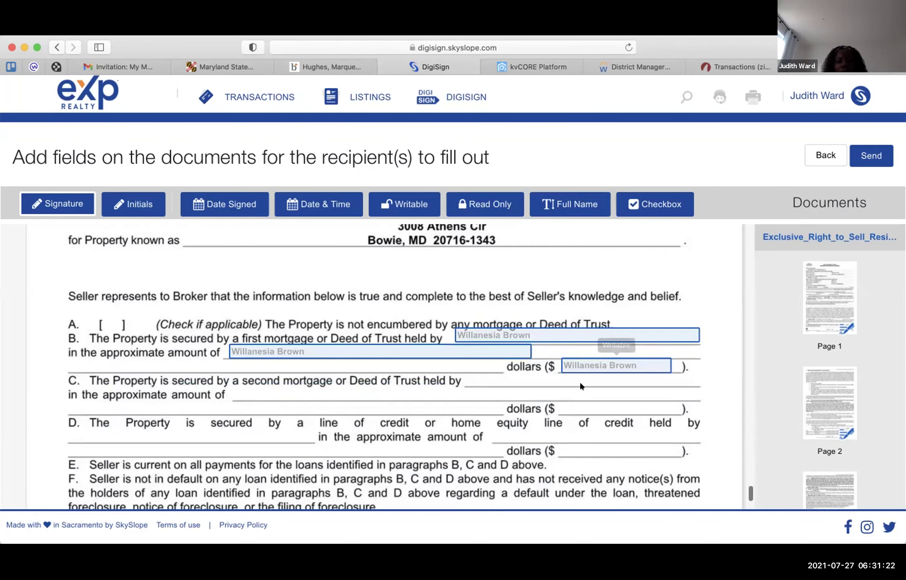
{"action": "scroll", "coordinate": [474, 400], "scroll_direction": "down", "scroll_amount": 5}
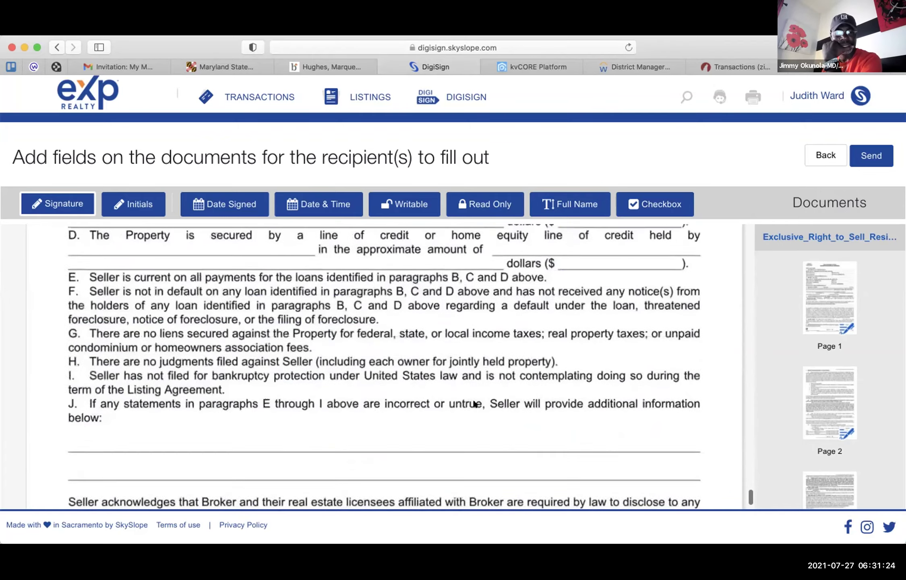
{"action": "scroll", "coordinate": [473, 402], "scroll_direction": "down", "scroll_amount": 6}
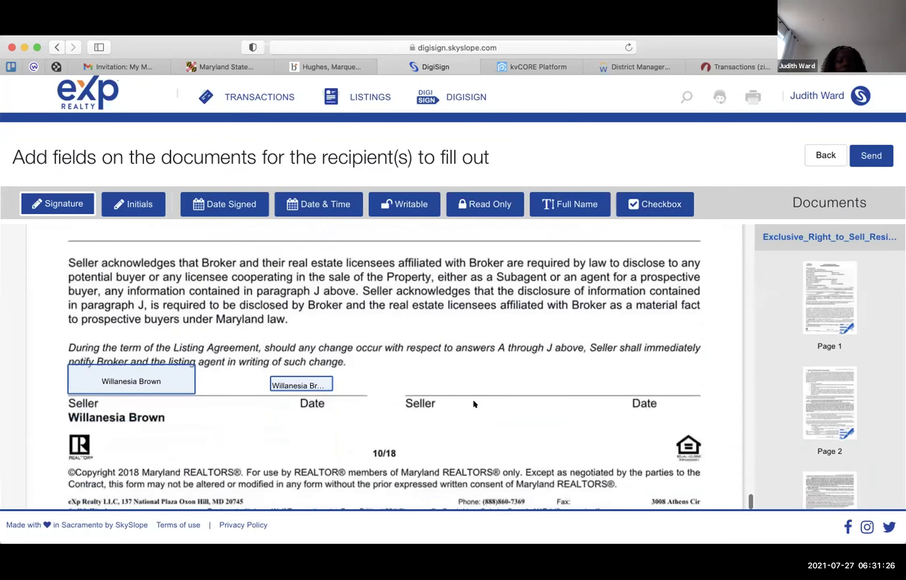
{"action": "scroll", "coordinate": [474, 403], "scroll_direction": "down", "scroll_amount": 9}
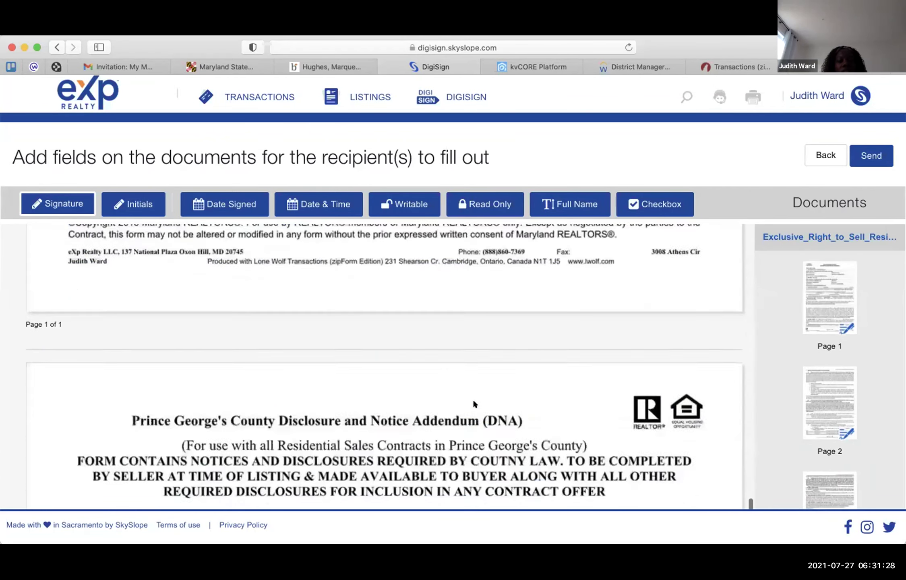
{"action": "scroll", "coordinate": [474, 403], "scroll_direction": "down", "scroll_amount": 1}
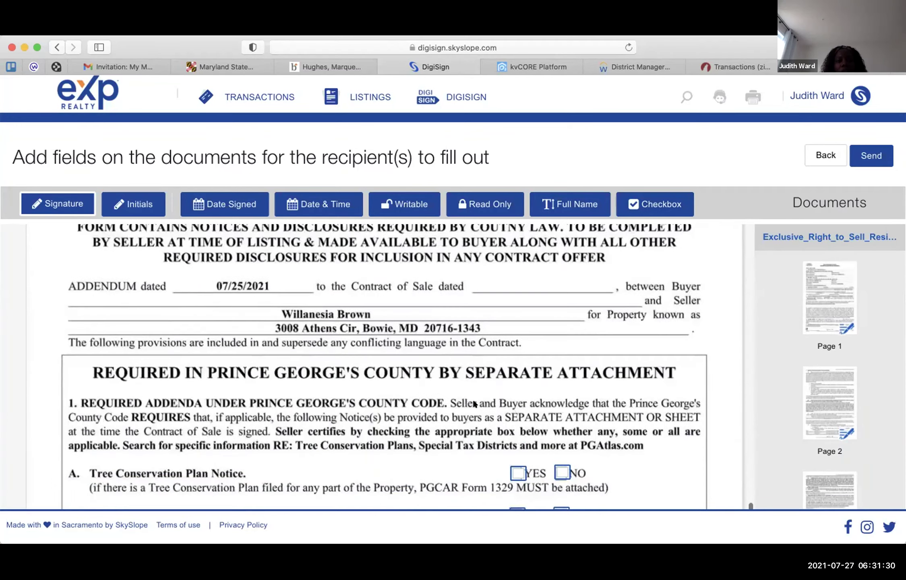
{"action": "scroll", "coordinate": [474, 403], "scroll_direction": "up", "scroll_amount": 2}
{"action": "scroll", "coordinate": [472, 399], "scroll_direction": "up", "scroll_amount": 2}
{"action": "scroll", "coordinate": [473, 399], "scroll_direction": "down", "scroll_amount": 2}
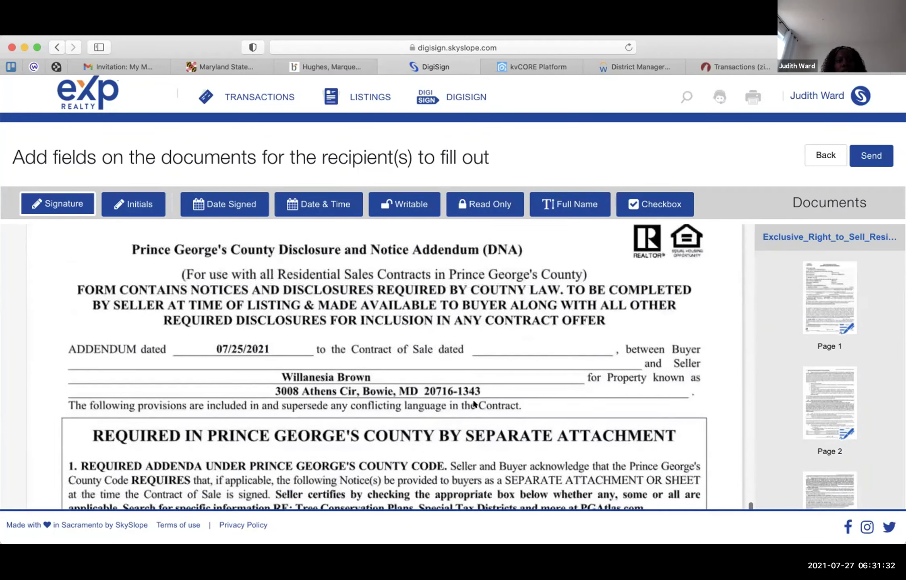
{"action": "scroll", "coordinate": [473, 399], "scroll_direction": "down", "scroll_amount": 5}
{"action": "scroll", "coordinate": [473, 398], "scroll_direction": "up", "scroll_amount": 1}
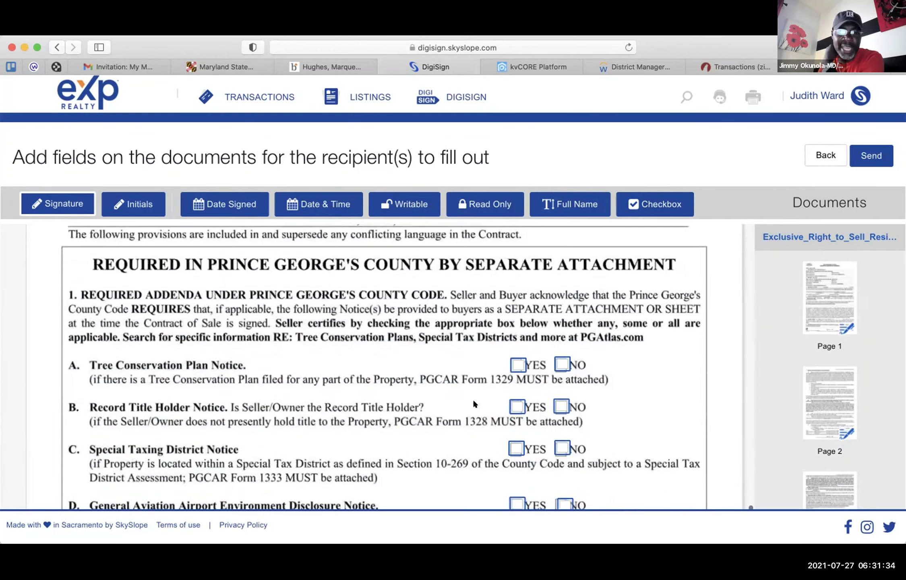
{"action": "scroll", "coordinate": [473, 399], "scroll_direction": "up", "scroll_amount": 6}
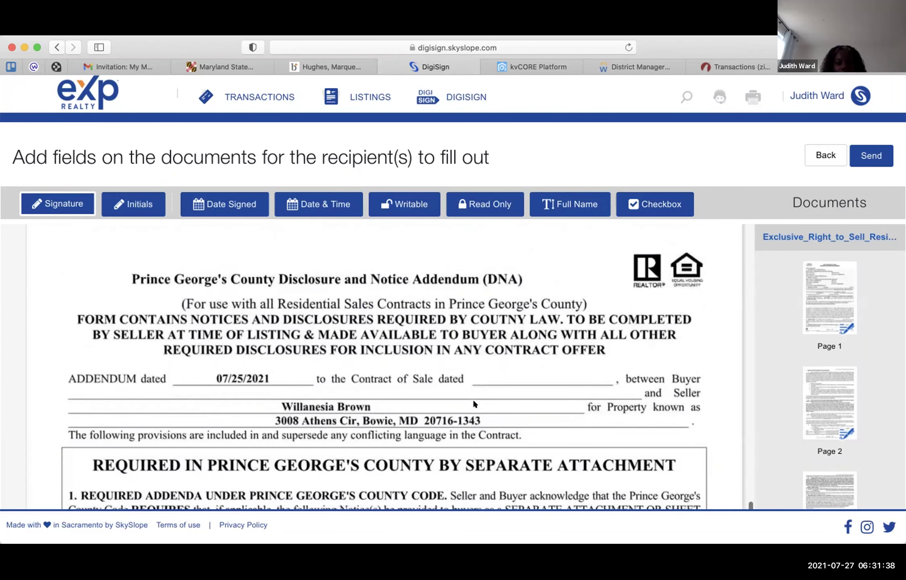
{"action": "scroll", "coordinate": [473, 401], "scroll_direction": "down", "scroll_amount": 5}
{"action": "scroll", "coordinate": [474, 403], "scroll_direction": "down", "scroll_amount": 2}
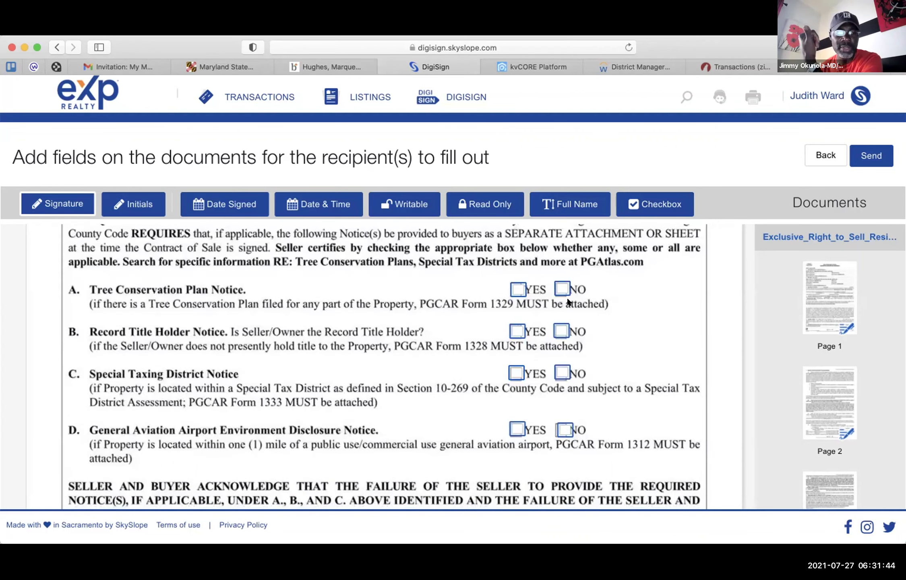
- Add seller checkboxes on notice A NO, B YES, C NO and D NO, deleting a stray signature field
{"action": "left_click", "coordinate": [555, 285]}
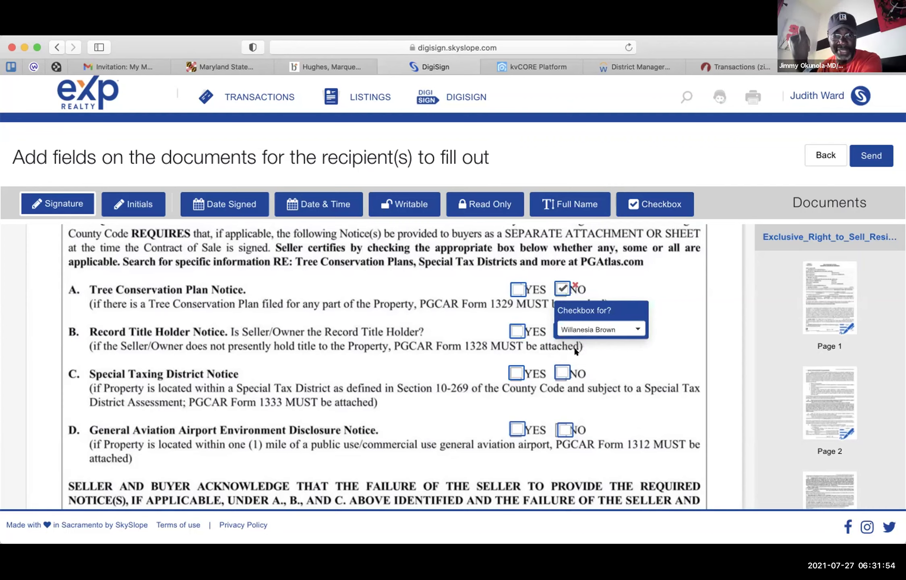
{"action": "left_click", "coordinate": [514, 326]}
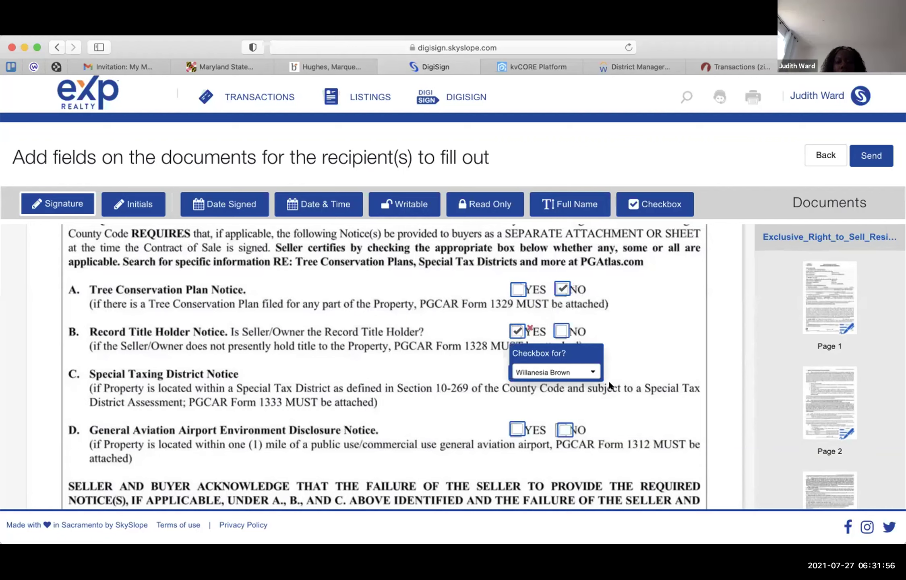
{"action": "left_click", "coordinate": [580, 373]}
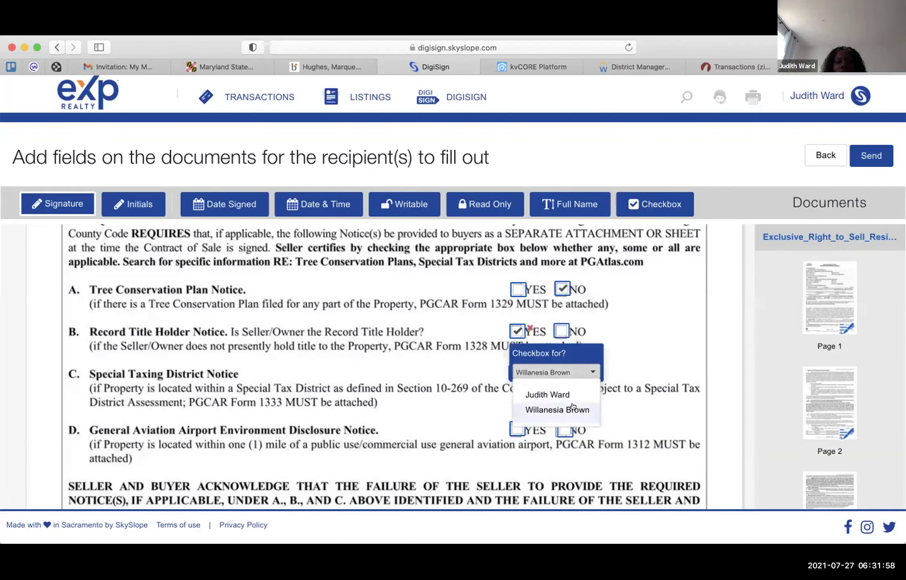
{"action": "left_click", "coordinate": [609, 338]}
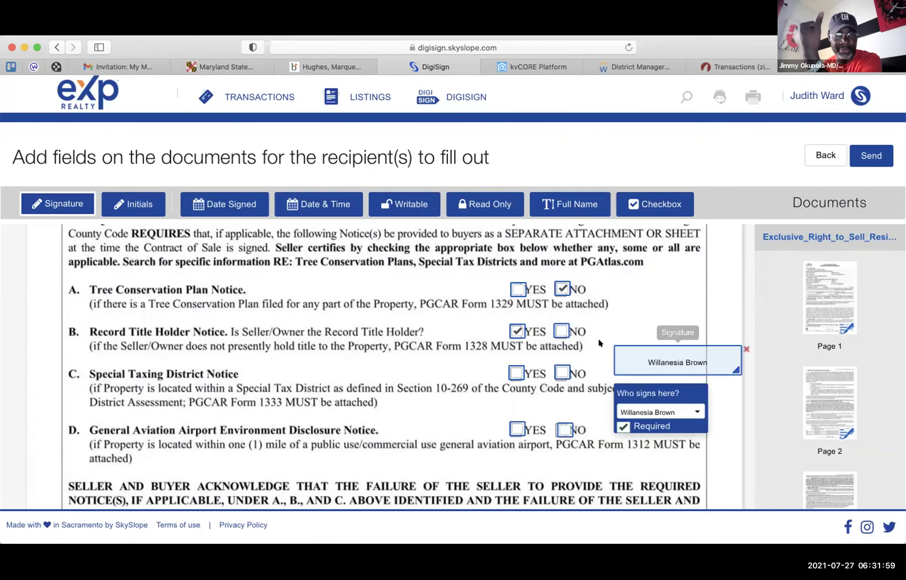
{"action": "left_click", "coordinate": [746, 349]}
{"action": "left_click", "coordinate": [555, 369]}
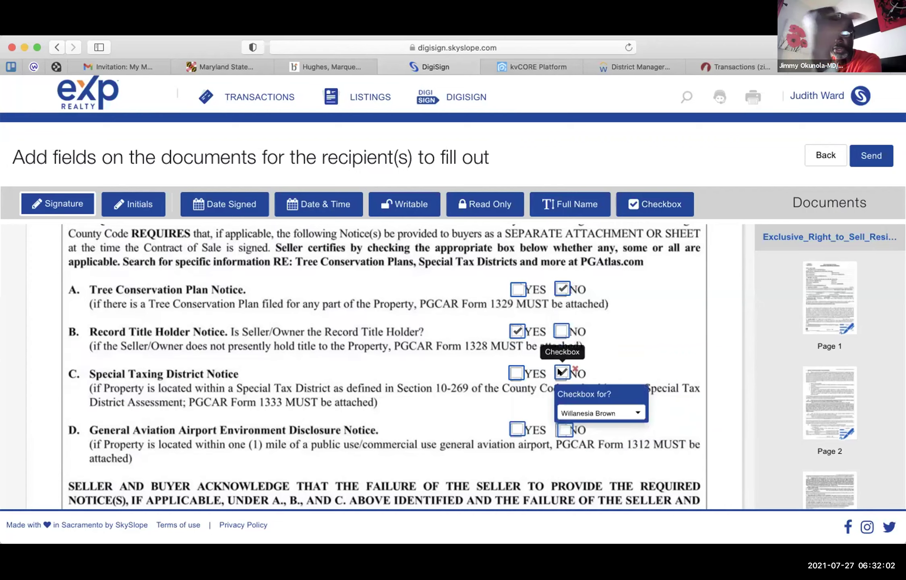
{"action": "left_click", "coordinate": [563, 429]}
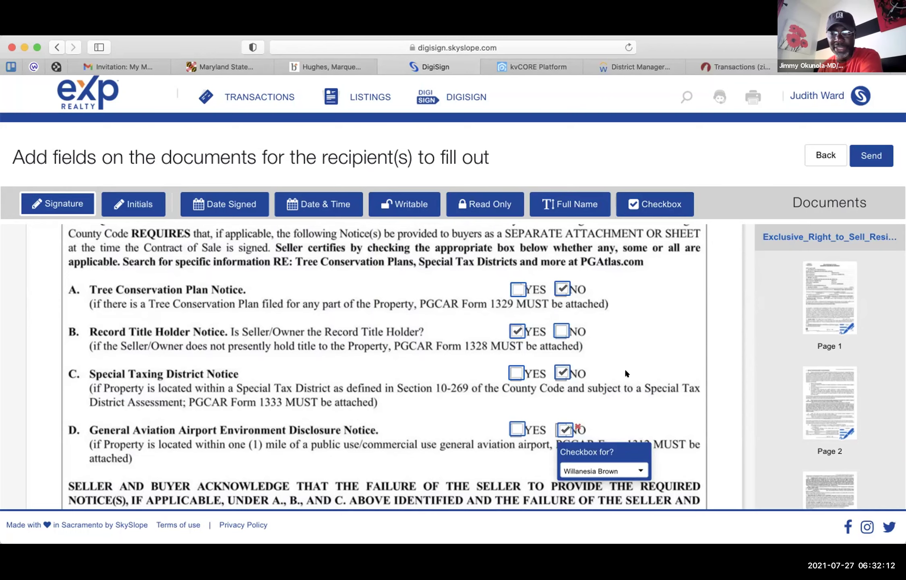
- Add checkboxes on the historic site NO and YES answers and remove an unwanted signature field
{"action": "scroll", "coordinate": [625, 372], "scroll_direction": "down", "scroll_amount": 3}
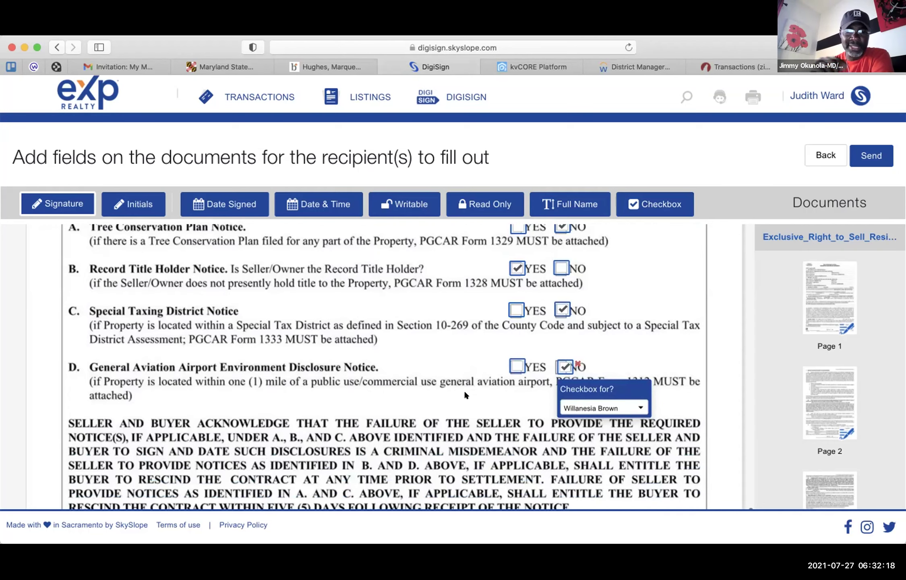
{"action": "scroll", "coordinate": [485, 390], "scroll_direction": "down", "scroll_amount": 1}
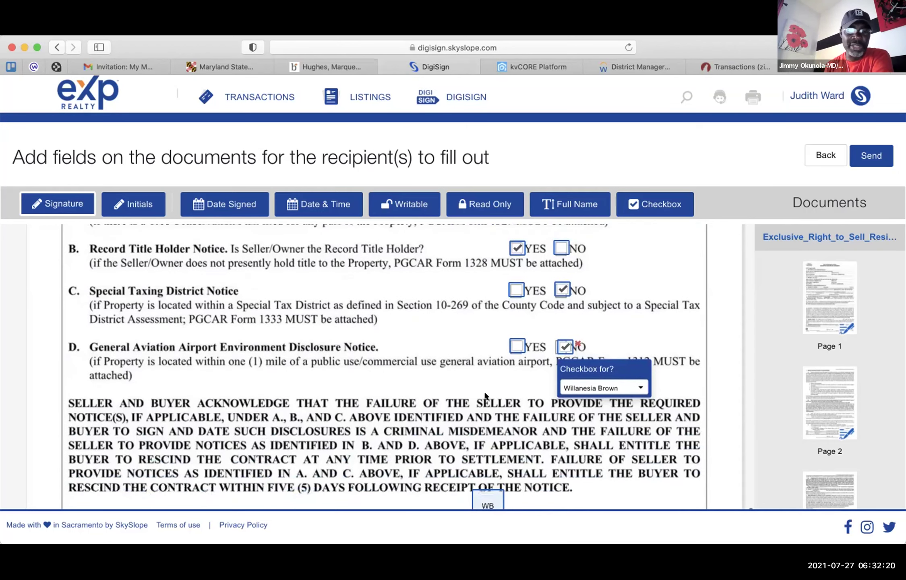
{"action": "scroll", "coordinate": [485, 396], "scroll_direction": "down", "scroll_amount": 2}
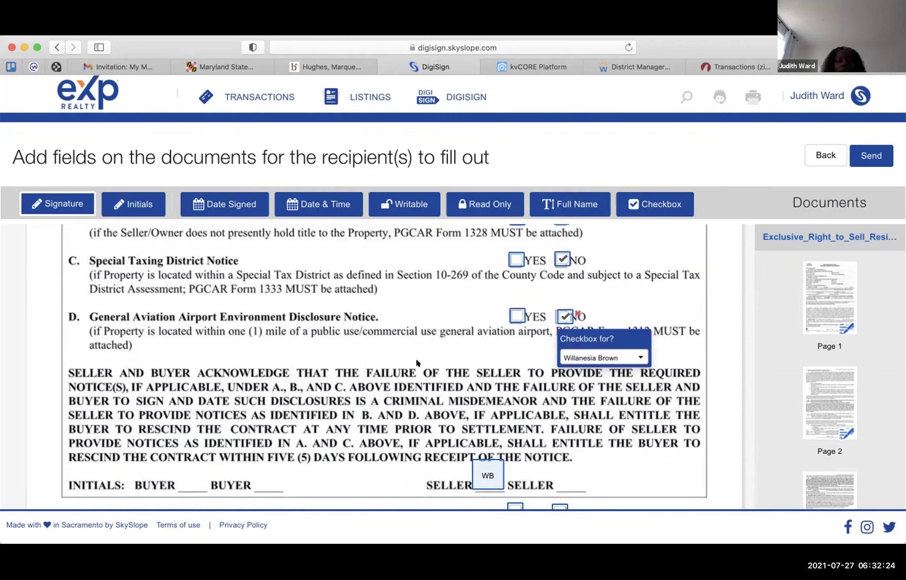
{"action": "scroll", "coordinate": [417, 363], "scroll_direction": "down", "scroll_amount": 3}
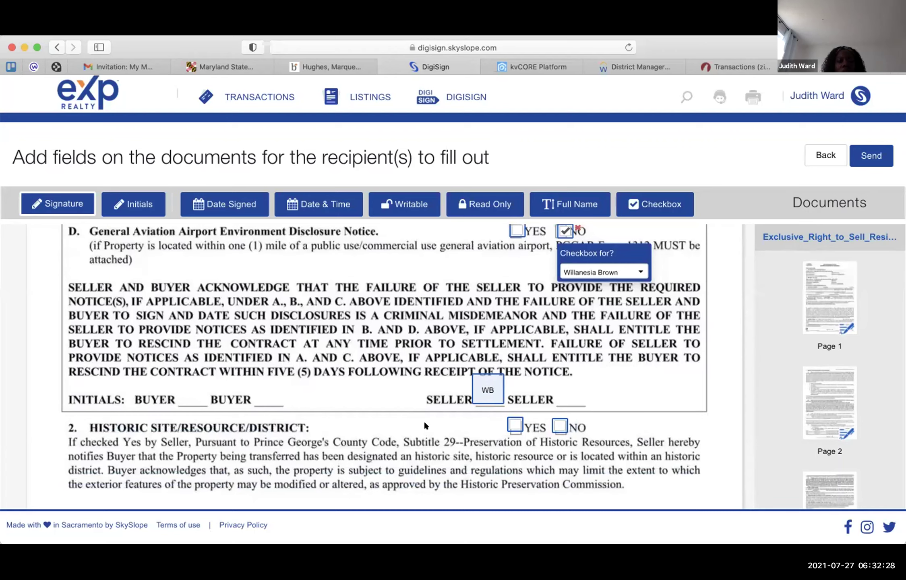
{"action": "left_click", "coordinate": [554, 426]}
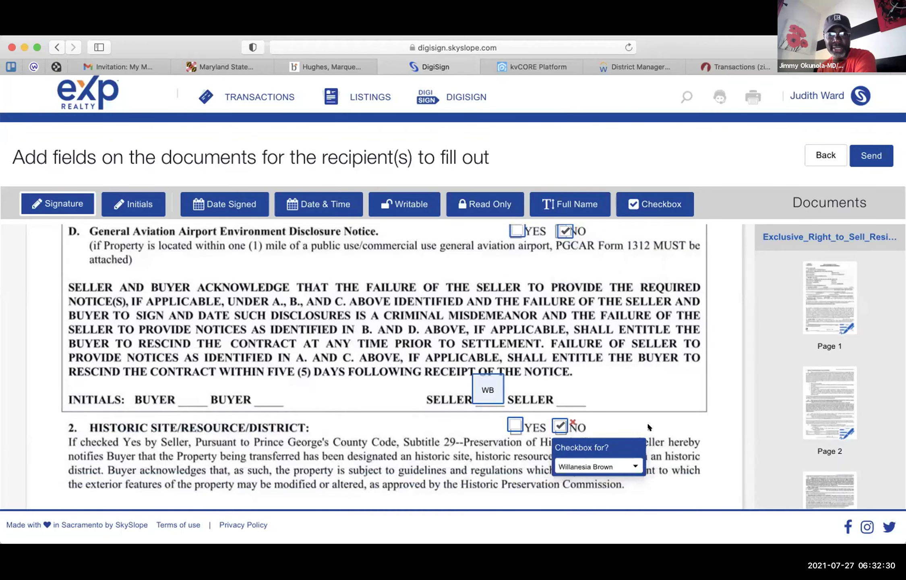
{"action": "scroll", "coordinate": [647, 422], "scroll_direction": "down", "scroll_amount": 5}
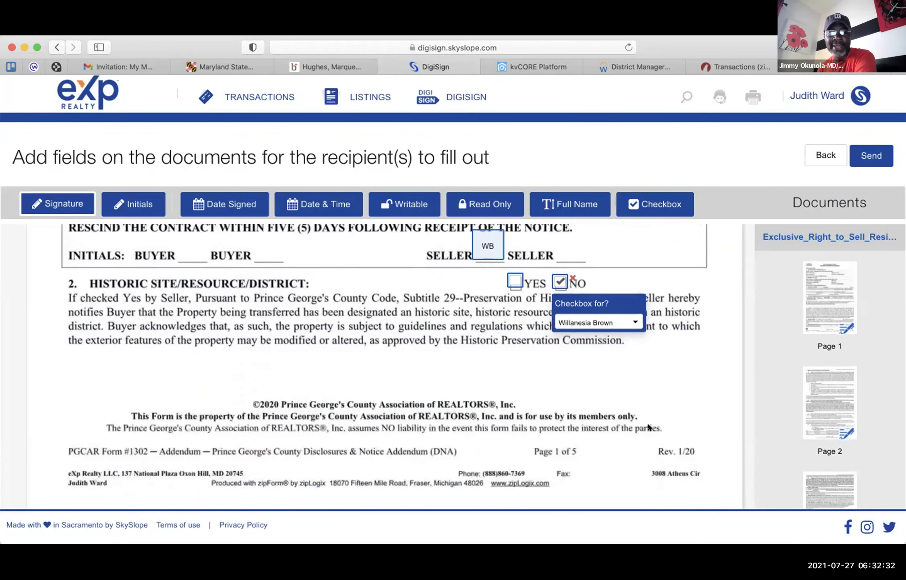
{"action": "scroll", "coordinate": [647, 422], "scroll_direction": "up", "scroll_amount": 3}
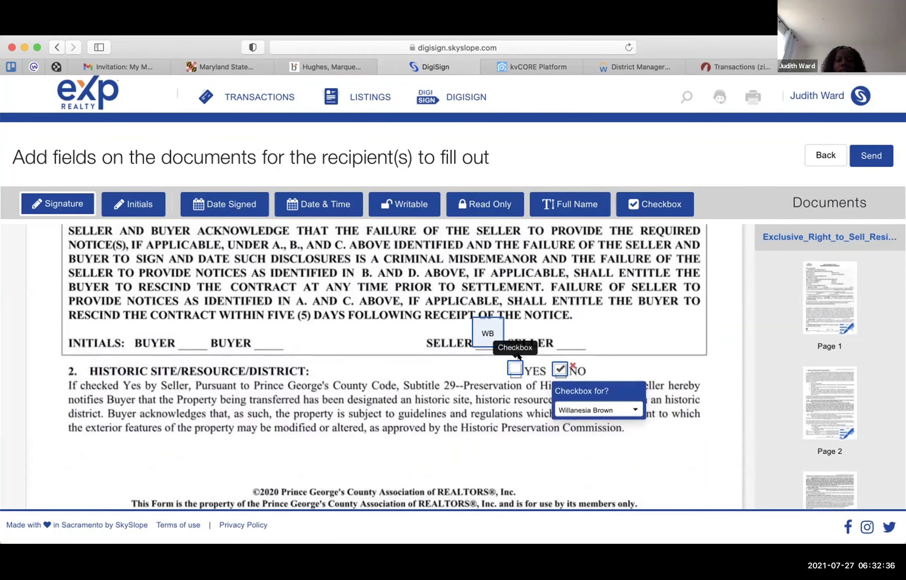
{"action": "left_click", "coordinate": [518, 354]}
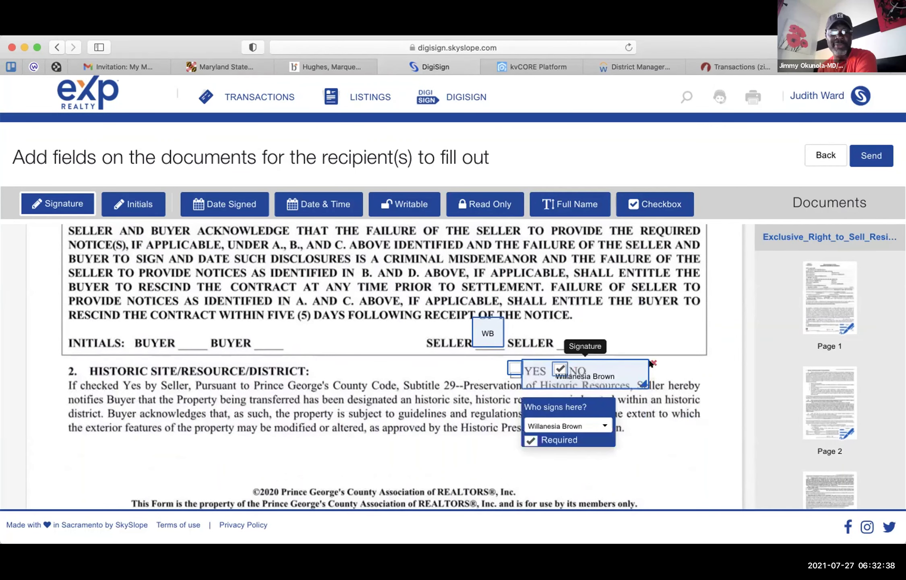
{"action": "left_click", "coordinate": [651, 363]}
{"action": "left_click", "coordinate": [510, 374]}
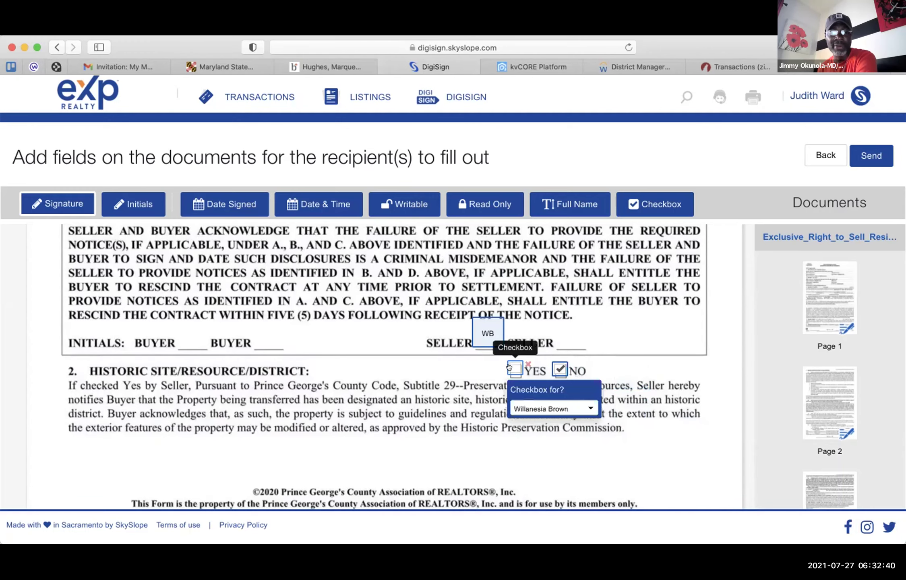
- Delete the extra Item A YES, Special Taxing District YES, Record Title Holder NO and Aviation YES checkboxes
{"action": "scroll", "coordinate": [645, 324], "scroll_direction": "up", "scroll_amount": 7}
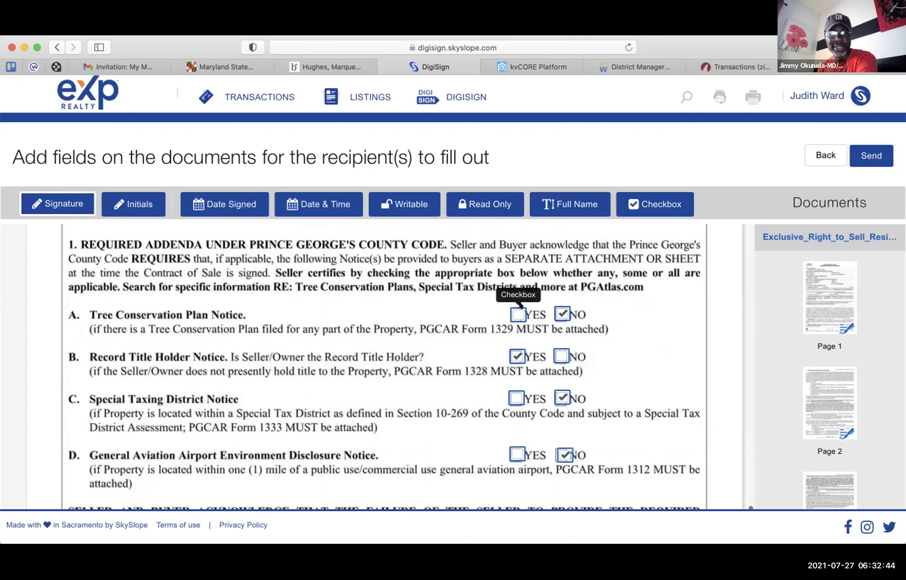
{"action": "left_click", "coordinate": [520, 305]}
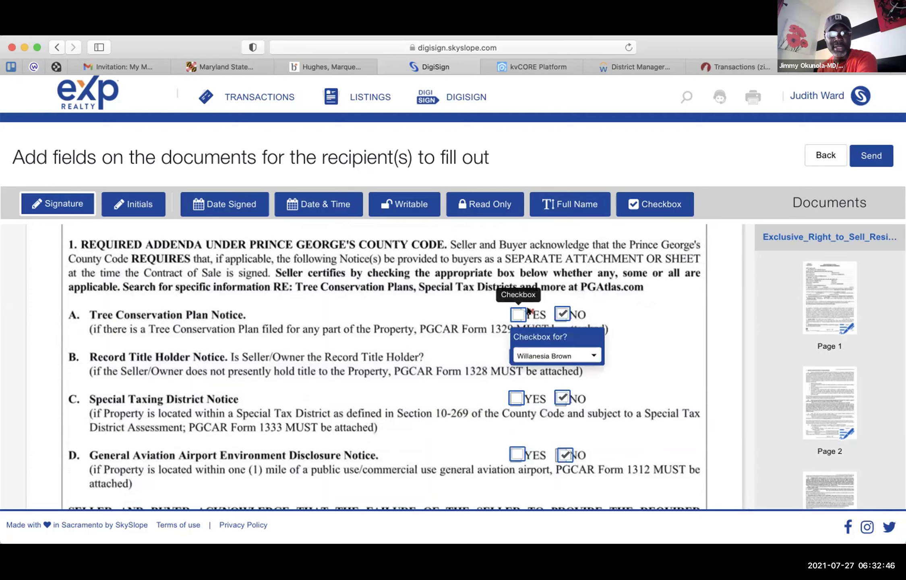
{"action": "key", "text": "Delete"}
{"action": "left_click", "coordinate": [524, 391]}
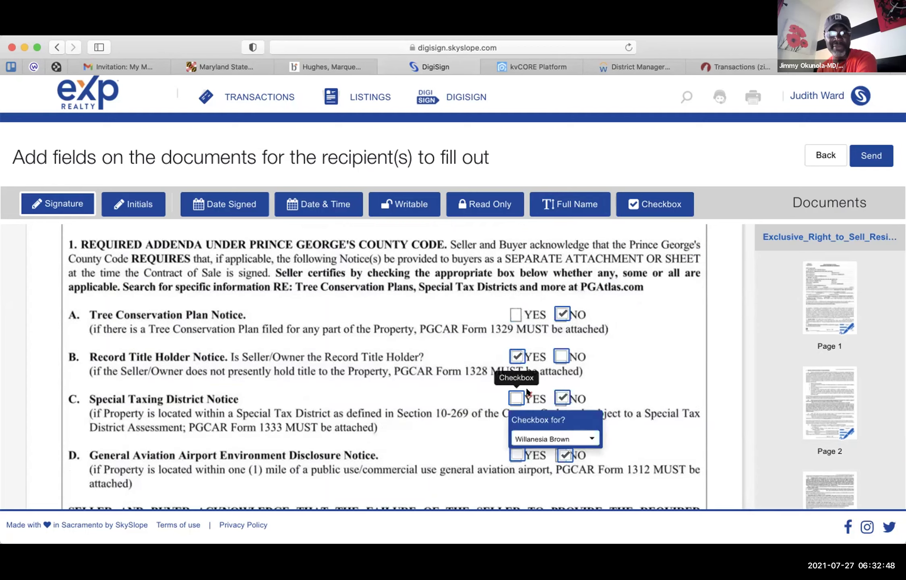
{"action": "key", "text": "Delete"}
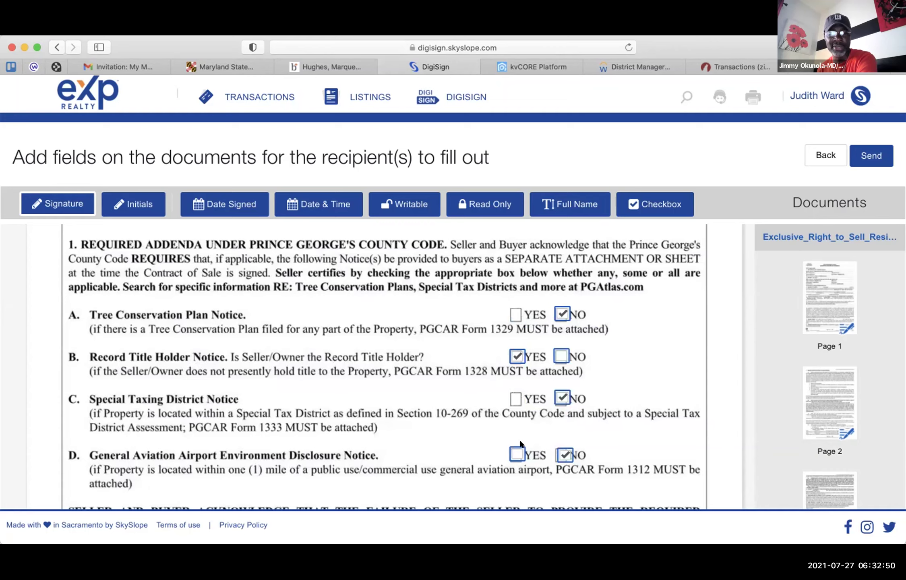
{"action": "left_click", "coordinate": [562, 356]}
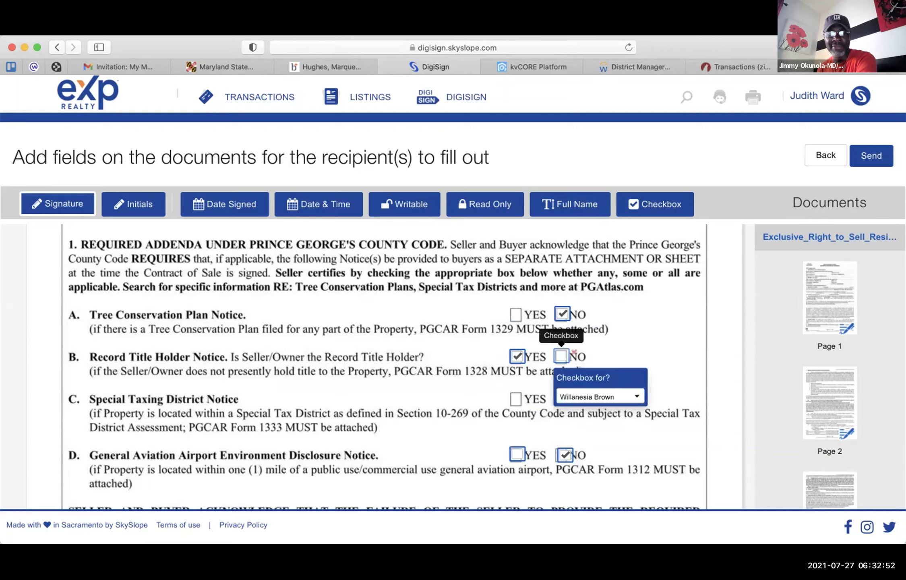
{"action": "left_click", "coordinate": [572, 351]}
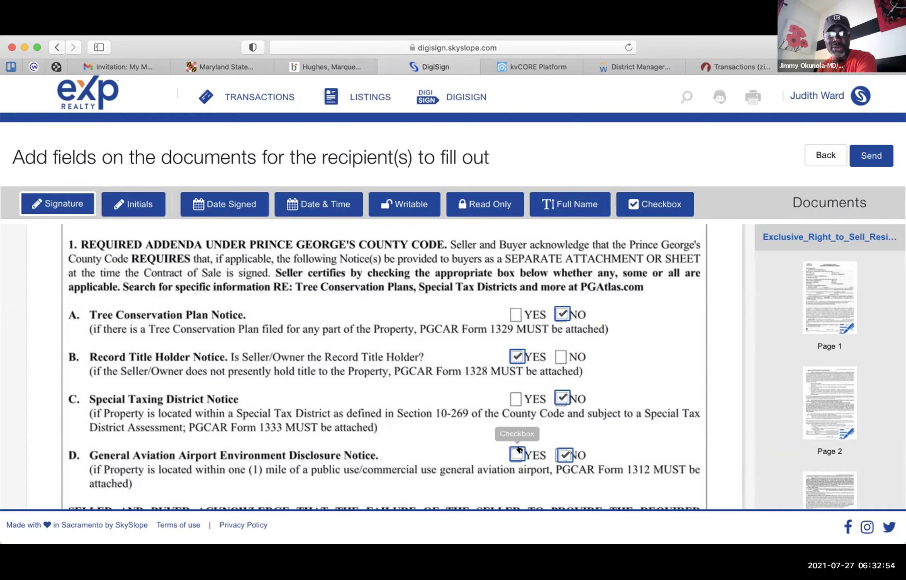
{"action": "left_click", "coordinate": [519, 446]}
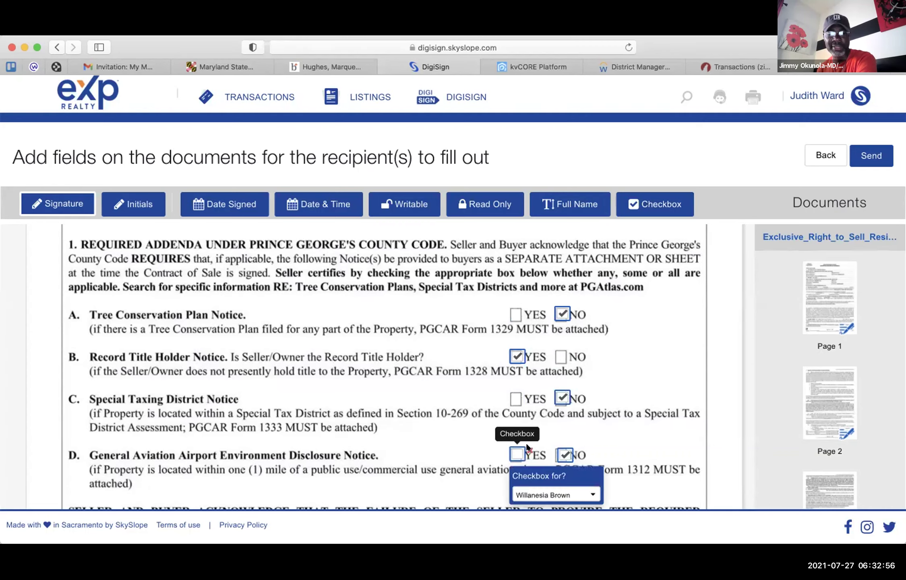
{"action": "left_click", "coordinate": [528, 448]}
{"action": "left_click", "coordinate": [562, 454]}
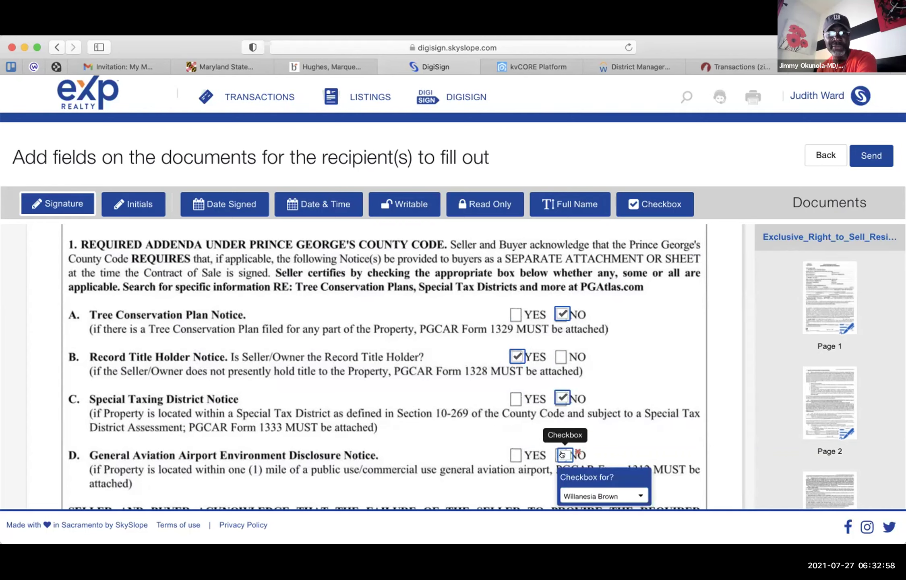
{"action": "left_click", "coordinate": [563, 454]}
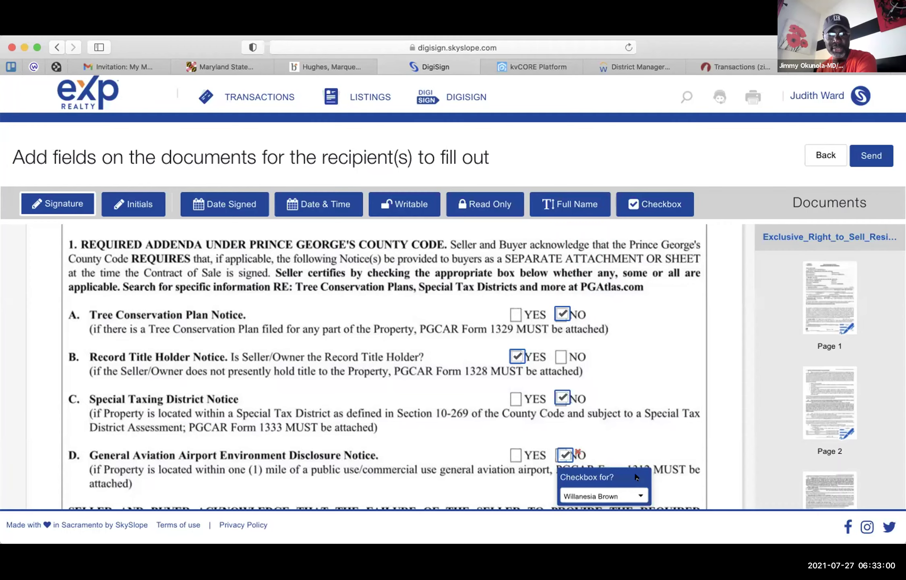
- Keep the Unimproved Road NO checkbox and delete its YES checkbox
{"action": "scroll", "coordinate": [696, 453], "scroll_direction": "down", "scroll_amount": 8}
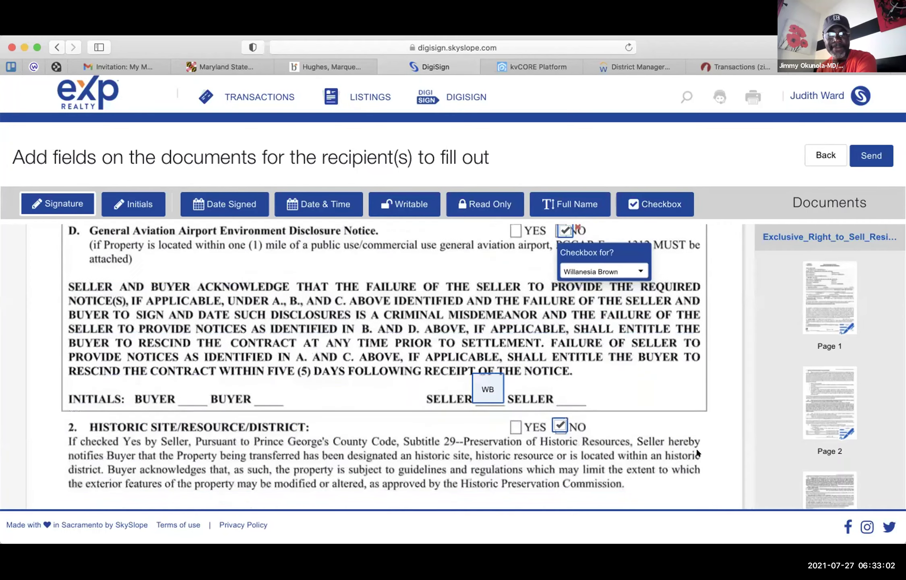
{"action": "scroll", "coordinate": [697, 452], "scroll_direction": "down", "scroll_amount": 2}
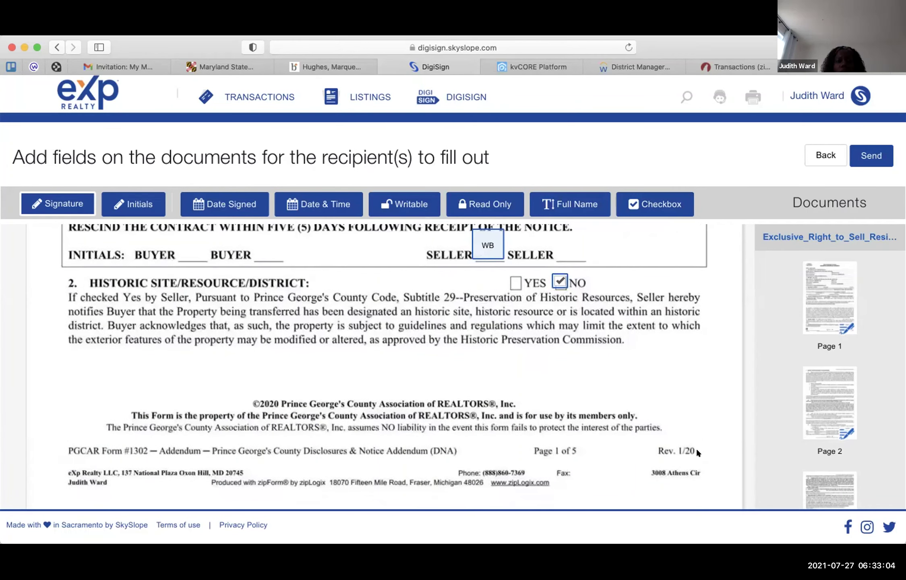
{"action": "scroll", "coordinate": [697, 450], "scroll_direction": "down", "scroll_amount": 6}
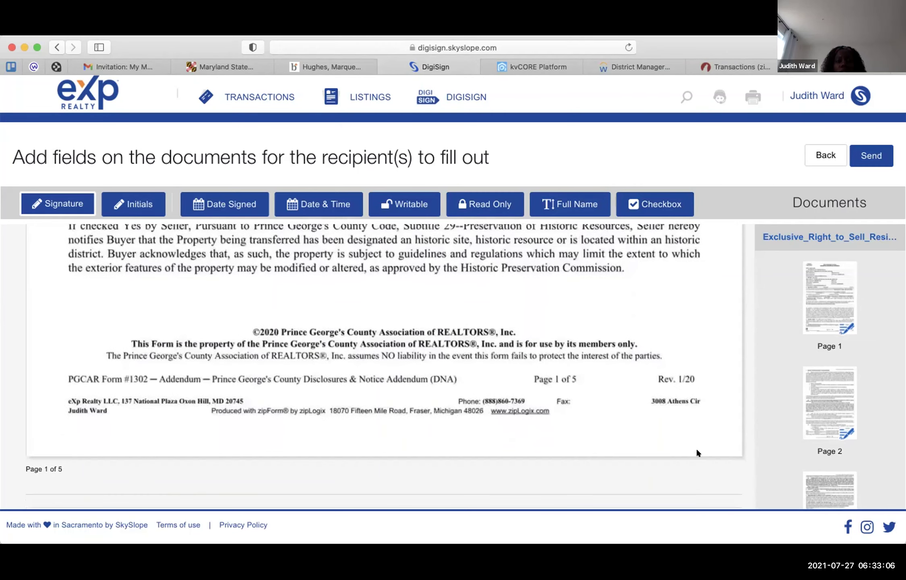
{"action": "scroll", "coordinate": [696, 452], "scroll_direction": "down", "scroll_amount": 5}
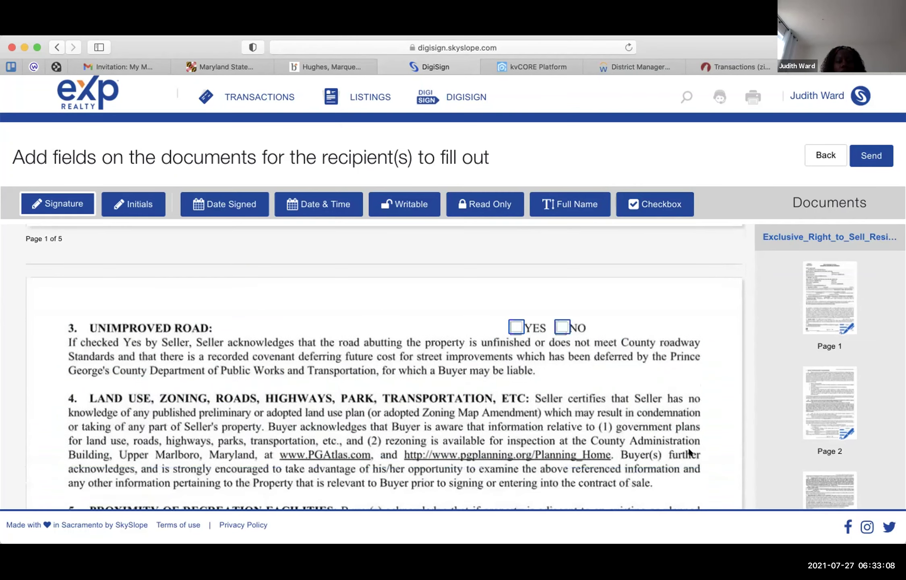
{"action": "left_click", "coordinate": [562, 326]}
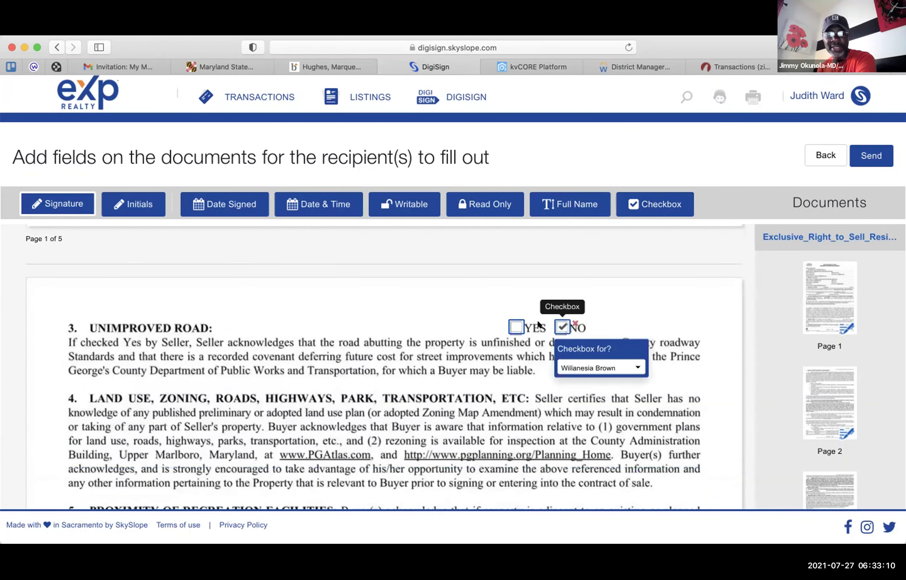
{"action": "left_click", "coordinate": [517, 326]}
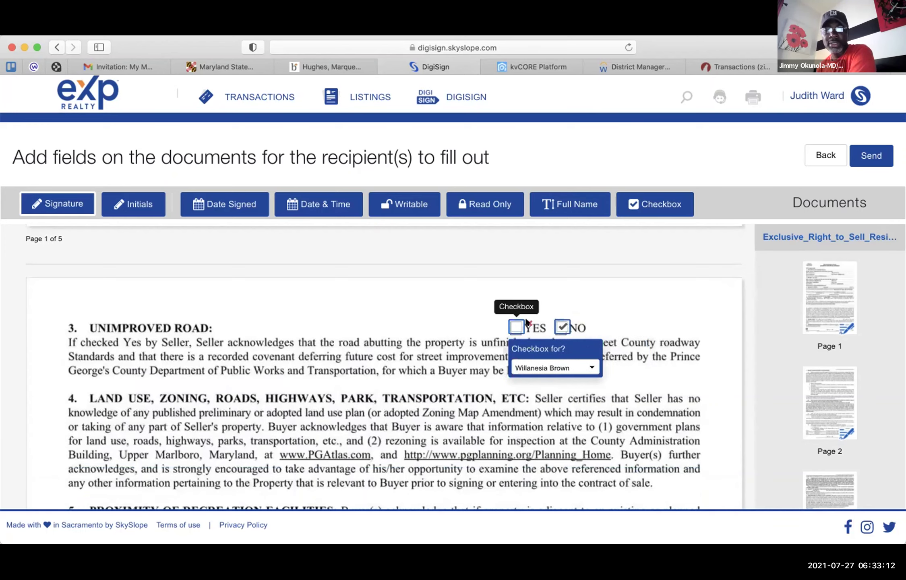
{"action": "left_click", "coordinate": [526, 322]}
- Move down to section 7's Uncompleted Community Amenities question with the Checkbox tool active
{"action": "scroll", "coordinate": [598, 361], "scroll_direction": "down", "scroll_amount": 7}
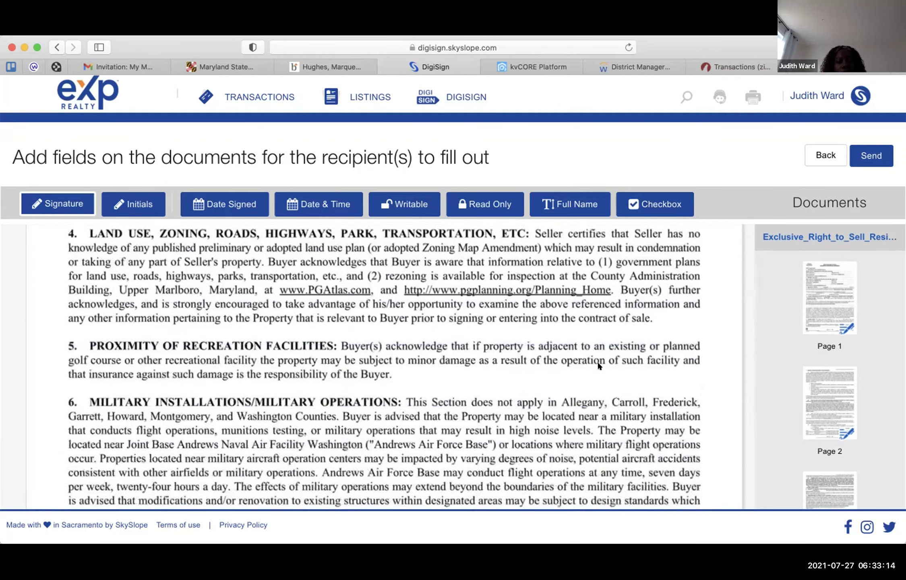
{"action": "scroll", "coordinate": [599, 365], "scroll_direction": "down", "scroll_amount": 10}
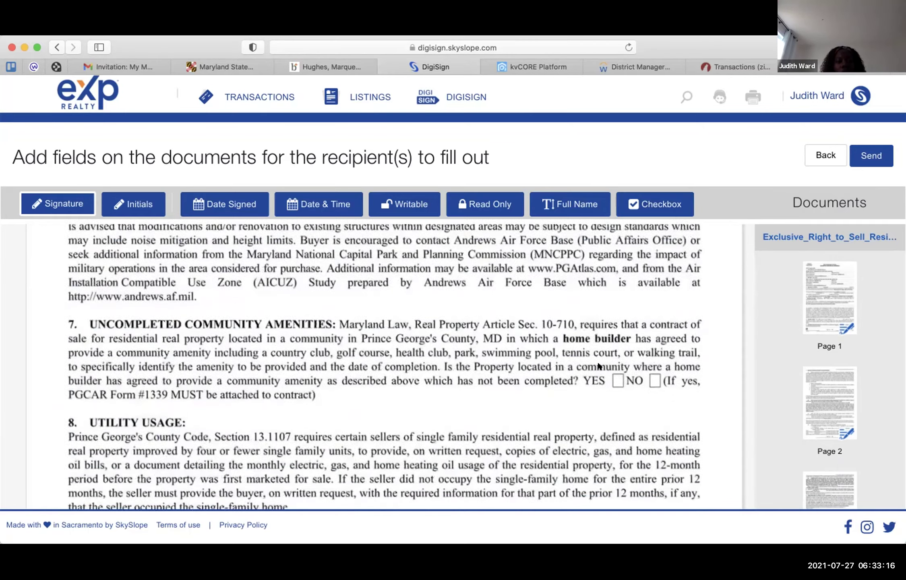
{"action": "scroll", "coordinate": [599, 365], "scroll_direction": "down", "scroll_amount": 3}
{"action": "scroll", "coordinate": [599, 365], "scroll_direction": "up", "scroll_amount": 2}
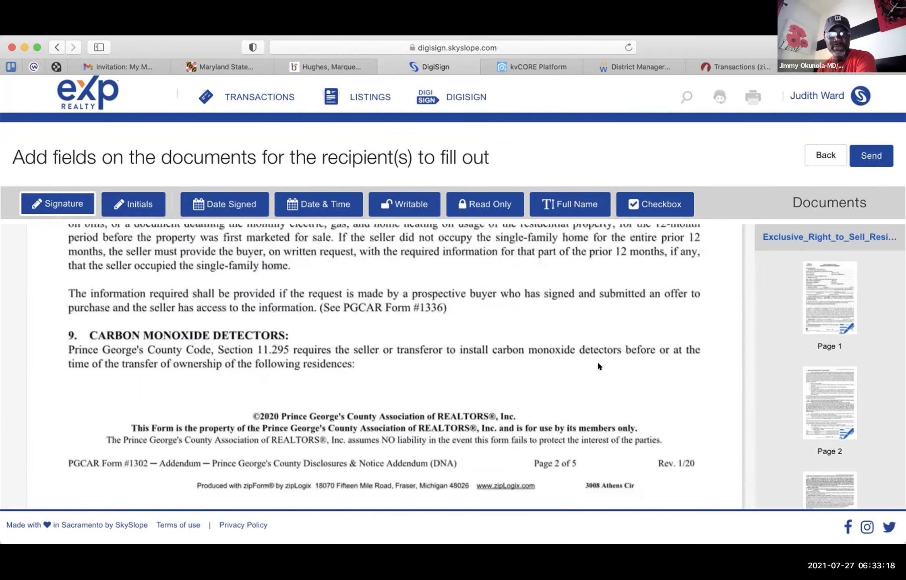
{"action": "scroll", "coordinate": [599, 366], "scroll_direction": "up", "scroll_amount": 15}
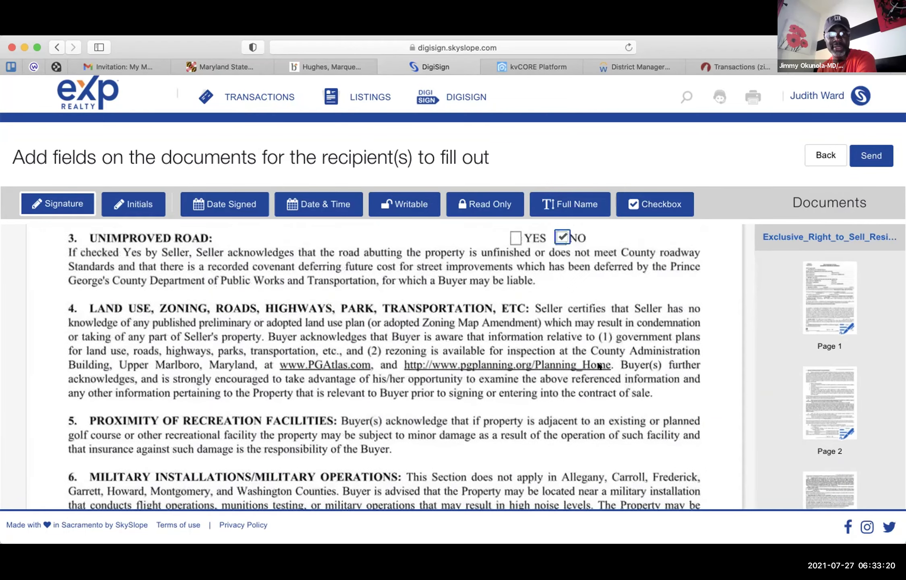
{"action": "scroll", "coordinate": [599, 365], "scroll_direction": "down", "scroll_amount": 3}
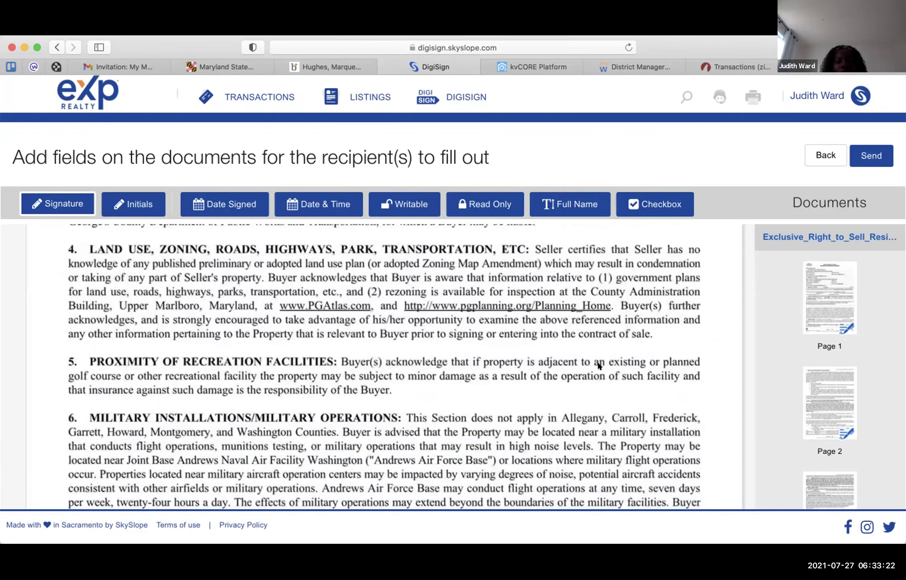
{"action": "scroll", "coordinate": [598, 365], "scroll_direction": "up", "scroll_amount": 2}
{"action": "scroll", "coordinate": [598, 365], "scroll_direction": "down", "scroll_amount": 2}
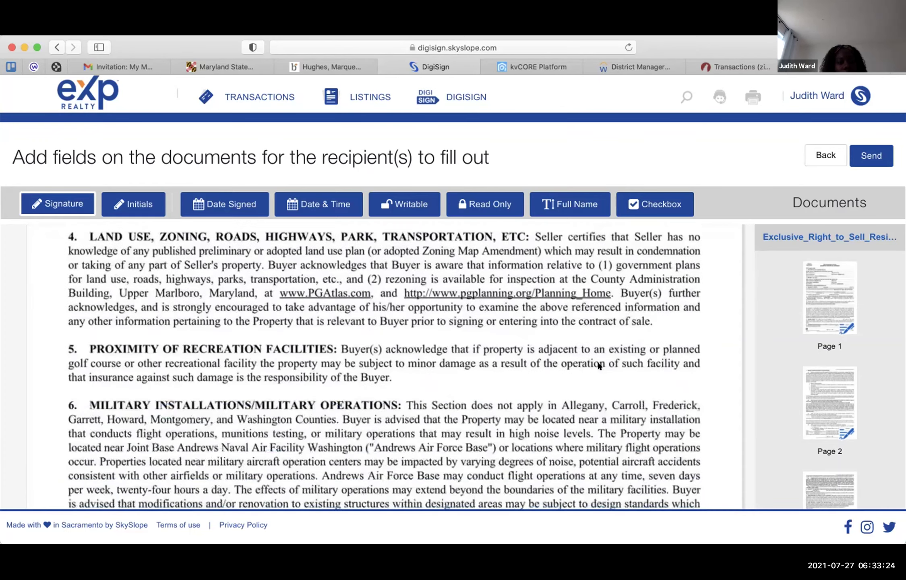
{"action": "scroll", "coordinate": [599, 366], "scroll_direction": "down", "scroll_amount": 7}
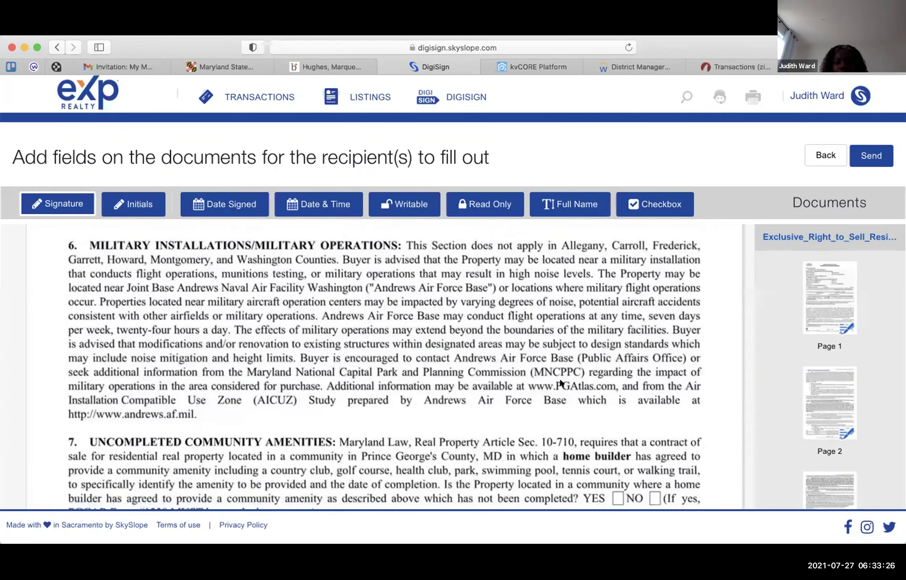
{"action": "scroll", "coordinate": [548, 408], "scroll_direction": "down", "scroll_amount": 4}
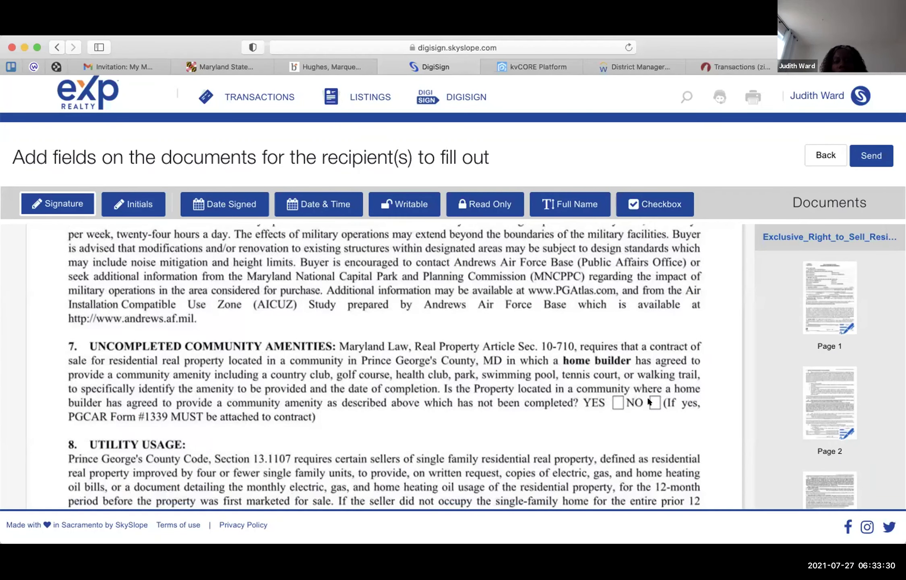
{"action": "left_click", "coordinate": [630, 205]}
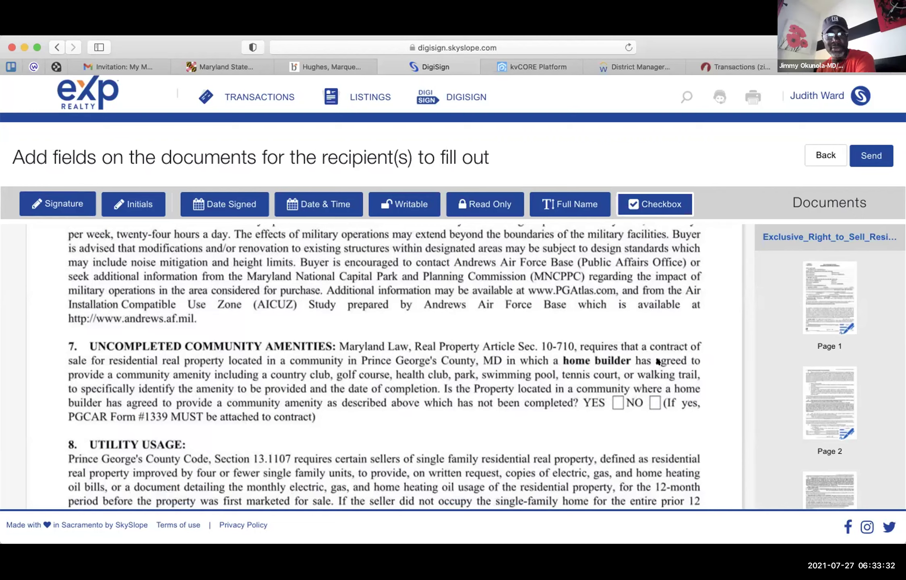
- Place a checkbox on section 7's NO box, align it, and assign it to the agent
{"action": "left_click", "coordinate": [651, 402]}
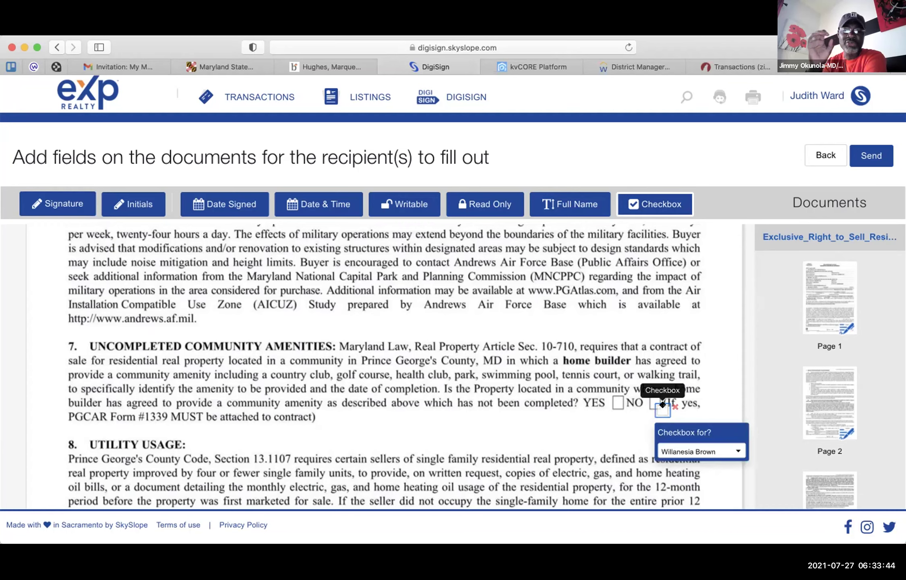
{"action": "left_click_drag", "start_coordinate": [663, 405], "coordinate": [658, 396]}
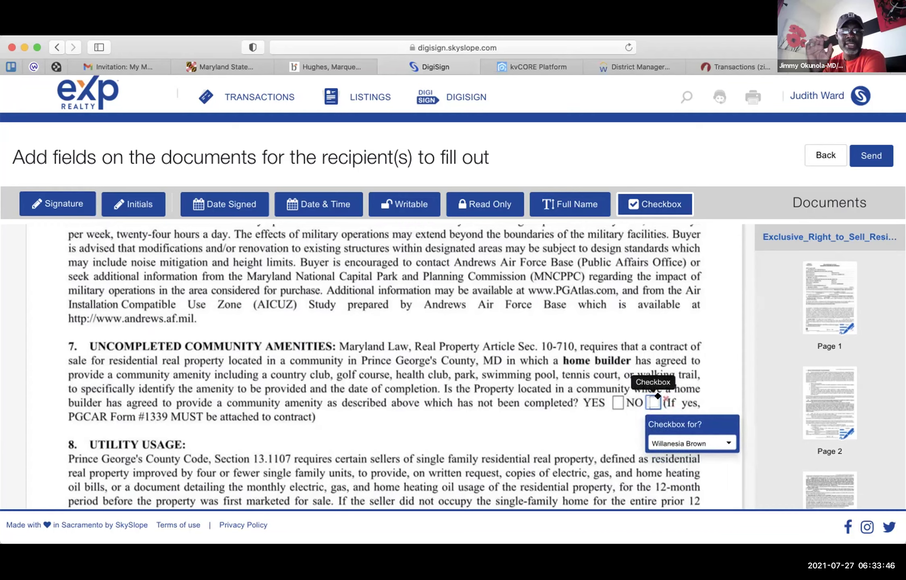
{"action": "left_click", "coordinate": [716, 442]}
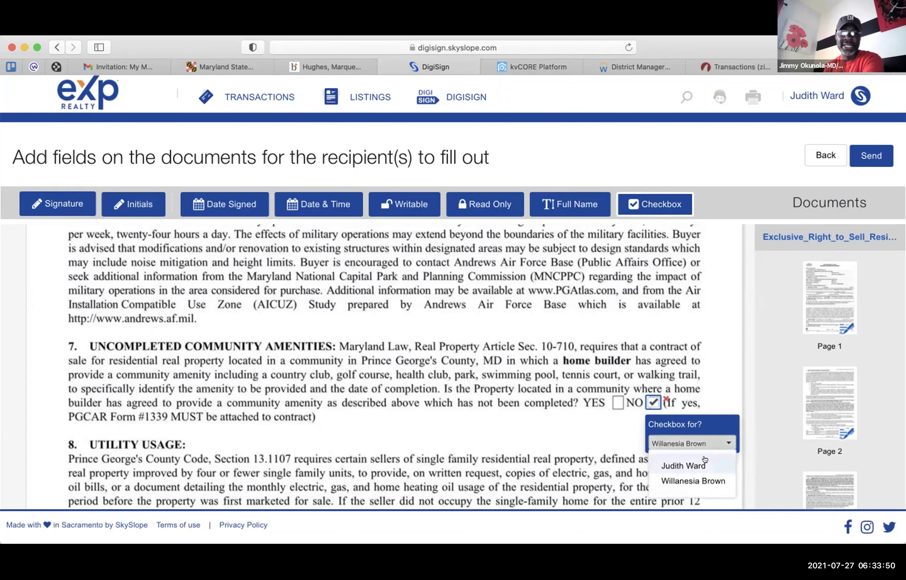
{"action": "left_click", "coordinate": [704, 463]}
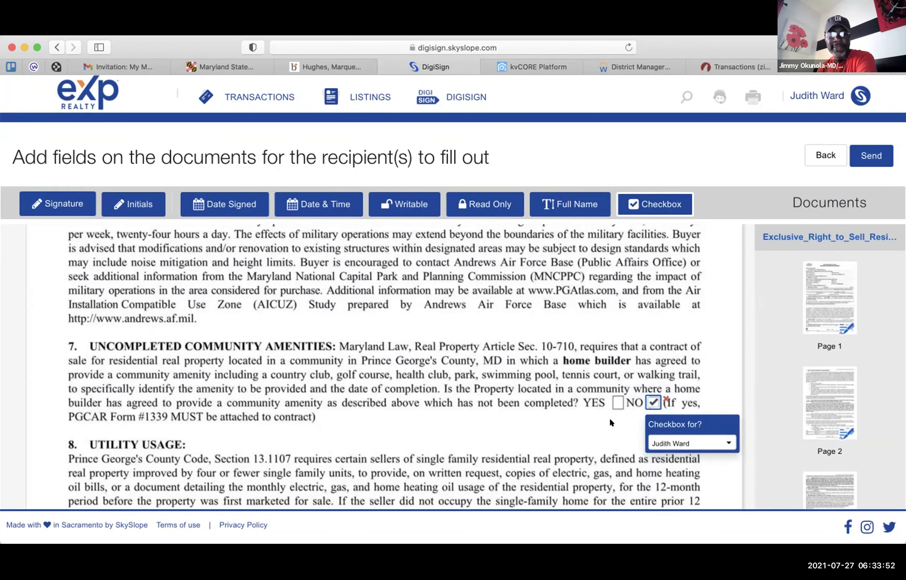
{"action": "scroll", "coordinate": [611, 422], "scroll_direction": "down", "scroll_amount": 5}
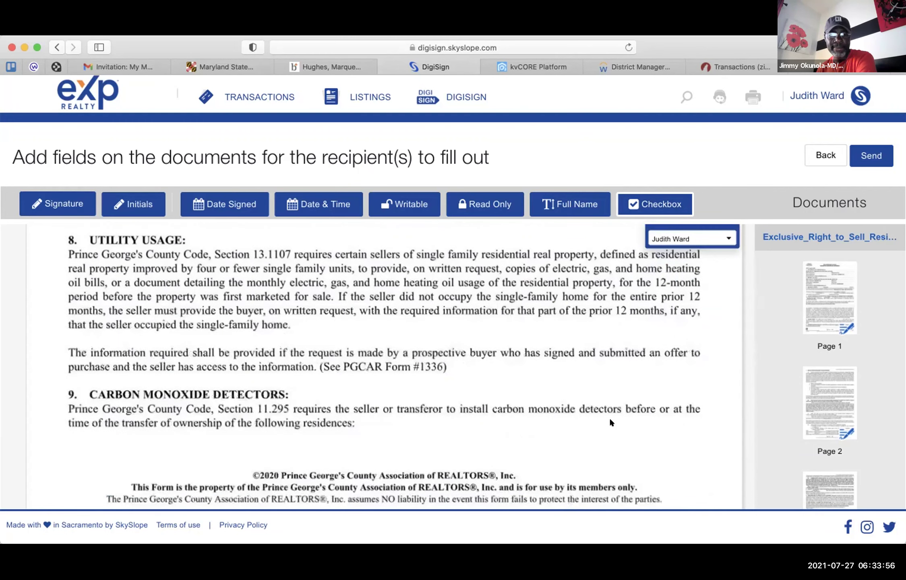
{"action": "scroll", "coordinate": [610, 422], "scroll_direction": "down", "scroll_amount": 5}
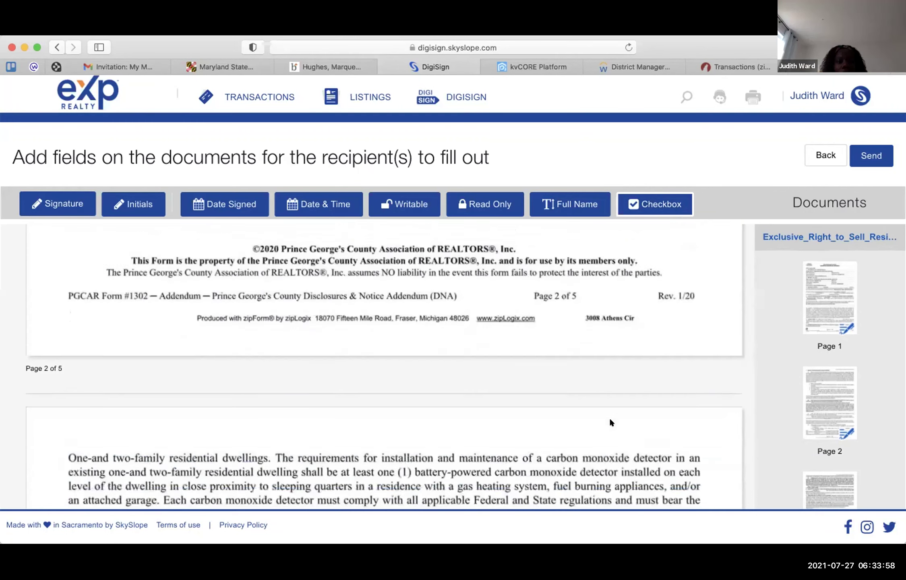
{"action": "scroll", "coordinate": [610, 422], "scroll_direction": "down", "scroll_amount": 6}
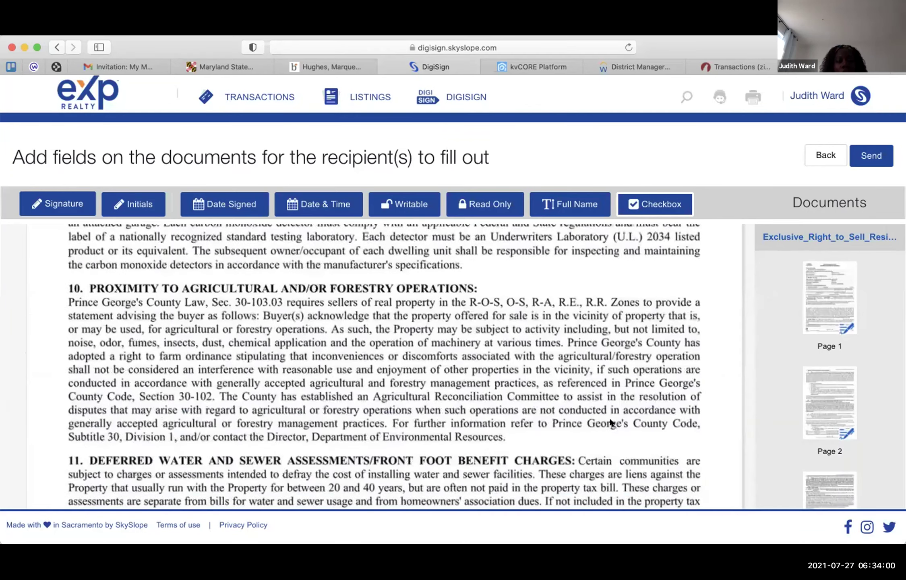
{"action": "scroll", "coordinate": [611, 422], "scroll_direction": "down", "scroll_amount": 5}
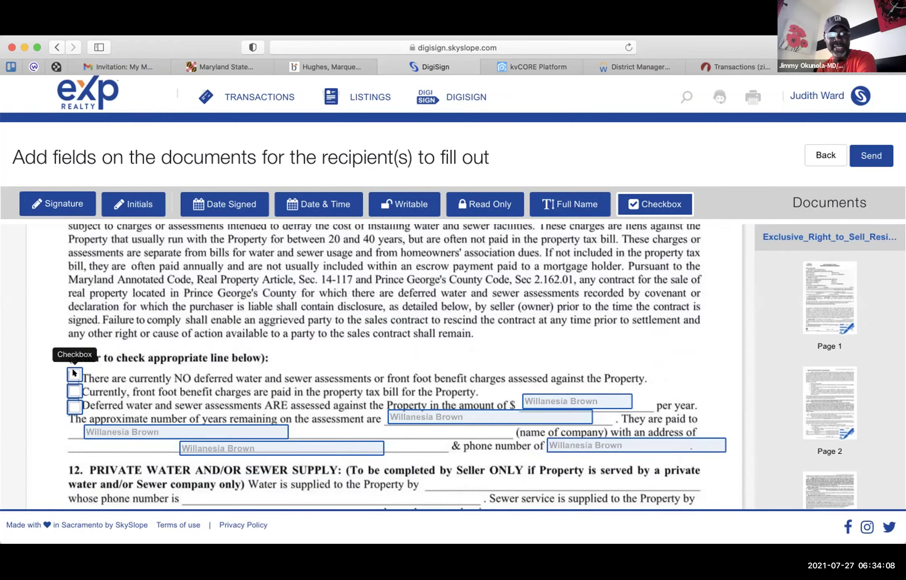
- Review section 11's three seller checkboxes and delete the stray extra checkbox beside the first line
{"action": "left_click", "coordinate": [74, 373]}
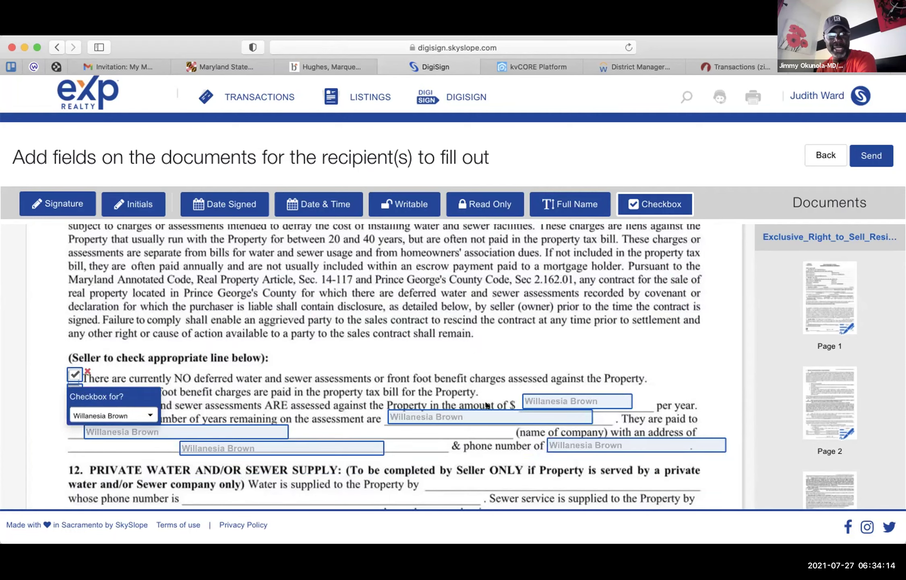
{"action": "scroll", "coordinate": [396, 367], "scroll_direction": "down", "scroll_amount": 2}
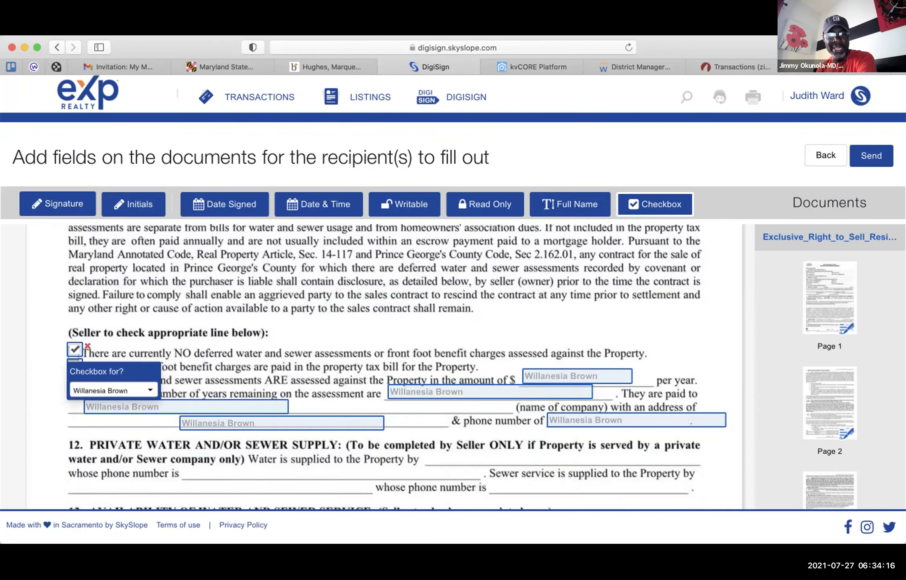
{"action": "left_click", "coordinate": [134, 335]}
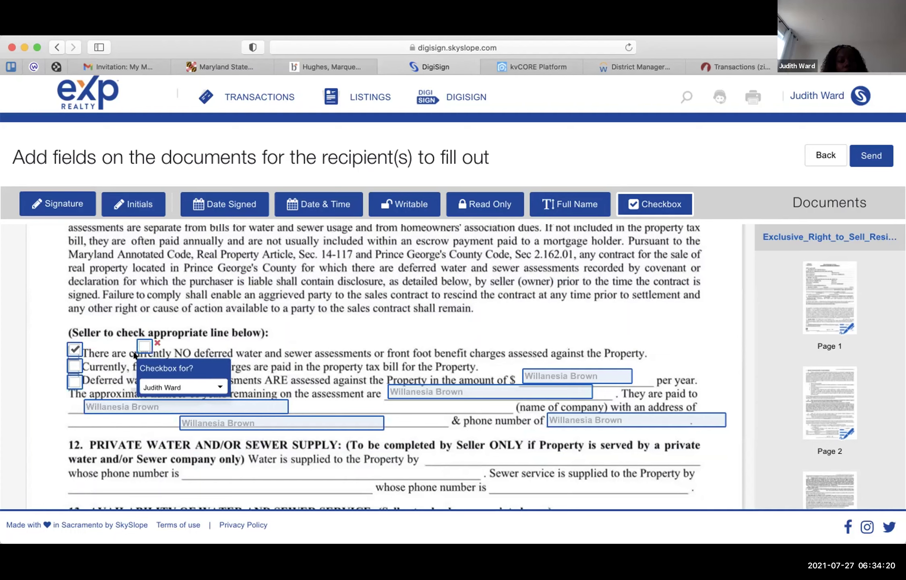
{"action": "left_click", "coordinate": [157, 343]}
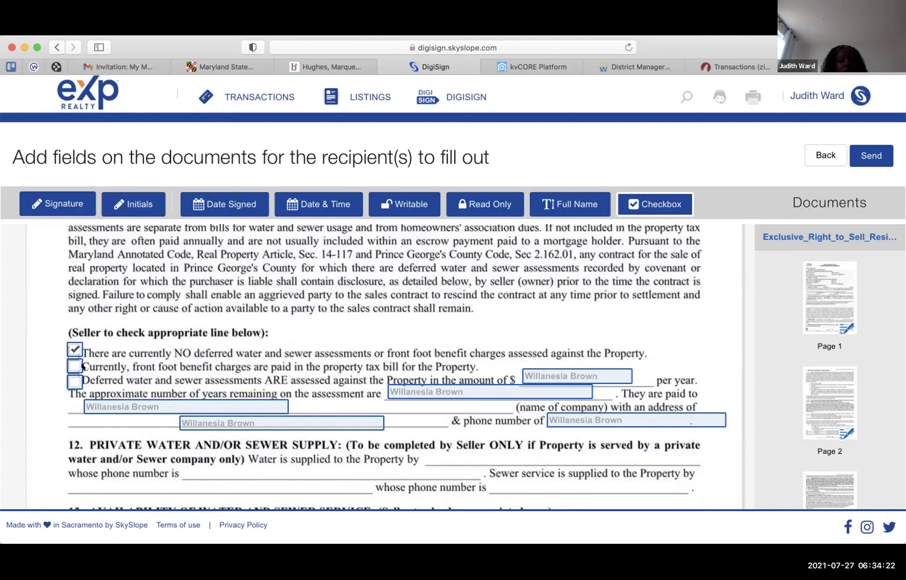
{"action": "left_click", "coordinate": [76, 364]}
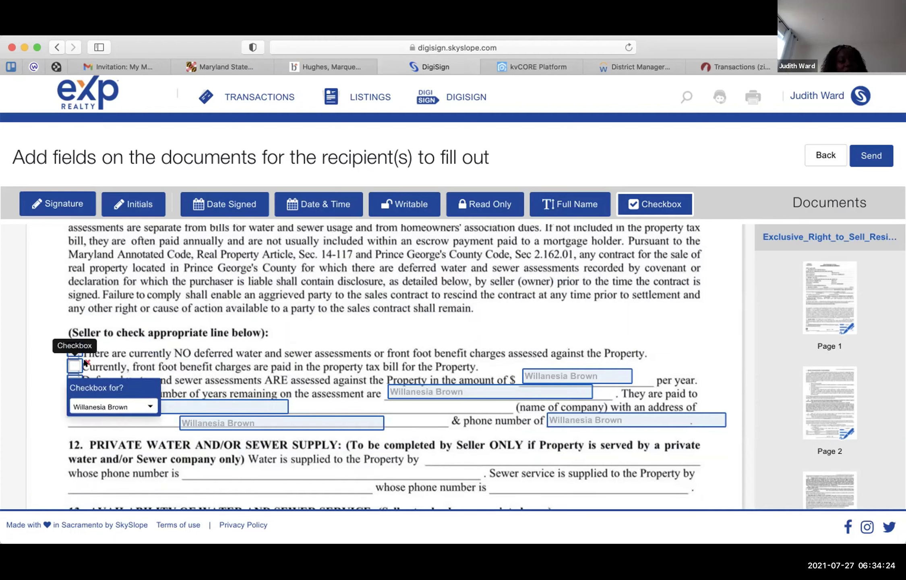
{"action": "left_click", "coordinate": [86, 362]}
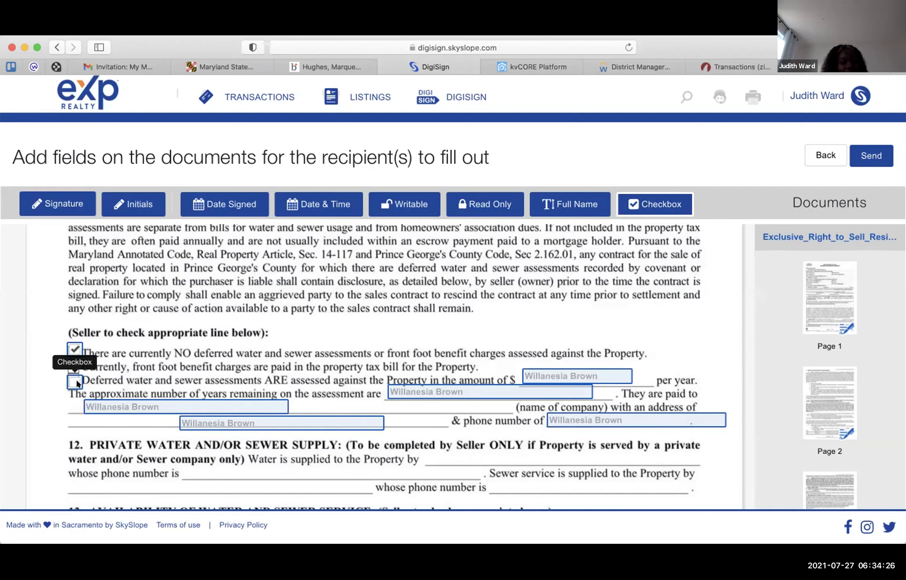
{"action": "left_click", "coordinate": [77, 381]}
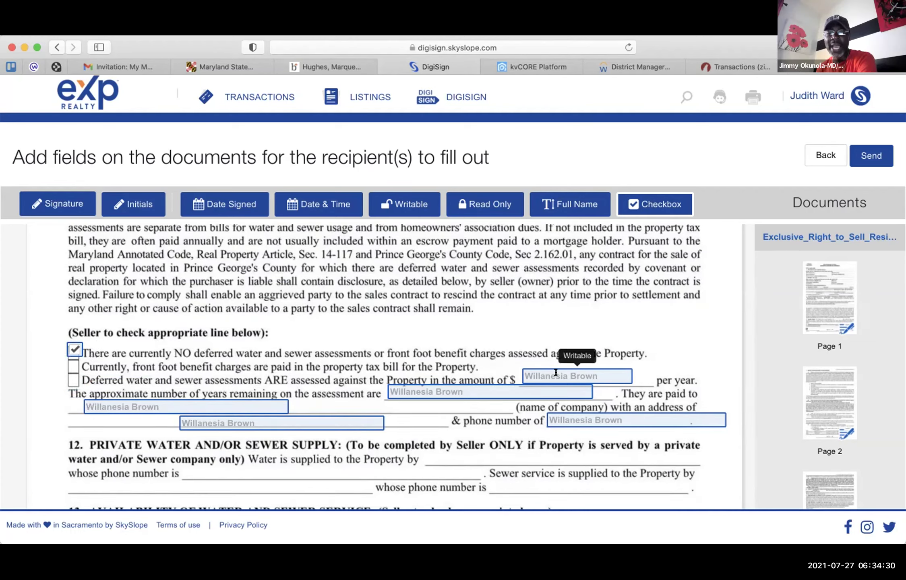
- Delete section 11's per-year amount, years remaining, company name, address and phone writable fields
{"action": "left_click", "coordinate": [538, 366]}
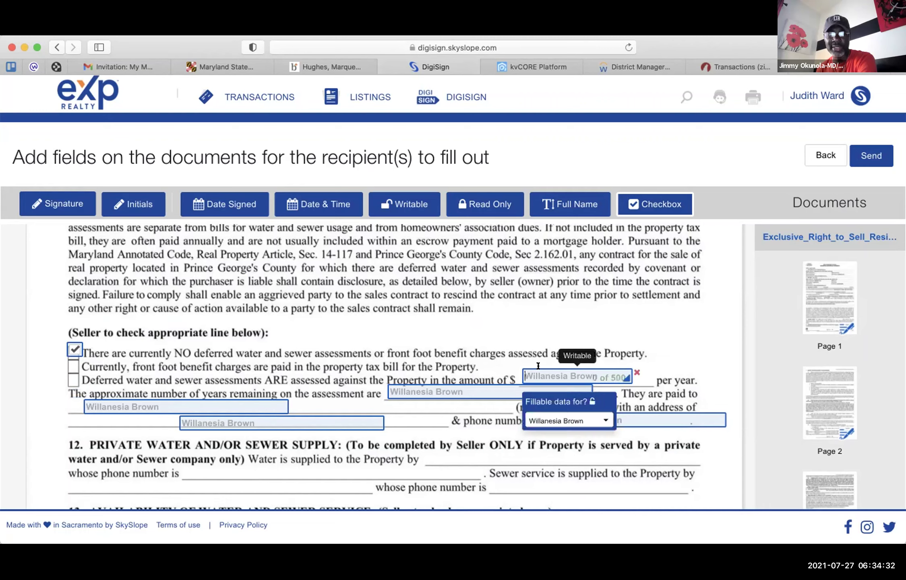
{"action": "left_click", "coordinate": [637, 372]}
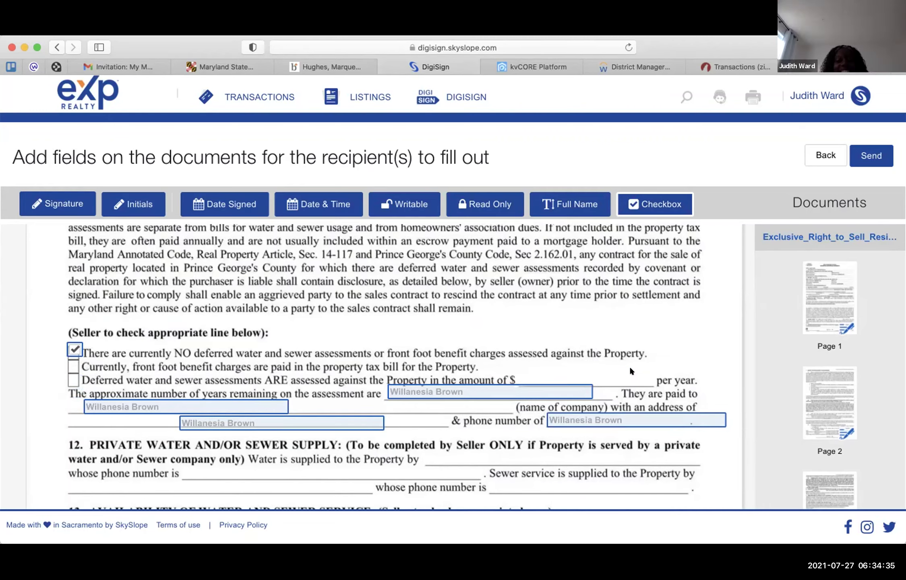
{"action": "left_click", "coordinate": [587, 393]}
{"action": "left_click", "coordinate": [597, 386]}
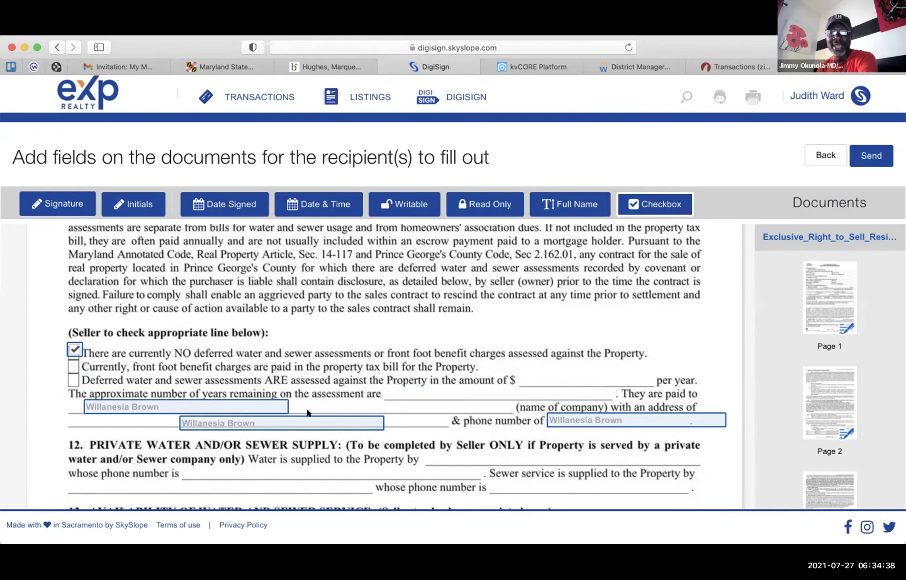
{"action": "left_click", "coordinate": [283, 407]}
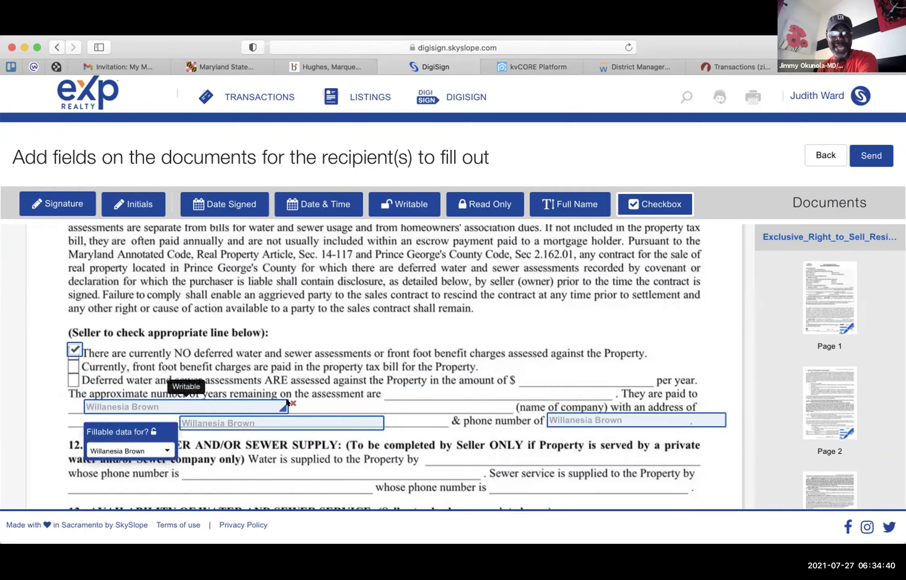
{"action": "left_click", "coordinate": [289, 401]}
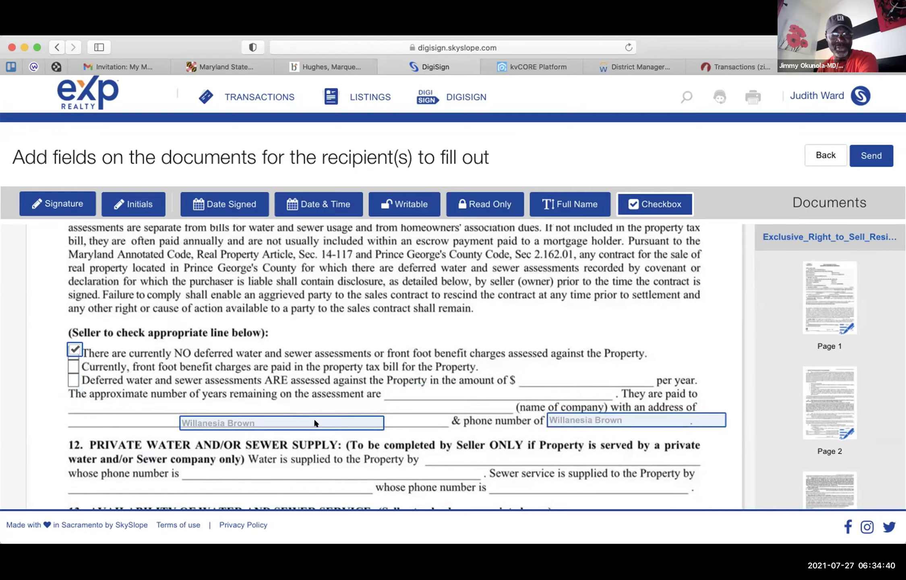
{"action": "left_click", "coordinate": [378, 426]}
{"action": "left_click", "coordinate": [388, 418]}
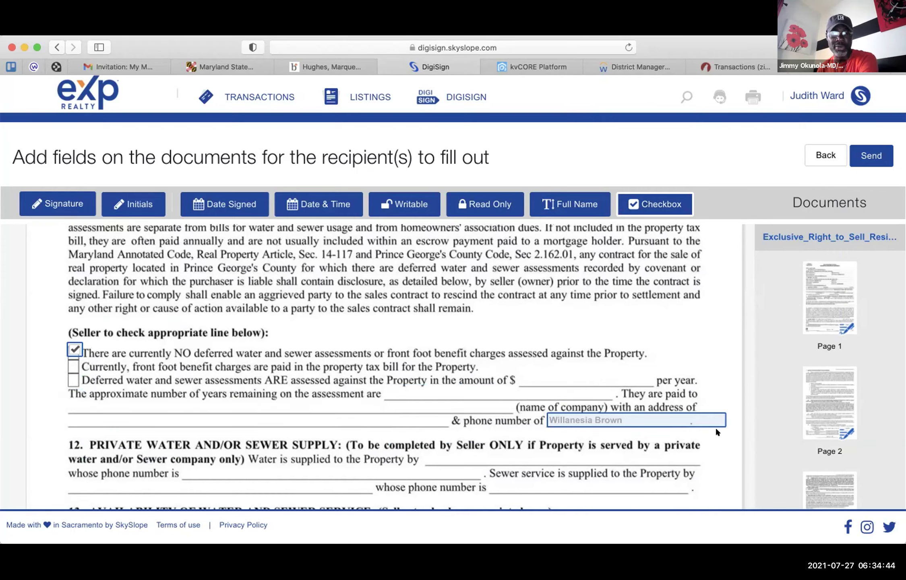
{"action": "left_click", "coordinate": [719, 421]}
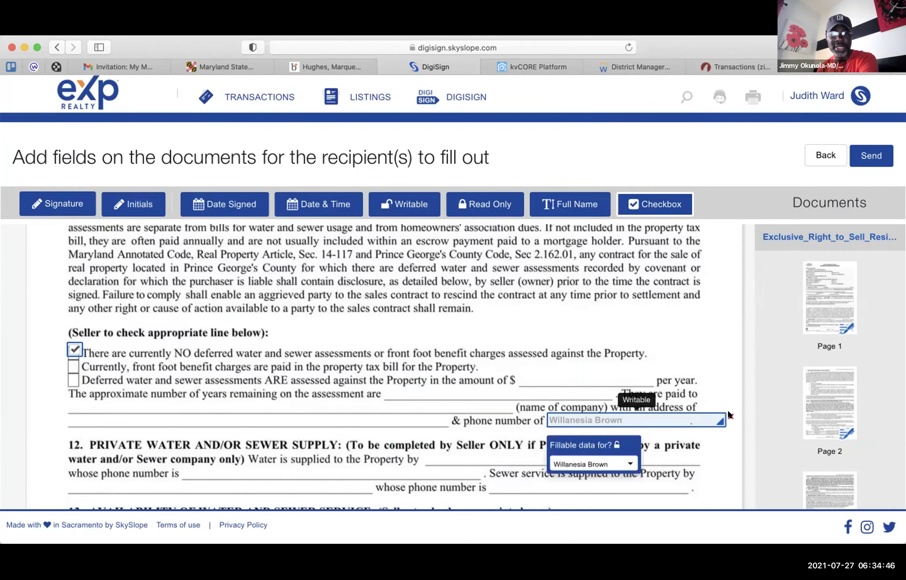
{"action": "left_click", "coordinate": [727, 410]}
{"action": "scroll", "coordinate": [586, 419], "scroll_direction": "down", "scroll_amount": 3}
- Keep the public water YES checkbox and remove the public water NO and water approval YES checkboxes
{"action": "scroll", "coordinate": [586, 419], "scroll_direction": "down", "scroll_amount": 3}
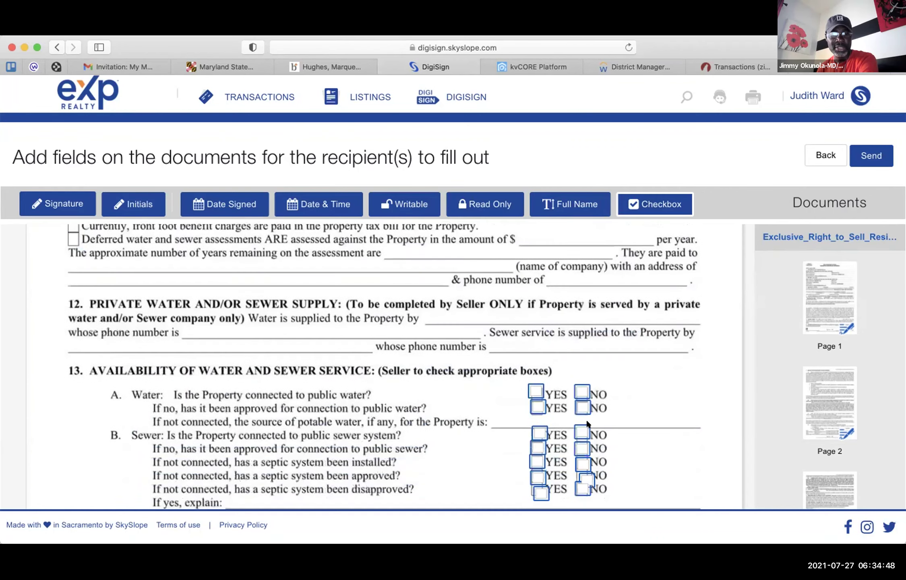
{"action": "left_click", "coordinate": [532, 360]}
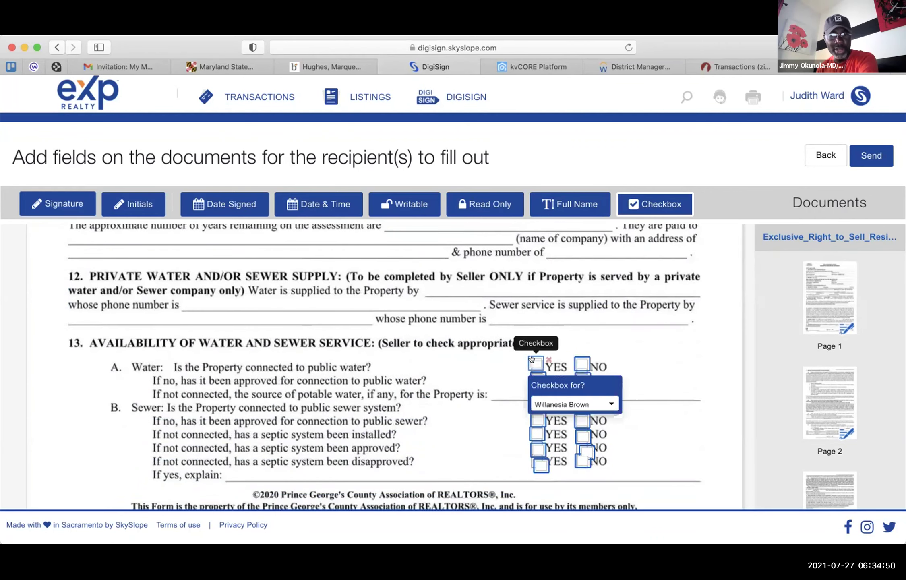
{"action": "left_click", "coordinate": [589, 351]}
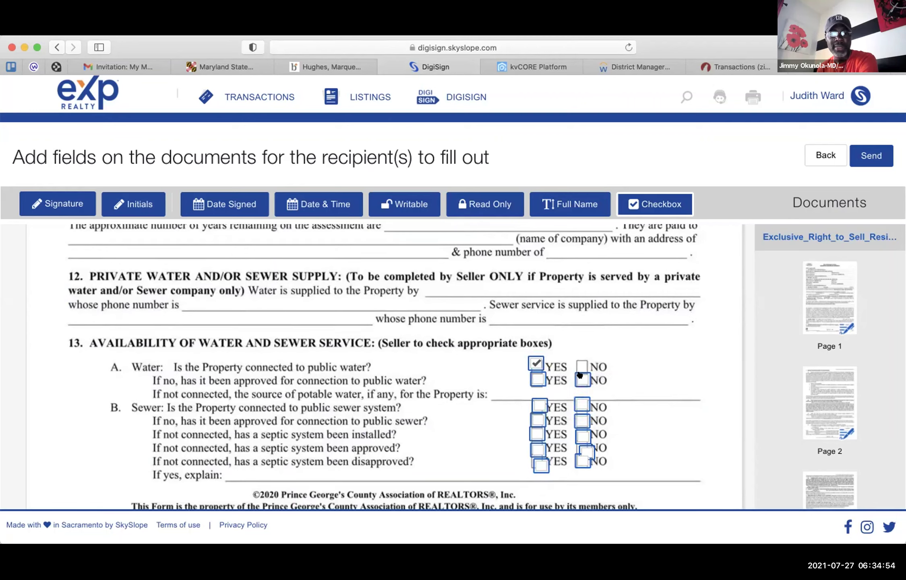
{"action": "left_click", "coordinate": [587, 373]}
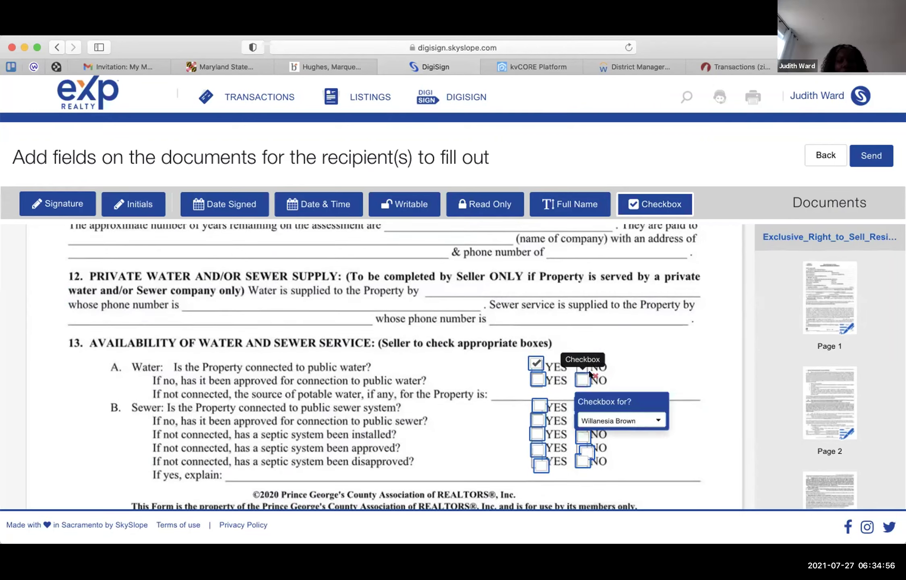
{"action": "key", "text": "Escape"}
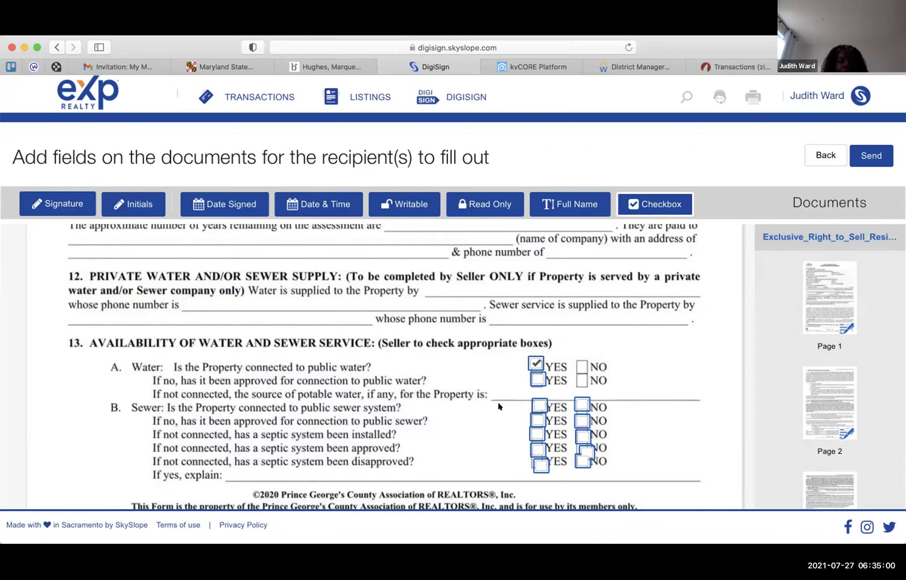
{"action": "left_click", "coordinate": [540, 405]}
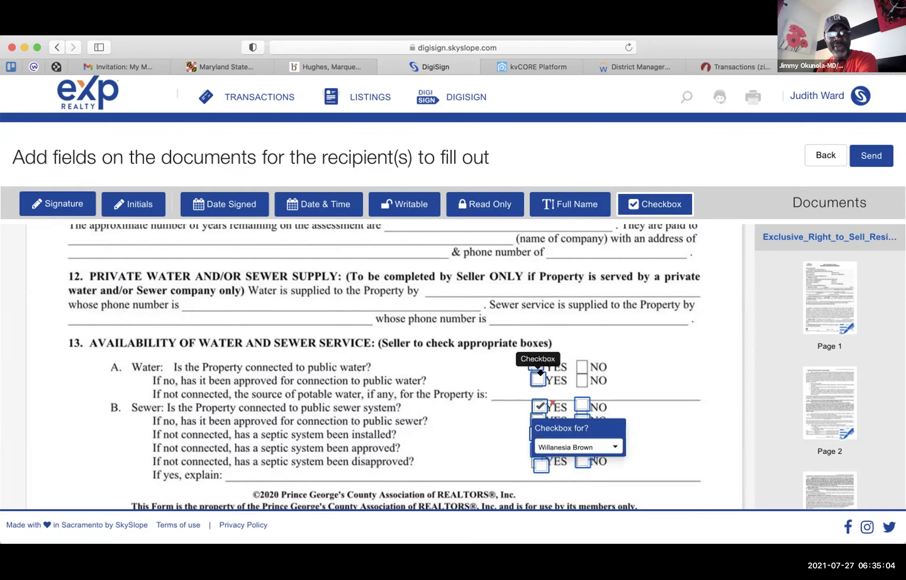
{"action": "left_click", "coordinate": [539, 377]}
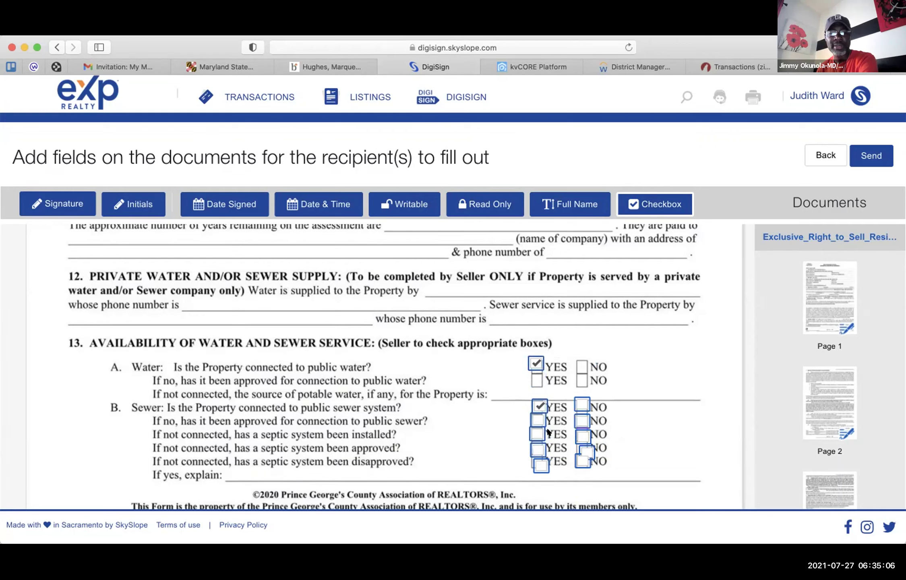
{"action": "left_click", "coordinate": [541, 415]}
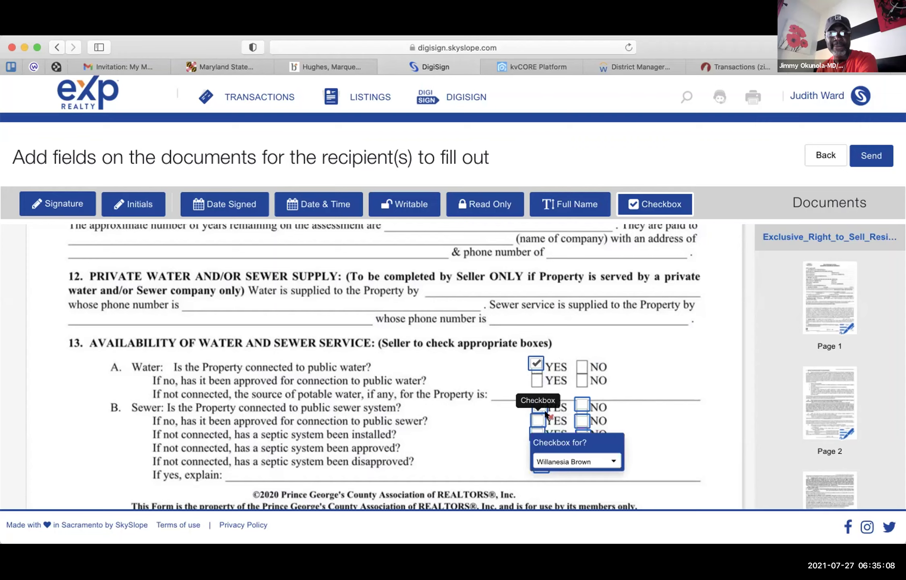
- Delete the septic YES checkboxes, the septic NO checkbox and the public sewer NO checkbox
{"action": "left_click", "coordinate": [541, 426]}
{"action": "left_click_drag", "start_coordinate": [540, 426], "coordinate": [547, 443]}
{"action": "left_click", "coordinate": [545, 445]}
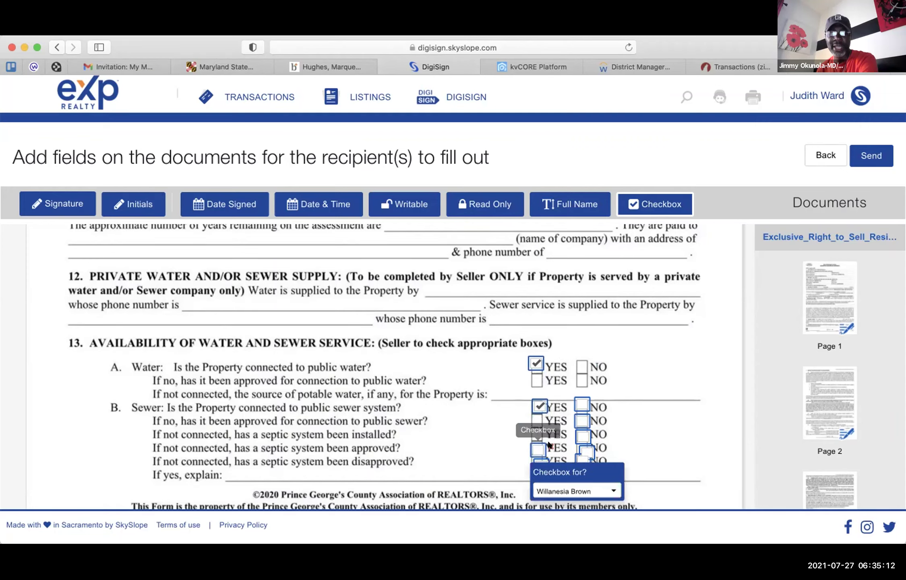
{"action": "key", "text": "Delete"}
{"action": "left_click", "coordinate": [544, 464]}
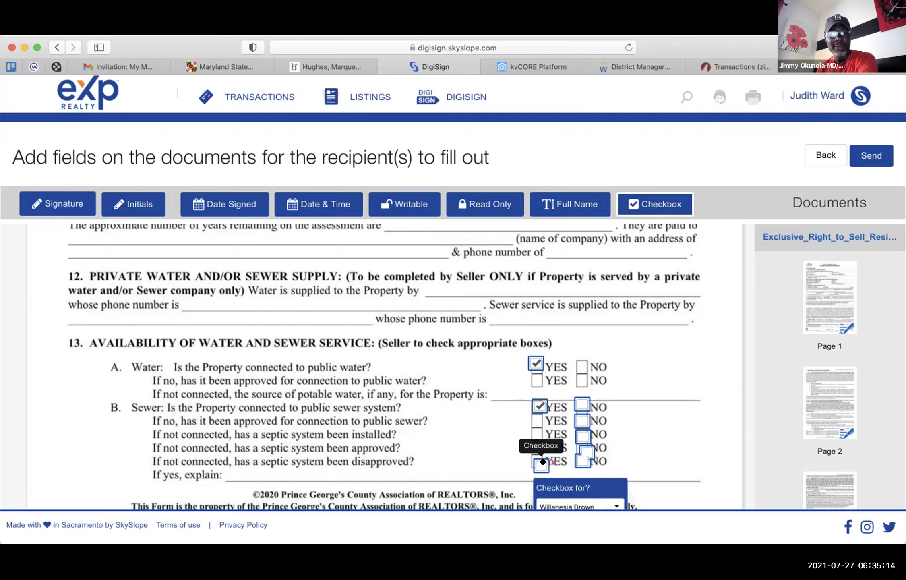
{"action": "key", "text": "Delete"}
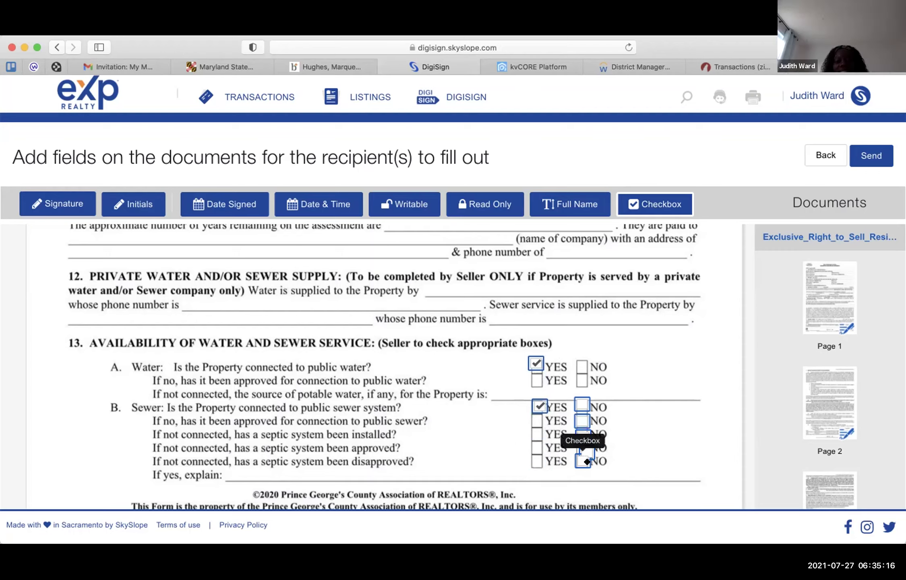
{"action": "left_click", "coordinate": [584, 459]}
{"action": "left_click_drag", "start_coordinate": [596, 455], "coordinate": [589, 421]}
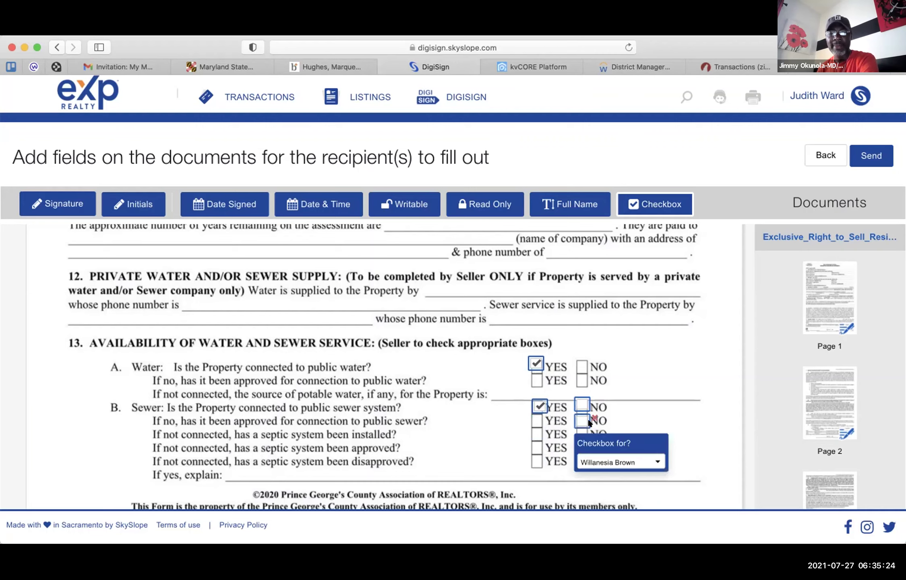
{"action": "key", "text": "Delete"}
{"action": "left_click", "coordinate": [581, 406]}
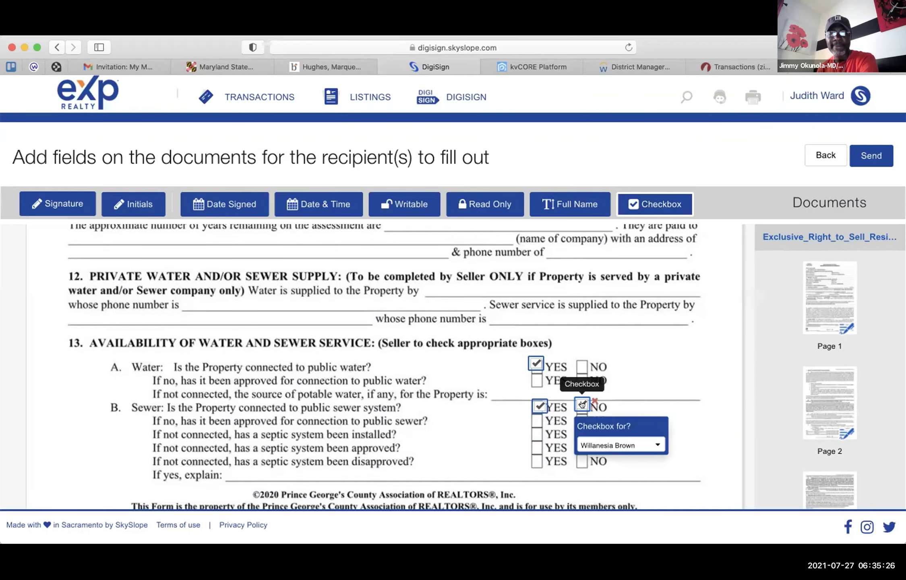
{"action": "key", "text": "Delete"}
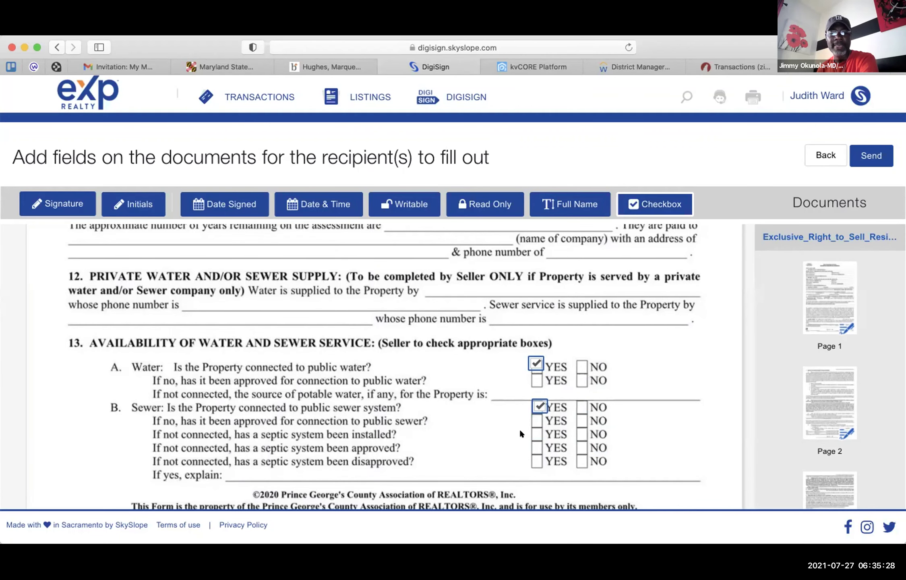
- Select the section 14 NO checkbox field and delete its YES checkbox field
{"action": "scroll", "coordinate": [518, 426], "scroll_direction": "down", "scroll_amount": 10}
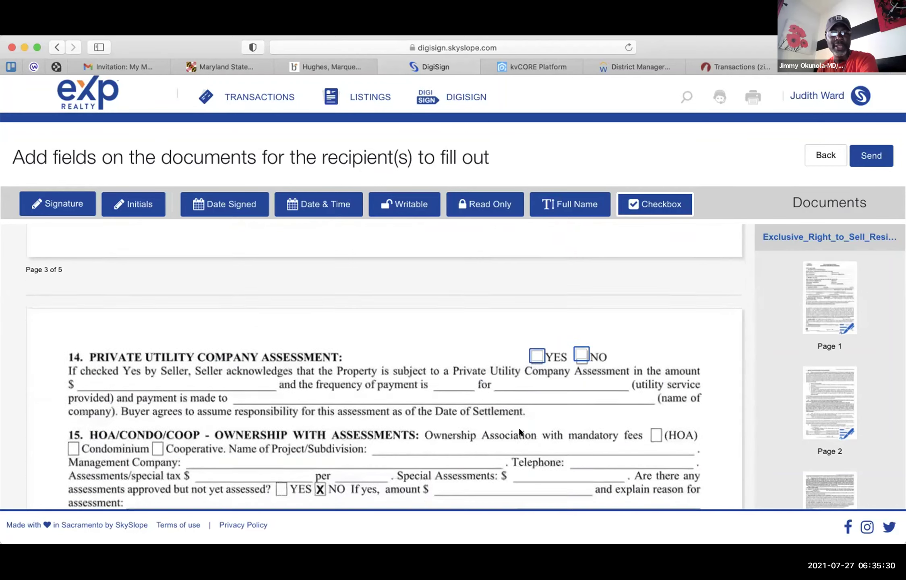
{"action": "scroll", "coordinate": [518, 427], "scroll_direction": "down", "scroll_amount": 1}
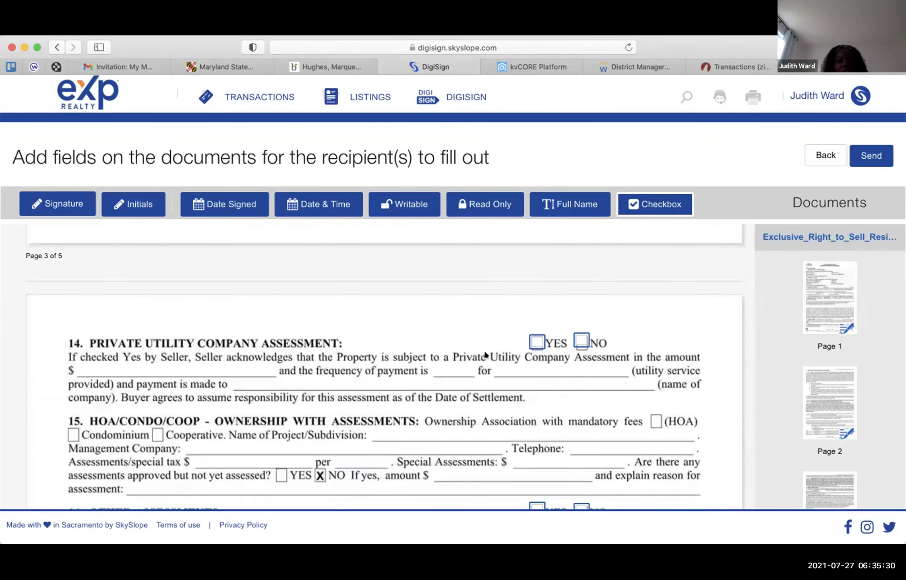
{"action": "left_click", "coordinate": [574, 338]}
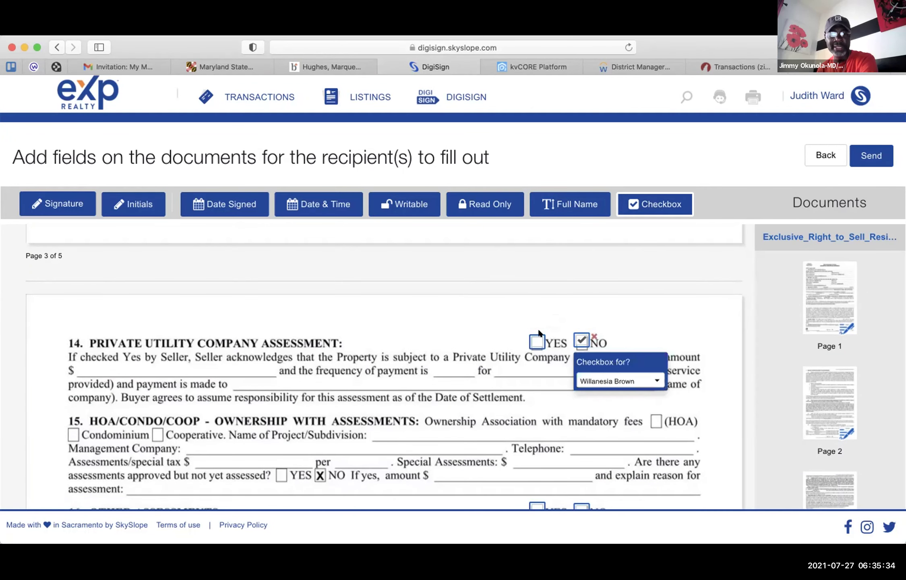
{"action": "left_click", "coordinate": [539, 331]}
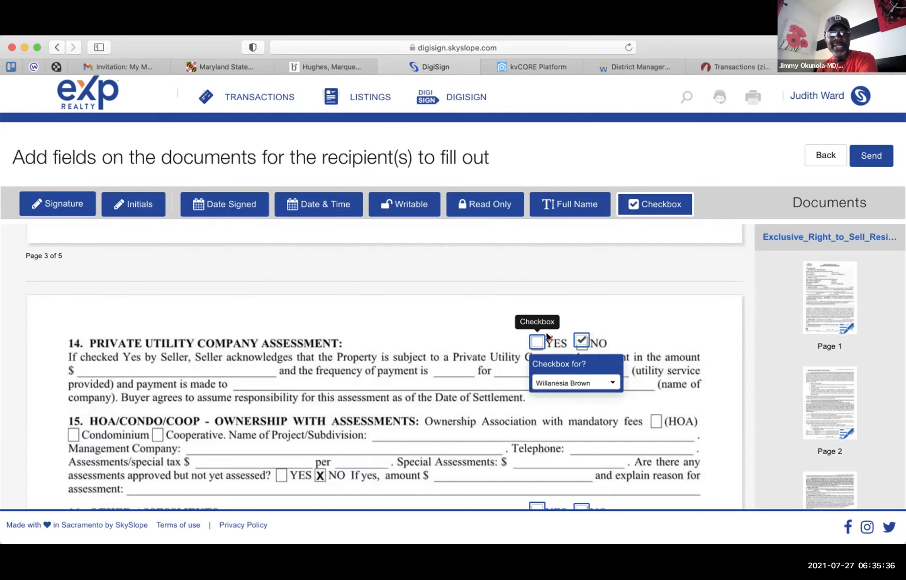
{"action": "left_click", "coordinate": [548, 335]}
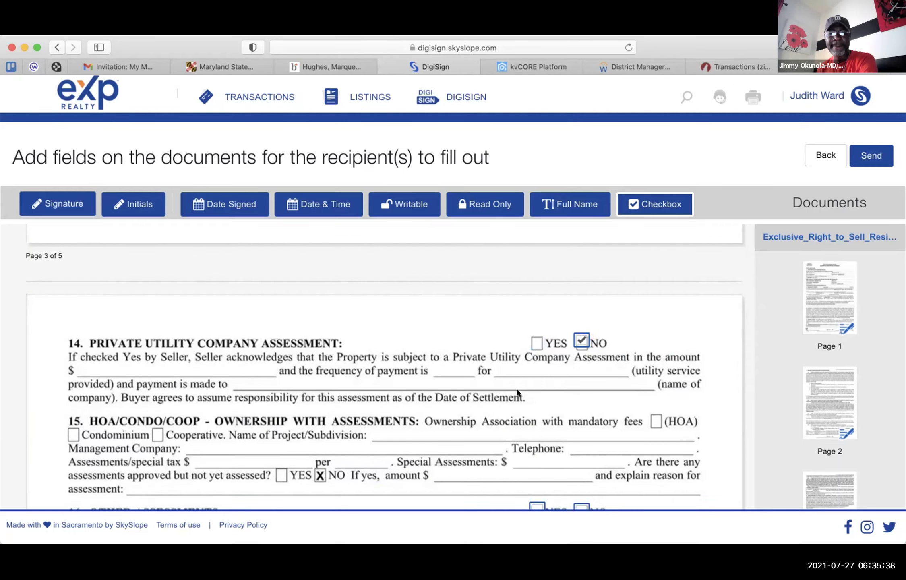
- Check NO for sections 16 and 17 and delete their YES checkbox fields
{"action": "scroll", "coordinate": [517, 393], "scroll_direction": "down", "scroll_amount": 2}
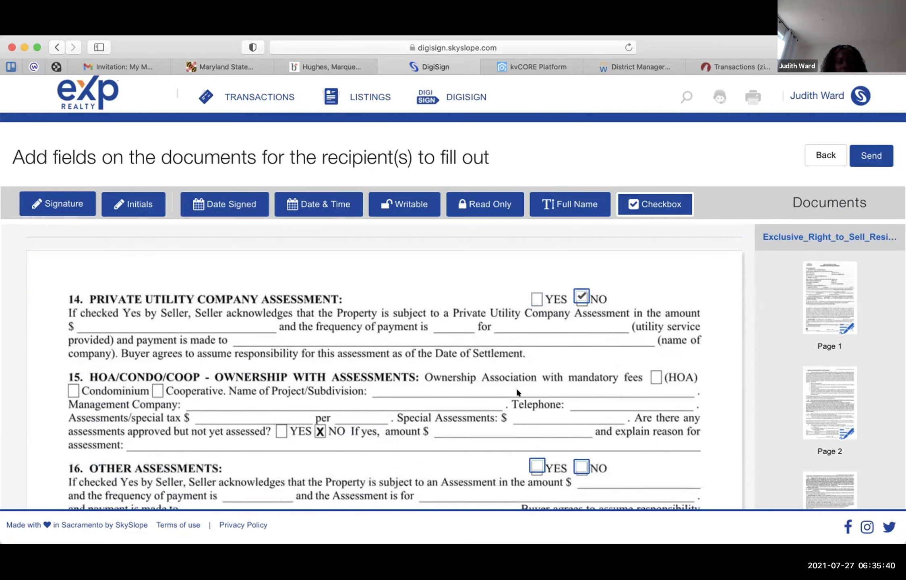
{"action": "scroll", "coordinate": [517, 392], "scroll_direction": "down", "scroll_amount": 5}
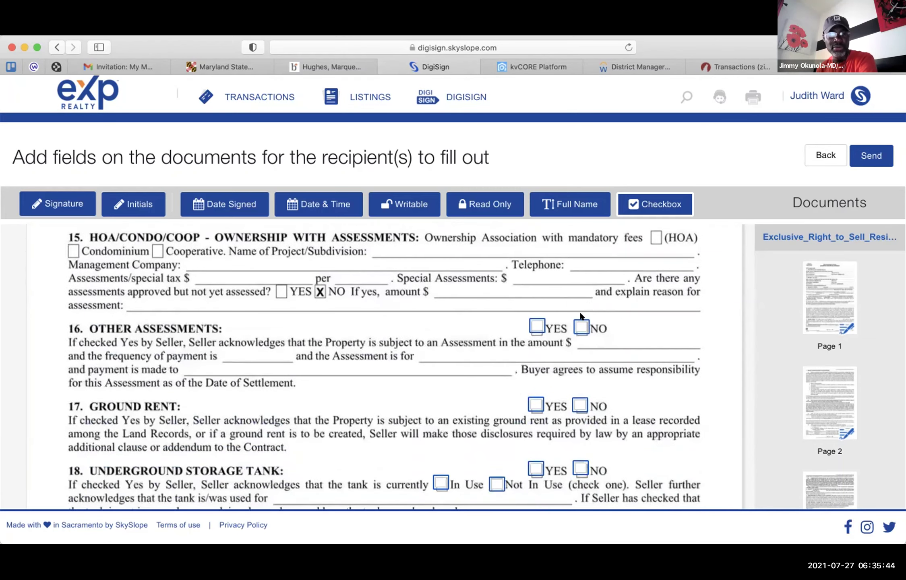
{"action": "left_click", "coordinate": [580, 326]}
{"action": "left_click", "coordinate": [580, 326]}
{"action": "left_click", "coordinate": [546, 323]}
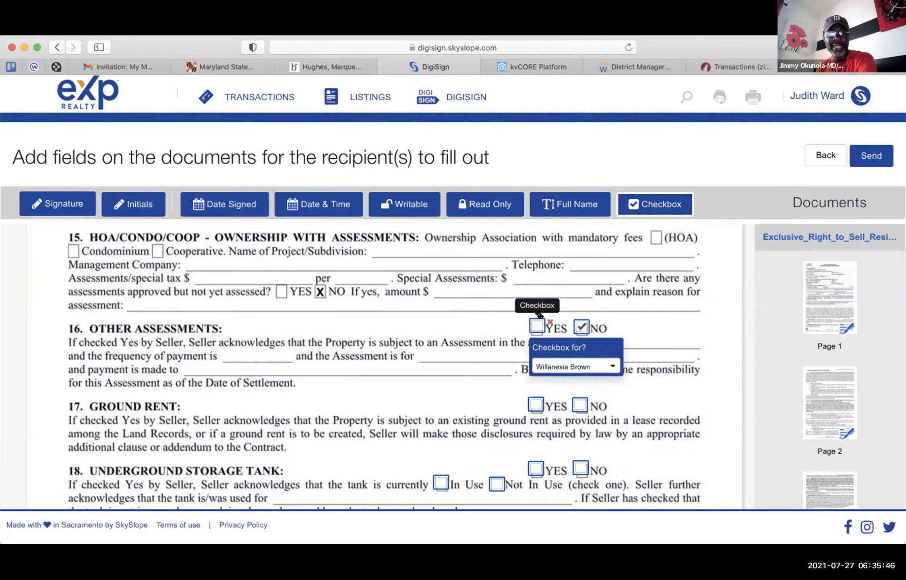
{"action": "left_click", "coordinate": [548, 321]}
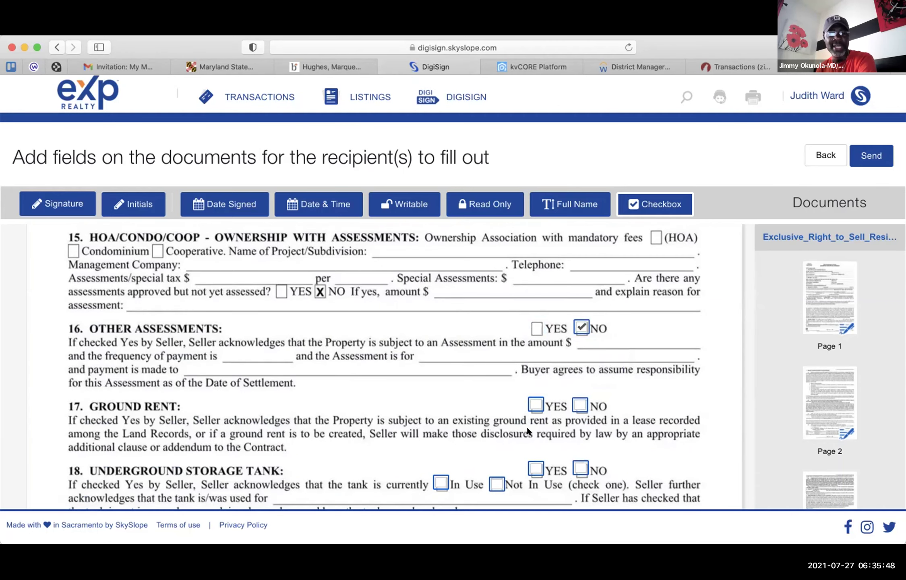
{"action": "scroll", "coordinate": [527, 431], "scroll_direction": "down", "scroll_amount": 3}
{"action": "left_click", "coordinate": [579, 350]}
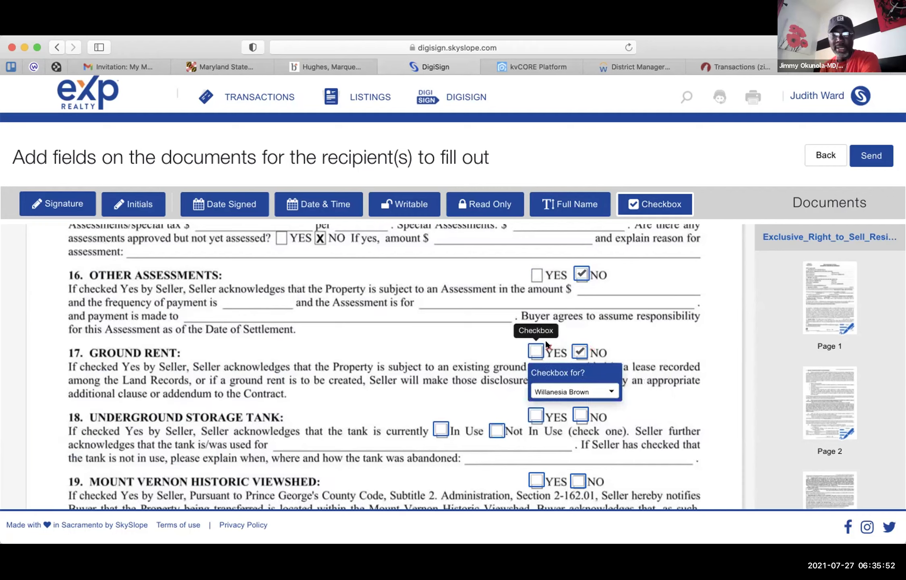
{"action": "left_click", "coordinate": [547, 346]}
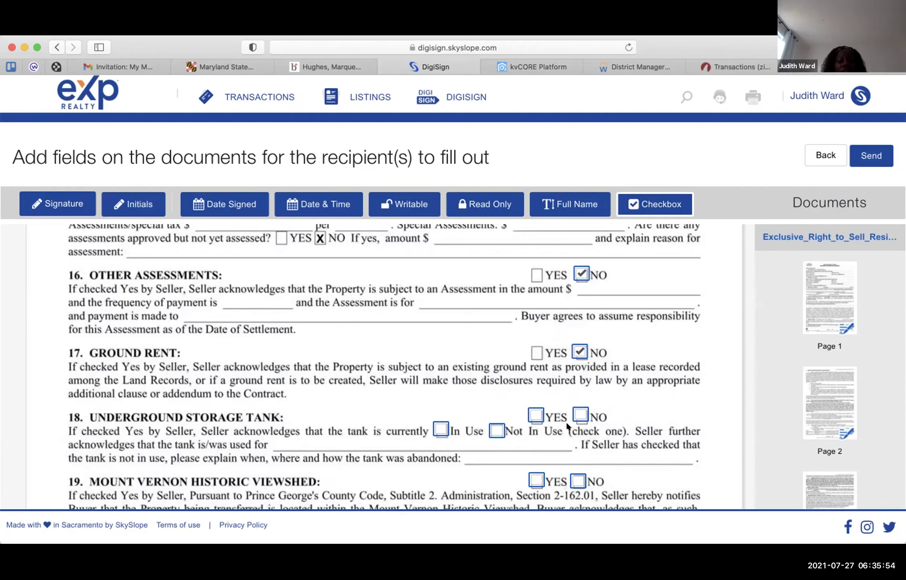
- Check NO for section 18 and delete its YES, In Use and Not In Use fields
{"action": "left_click", "coordinate": [580, 415]}
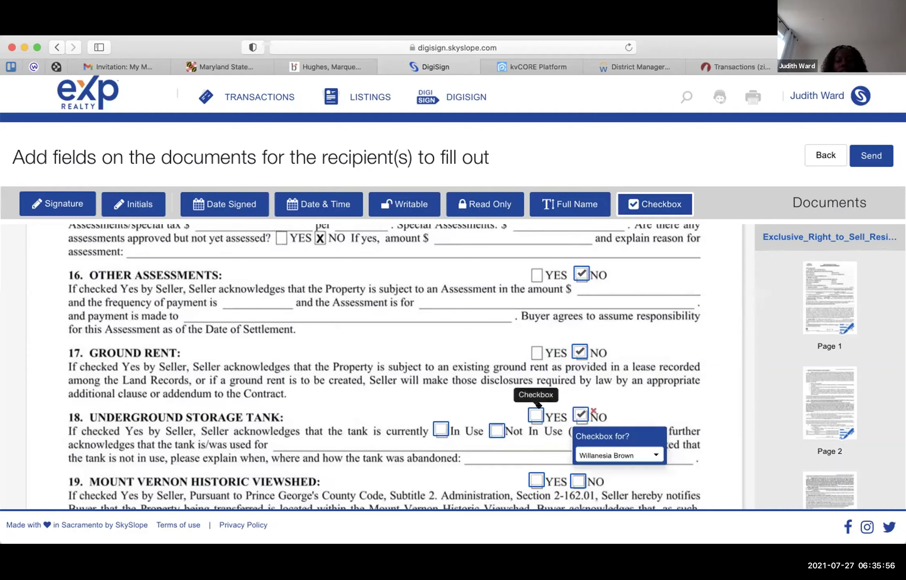
{"action": "left_click", "coordinate": [540, 413]}
{"action": "left_click", "coordinate": [549, 411]}
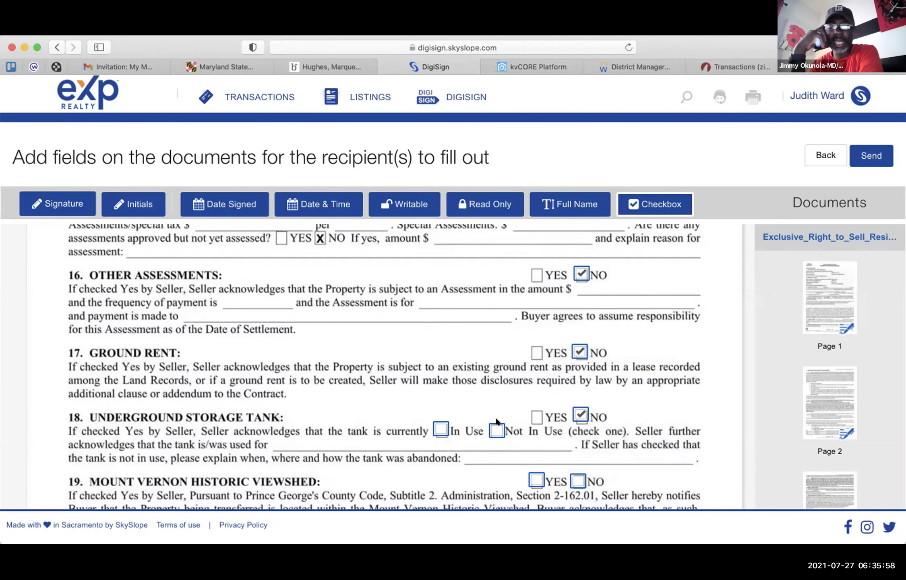
{"action": "left_click", "coordinate": [446, 427]}
{"action": "mouse_move", "coordinate": [446, 426]}
{"action": "left_mouse_down"}
{"action": "mouse_move", "coordinate": [466, 432]}
{"action": "mouse_move", "coordinate": [447, 430]}
{"action": "left_mouse_up"}
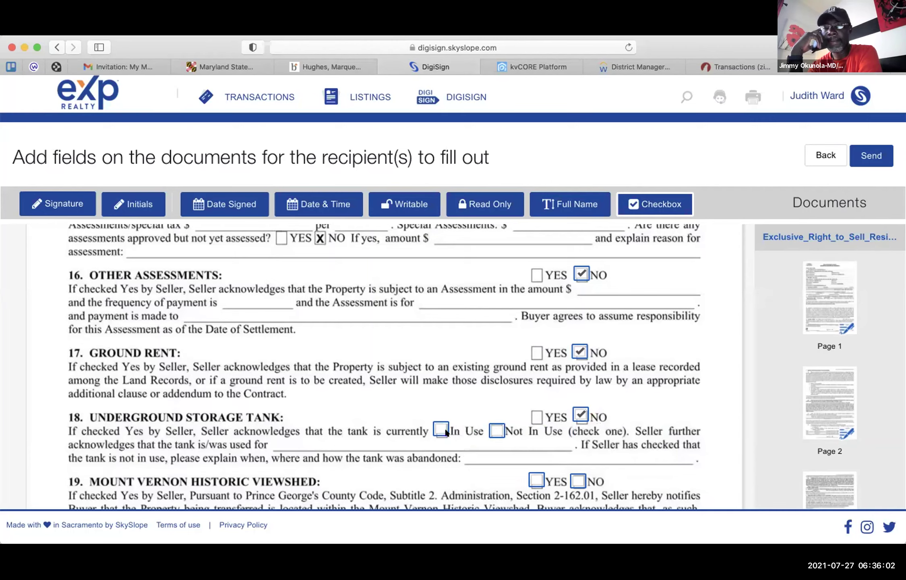
{"action": "left_click", "coordinate": [449, 426]}
{"action": "left_click", "coordinate": [453, 425]}
{"action": "left_click", "coordinate": [500, 431]}
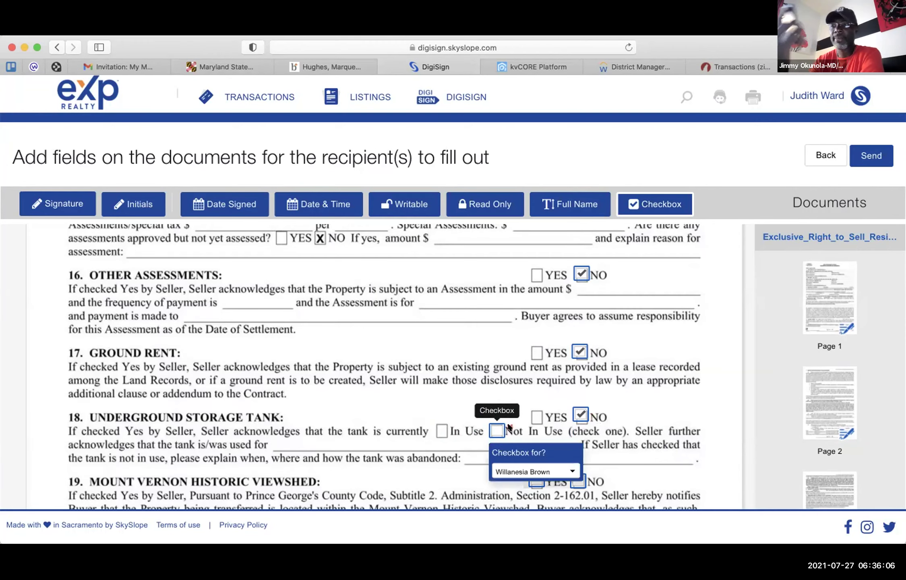
{"action": "left_click", "coordinate": [507, 426]}
- Check NO for the section 19 historic viewshed and delete its YES field
{"action": "scroll", "coordinate": [509, 476], "scroll_direction": "down", "scroll_amount": 5}
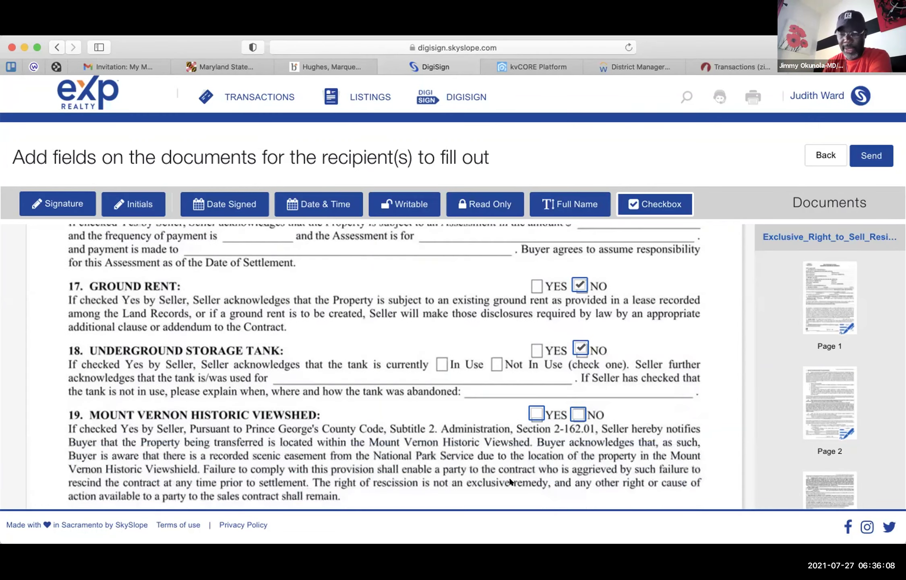
{"action": "left_click", "coordinate": [573, 343]}
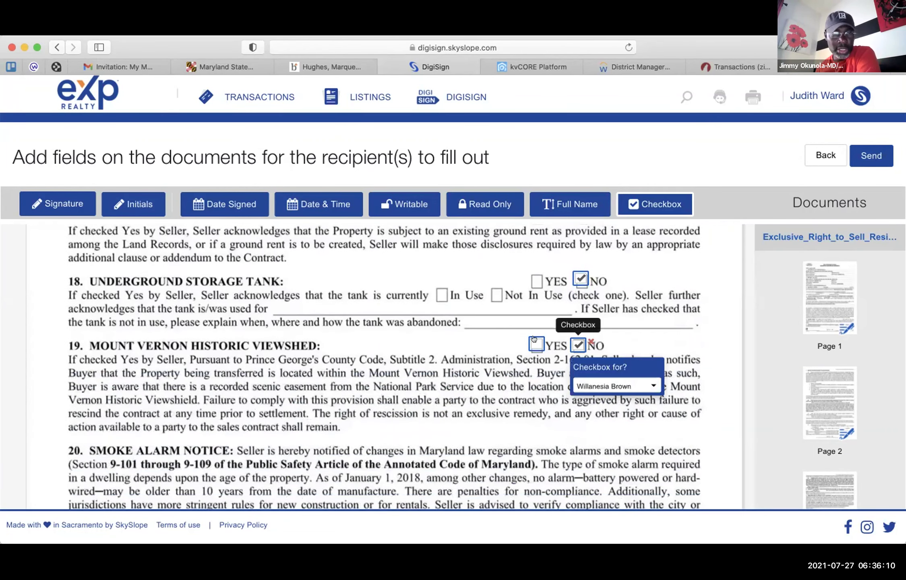
{"action": "left_click", "coordinate": [539, 335]}
{"action": "left_click", "coordinate": [550, 340]}
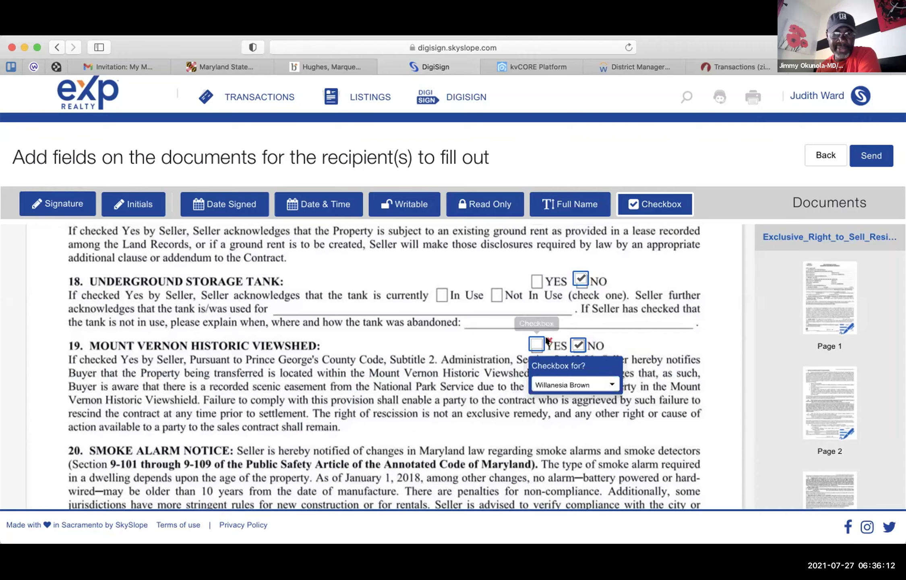
- Delete the seller's writable field on the section 21 Municipalities line
{"action": "scroll", "coordinate": [529, 400], "scroll_direction": "down", "scroll_amount": 6}
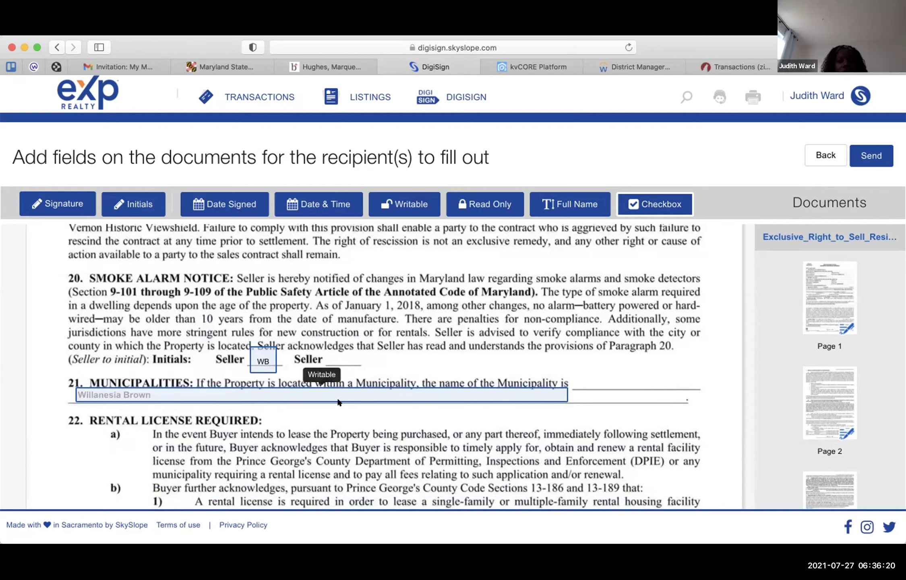
{"action": "left_click", "coordinate": [398, 397]}
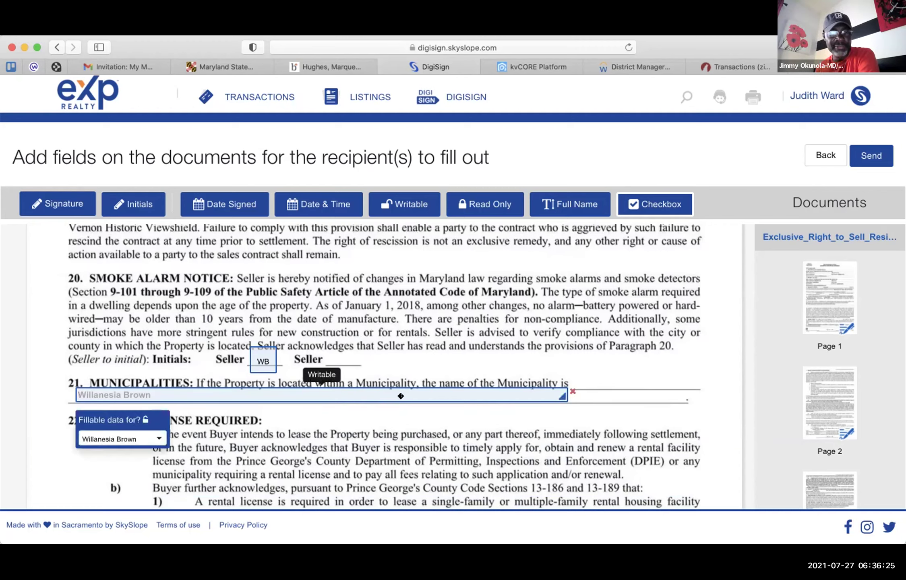
{"action": "left_click", "coordinate": [572, 390]}
- Scroll down to the Inclusions/Exclusions and Utilities Addendum
{"action": "scroll", "coordinate": [433, 408], "scroll_direction": "down", "scroll_amount": 5}
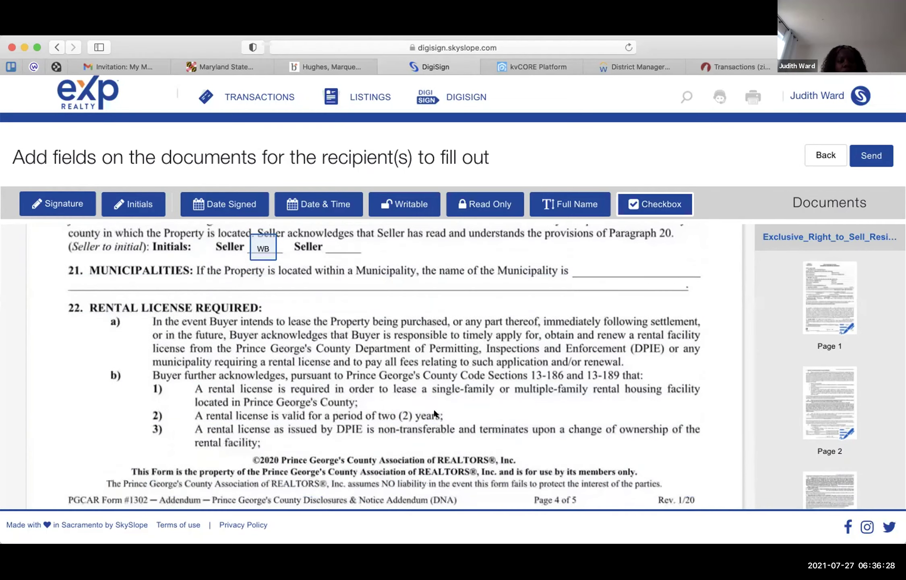
{"action": "scroll", "coordinate": [433, 411], "scroll_direction": "down", "scroll_amount": 8}
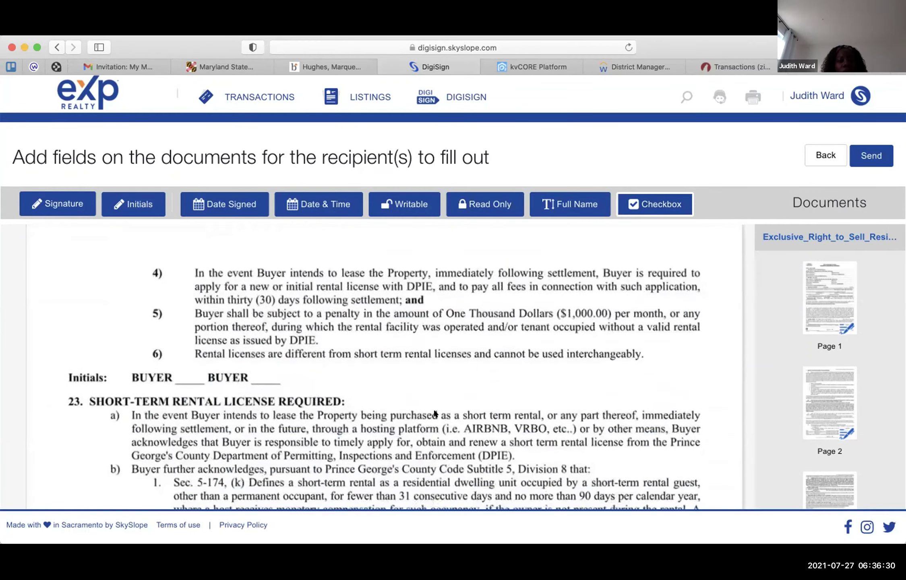
{"action": "scroll", "coordinate": [434, 412], "scroll_direction": "down", "scroll_amount": 10}
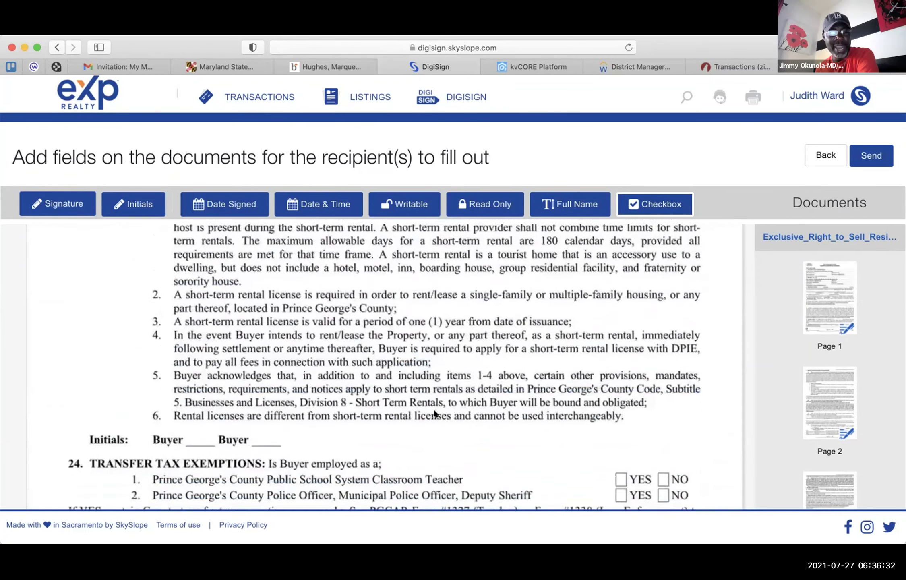
{"action": "scroll", "coordinate": [434, 409], "scroll_direction": "down", "scroll_amount": 5}
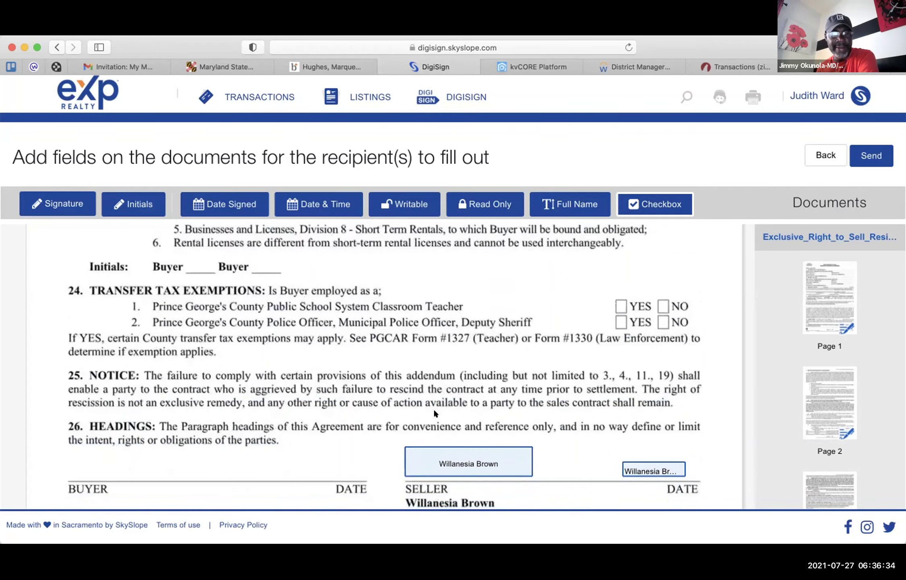
{"action": "scroll", "coordinate": [433, 409], "scroll_direction": "down", "scroll_amount": 4}
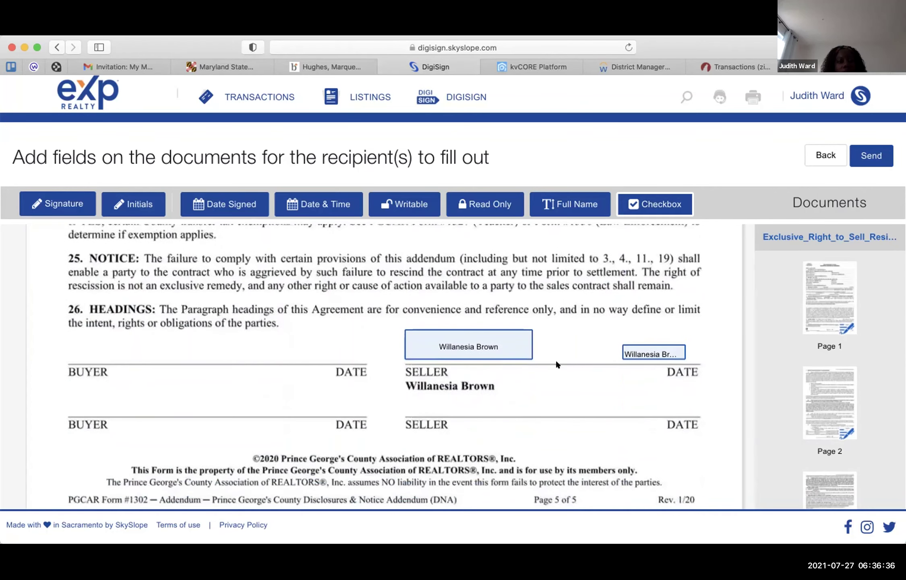
{"action": "scroll", "coordinate": [556, 364], "scroll_direction": "down", "scroll_amount": 8}
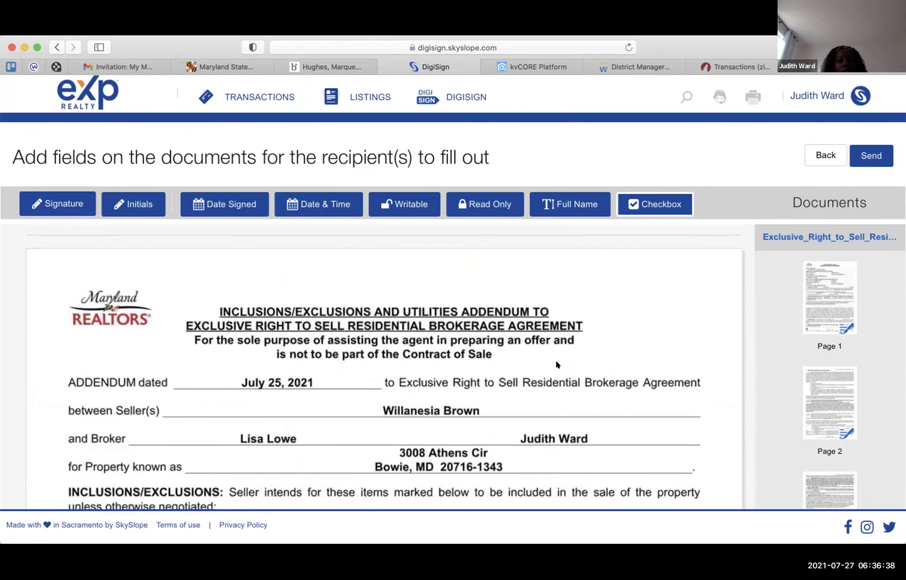
- Drag the checkbox field beside Clothes Dryer up onto the Central Vacuum box
{"action": "scroll", "coordinate": [556, 364], "scroll_direction": "down", "scroll_amount": 5}
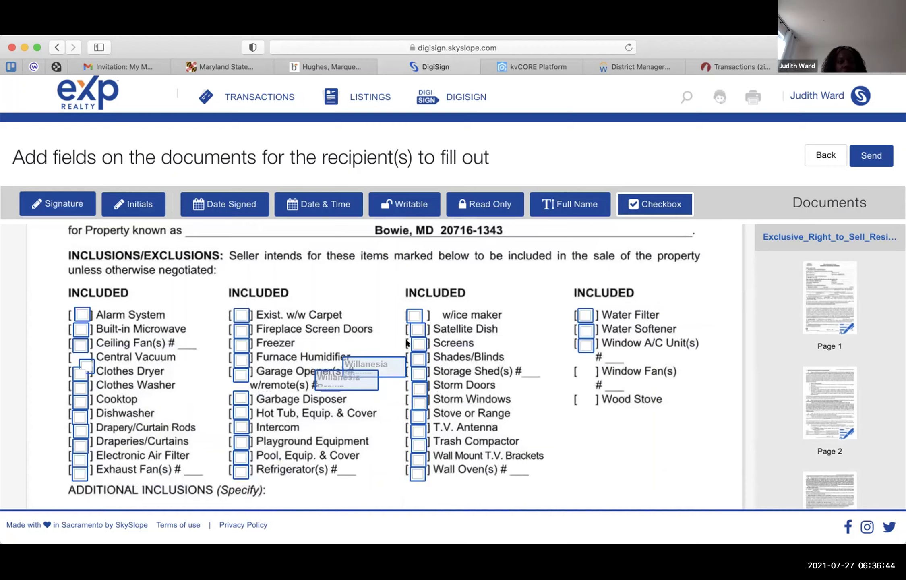
{"action": "left_click", "coordinate": [87, 363]}
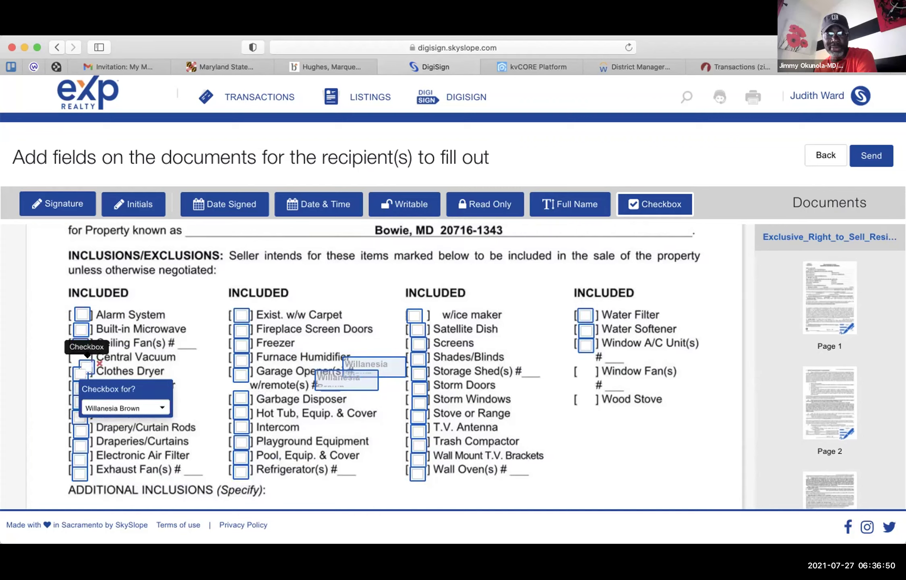
{"action": "mouse_move", "coordinate": [87, 363]}
{"action": "left_mouse_down"}
{"action": "mouse_move", "coordinate": [79, 347]}
{"action": "mouse_move", "coordinate": [80, 355]}
{"action": "left_mouse_up"}
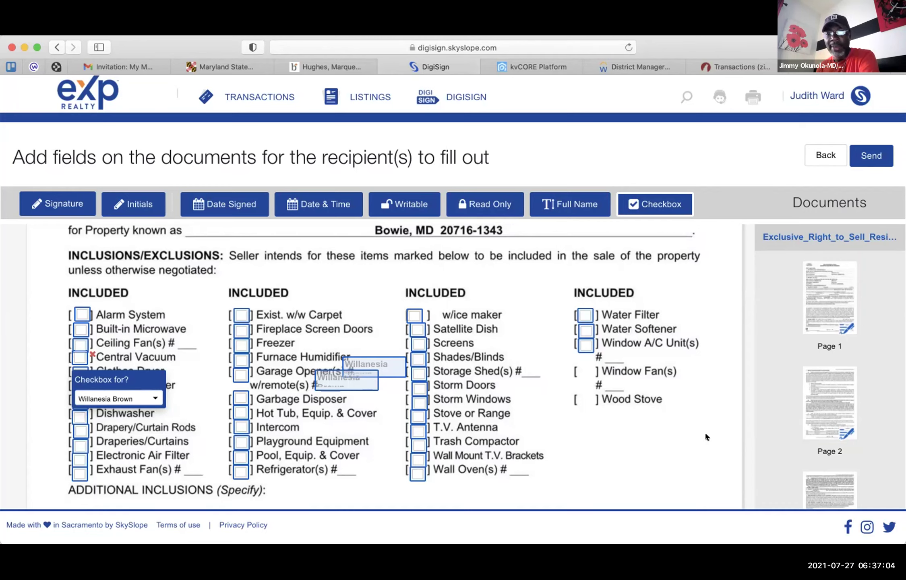
{"action": "scroll", "coordinate": [646, 431], "scroll_direction": "down", "scroll_amount": 3}
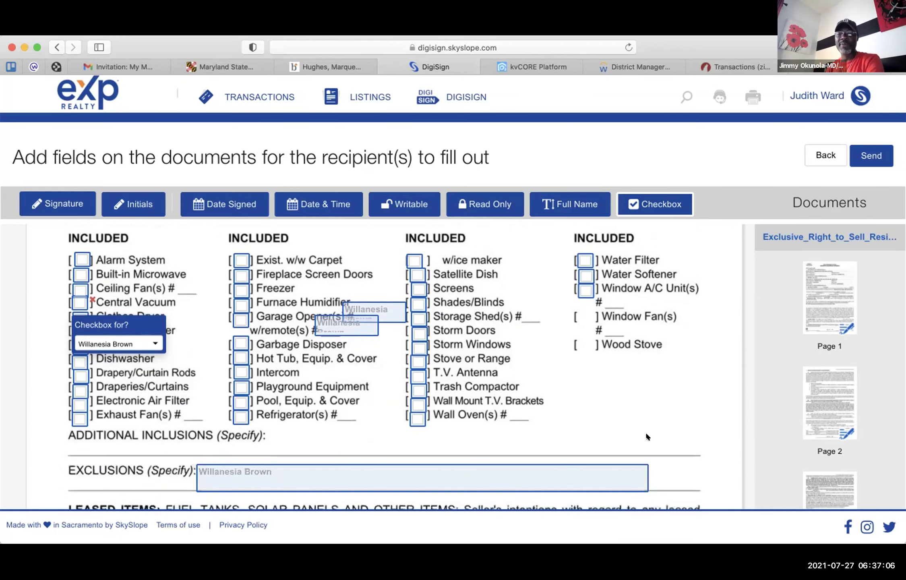
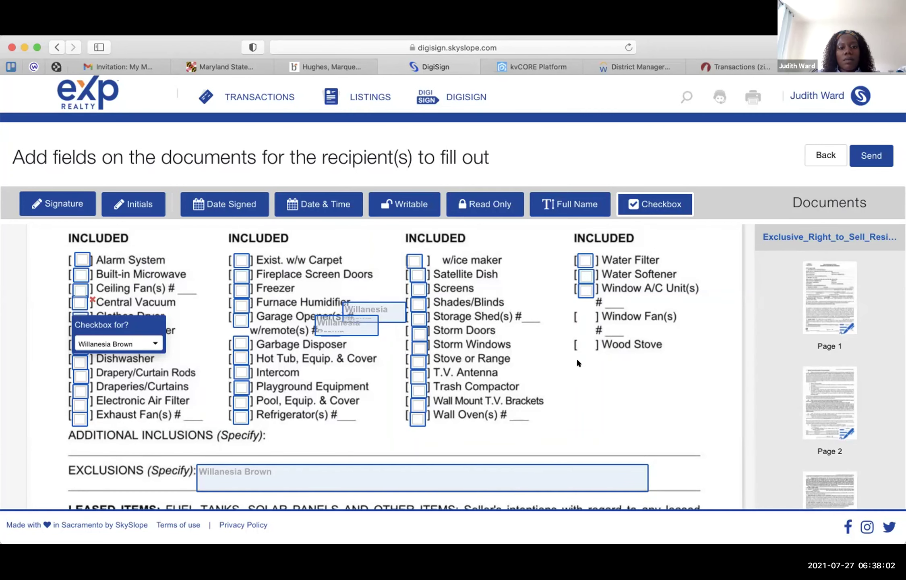
- Delete the seller's writable field on the Leased Items line, discarding a stray checkbox added there
{"action": "scroll", "coordinate": [577, 362], "scroll_direction": "down", "scroll_amount": 3}
{"action": "scroll", "coordinate": [577, 363], "scroll_direction": "down", "scroll_amount": 1}
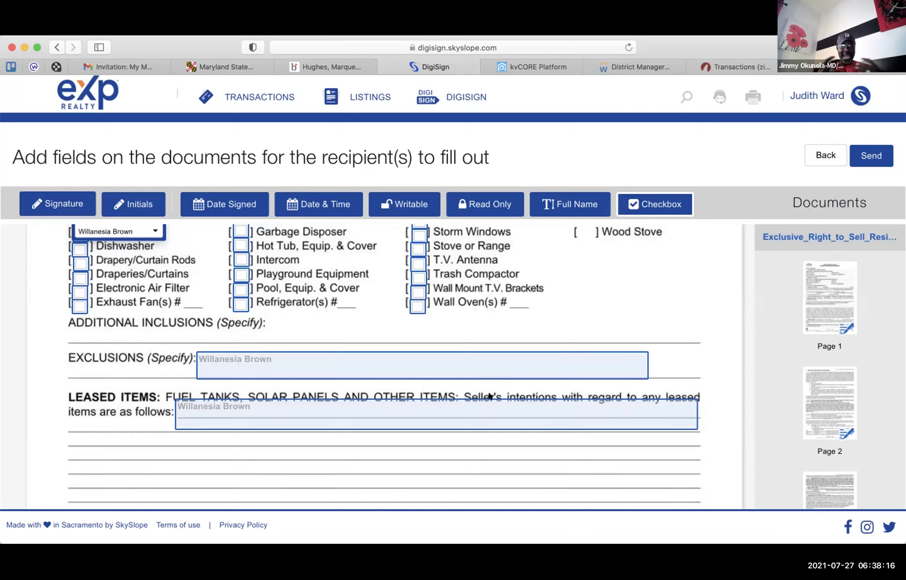
{"action": "left_click", "coordinate": [489, 396]}
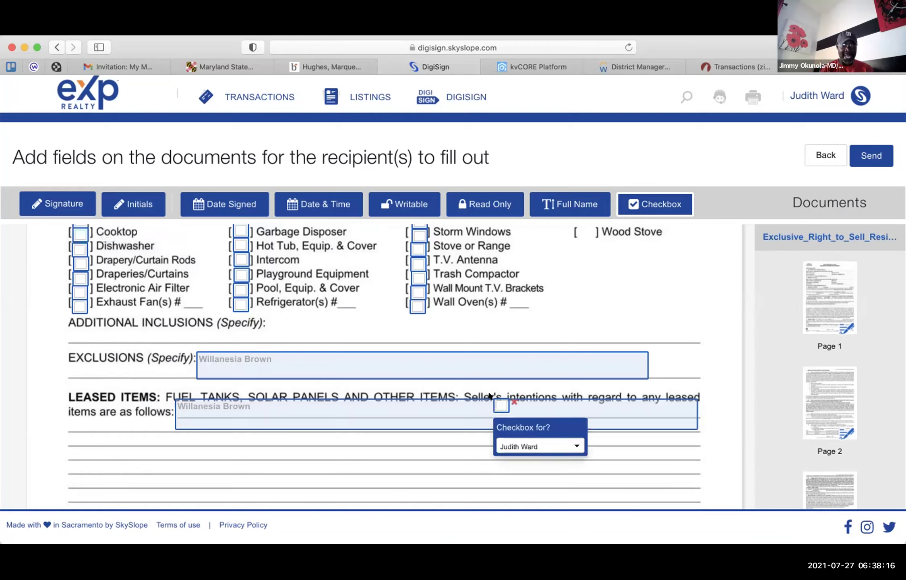
{"action": "left_click", "coordinate": [512, 402]}
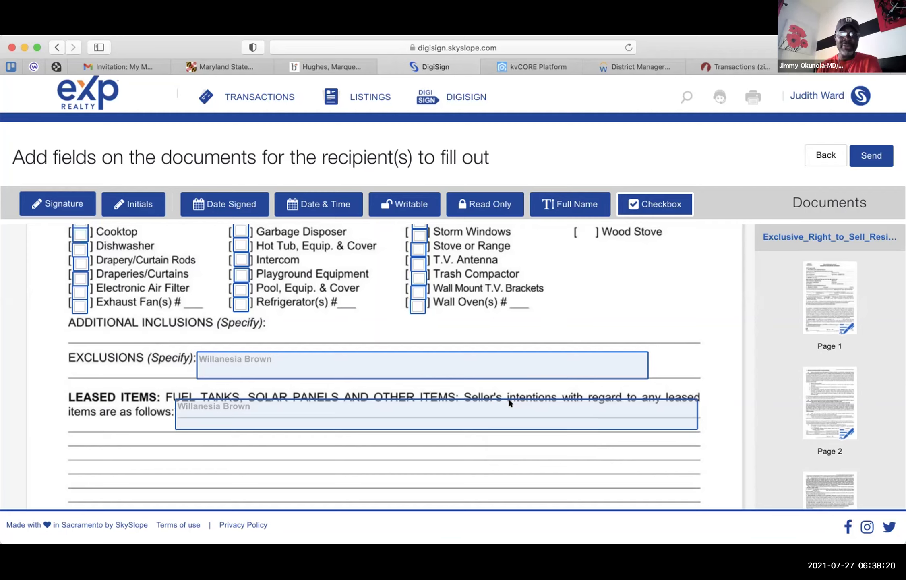
{"action": "left_click", "coordinate": [500, 424]}
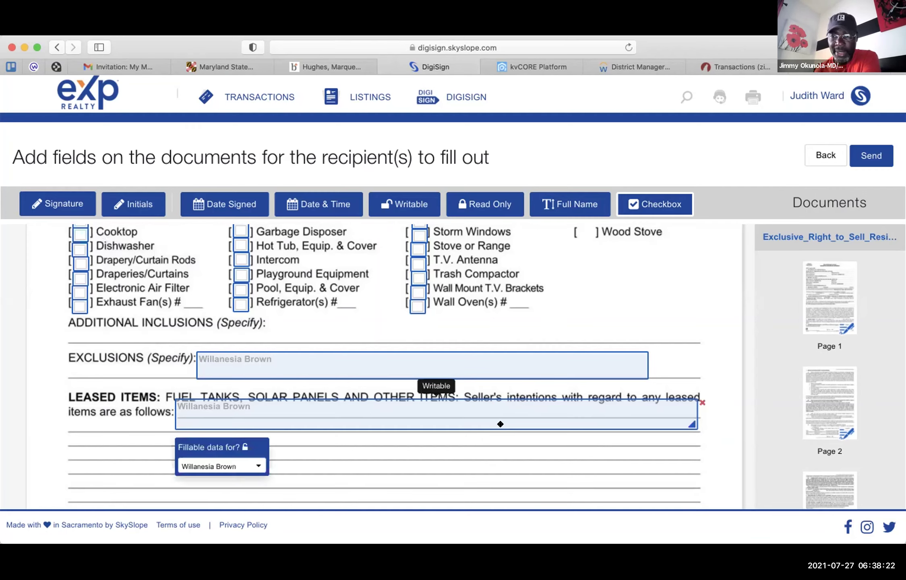
{"action": "left_click", "coordinate": [702, 401]}
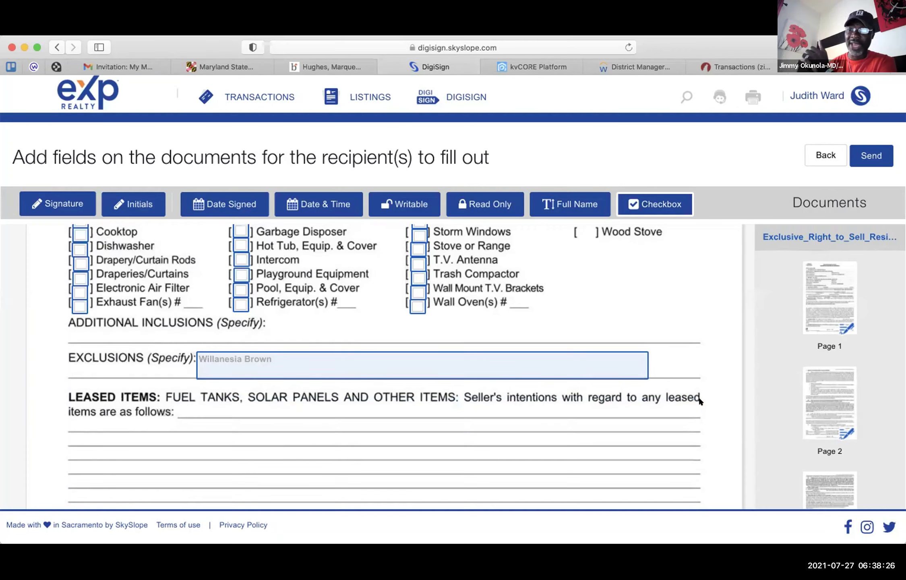
- Check Public water supply and Public sewage disposal, and remove the Well and Septic checkboxes
{"action": "scroll", "coordinate": [700, 401], "scroll_direction": "down", "scroll_amount": 3}
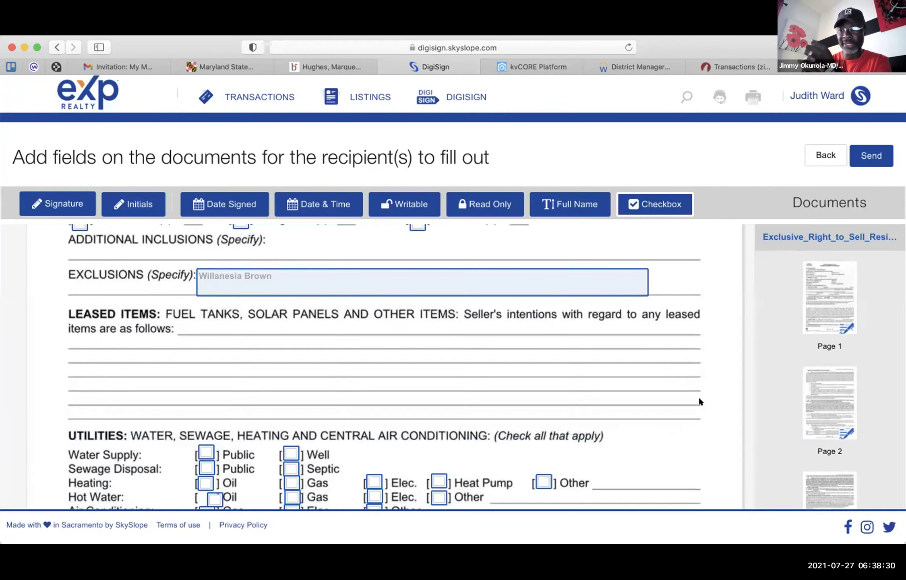
{"action": "left_click", "coordinate": [206, 460]}
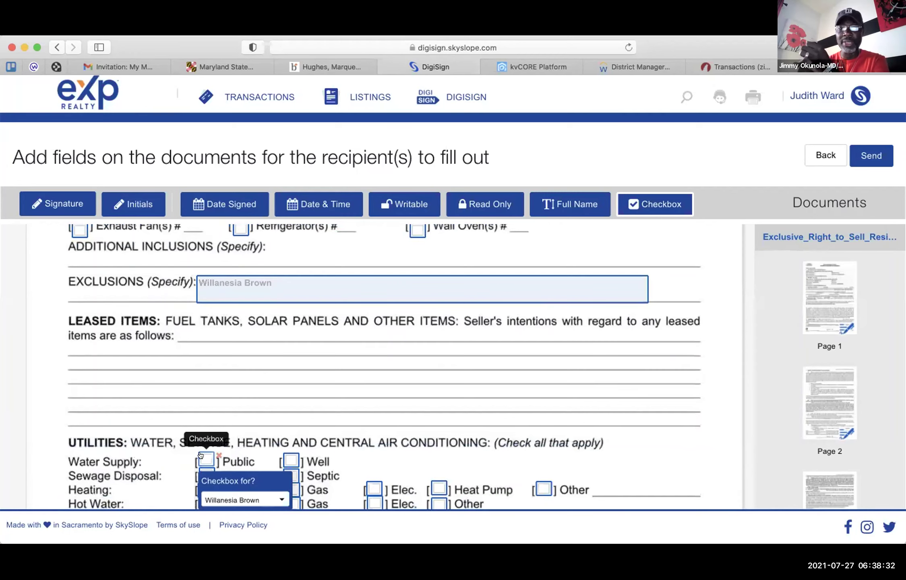
{"action": "left_click", "coordinate": [206, 475]}
{"action": "scroll", "coordinate": [279, 461], "scroll_direction": "down", "scroll_amount": 2}
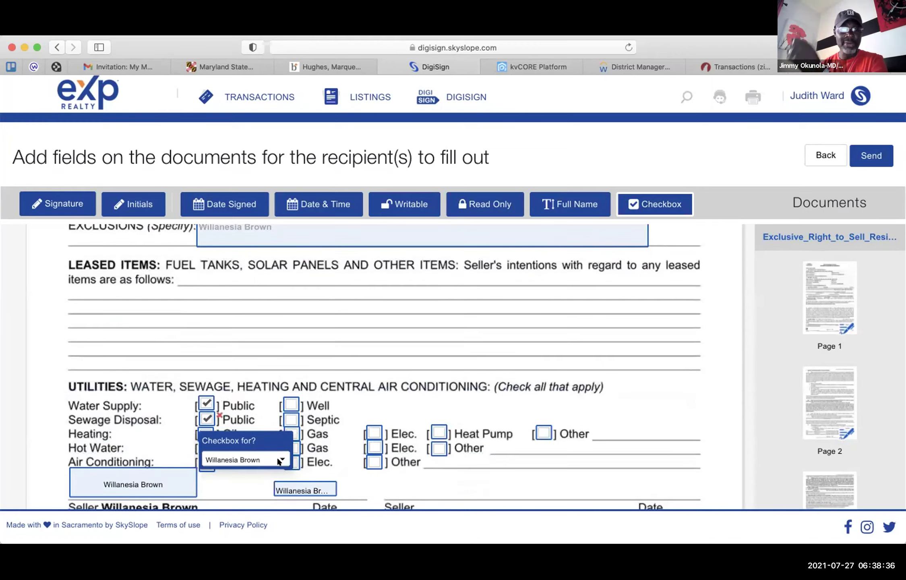
{"action": "left_click", "coordinate": [295, 394]}
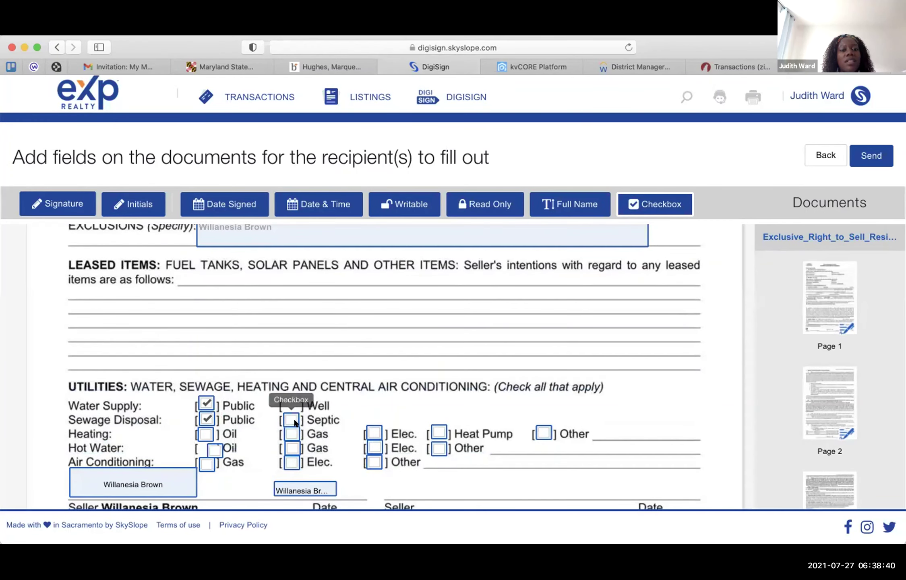
{"action": "left_click", "coordinate": [295, 415]}
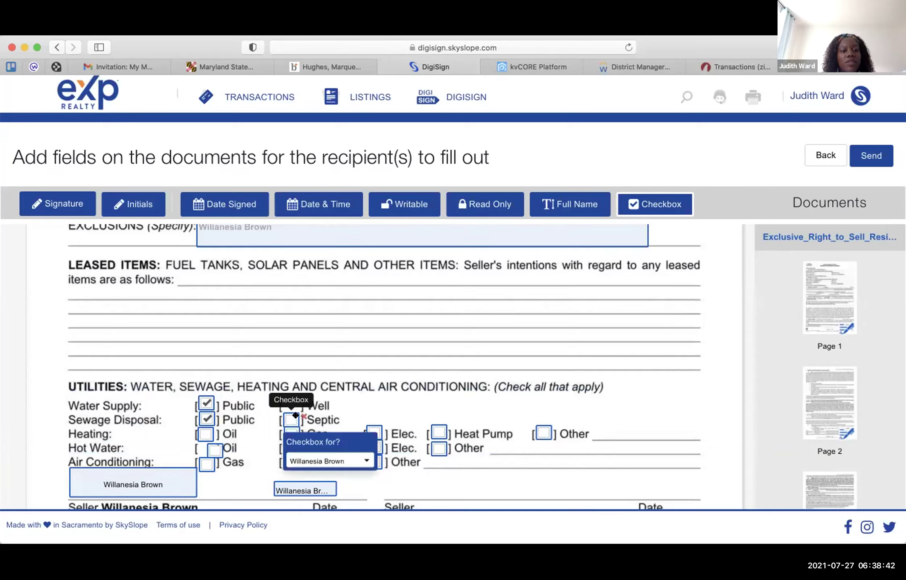
{"action": "left_click", "coordinate": [302, 415]}
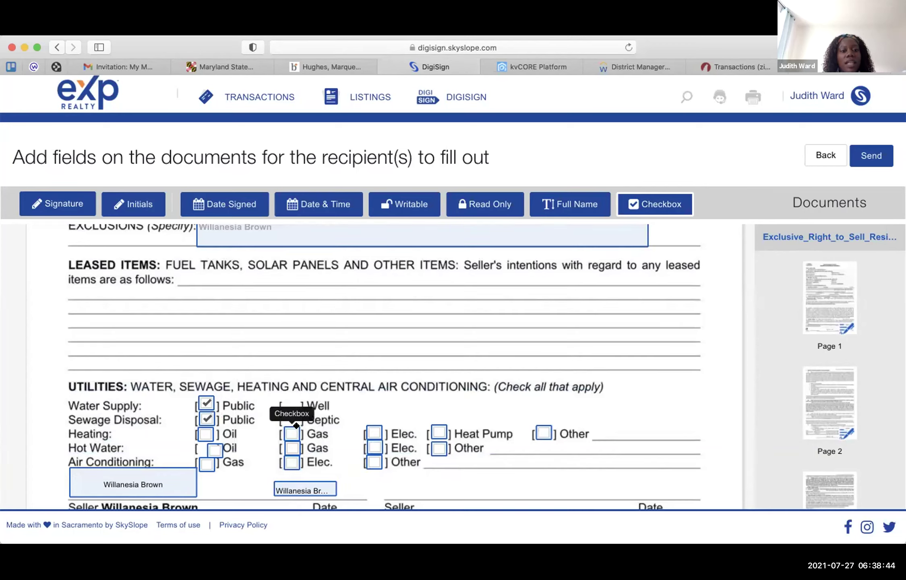
- Delete the heating Gas, hot water Gas, air conditioning Elec. and hot water Oil checkbox fields
{"action": "left_click", "coordinate": [296, 426]}
{"action": "left_click", "coordinate": [305, 430]}
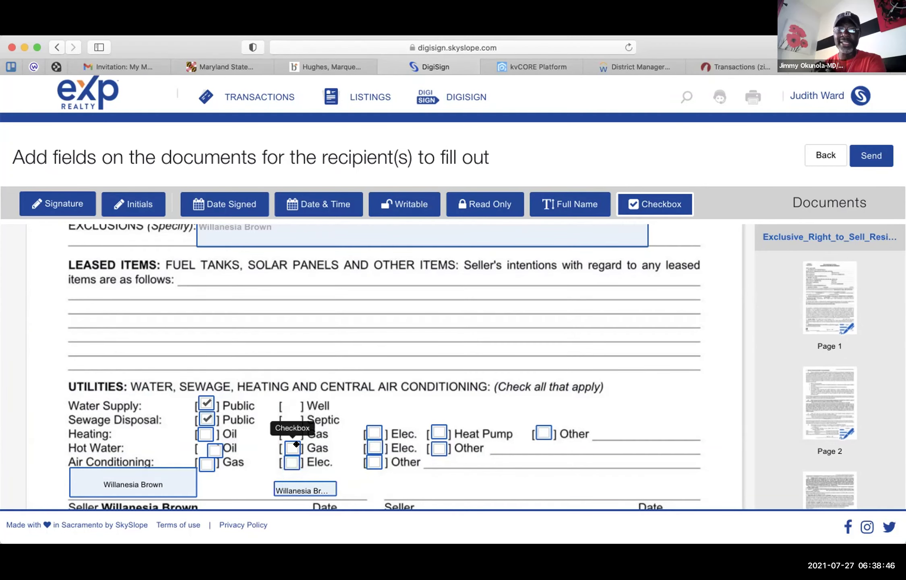
{"action": "left_click", "coordinate": [296, 444]}
{"action": "left_click", "coordinate": [305, 444]}
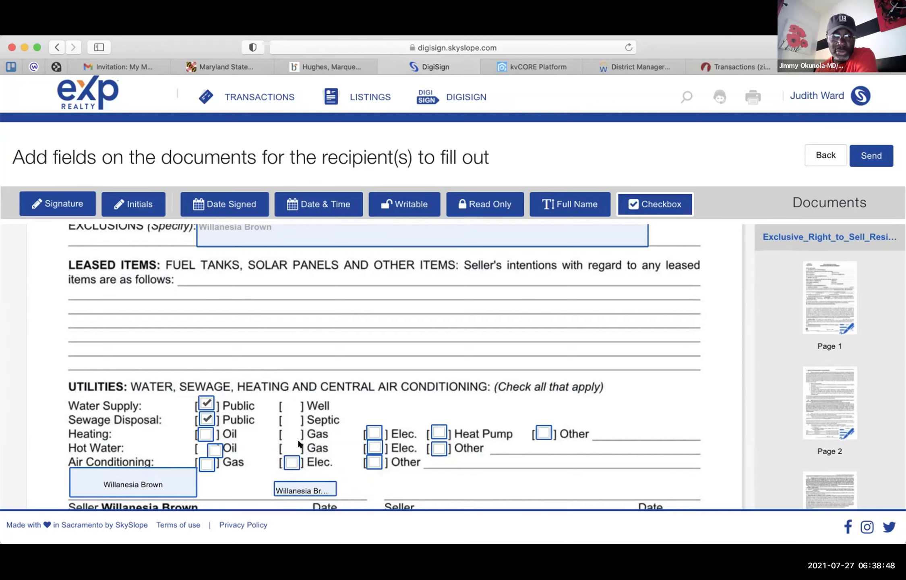
{"action": "left_click", "coordinate": [297, 457]}
{"action": "left_click", "coordinate": [304, 457]}
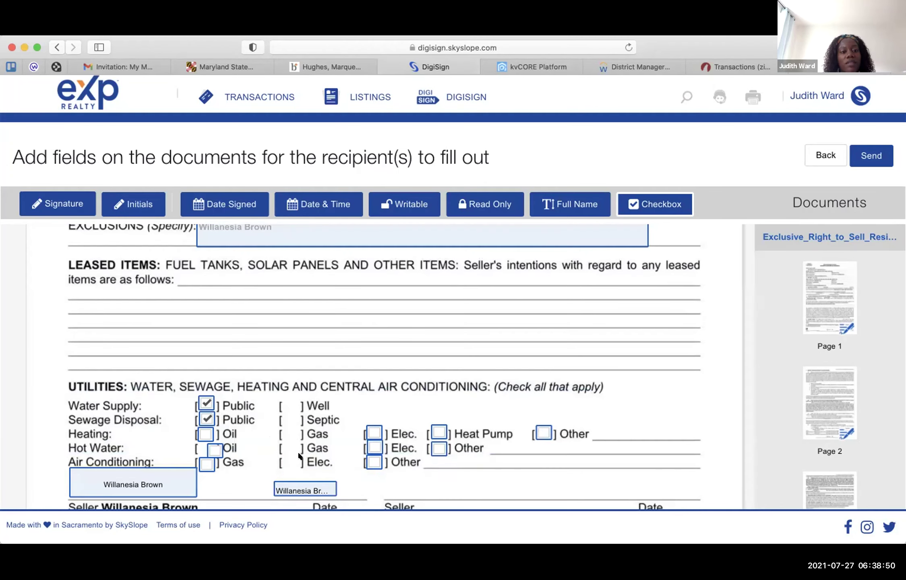
{"action": "left_click", "coordinate": [216, 443]}
{"action": "left_click", "coordinate": [225, 446]}
{"action": "left_click", "coordinate": [224, 442]}
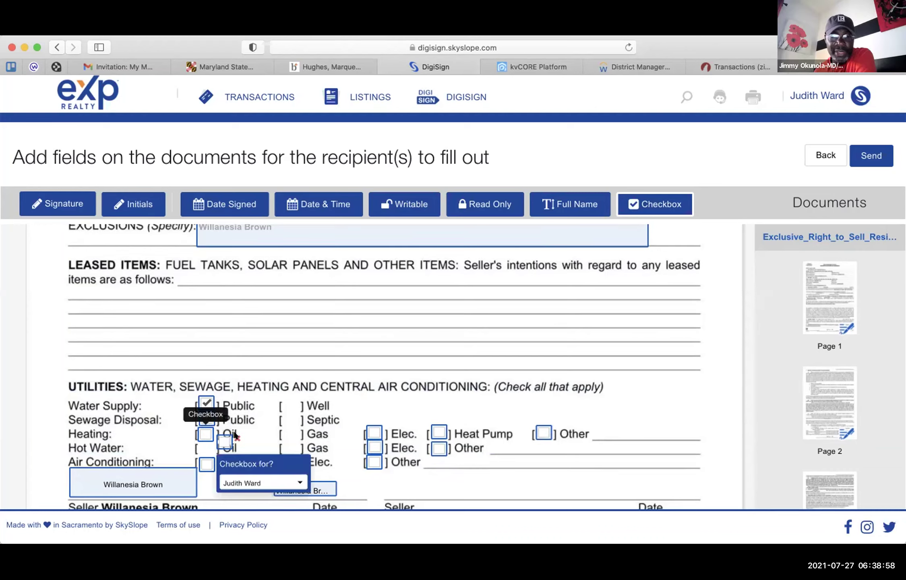
{"action": "left_click", "coordinate": [235, 436]}
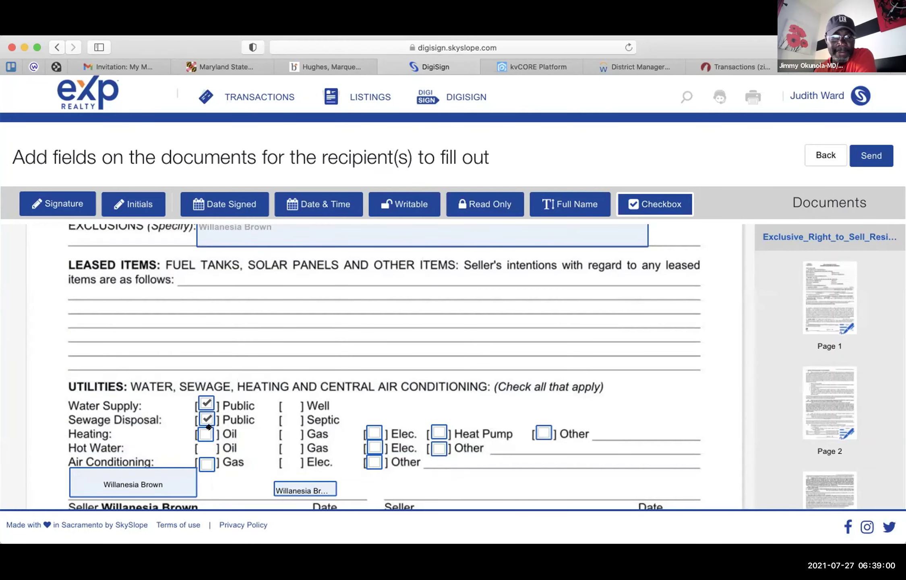
- Remove the Oil and air conditioning Gas boxes, check heating Elec., and delete both Other checkboxes
{"action": "left_click", "coordinate": [206, 433]}
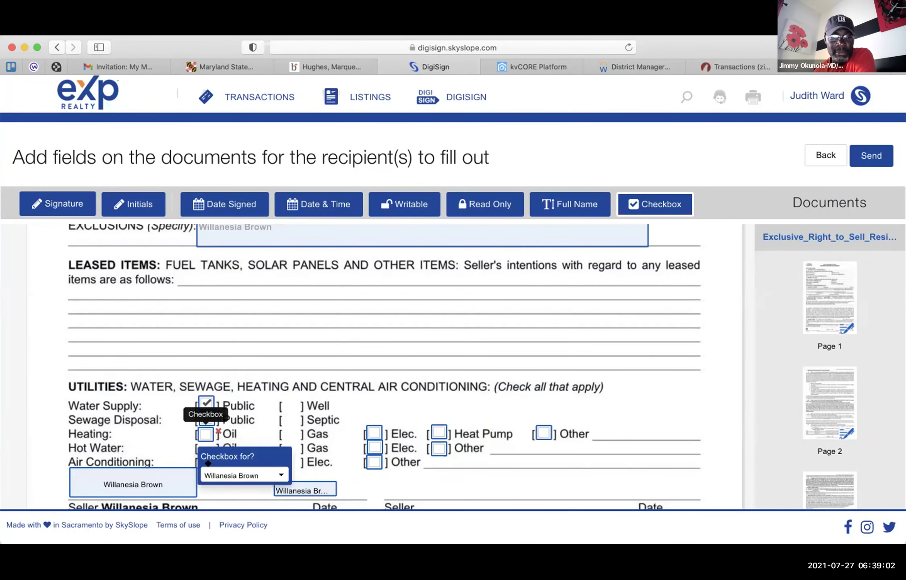
{"action": "left_click_drag", "start_coordinate": [207, 464], "coordinate": [209, 463]}
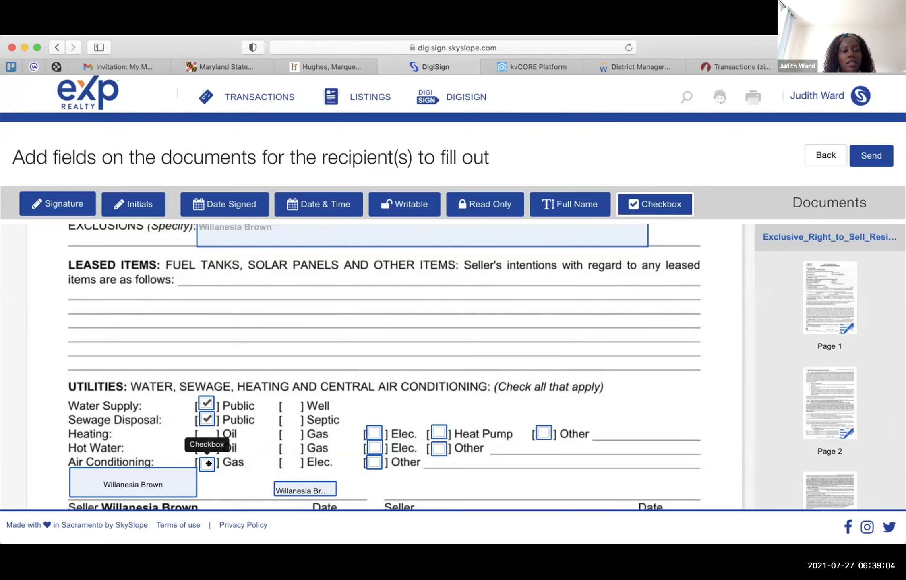
{"action": "left_click", "coordinate": [209, 463]}
{"action": "left_click", "coordinate": [219, 459]}
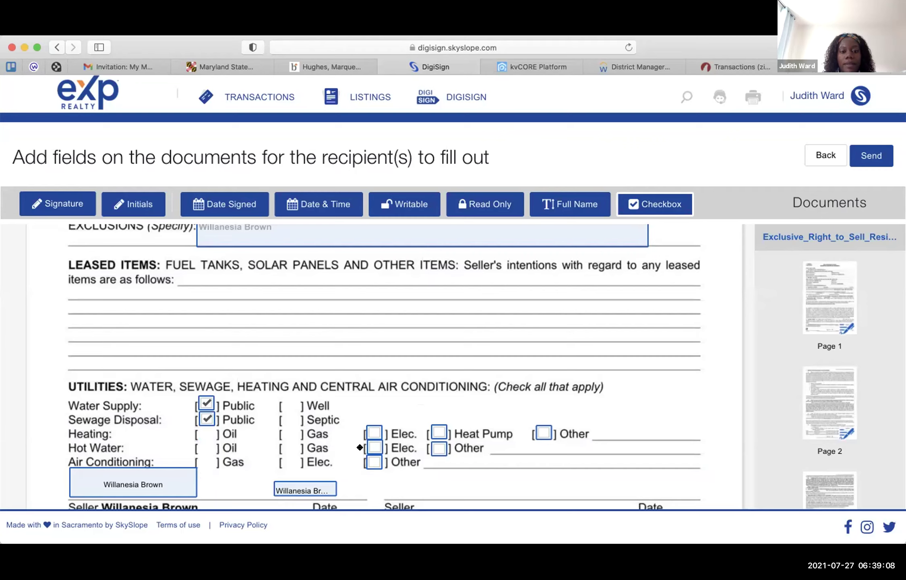
{"action": "left_click", "coordinate": [372, 433]}
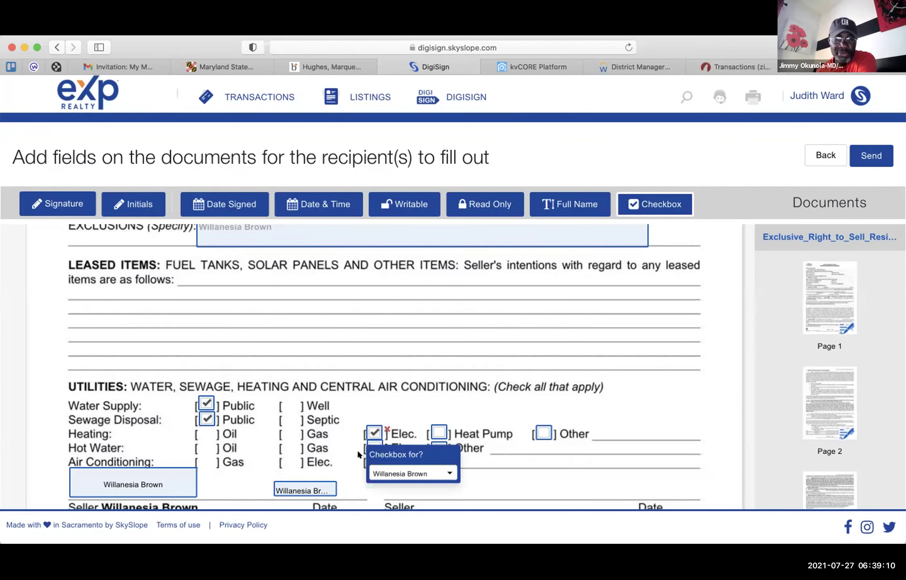
{"action": "left_click", "coordinate": [441, 427]}
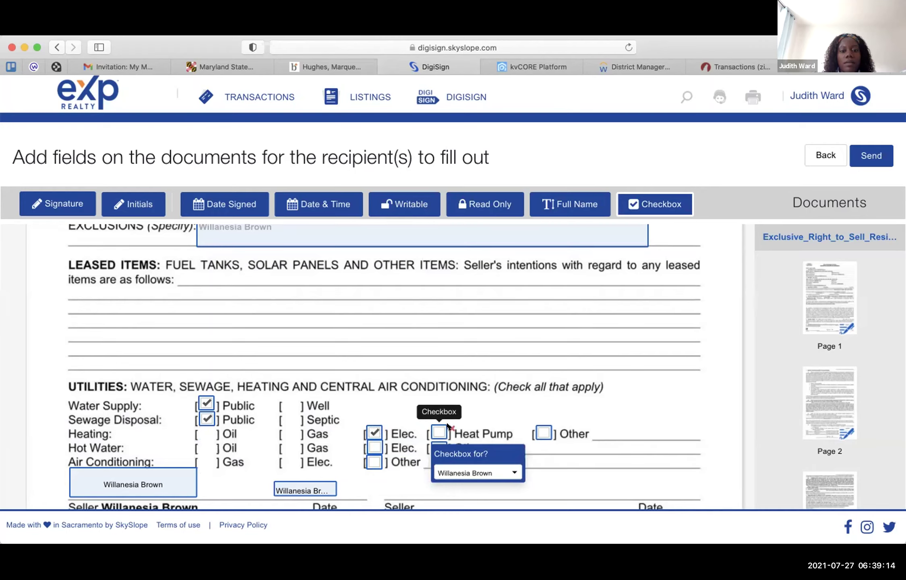
{"action": "left_click", "coordinate": [447, 444]}
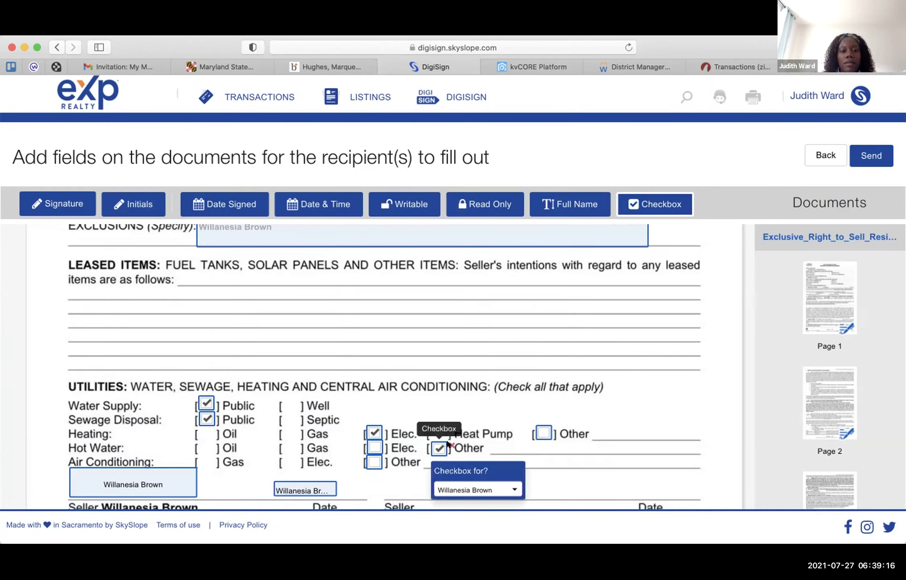
{"action": "left_click", "coordinate": [451, 444]}
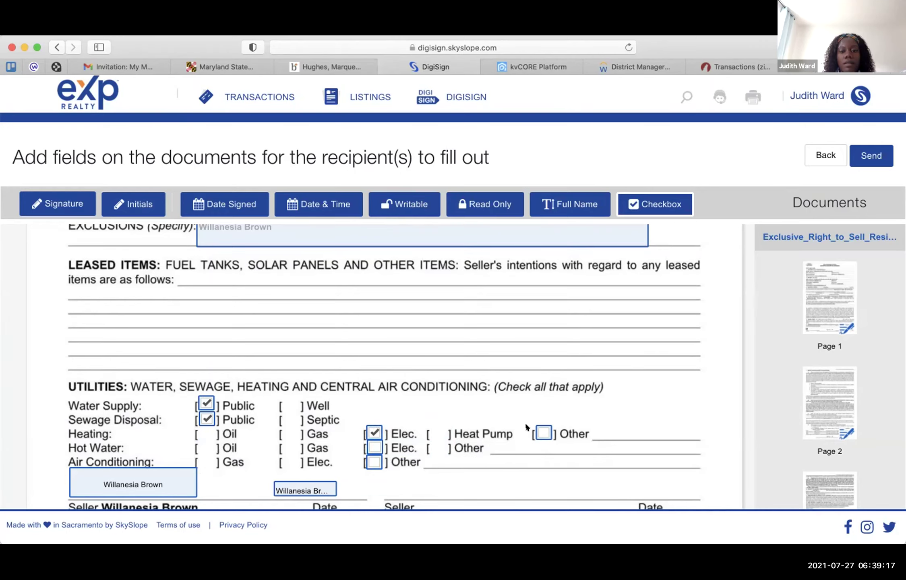
{"action": "left_click", "coordinate": [548, 426]}
{"action": "left_click", "coordinate": [558, 427]}
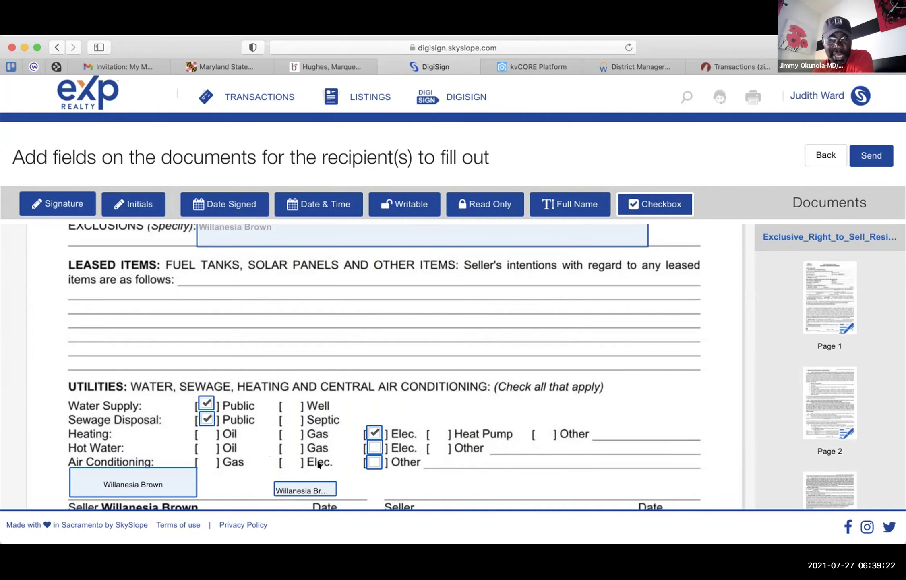
- Add checked boxes on air conditioning Elec. and hot water Elec
{"action": "left_click", "coordinate": [283, 452]}
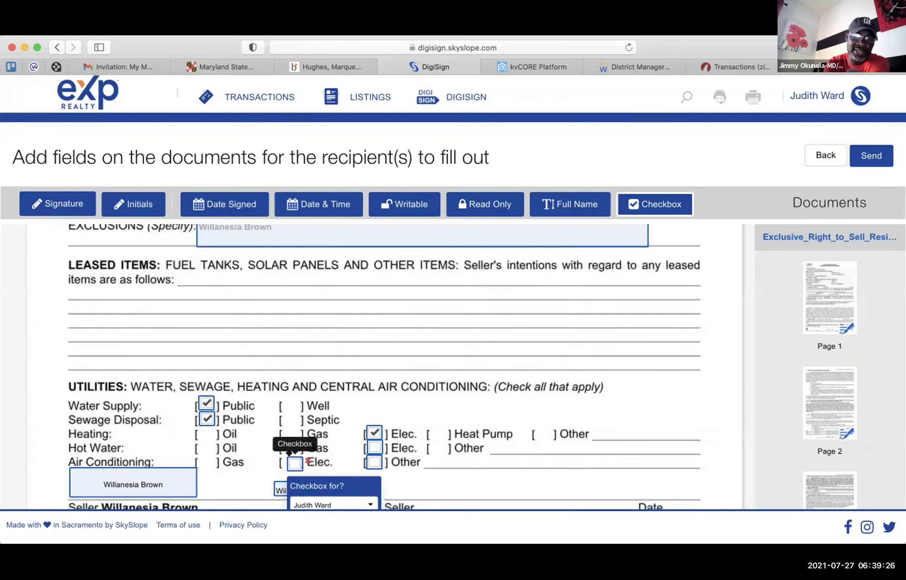
{"action": "left_click_drag", "start_coordinate": [289, 453], "coordinate": [286, 452]}
{"action": "left_click", "coordinate": [287, 460]}
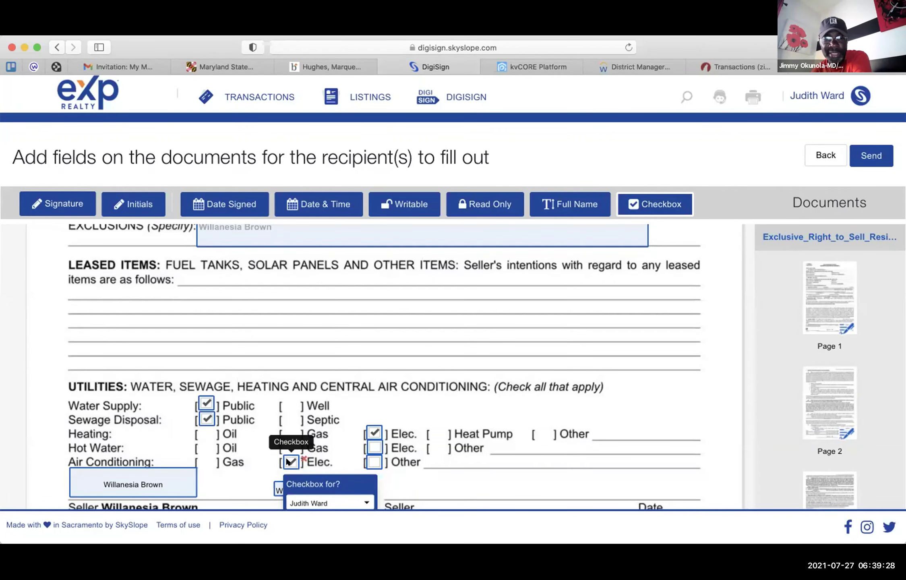
{"action": "left_click", "coordinate": [375, 457]}
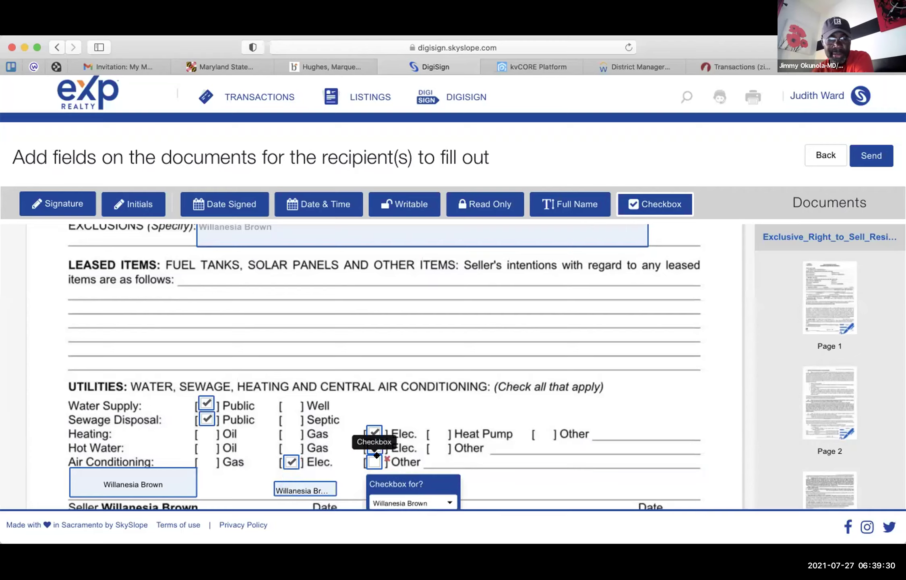
{"action": "left_click_drag", "start_coordinate": [386, 454], "coordinate": [385, 454]}
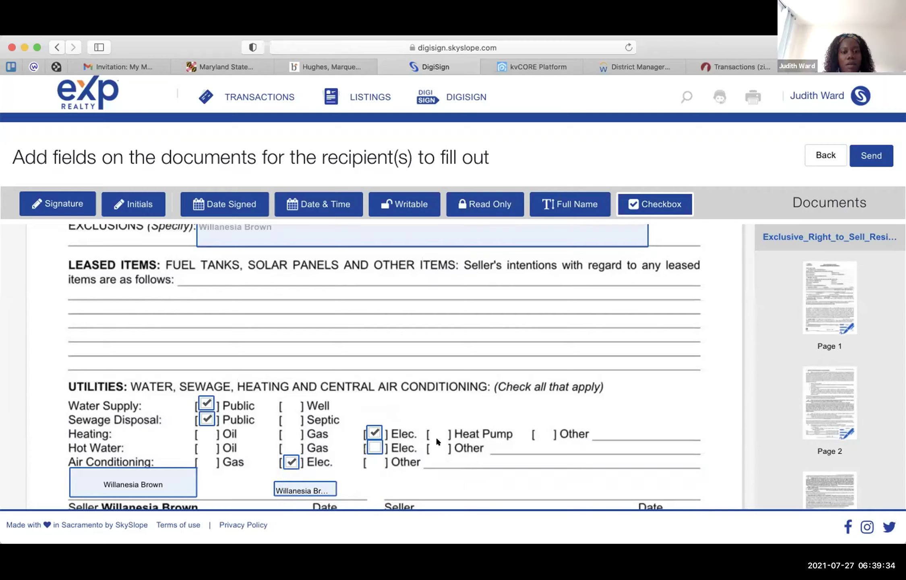
{"action": "left_click", "coordinate": [371, 444]}
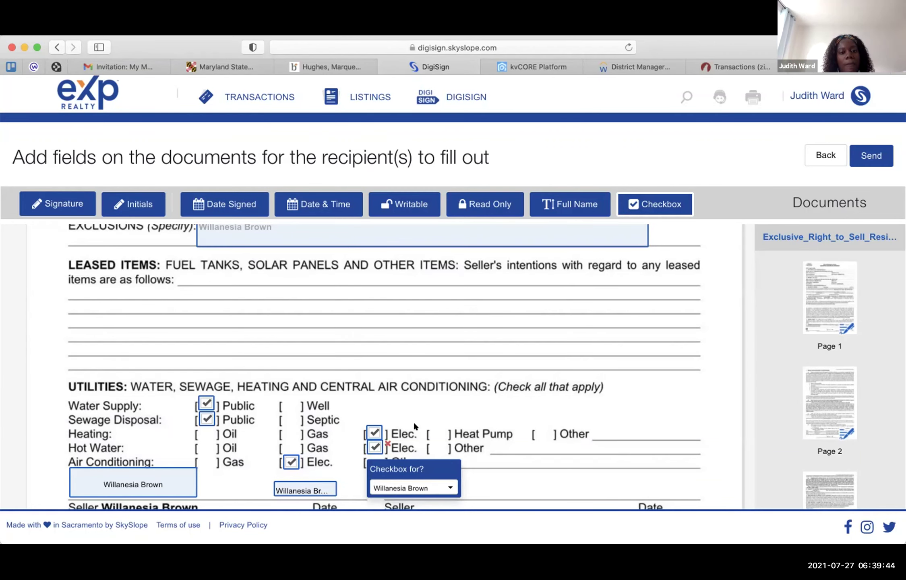
- In the Property System table, check Public for Water Supply and Sewage Disposal
{"action": "scroll", "coordinate": [414, 424], "scroll_direction": "down", "scroll_amount": 10}
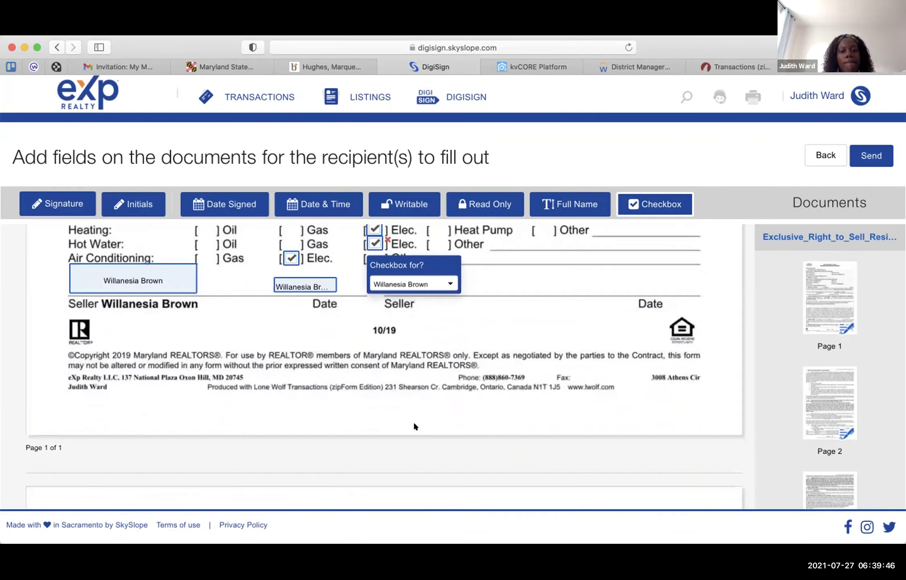
{"action": "scroll", "coordinate": [414, 423], "scroll_direction": "down", "scroll_amount": 5}
{"action": "scroll", "coordinate": [414, 424], "scroll_direction": "up", "scroll_amount": 12}
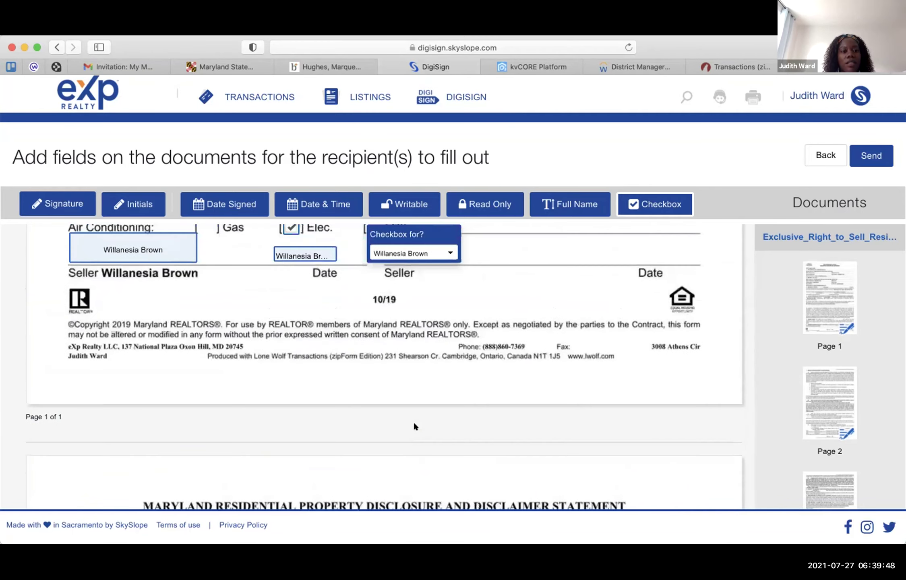
{"action": "scroll", "coordinate": [414, 423], "scroll_direction": "down", "scroll_amount": 8}
{"action": "scroll", "coordinate": [415, 426], "scroll_direction": "down", "scroll_amount": 4}
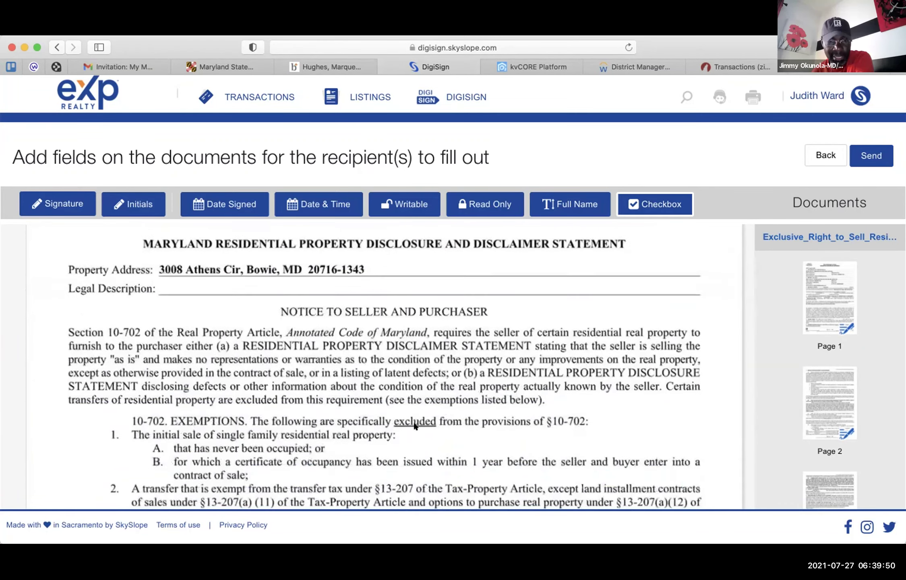
{"action": "scroll", "coordinate": [414, 424], "scroll_direction": "down", "scroll_amount": 5}
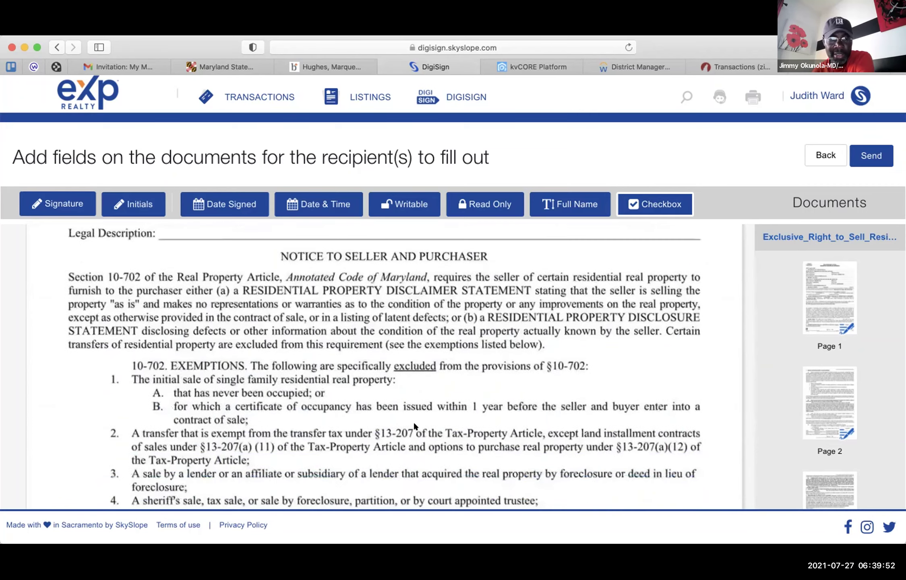
{"action": "scroll", "coordinate": [414, 423], "scroll_direction": "down", "scroll_amount": 9}
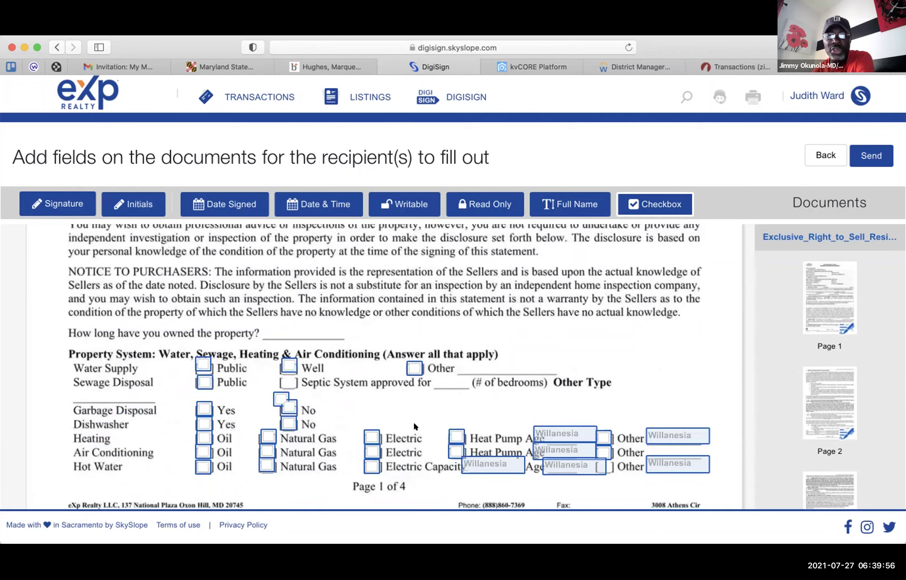
{"action": "scroll", "coordinate": [415, 426], "scroll_direction": "up", "scroll_amount": 1}
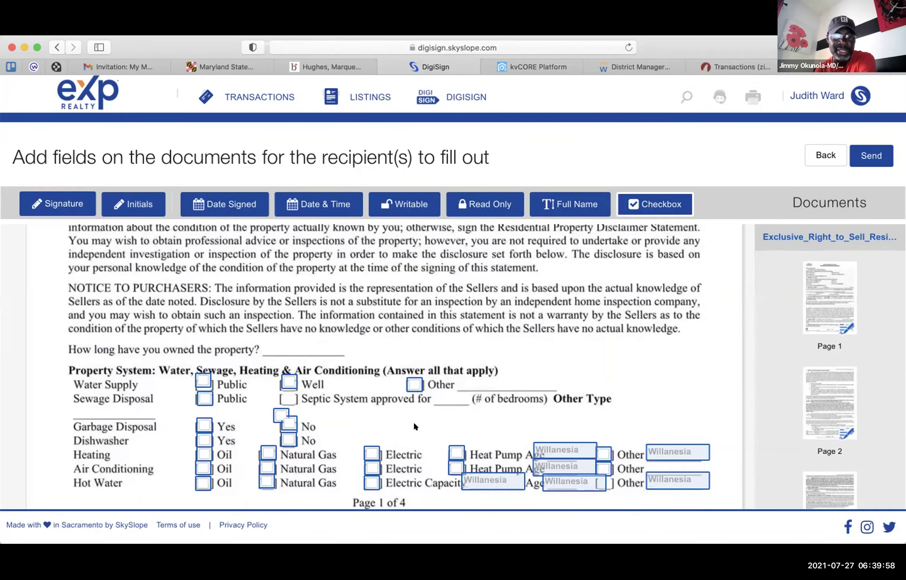
{"action": "left_click", "coordinate": [418, 383]}
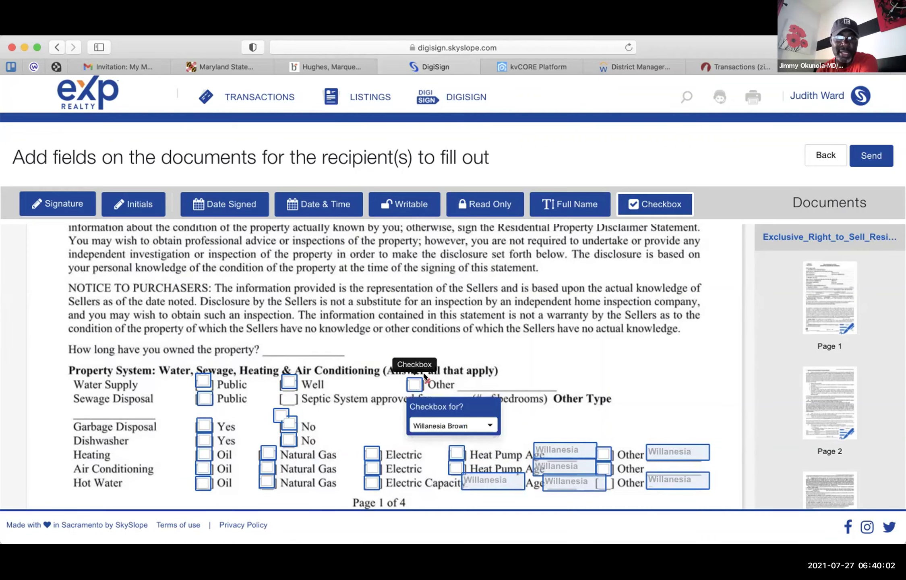
{"action": "left_click_drag", "start_coordinate": [424, 377], "coordinate": [203, 383]}
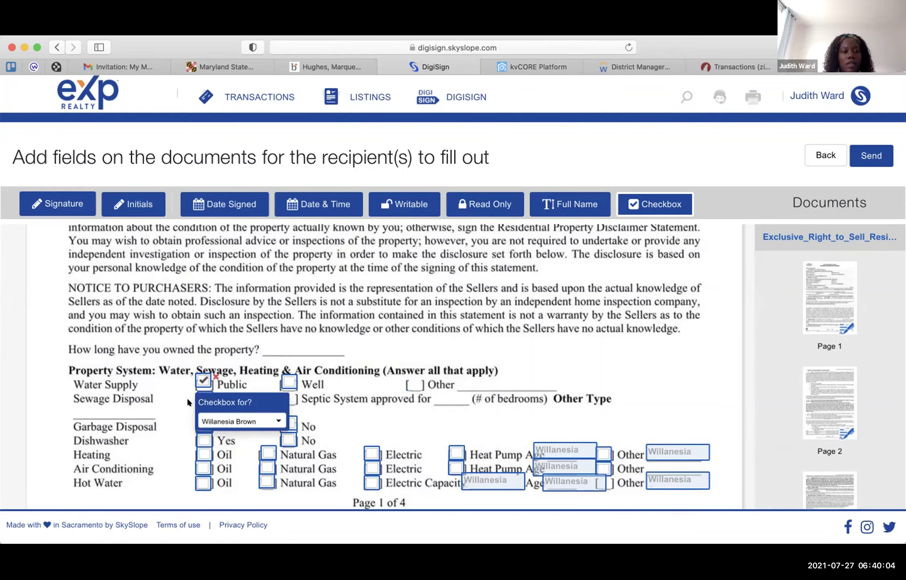
{"action": "left_click", "coordinate": [203, 399]}
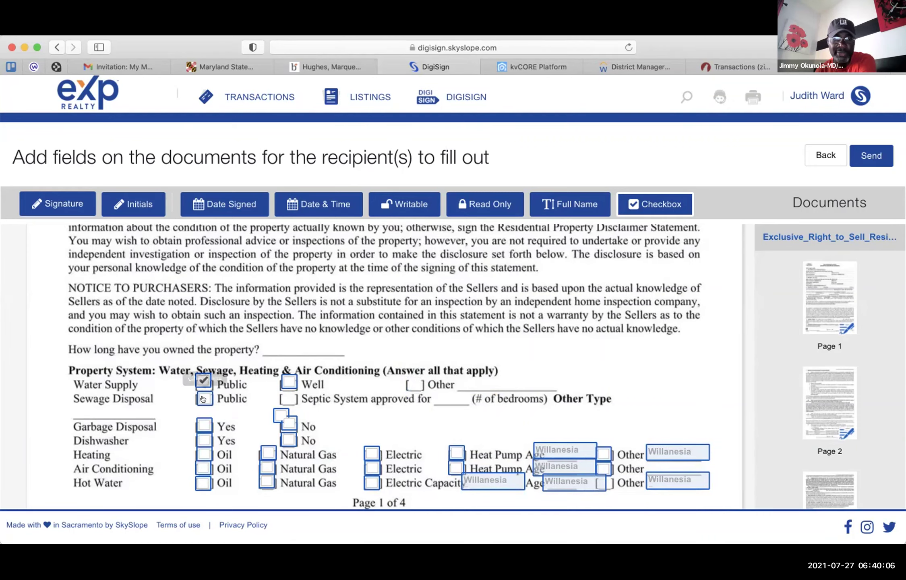
{"action": "left_click", "coordinate": [203, 399]}
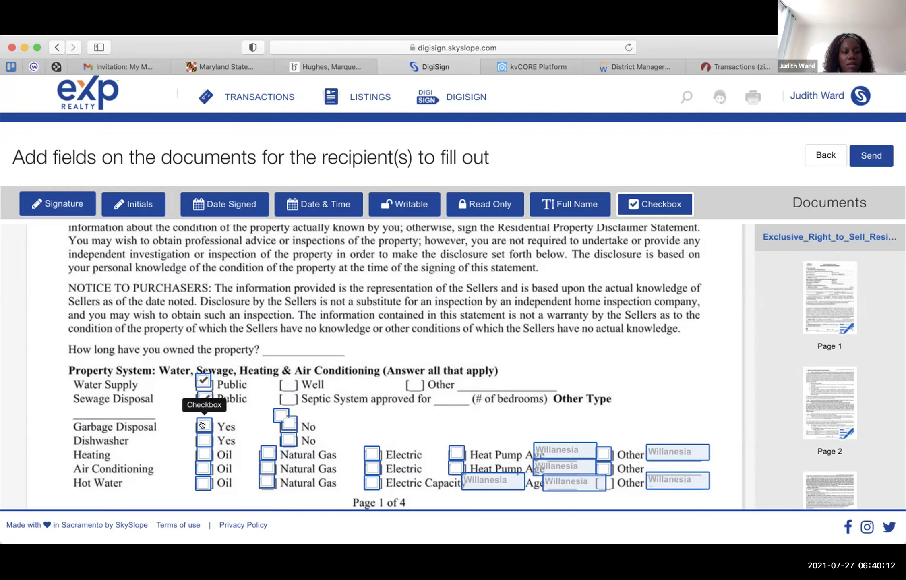
- Check Yes for Garbage Disposal and Dishwasher, deleting their No checkbox fields
{"action": "left_click", "coordinate": [202, 425]}
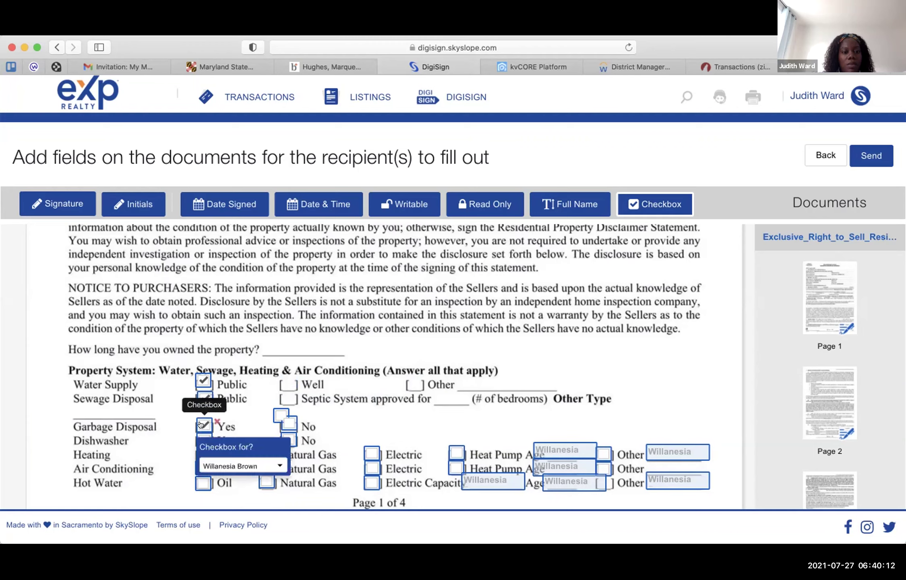
{"action": "left_click", "coordinate": [285, 406]}
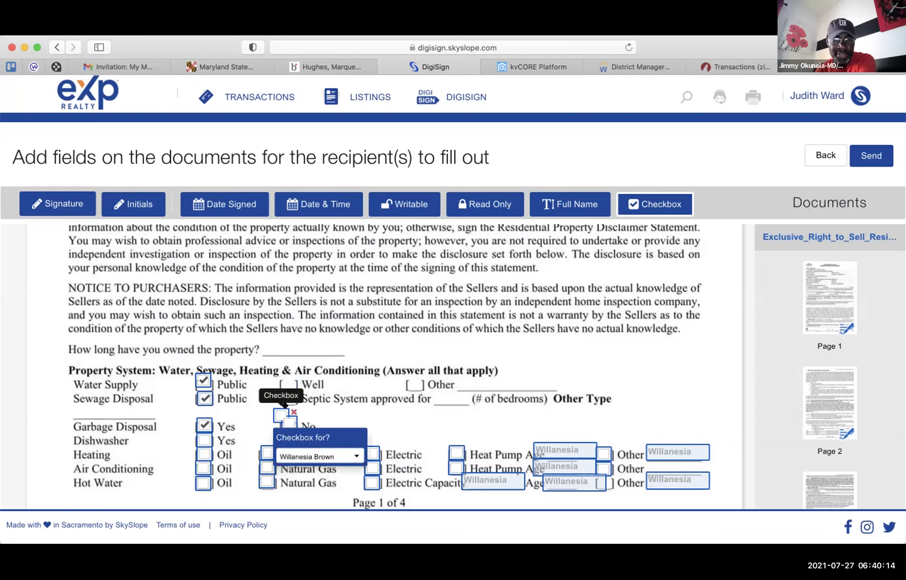
{"action": "left_click", "coordinate": [294, 423]}
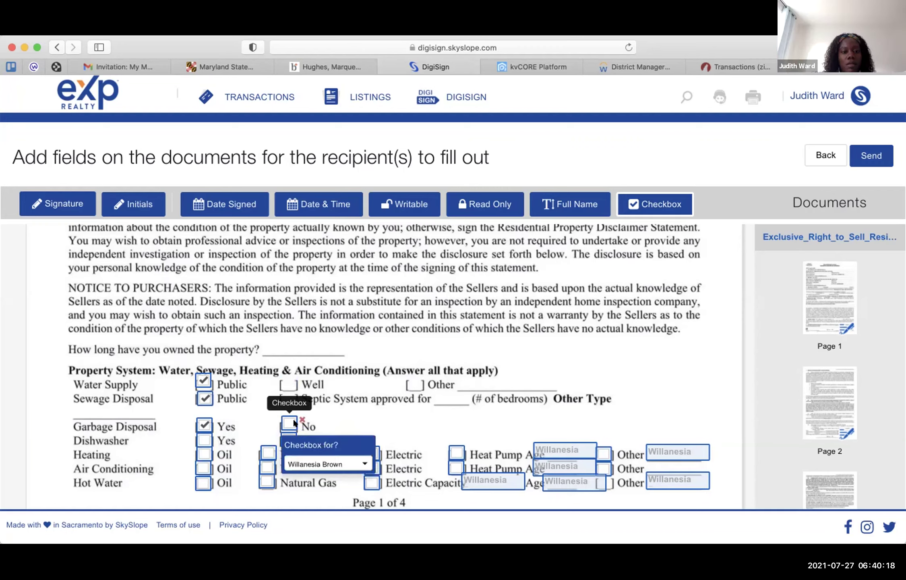
{"action": "left_click", "coordinate": [302, 420]}
{"action": "left_click", "coordinate": [199, 436]}
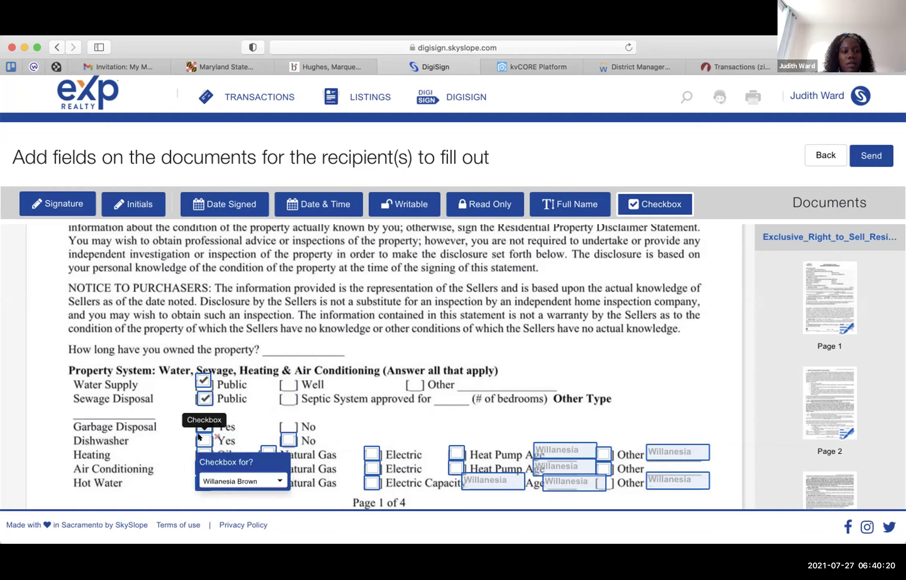
{"action": "left_click", "coordinate": [200, 438]}
{"action": "left_click", "coordinate": [290, 437]}
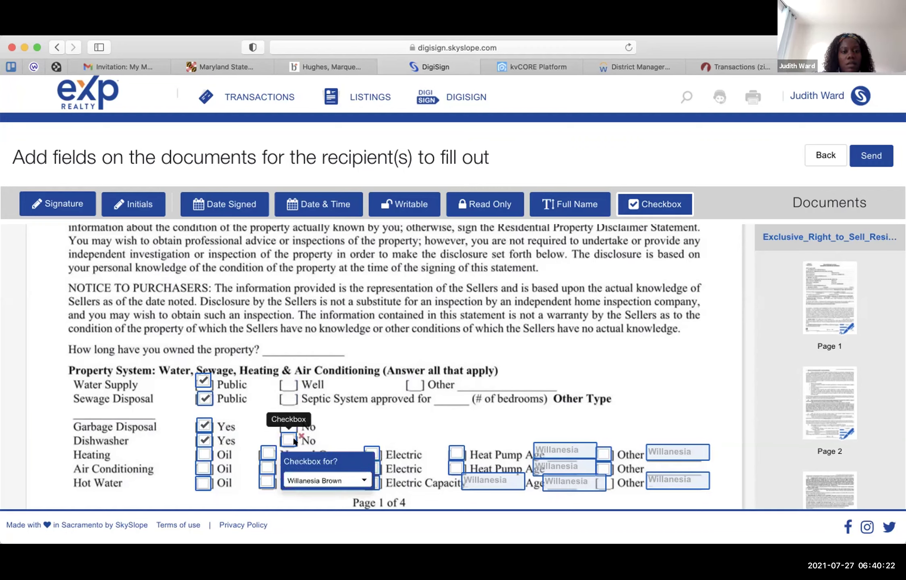
{"action": "left_click", "coordinate": [299, 433]}
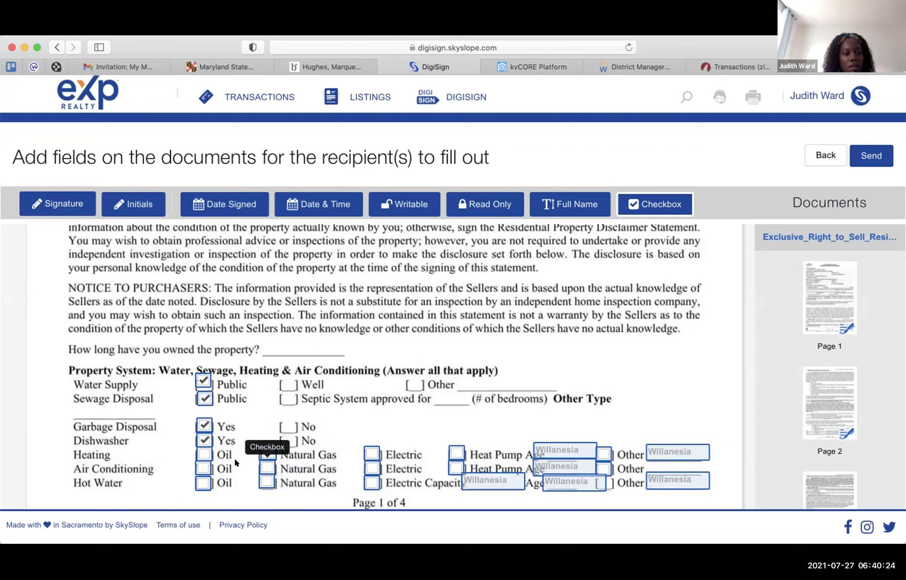
- Check Heating Electric and delete the Natural Gas and Oil boxes on the system rows
{"action": "left_click", "coordinate": [369, 449]}
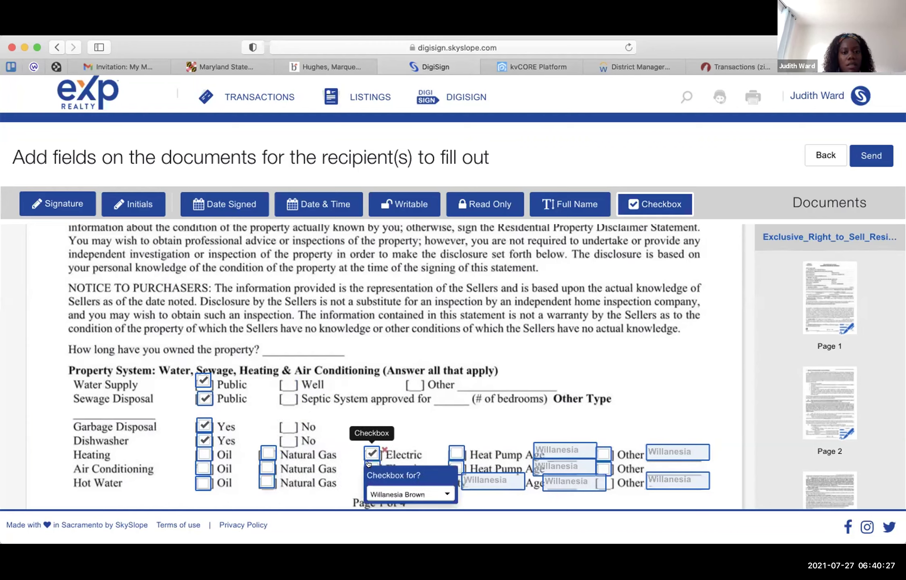
{"action": "left_click", "coordinate": [269, 454]}
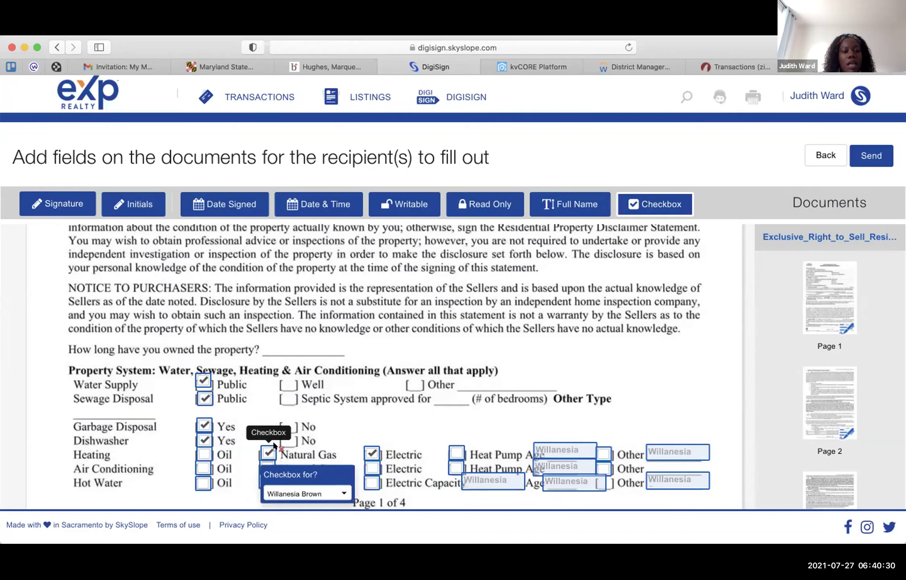
{"action": "left_click", "coordinate": [282, 449]}
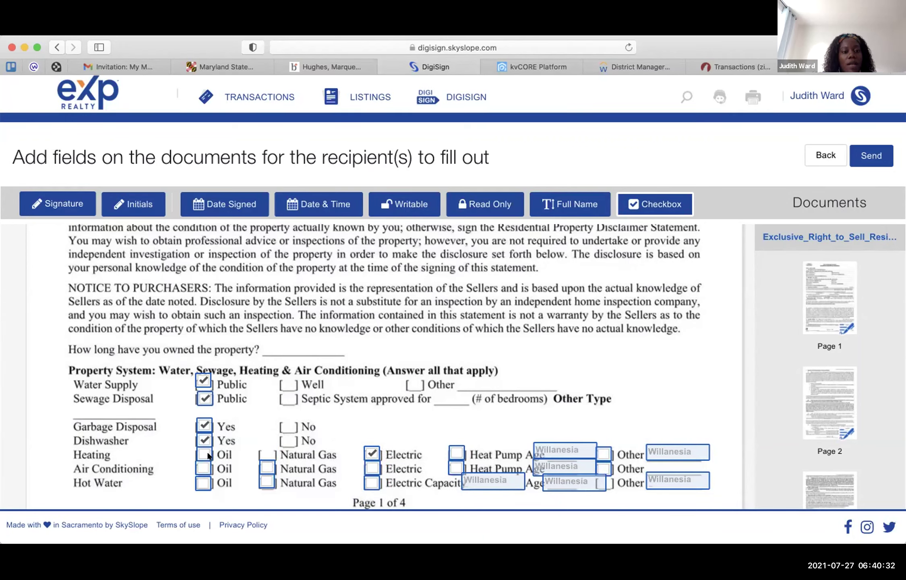
{"action": "left_click", "coordinate": [205, 455]}
{"action": "left_click", "coordinate": [205, 469]}
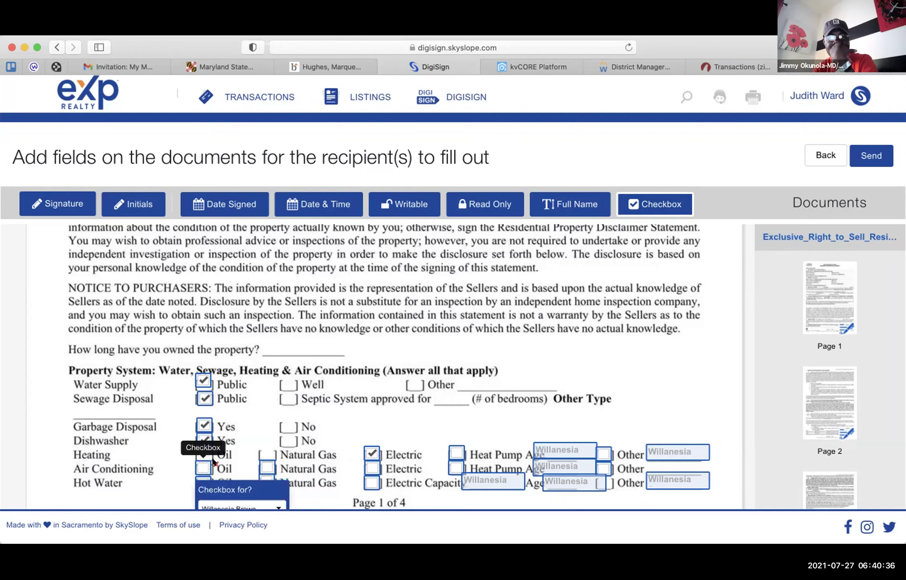
{"action": "left_click", "coordinate": [216, 464]}
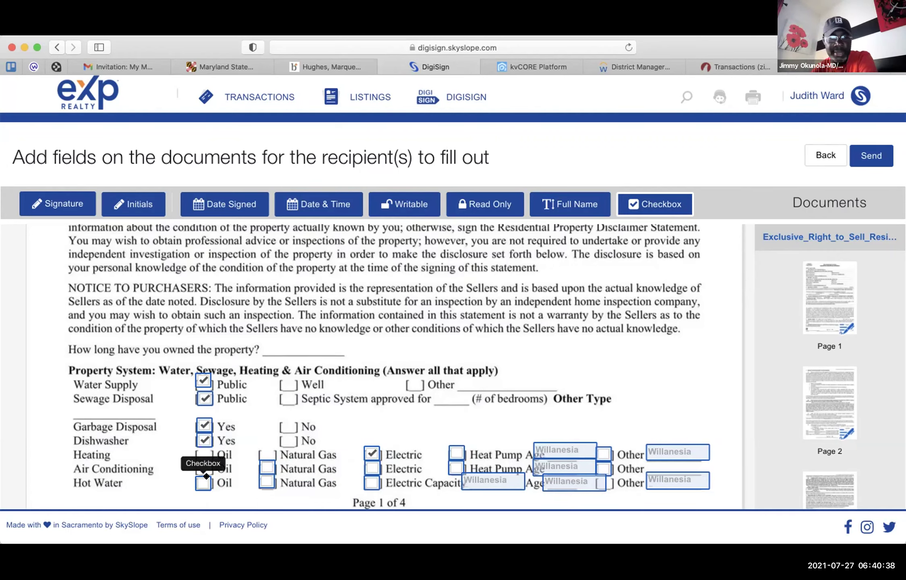
{"action": "left_click", "coordinate": [204, 482]}
{"action": "left_click", "coordinate": [215, 476]}
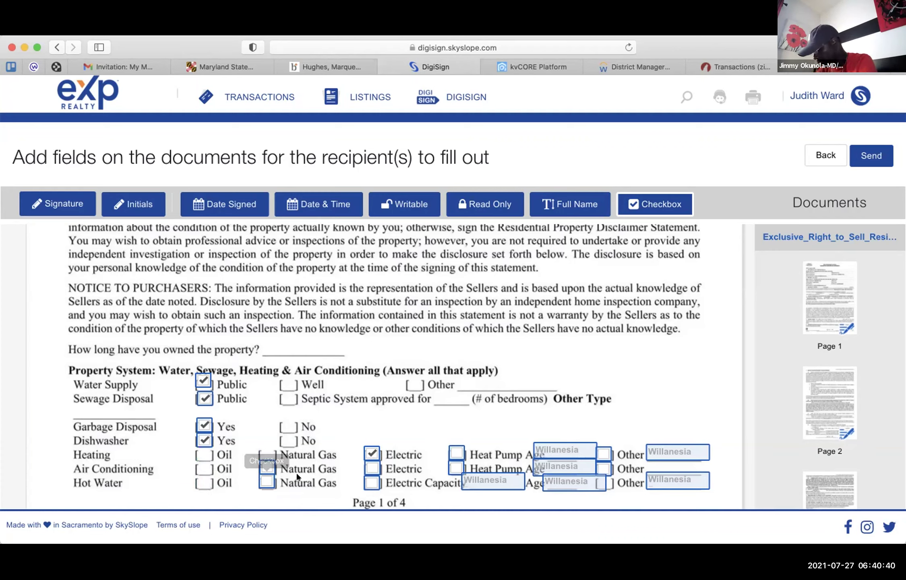
{"action": "left_click", "coordinate": [282, 488]}
{"action": "left_click_drag", "start_coordinate": [296, 484], "coordinate": [275, 463]}
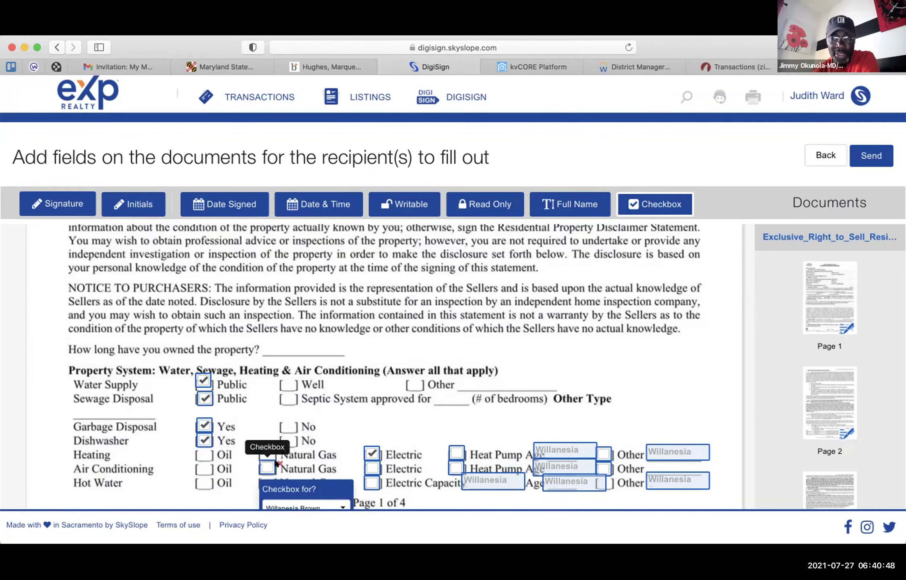
- Check Air Conditioning and Hot Water Electric, removing the Natural Gas and Heat Pump fields
{"action": "left_click", "coordinate": [279, 462]}
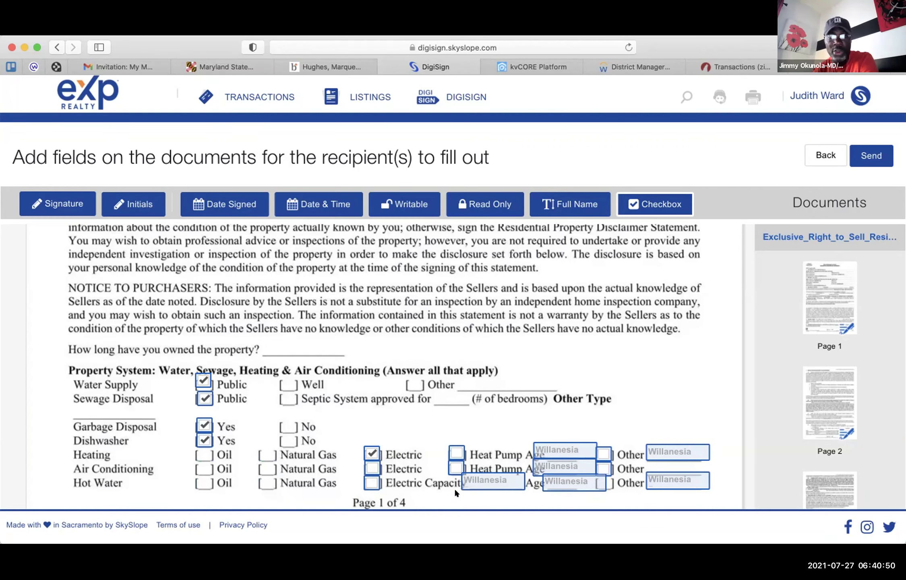
{"action": "left_click", "coordinate": [372, 467]}
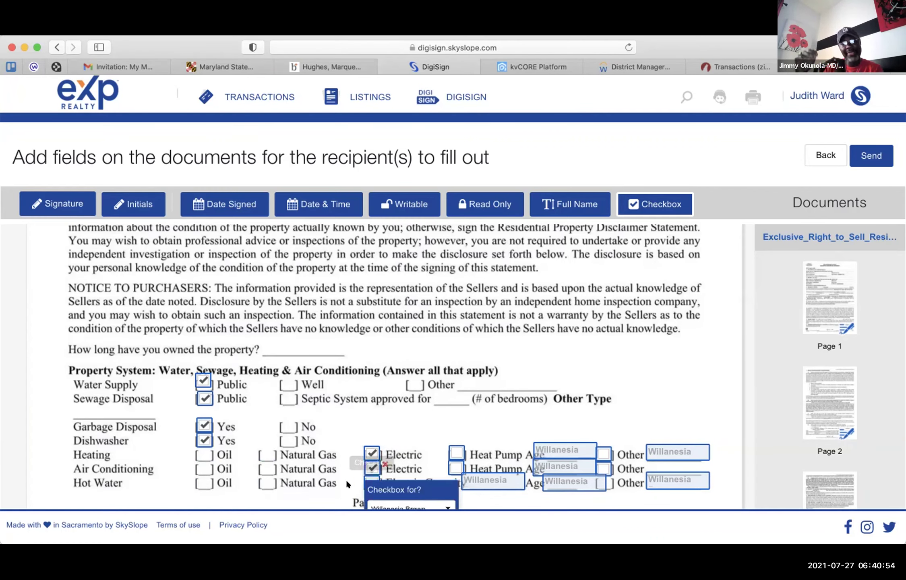
{"action": "left_click", "coordinate": [371, 480]}
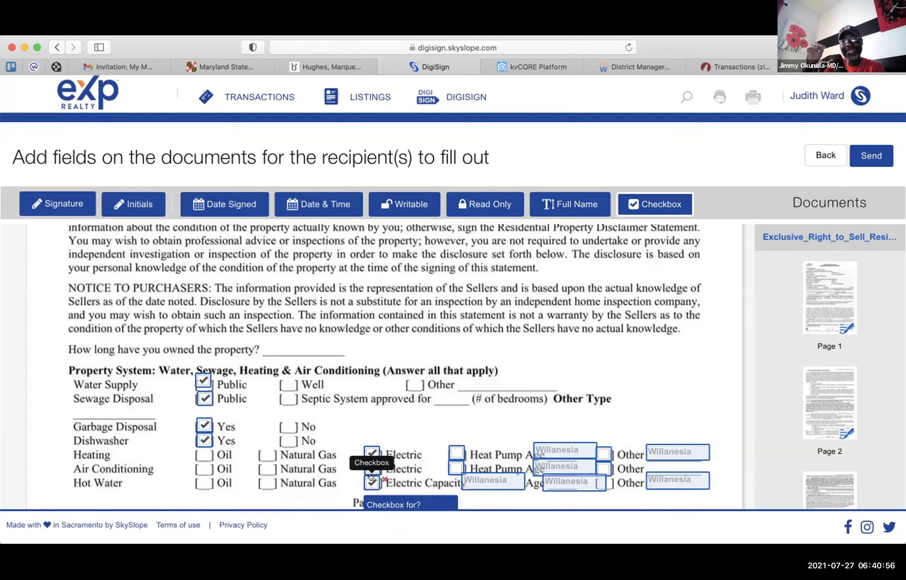
{"action": "left_click", "coordinate": [459, 447]}
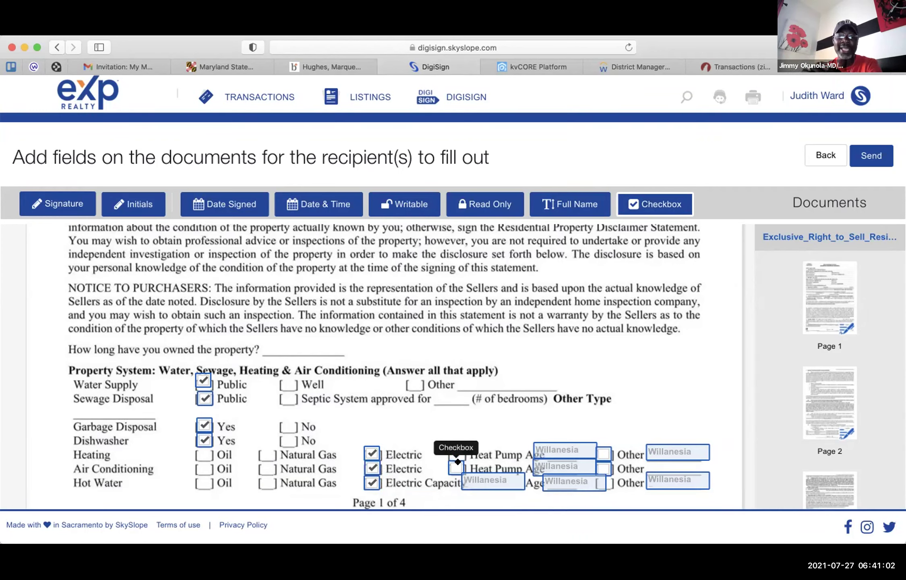
{"action": "left_click", "coordinate": [458, 462]}
- Delete the last Heat Pump checkbox, the Hot Water Capacity field and the Heating age field
{"action": "left_click", "coordinate": [467, 464]}
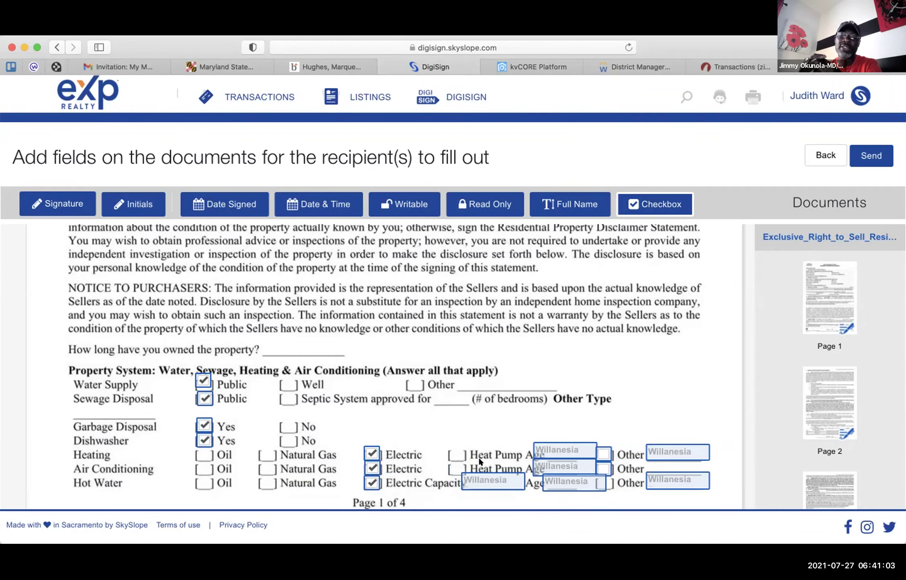
{"action": "left_click", "coordinate": [519, 475]}
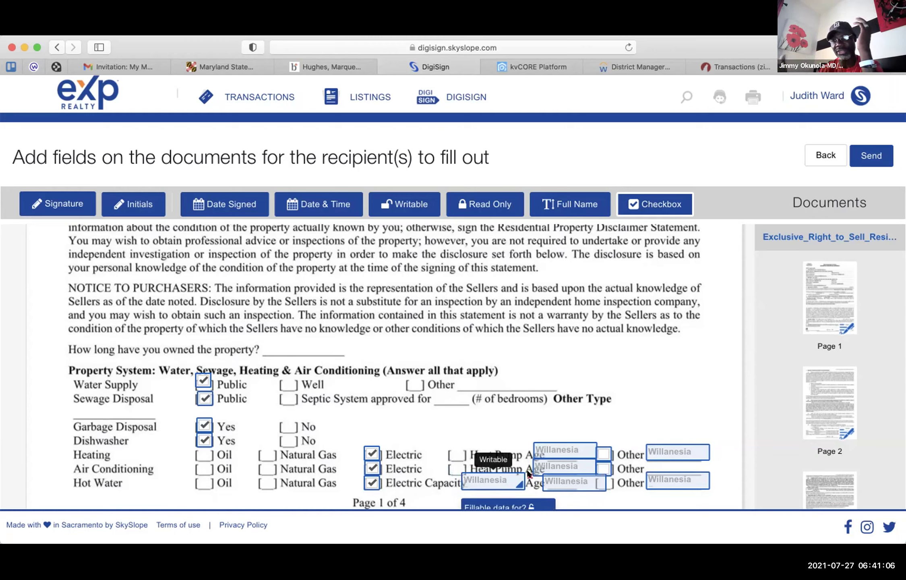
{"action": "key", "text": "BackSpace"}
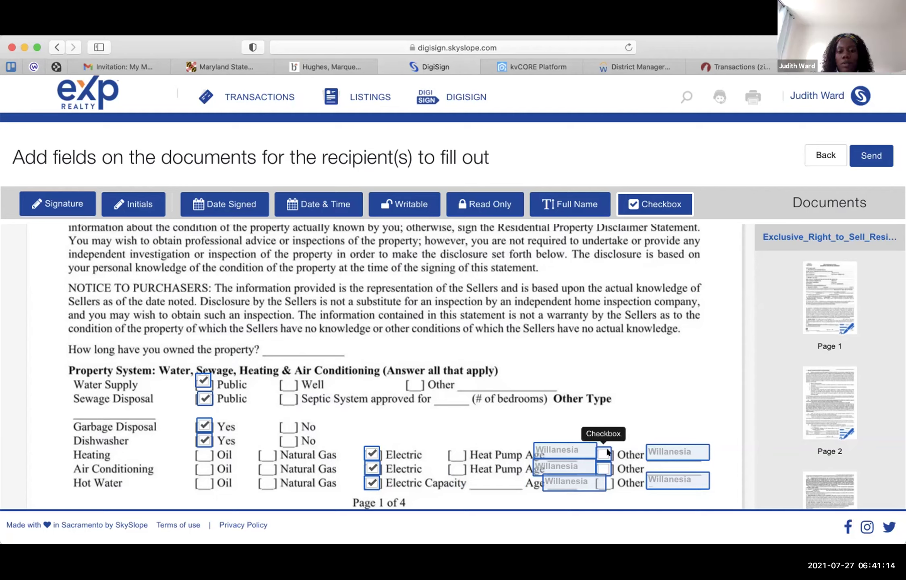
{"action": "left_click", "coordinate": [603, 448]}
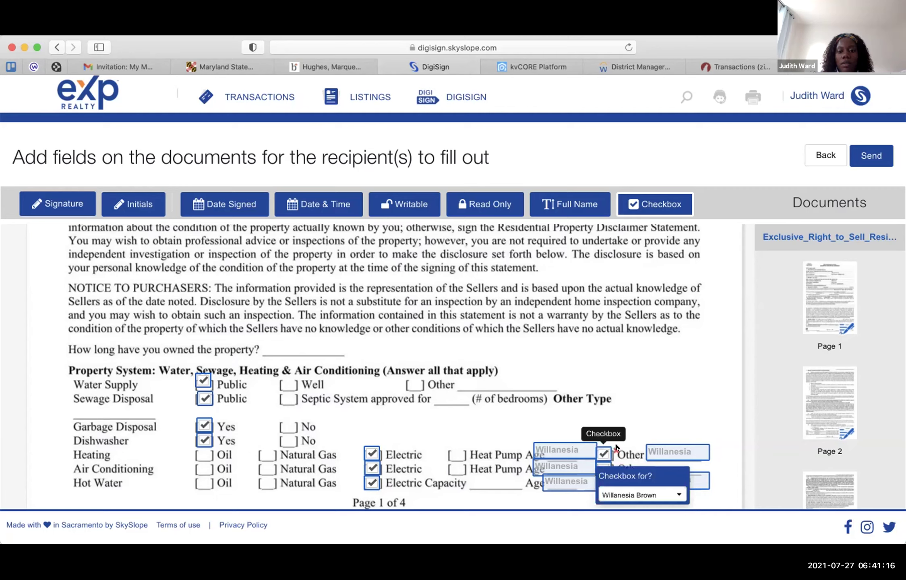
{"action": "left_click", "coordinate": [580, 449]}
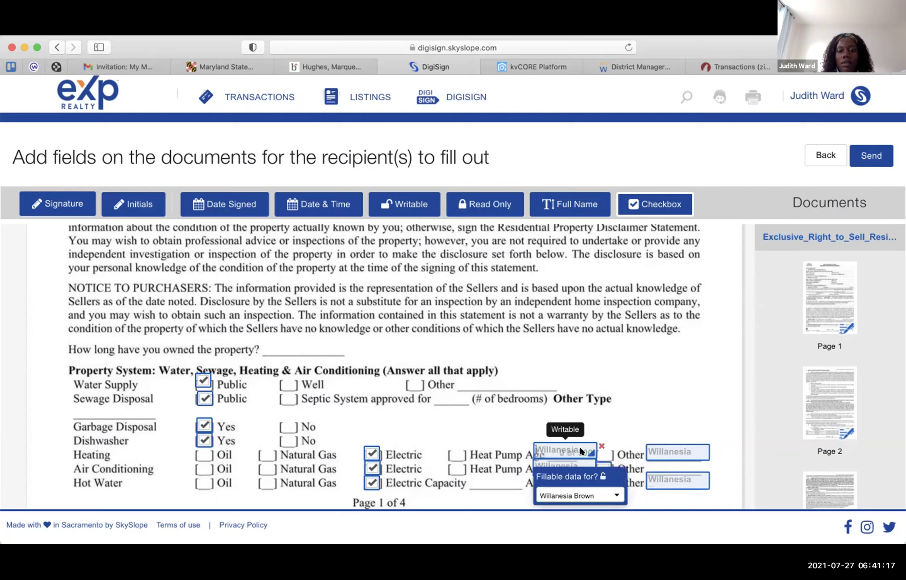
{"action": "left_click", "coordinate": [601, 445]}
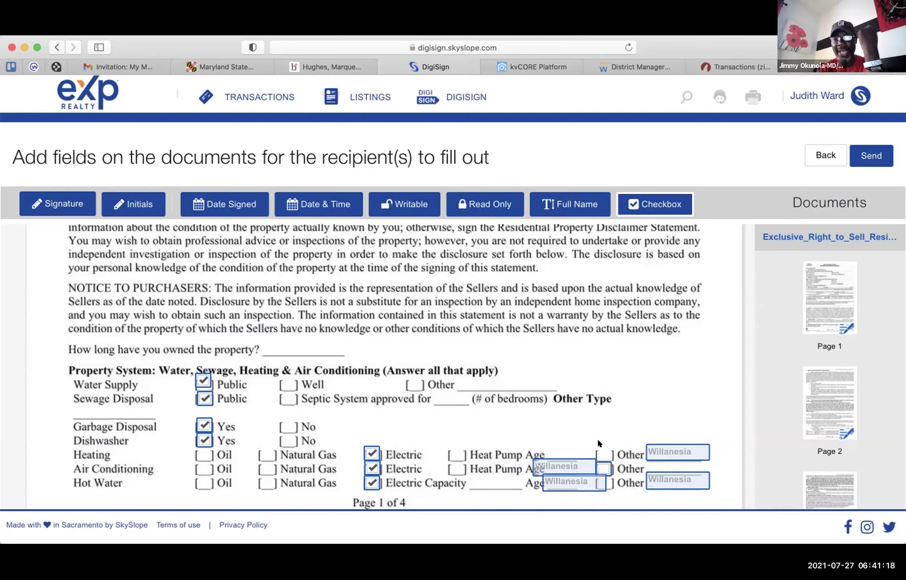
- Remove the Air Conditioning and Hot Water age fields and the remaining Other fields
{"action": "left_click", "coordinate": [591, 463]}
{"action": "left_click", "coordinate": [599, 461]}
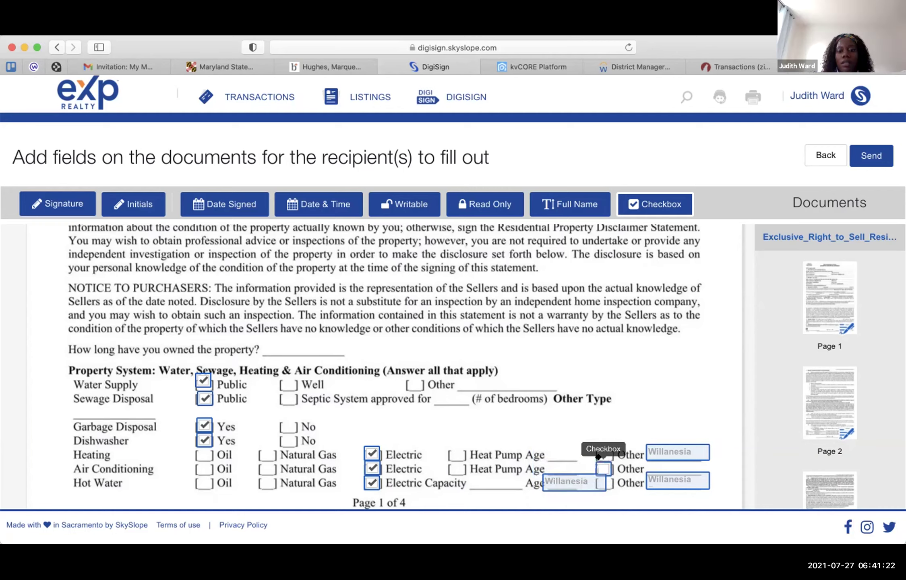
{"action": "left_click", "coordinate": [602, 466]}
{"action": "left_click", "coordinate": [615, 463]}
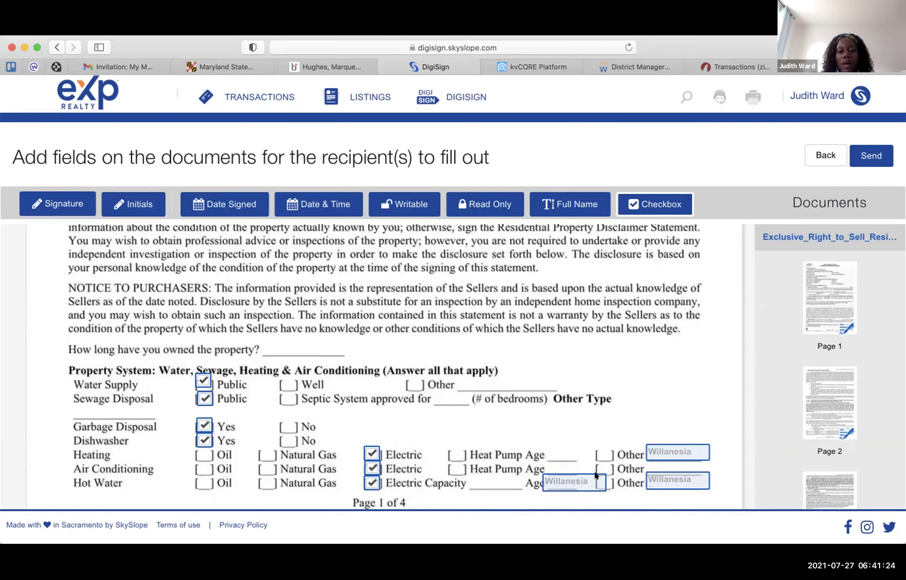
{"action": "left_click", "coordinate": [585, 477]}
{"action": "left_click", "coordinate": [610, 476]}
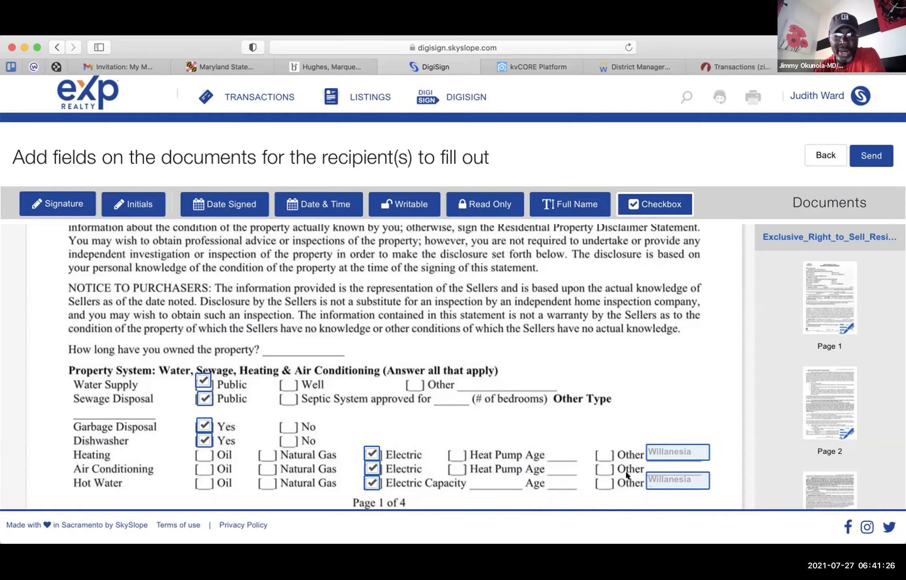
{"action": "left_click", "coordinate": [698, 481]}
{"action": "left_click", "coordinate": [712, 475]}
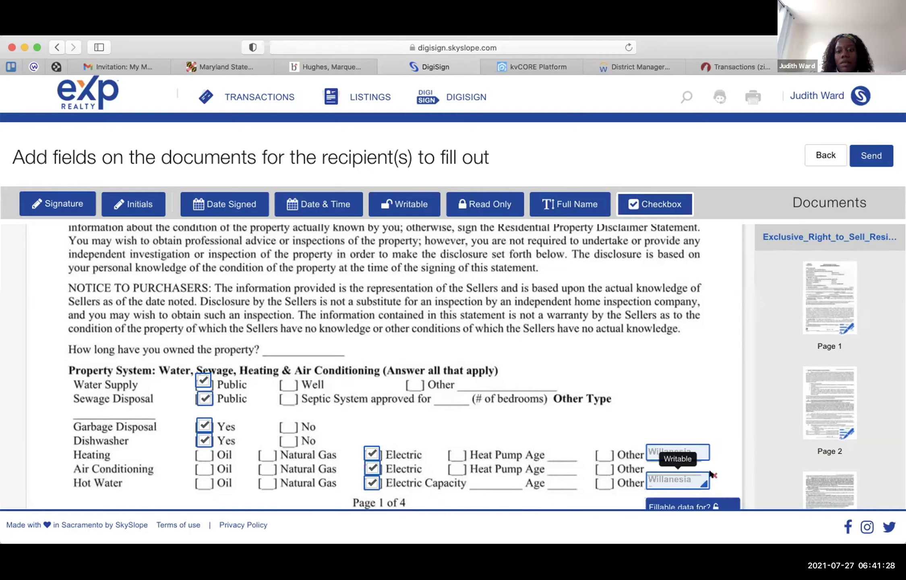
{"action": "left_click", "coordinate": [708, 450]}
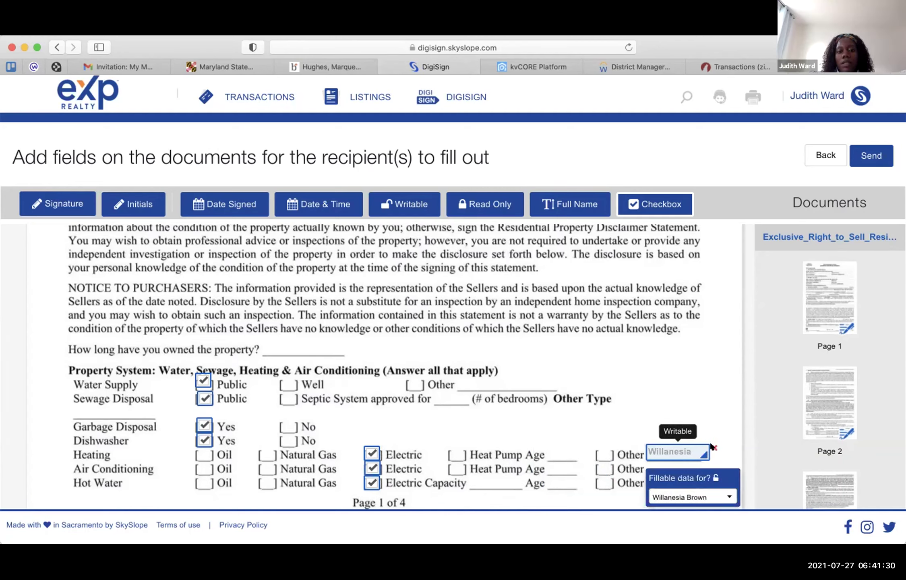
{"action": "left_click", "coordinate": [713, 447]}
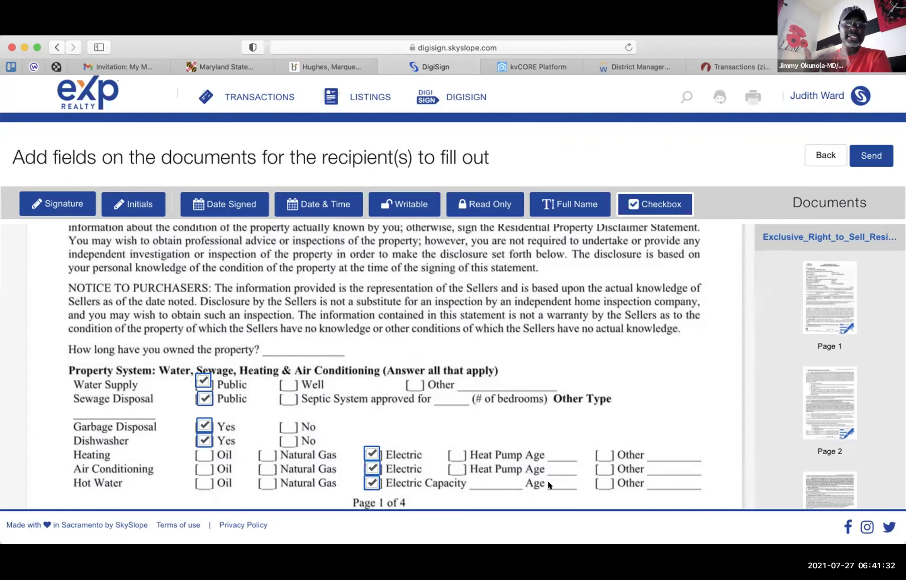
- Scroll past page 1 to the foundation, basement and roof questions on page 2
{"action": "scroll", "coordinate": [548, 483], "scroll_direction": "down", "scroll_amount": 3}
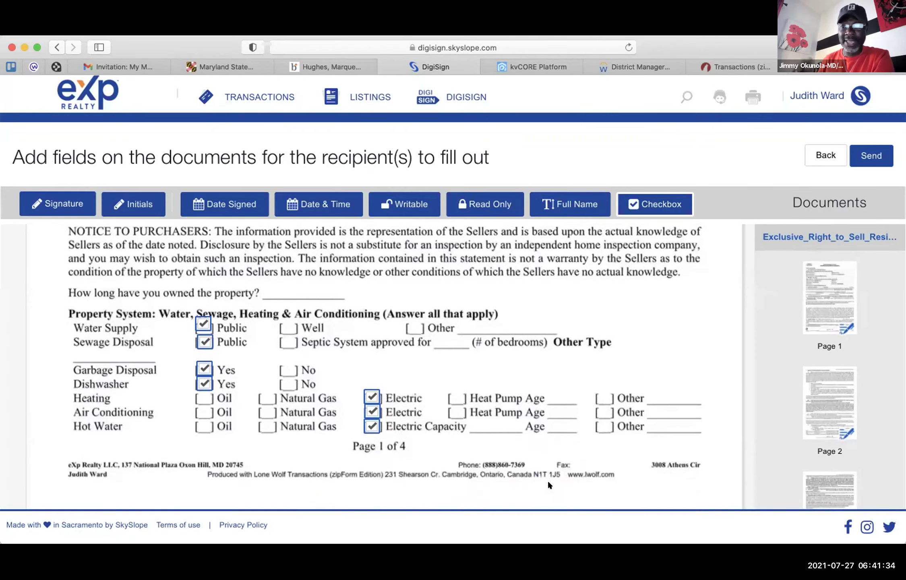
{"action": "scroll", "coordinate": [548, 481], "scroll_direction": "down", "scroll_amount": 3}
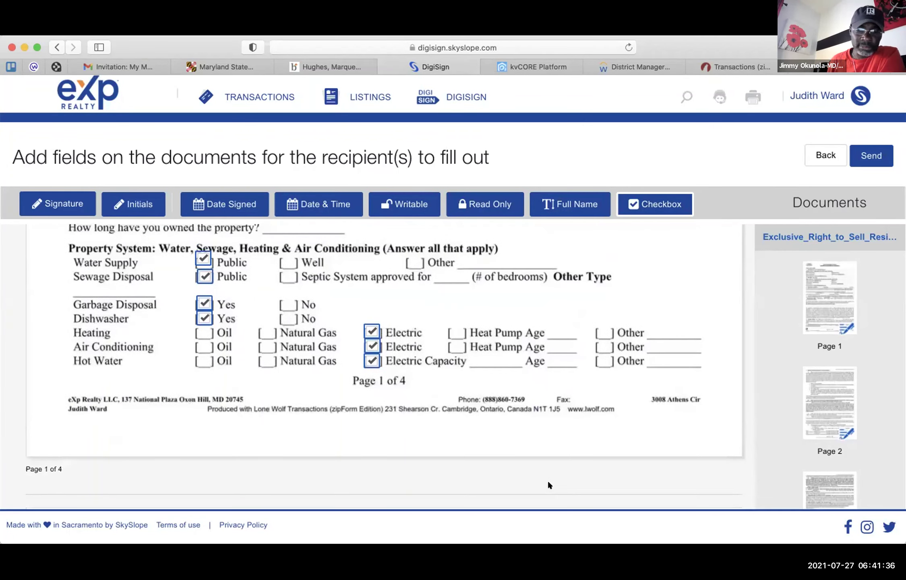
{"action": "scroll", "coordinate": [548, 482], "scroll_direction": "down", "scroll_amount": 10}
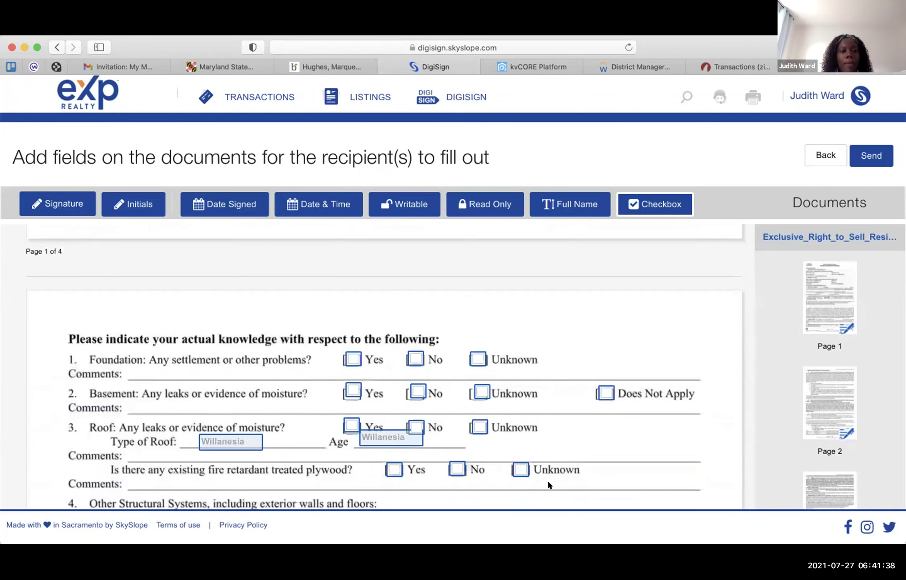
{"action": "scroll", "coordinate": [548, 482], "scroll_direction": "down", "scroll_amount": 4}
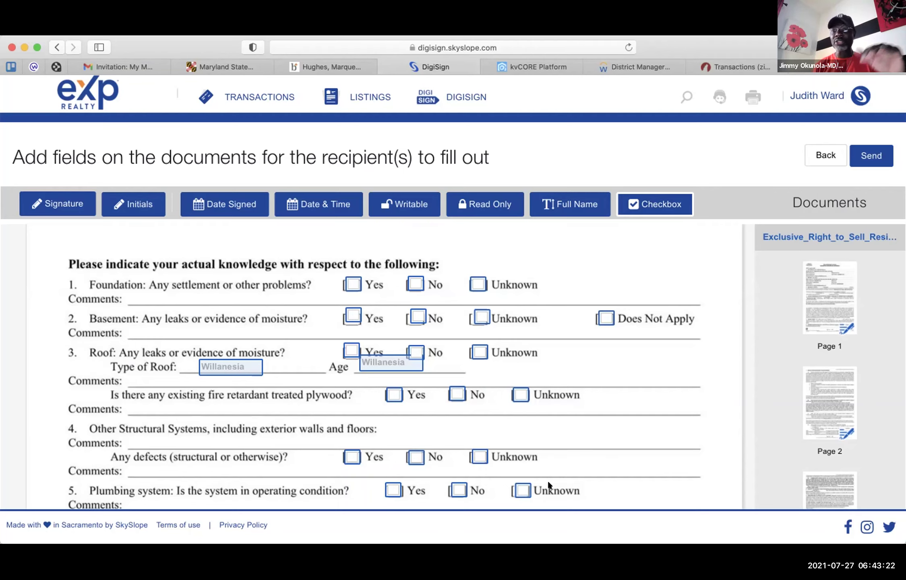
- Review the placed fields on pages 2 and 3 through questions 15–19 and the seller signature area
{"action": "scroll", "coordinate": [548, 483], "scroll_direction": "down", "scroll_amount": 5}
{"action": "scroll", "coordinate": [548, 484], "scroll_direction": "down", "scroll_amount": 2}
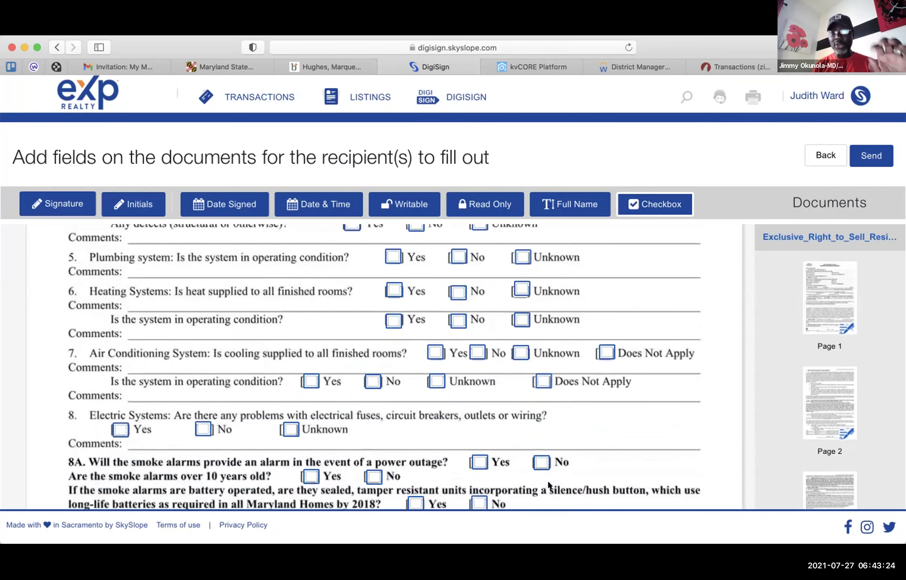
{"action": "scroll", "coordinate": [547, 480], "scroll_direction": "down", "scroll_amount": 2}
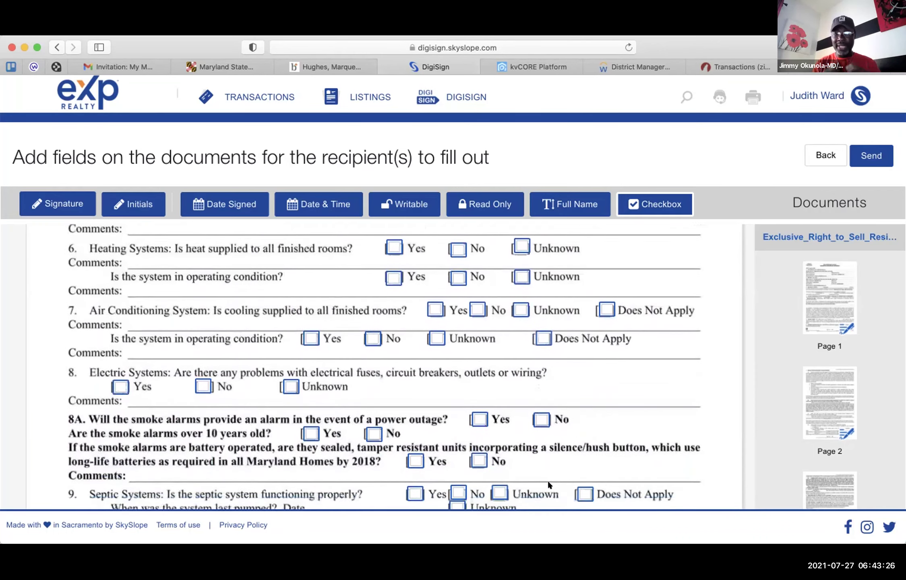
{"action": "scroll", "coordinate": [547, 480], "scroll_direction": "down", "scroll_amount": 2}
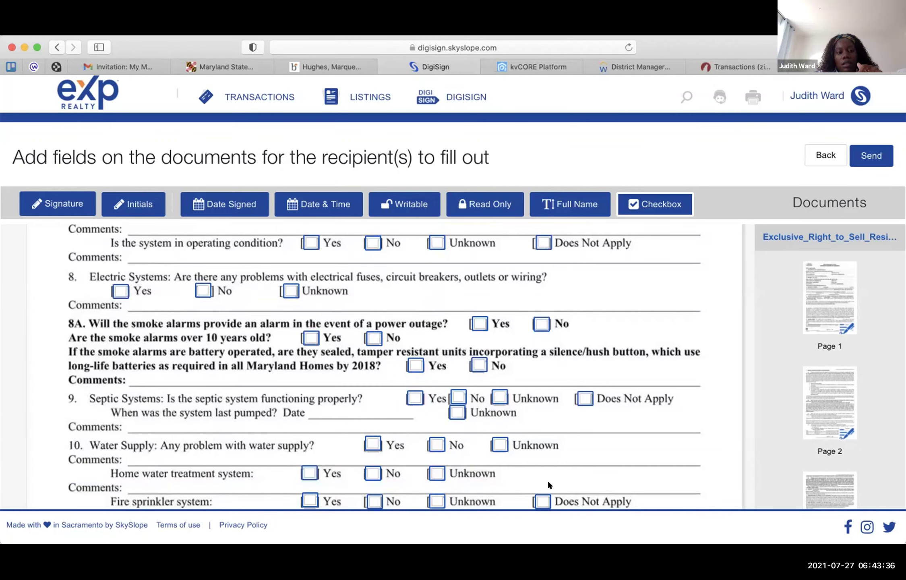
{"action": "scroll", "coordinate": [548, 485], "scroll_direction": "down", "scroll_amount": 5}
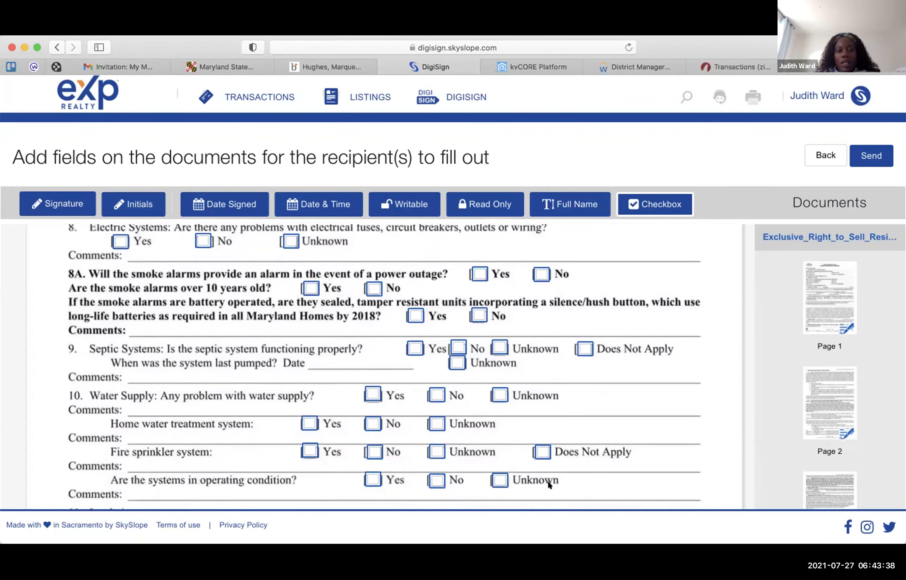
{"action": "scroll", "coordinate": [549, 485], "scroll_direction": "down", "scroll_amount": 1}
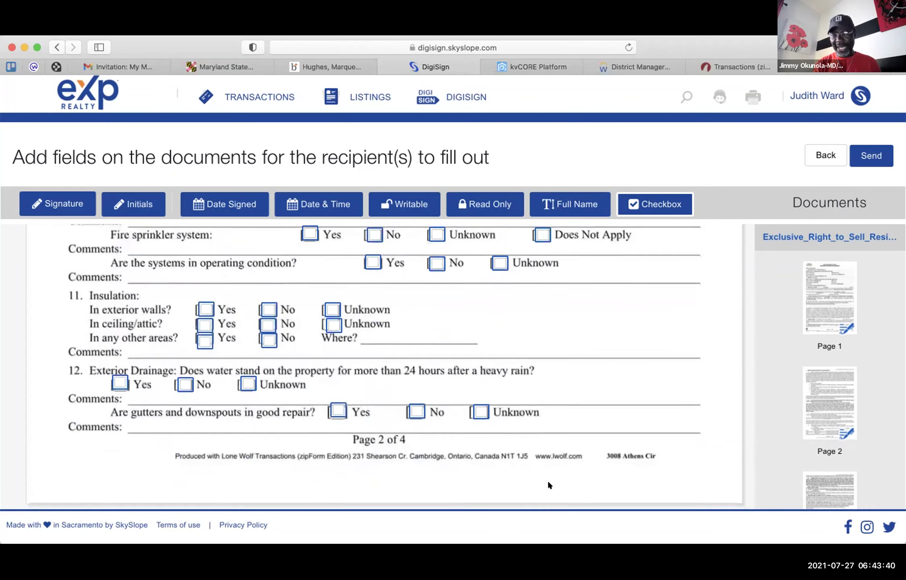
{"action": "scroll", "coordinate": [549, 485], "scroll_direction": "up", "scroll_amount": 5}
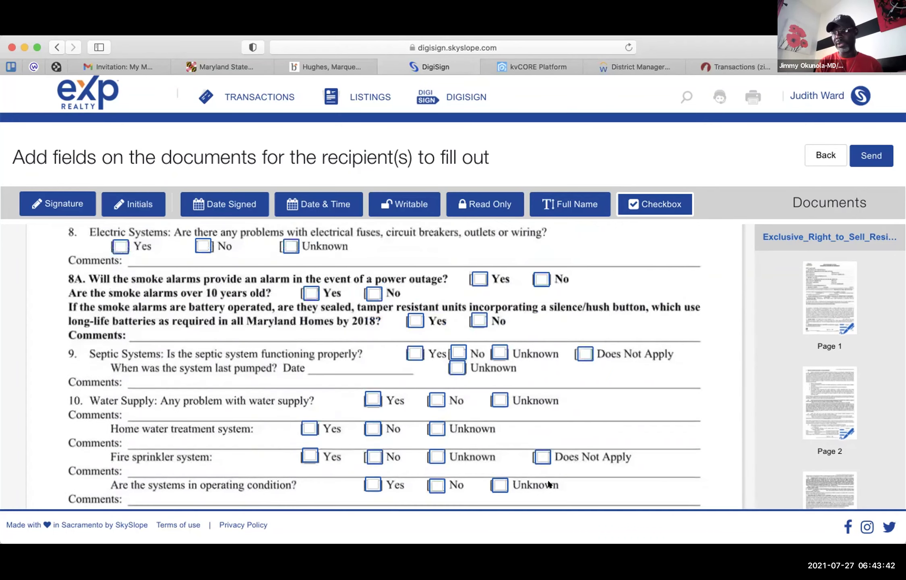
{"action": "scroll", "coordinate": [548, 485], "scroll_direction": "down", "scroll_amount": 5}
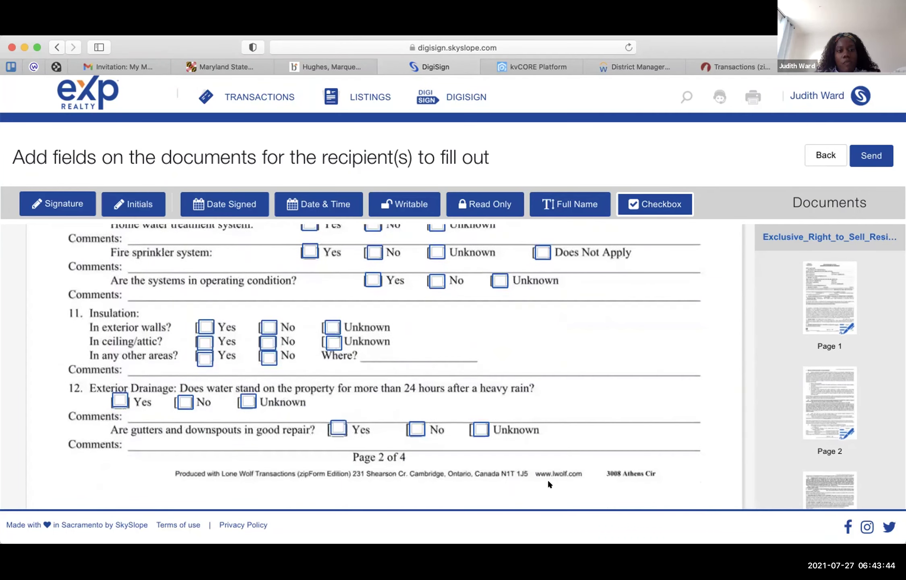
{"action": "scroll", "coordinate": [549, 485], "scroll_direction": "up", "scroll_amount": 2}
{"action": "scroll", "coordinate": [549, 484], "scroll_direction": "up", "scroll_amount": 1}
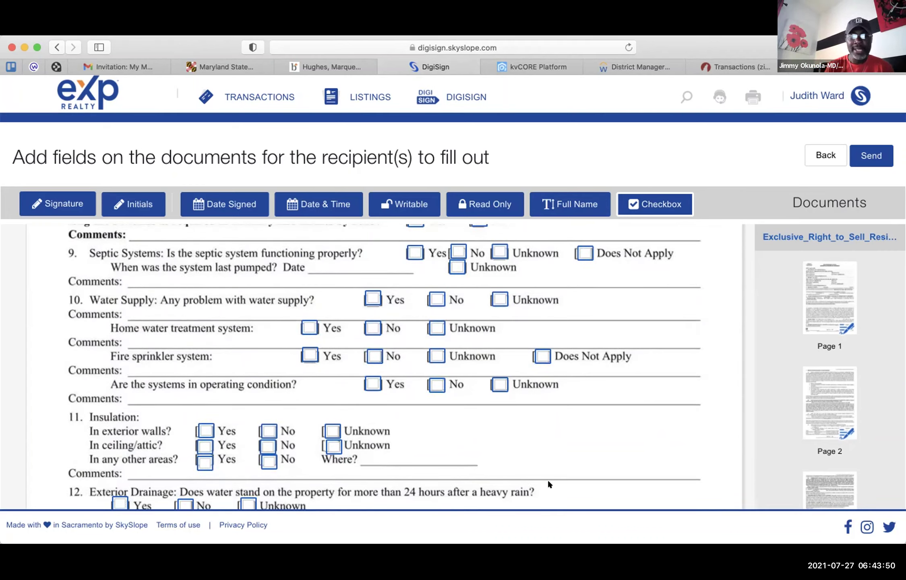
{"action": "scroll", "coordinate": [548, 483], "scroll_direction": "down", "scroll_amount": 3}
{"action": "scroll", "coordinate": [548, 483], "scroll_direction": "down", "scroll_amount": 10}
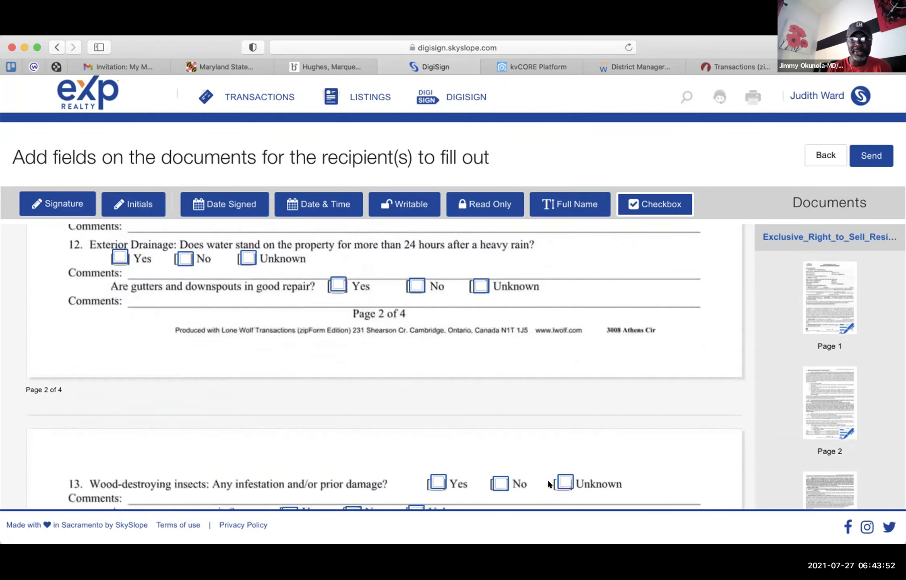
{"action": "scroll", "coordinate": [548, 483], "scroll_direction": "down", "scroll_amount": 4}
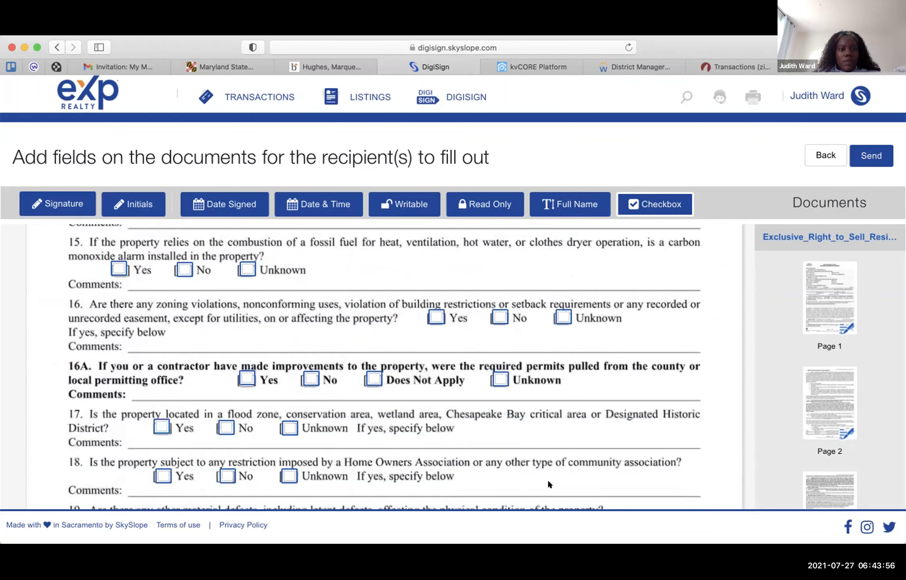
{"action": "scroll", "coordinate": [550, 484], "scroll_direction": "down", "scroll_amount": 10}
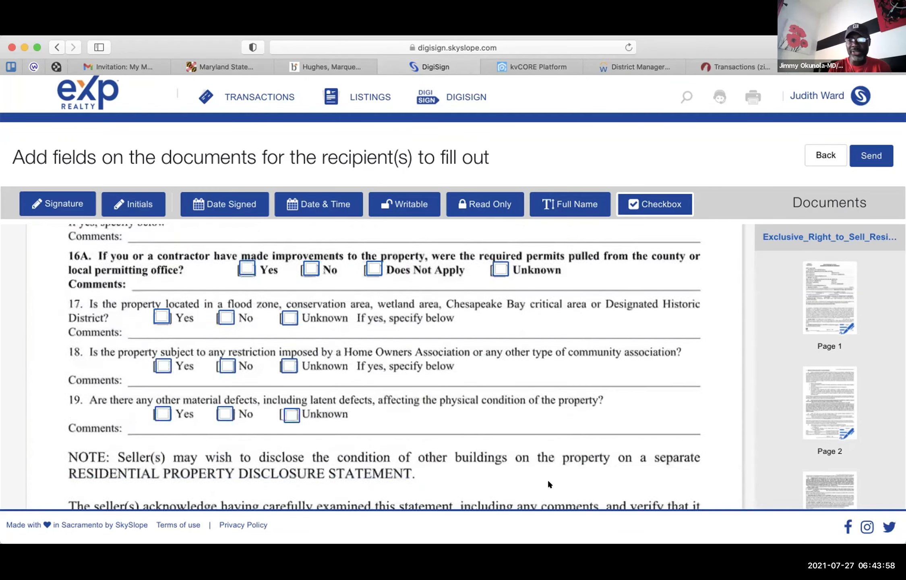
{"action": "scroll", "coordinate": [548, 483], "scroll_direction": "up", "scroll_amount": 3}
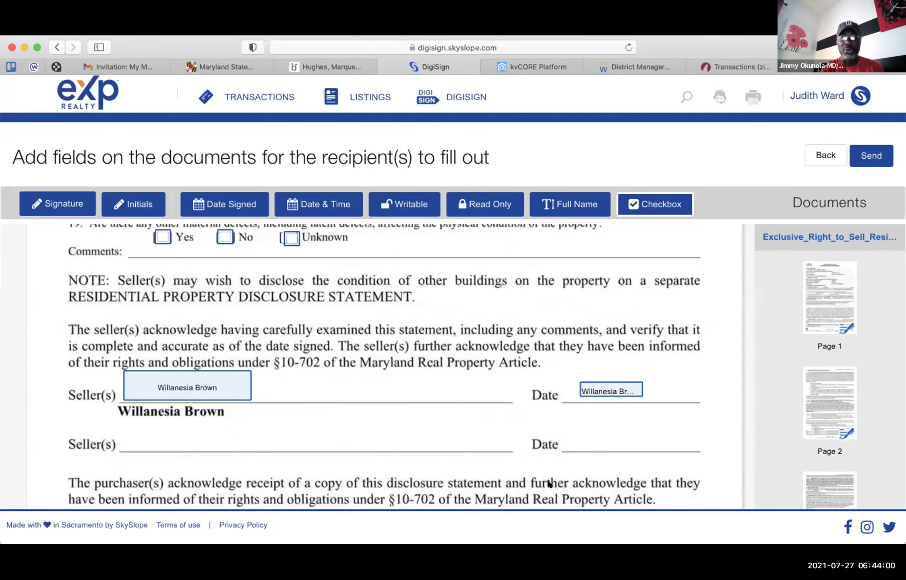
{"action": "scroll", "coordinate": [549, 483], "scroll_direction": "up", "scroll_amount": 2}
{"action": "scroll", "coordinate": [549, 483], "scroll_direction": "down", "scroll_amount": 5}
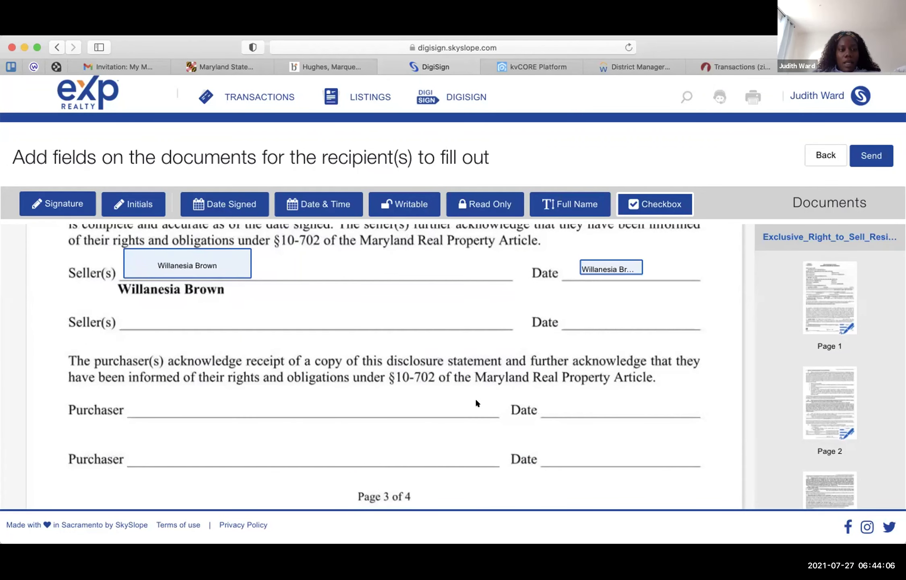
{"action": "scroll", "coordinate": [478, 403], "scroll_direction": "down", "scroll_amount": 6}
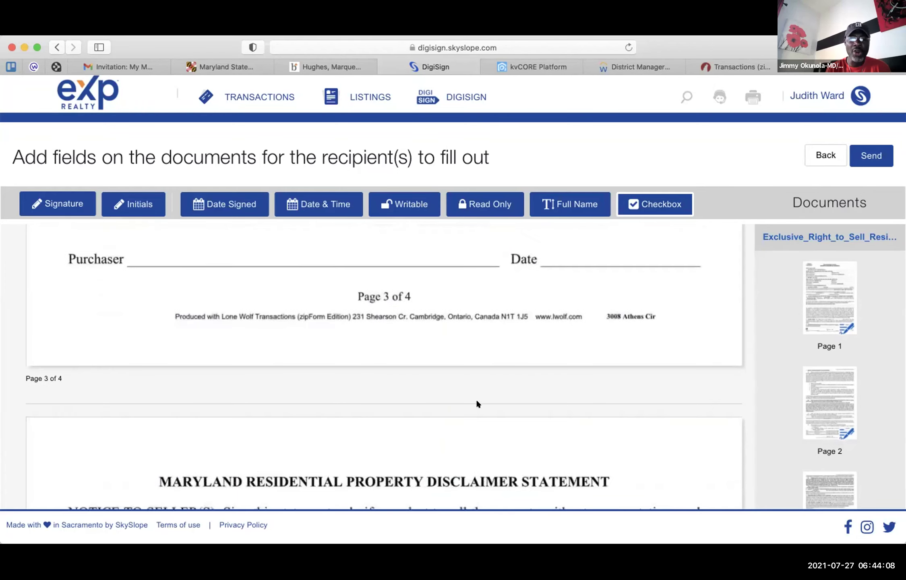
{"action": "scroll", "coordinate": [479, 404], "scroll_direction": "down", "scroll_amount": 7}
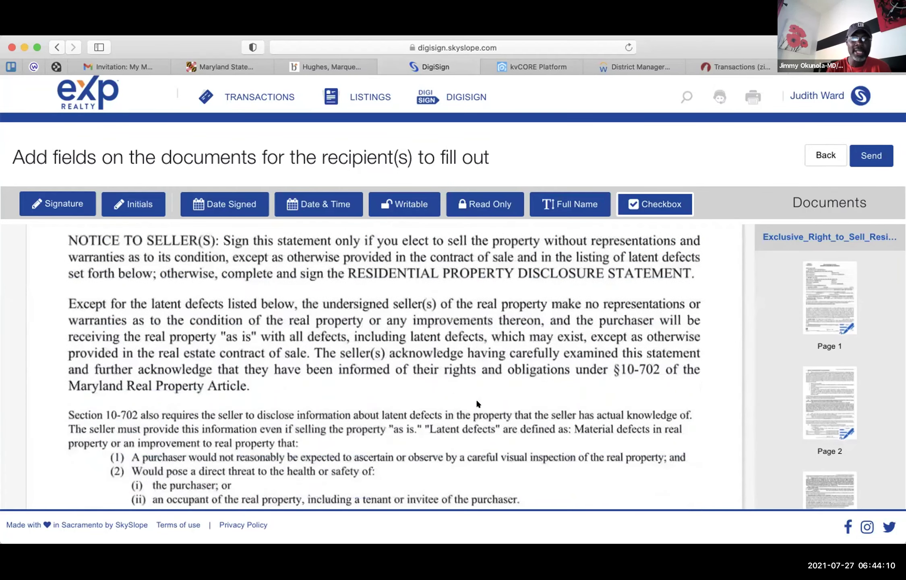
{"action": "scroll", "coordinate": [477, 401], "scroll_direction": "down", "scroll_amount": 4}
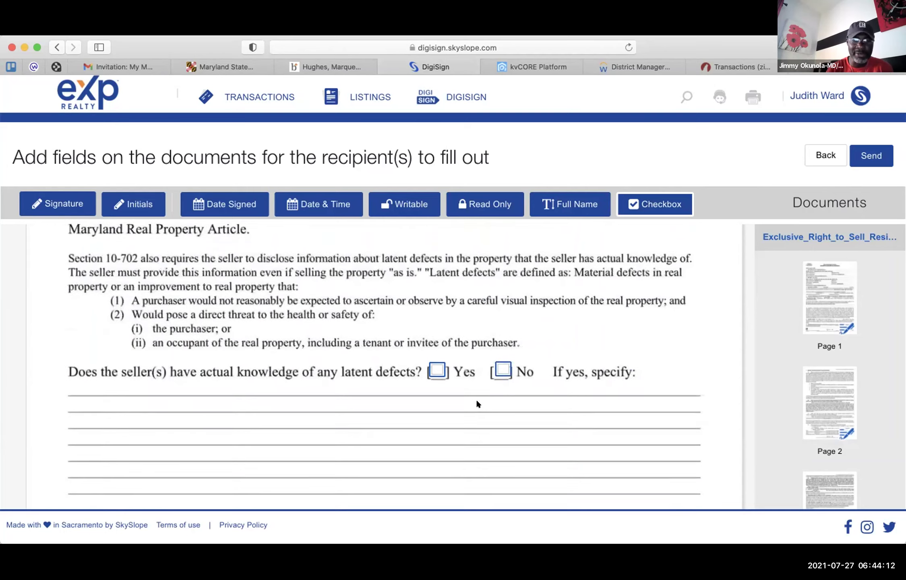
{"action": "left_click", "coordinate": [439, 345]}
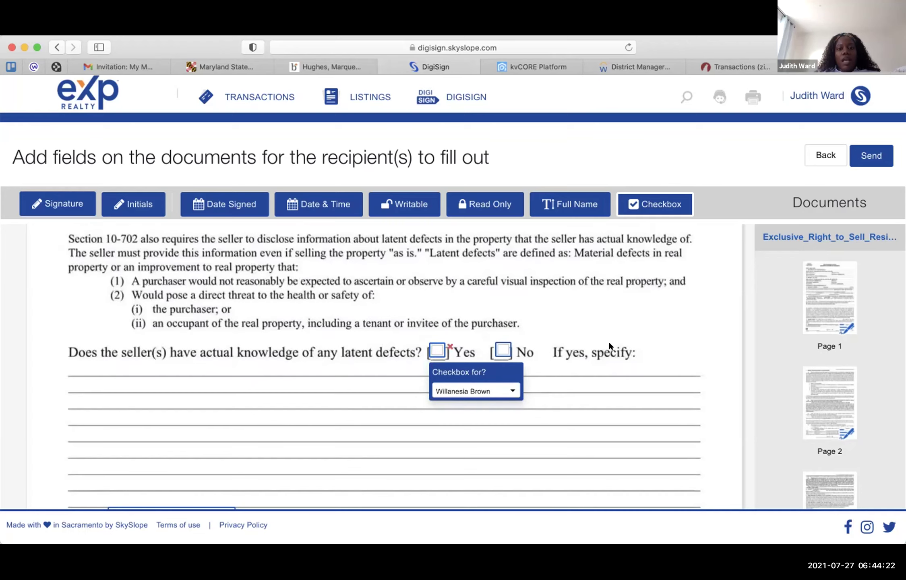
{"action": "scroll", "coordinate": [609, 341], "scroll_direction": "down", "scroll_amount": 5}
{"action": "scroll", "coordinate": [610, 344], "scroll_direction": "up", "scroll_amount": 1}
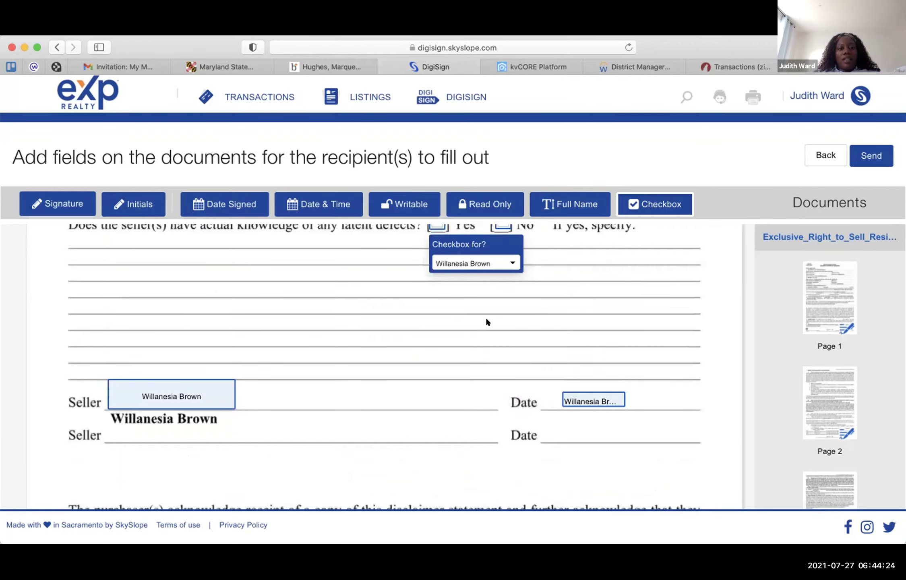
{"action": "scroll", "coordinate": [539, 329], "scroll_direction": "up", "scroll_amount": 4}
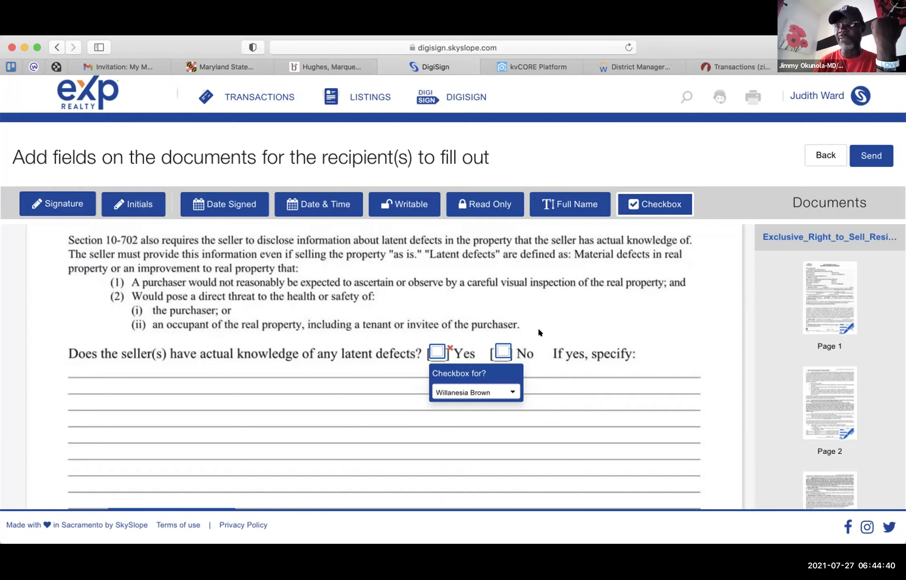
{"action": "scroll", "coordinate": [539, 329], "scroll_direction": "down", "scroll_amount": 2}
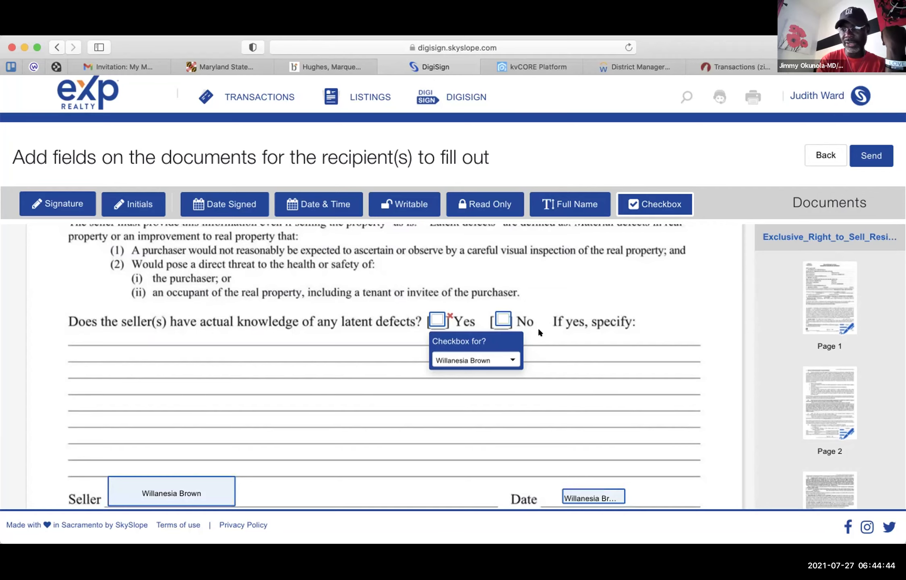
{"action": "scroll", "coordinate": [539, 331], "scroll_direction": "down", "scroll_amount": 2}
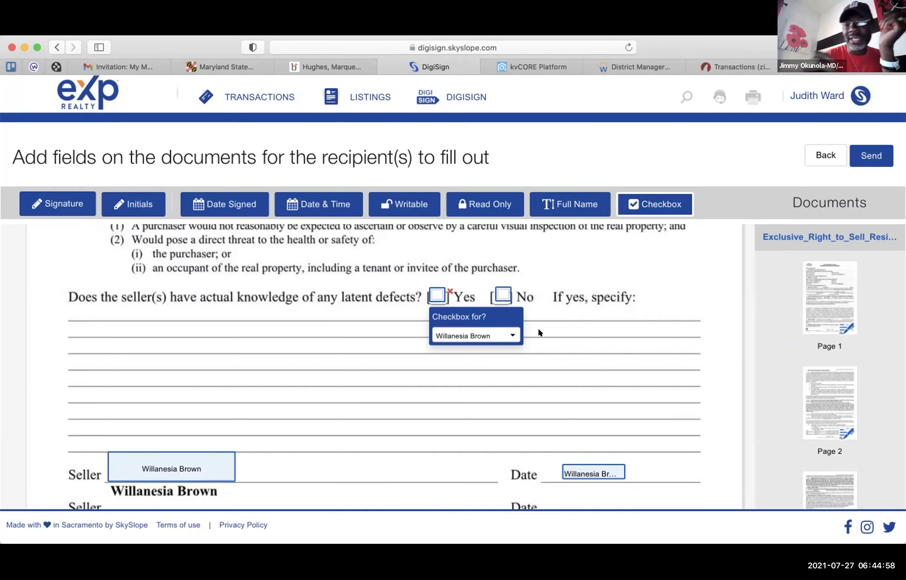
{"action": "scroll", "coordinate": [539, 329], "scroll_direction": "down", "scroll_amount": 1}
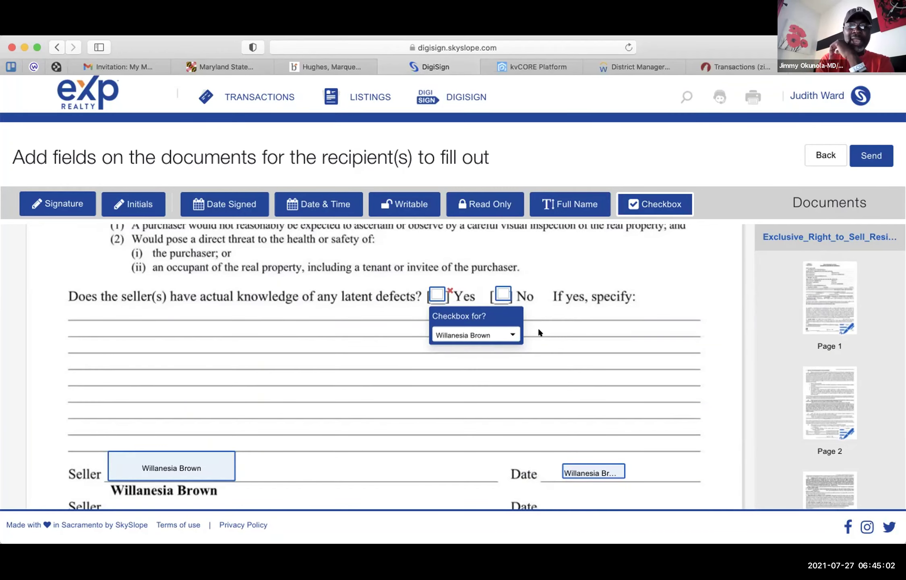
{"action": "scroll", "coordinate": [539, 330], "scroll_direction": "down", "scroll_amount": 2}
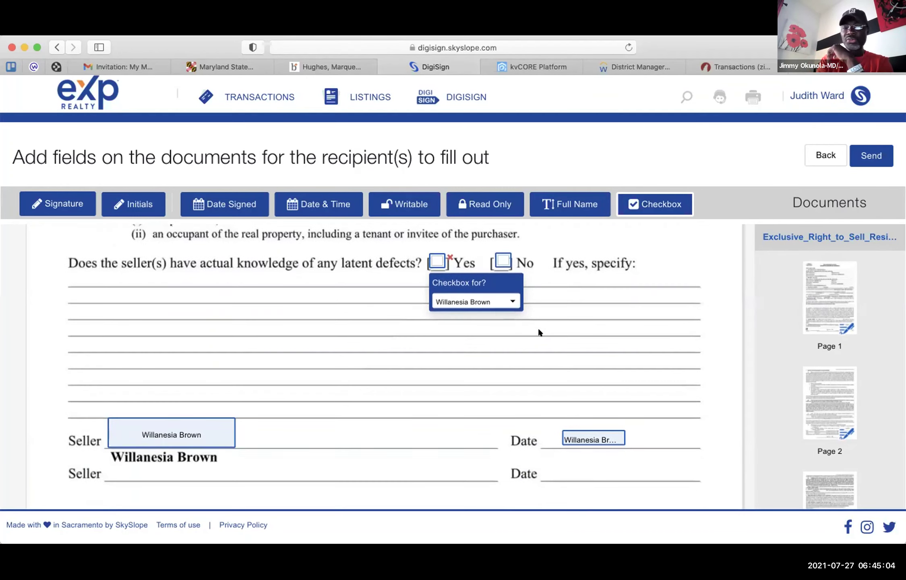
- Delete the seller signature and date-signed fields on the Disclaimer Statement, then review the page
{"action": "left_click", "coordinate": [229, 424]}
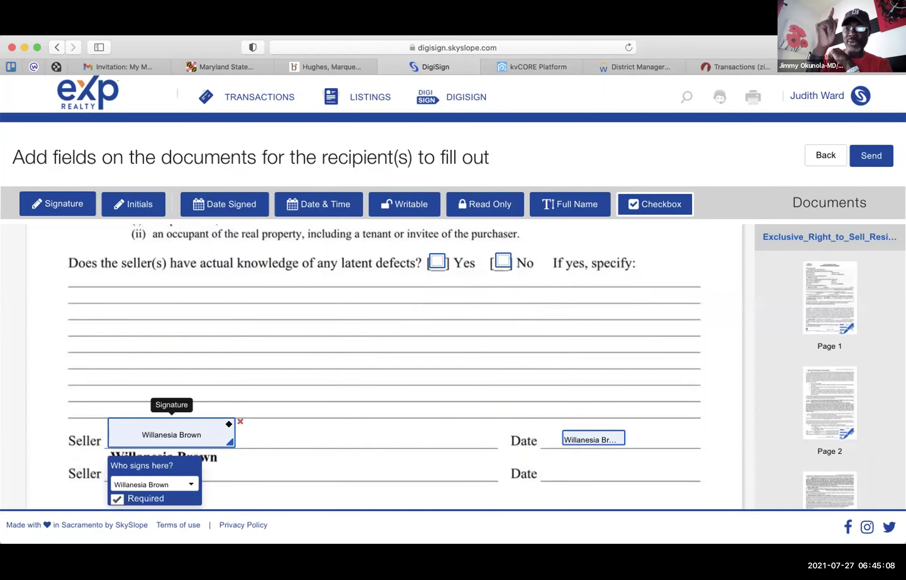
{"action": "left_click", "coordinate": [237, 420]}
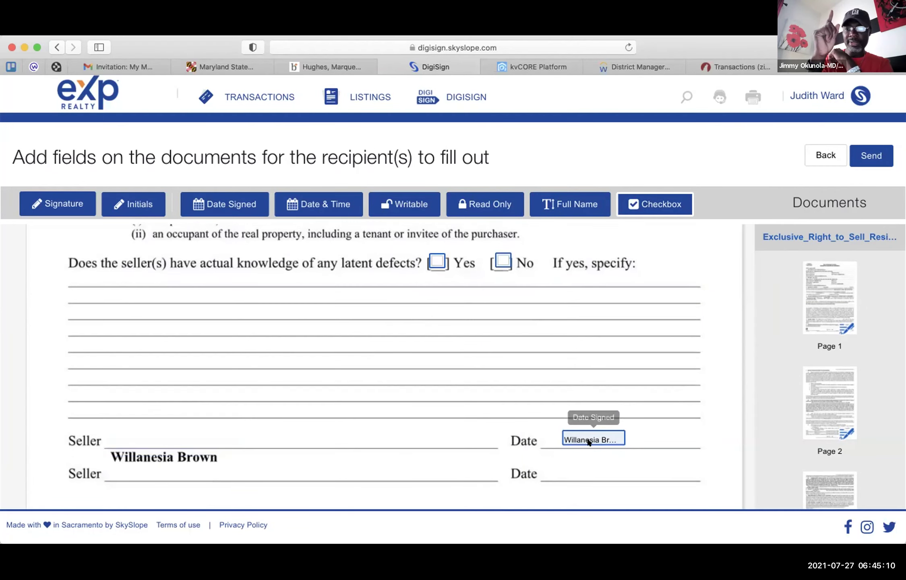
{"action": "left_click", "coordinate": [620, 427]}
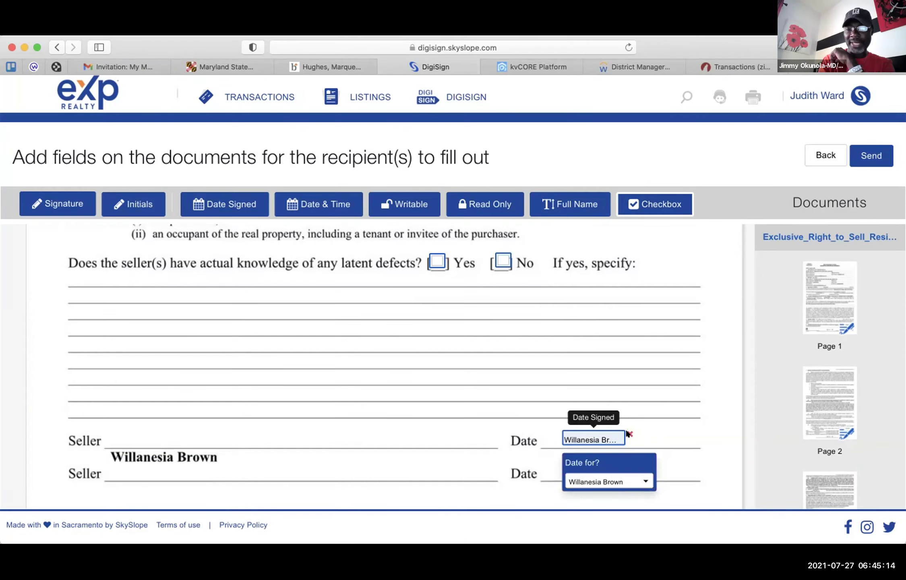
{"action": "left_click", "coordinate": [629, 434]}
{"action": "scroll", "coordinate": [489, 423], "scroll_direction": "down", "scroll_amount": 3}
{"action": "scroll", "coordinate": [489, 424], "scroll_direction": "down", "scroll_amount": 3}
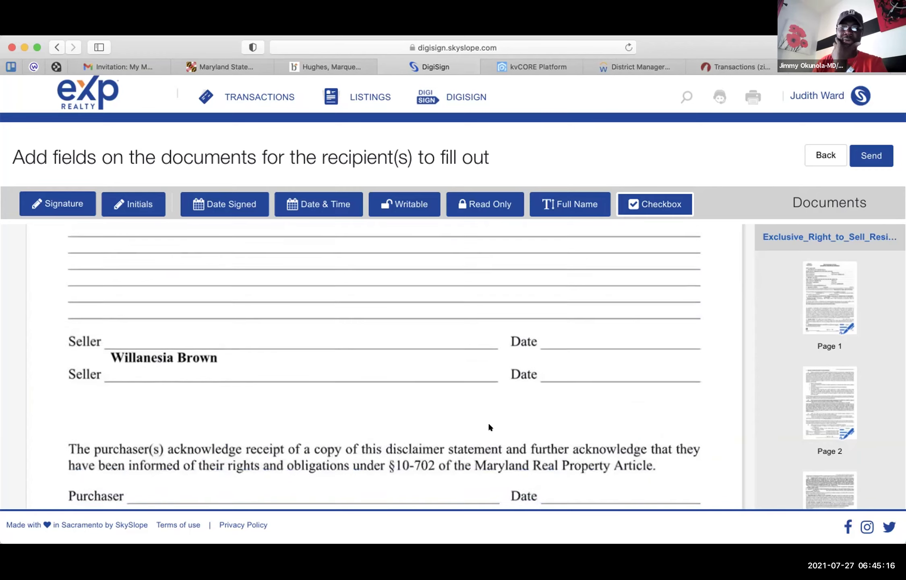
{"action": "scroll", "coordinate": [489, 426], "scroll_direction": "down", "scroll_amount": 3}
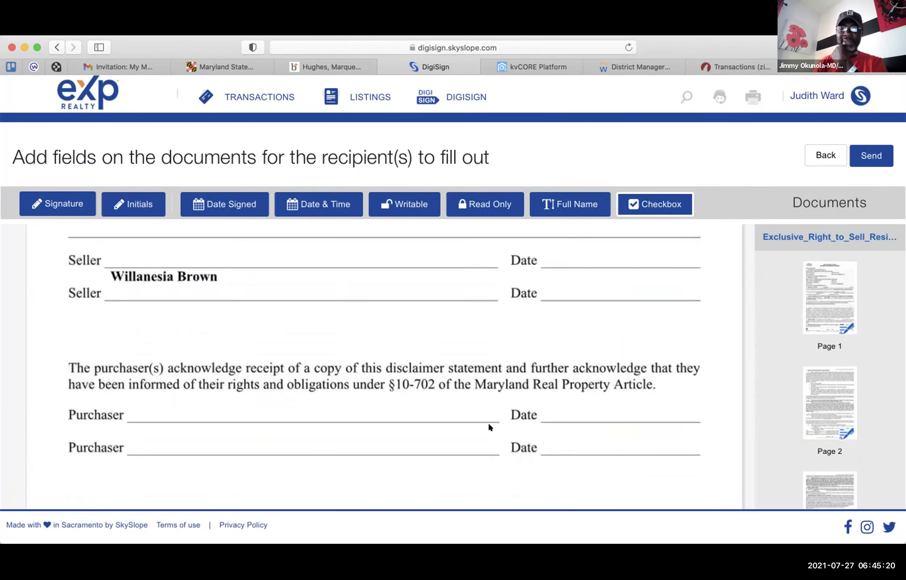
{"action": "scroll", "coordinate": [489, 424], "scroll_direction": "down", "scroll_amount": 5}
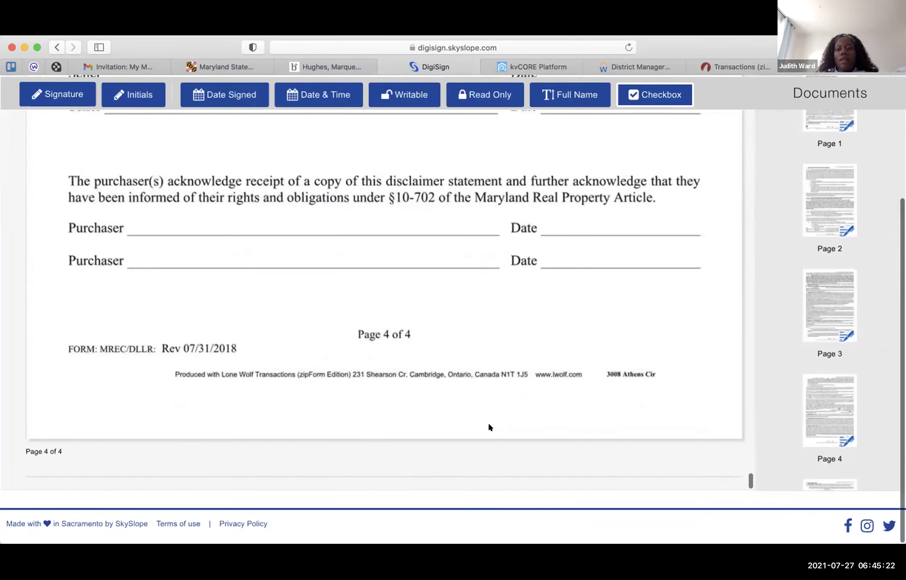
{"action": "scroll", "coordinate": [818, 356], "scroll_direction": "down", "scroll_amount": 15}
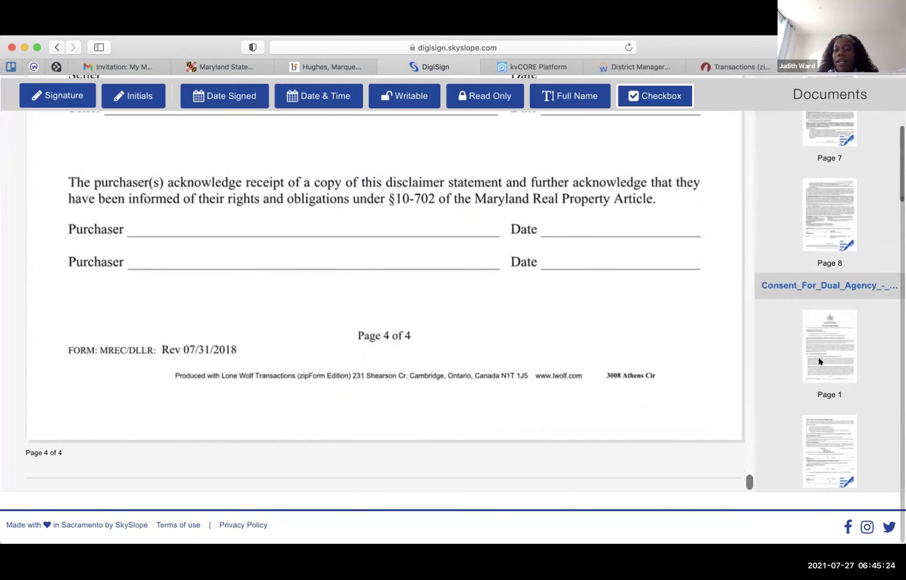
{"action": "scroll", "coordinate": [820, 361], "scroll_direction": "up", "scroll_amount": 12}
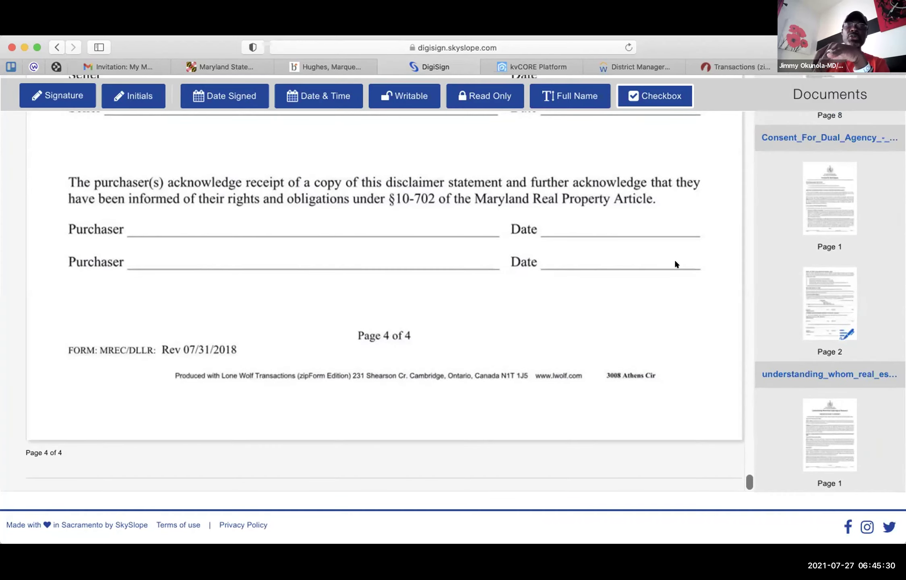
{"action": "scroll", "coordinate": [675, 262], "scroll_direction": "up", "scroll_amount": 15}
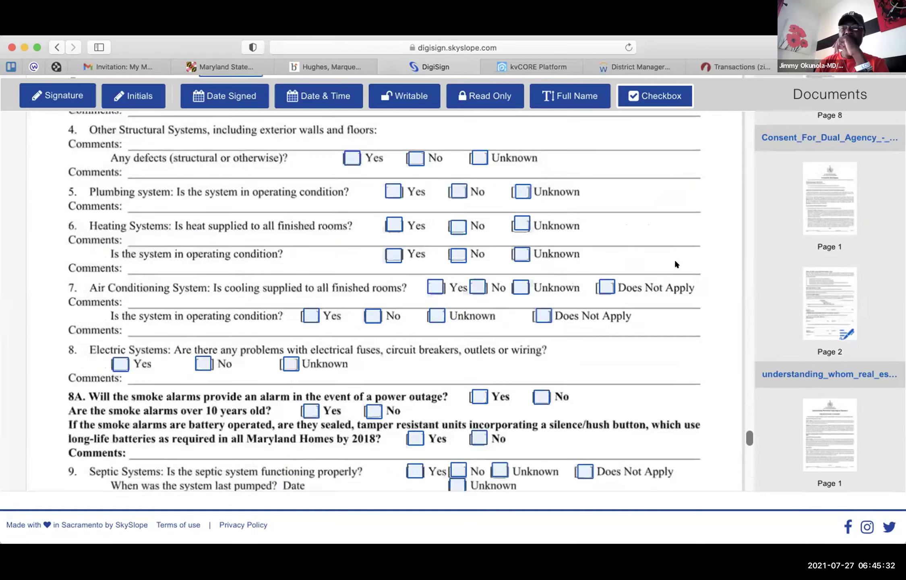
{"action": "scroll", "coordinate": [675, 264], "scroll_direction": "up", "scroll_amount": 20}
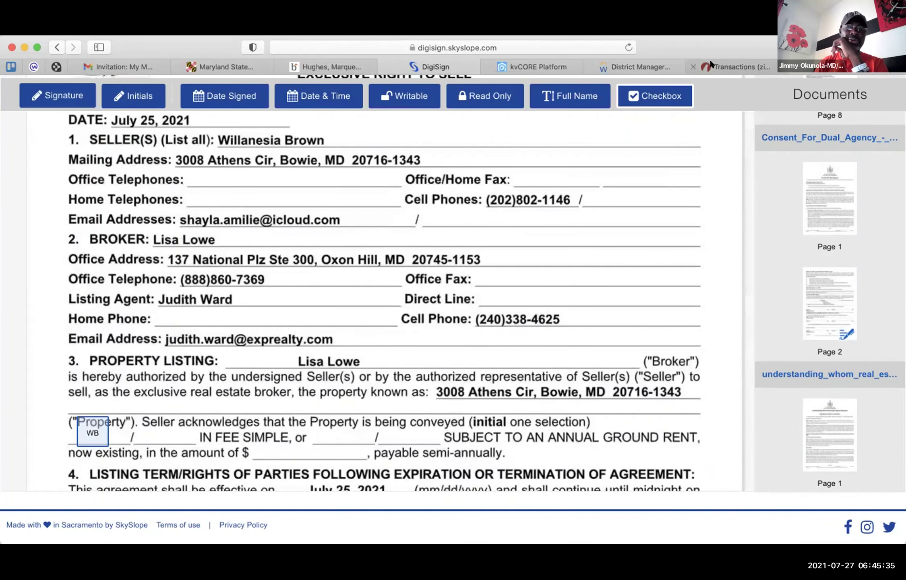
- Sign back in to the zipForm transactions site with the NAR realtor login
{"action": "left_click", "coordinate": [711, 65]}
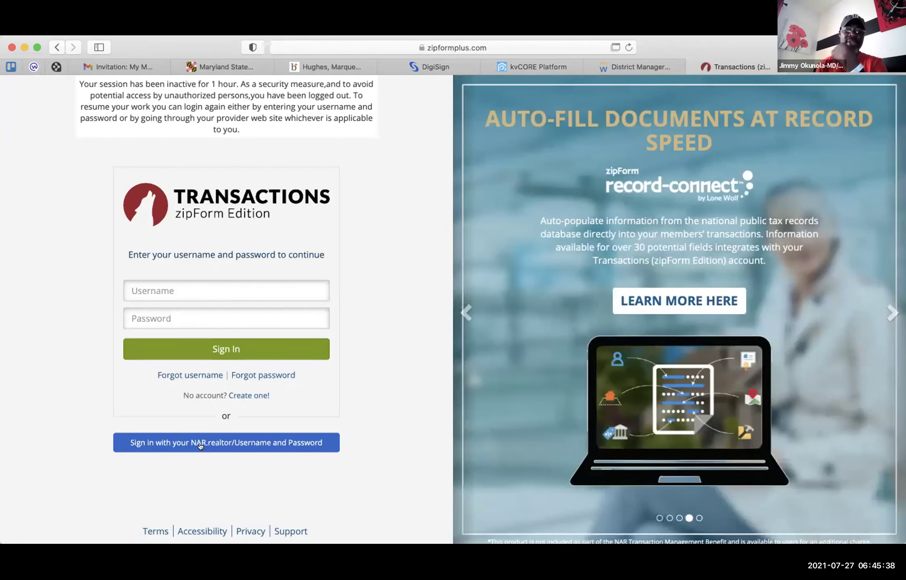
{"action": "left_click", "coordinate": [200, 446]}
{"action": "left_click", "coordinate": [579, 231]}
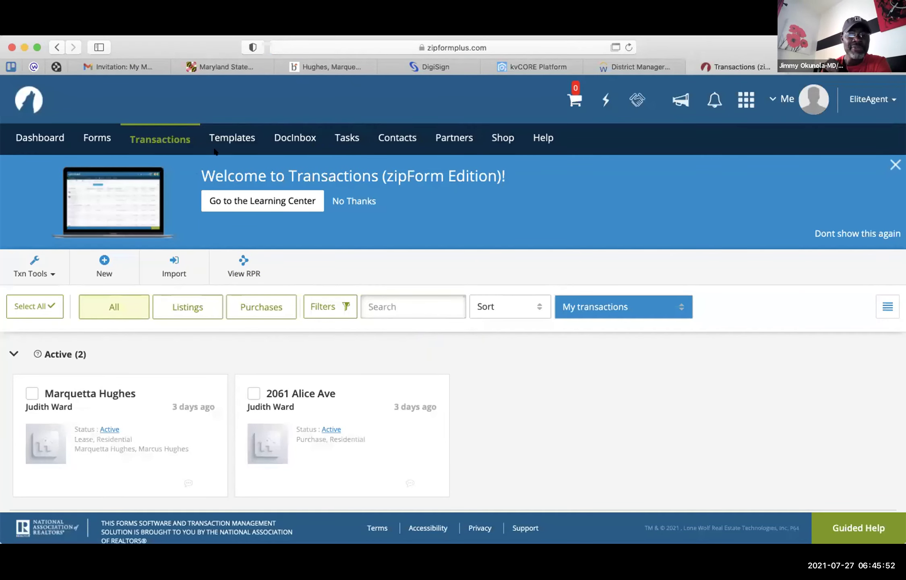
- Go to the Forms editor and dismiss the Maryland REALTORS form libraries panel
{"action": "left_click", "coordinate": [94, 137]}
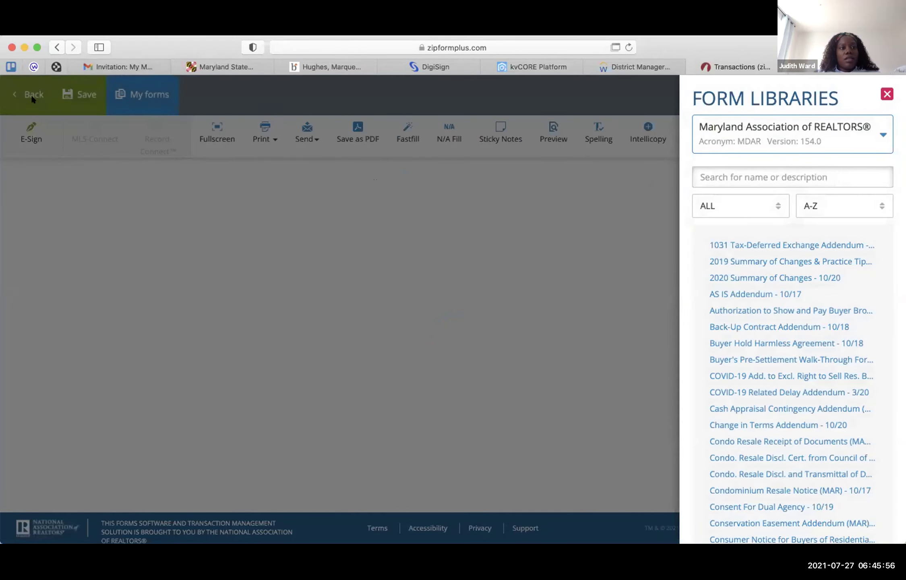
{"action": "left_click", "coordinate": [575, 216]}
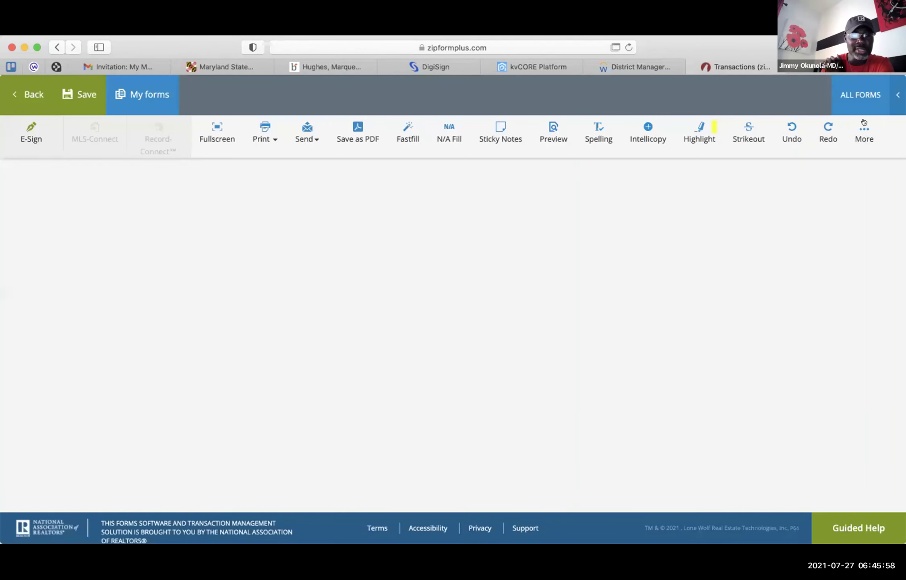
{"action": "left_click", "coordinate": [852, 105]}
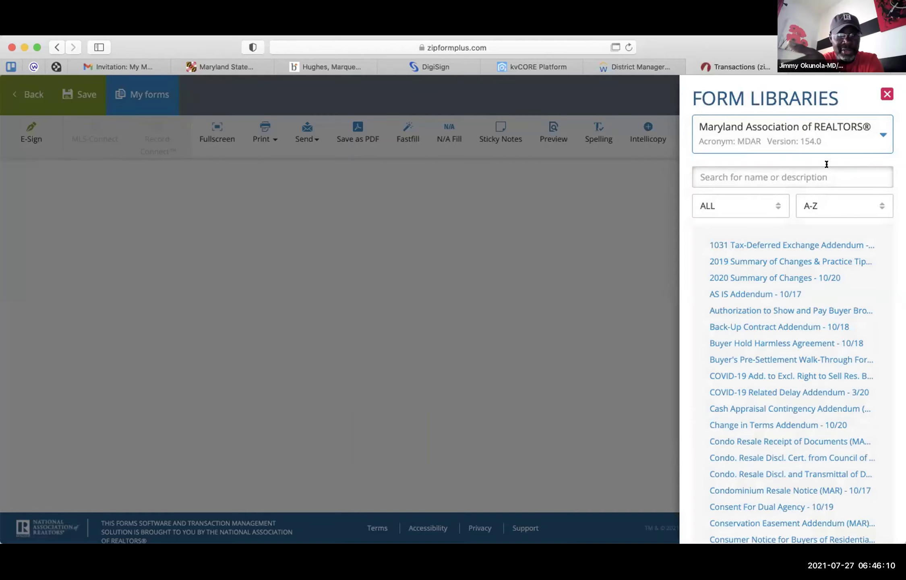
{"action": "left_click", "coordinate": [887, 96]}
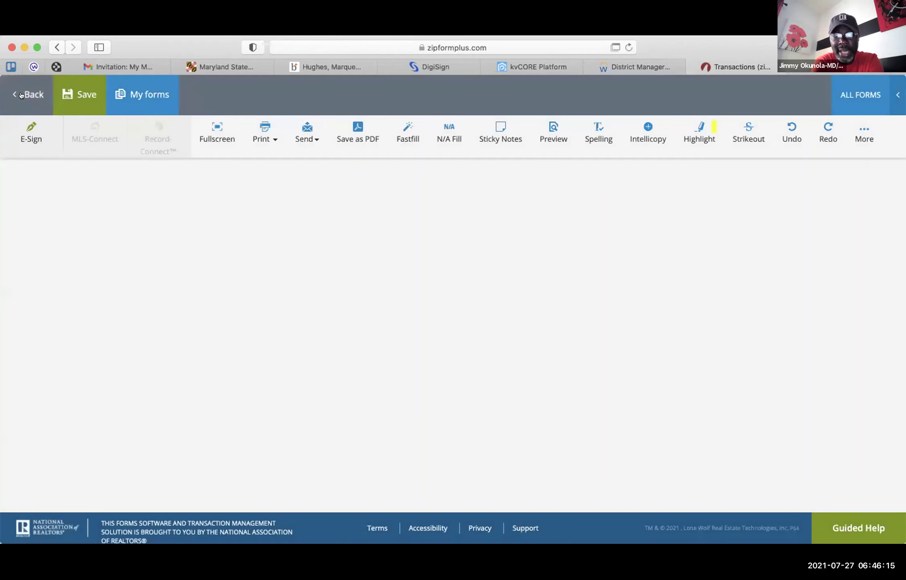
- Open the prospect listing transaction's Documents list with the form libraries shown beside it
{"action": "left_click", "coordinate": [30, 94]}
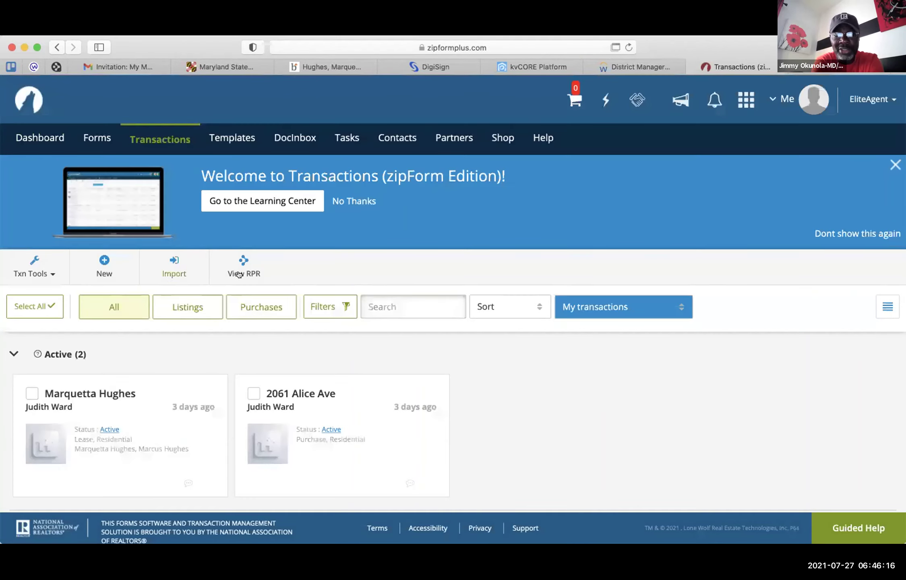
{"action": "scroll", "coordinate": [318, 356], "scroll_direction": "down", "scroll_amount": 8}
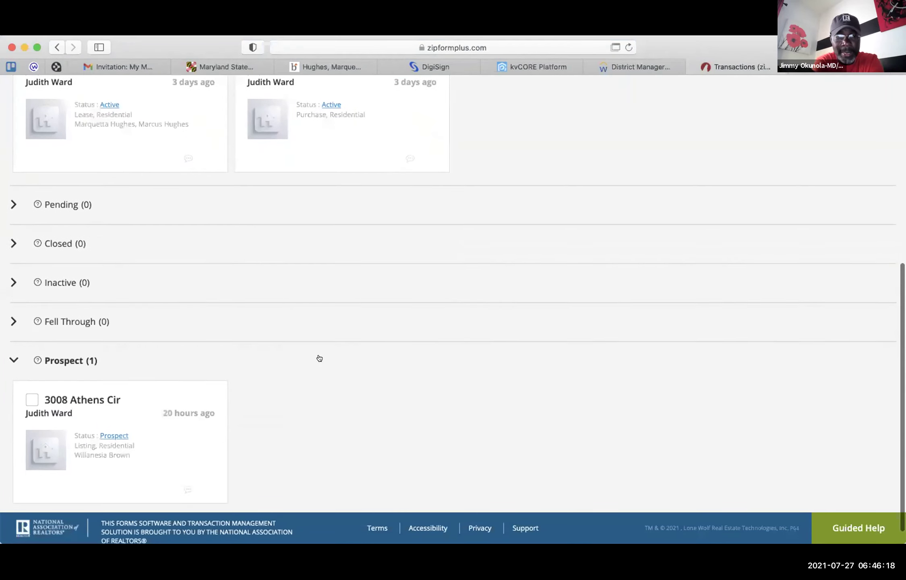
{"action": "scroll", "coordinate": [319, 358], "scroll_direction": "down", "scroll_amount": 1}
{"action": "left_click", "coordinate": [88, 379]}
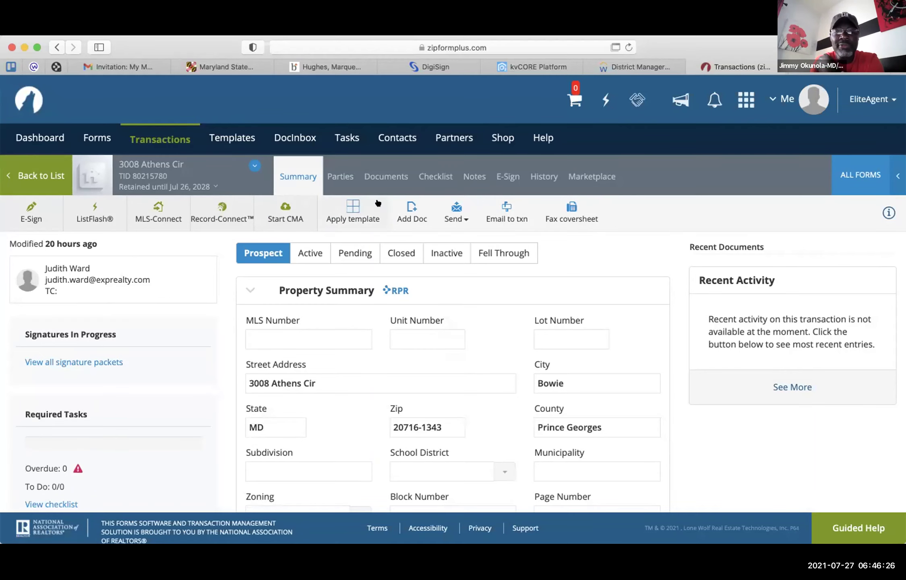
{"action": "left_click", "coordinate": [374, 175]}
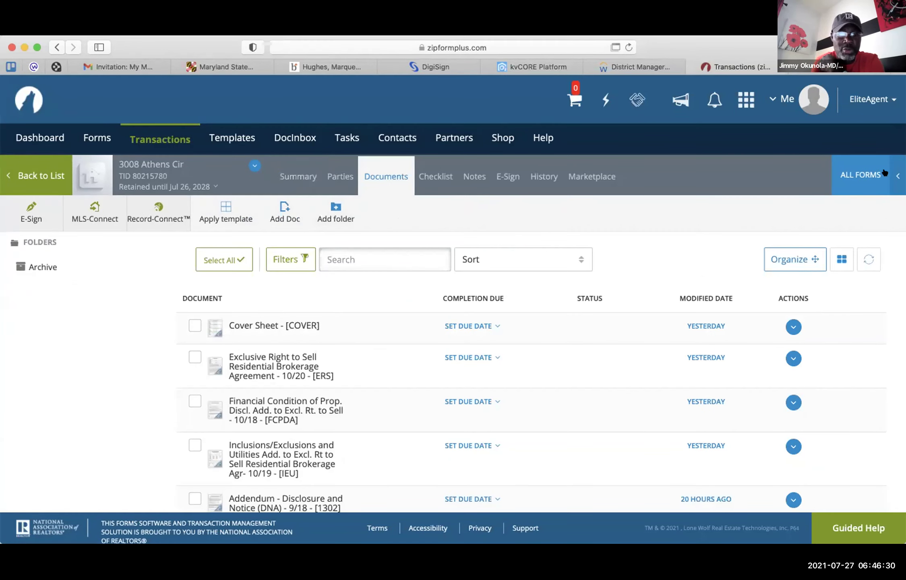
{"action": "left_click", "coordinate": [855, 173]}
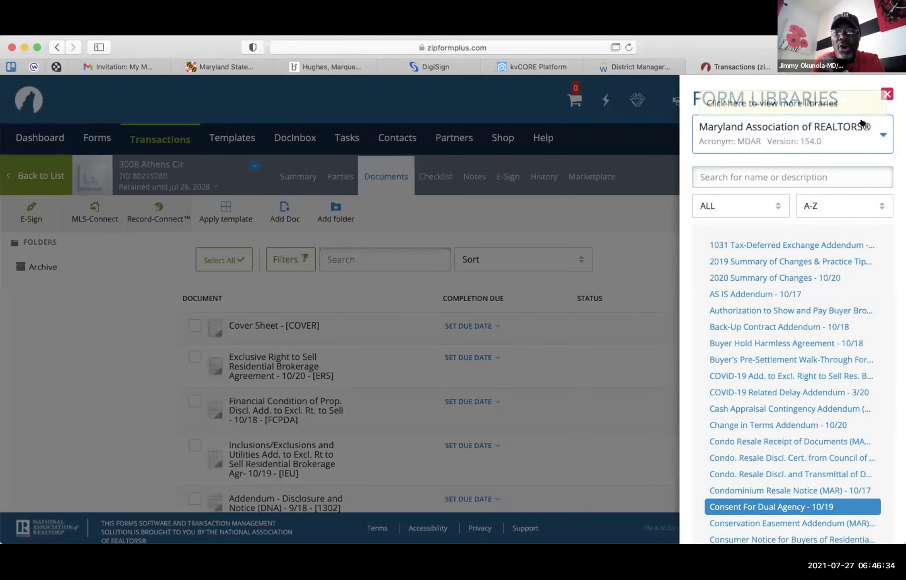
- Show forms from all libraries and scroll the GCAAR - MC list to Listing Packet Checklist - 7/21
{"action": "left_click", "coordinate": [852, 125]}
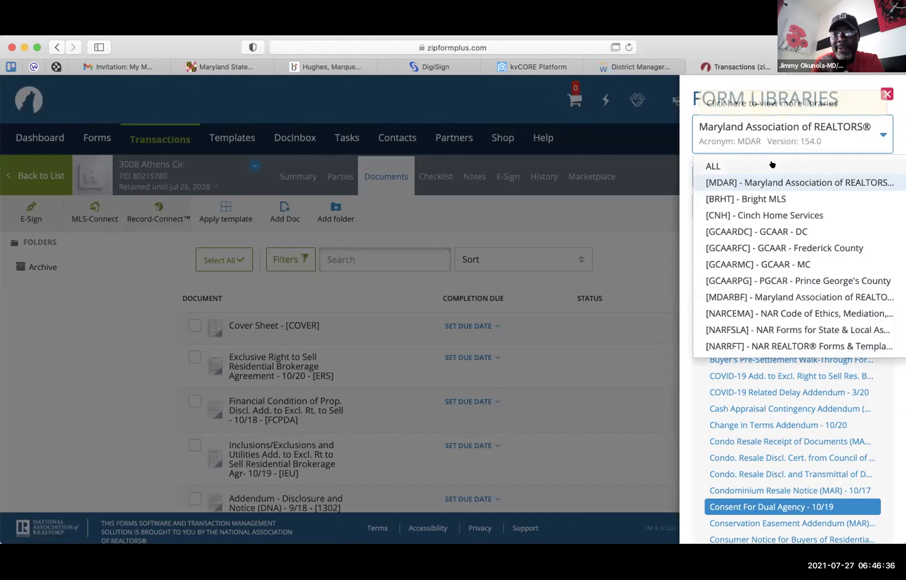
{"action": "left_click", "coordinate": [740, 170]}
{"action": "left_click", "coordinate": [732, 169]}
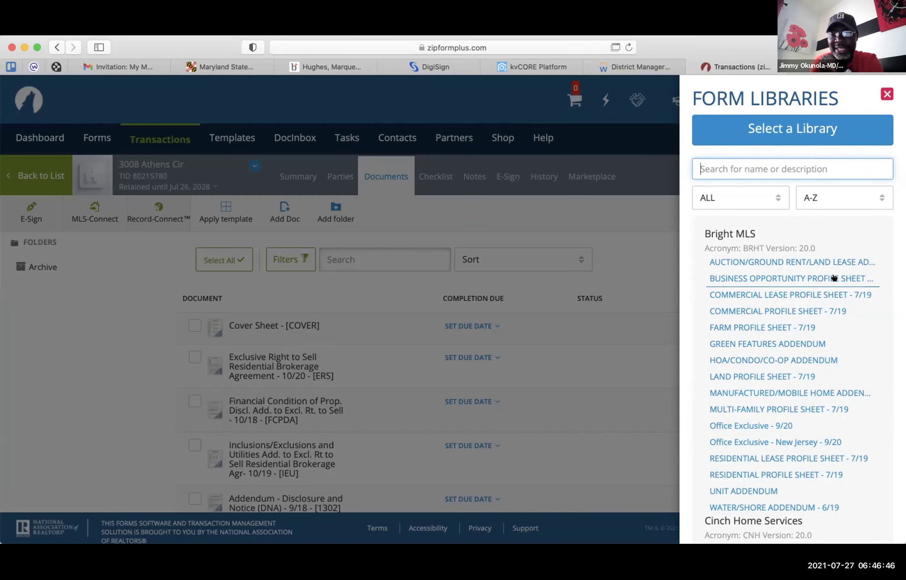
{"action": "scroll", "coordinate": [824, 314], "scroll_direction": "down", "scroll_amount": 4}
{"action": "scroll", "coordinate": [824, 314], "scroll_direction": "down", "scroll_amount": 15}
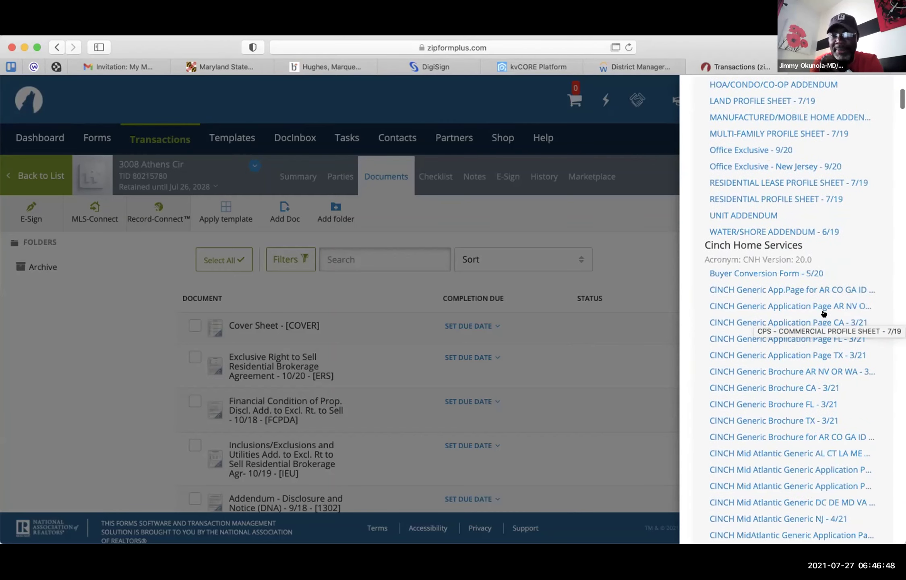
{"action": "scroll", "coordinate": [824, 314], "scroll_direction": "down", "scroll_amount": 15}
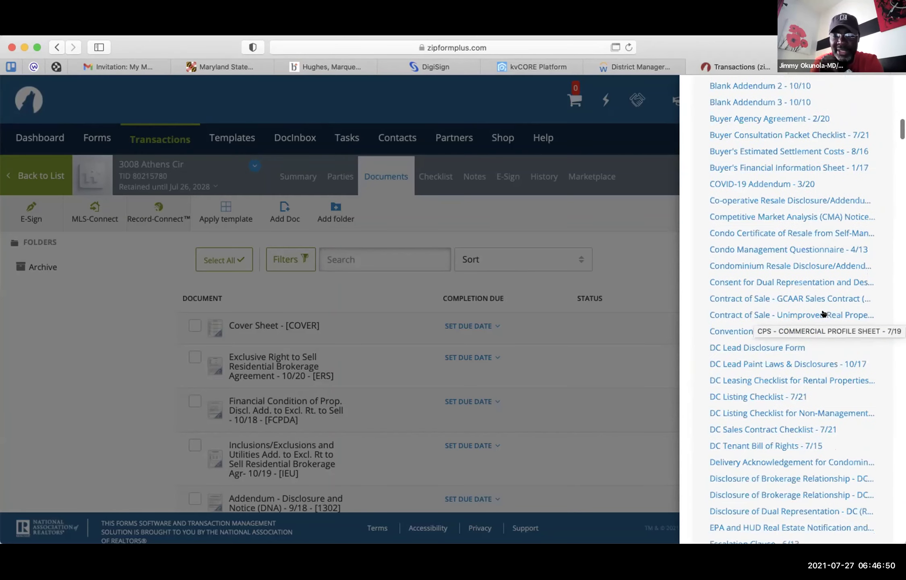
{"action": "scroll", "coordinate": [825, 314], "scroll_direction": "down", "scroll_amount": 15}
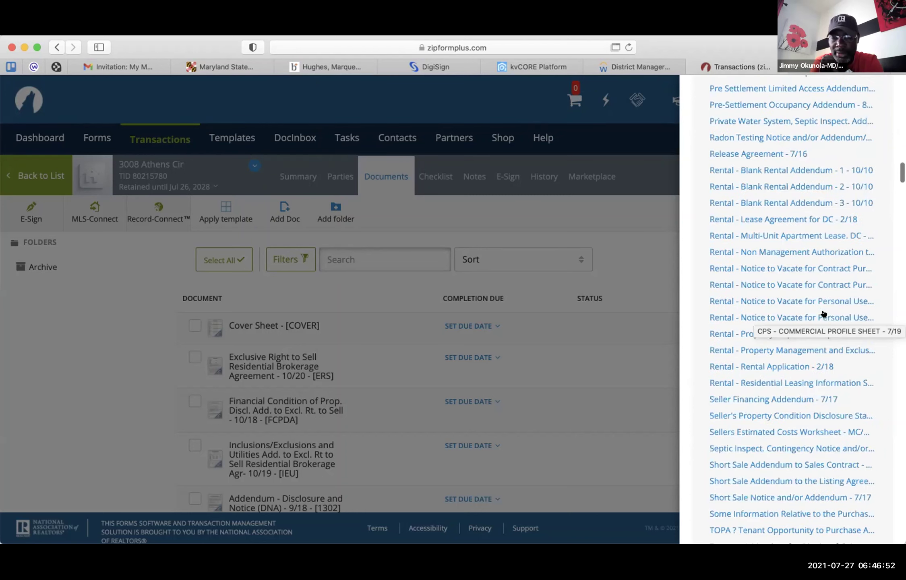
{"action": "scroll", "coordinate": [826, 313], "scroll_direction": "down", "scroll_amount": 10}
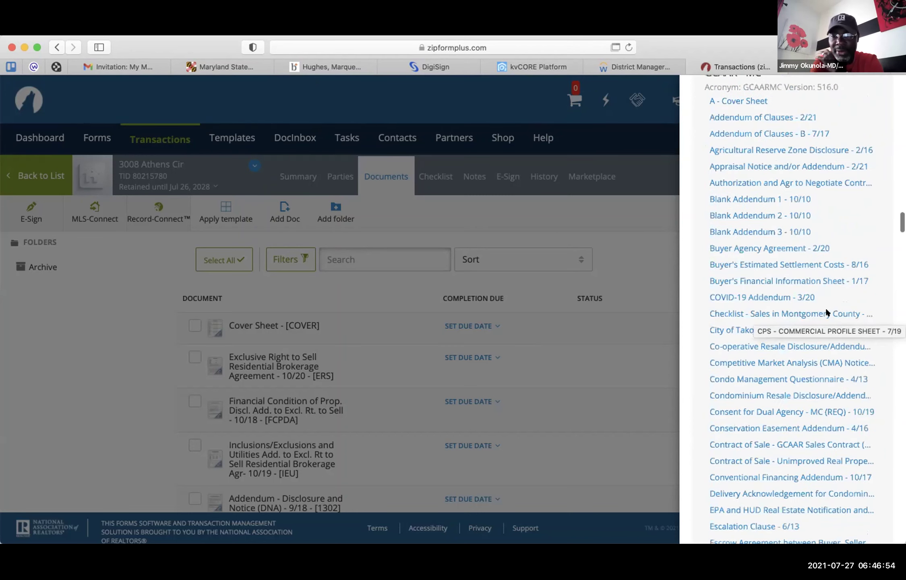
{"action": "scroll", "coordinate": [824, 314], "scroll_direction": "up", "scroll_amount": 5}
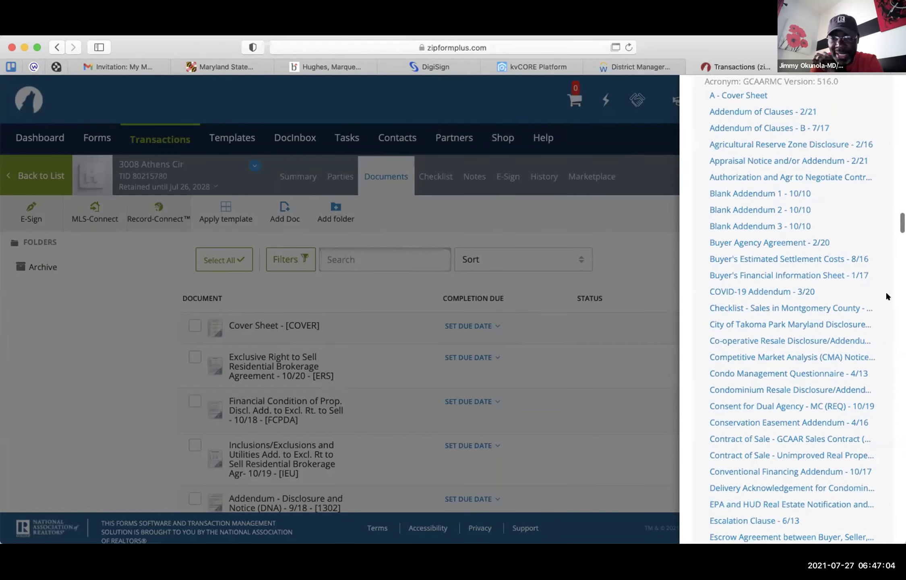
{"action": "scroll", "coordinate": [887, 297], "scroll_direction": "down", "scroll_amount": 3}
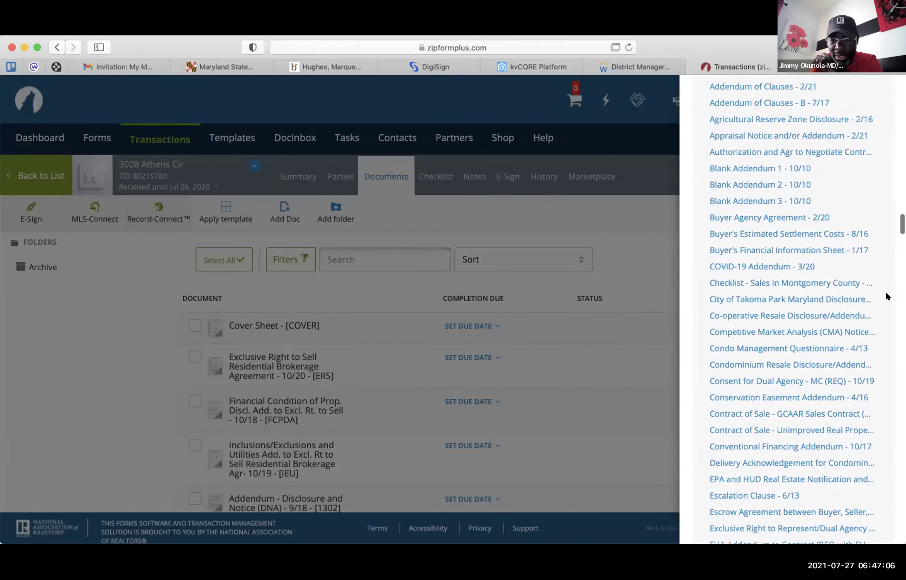
{"action": "scroll", "coordinate": [888, 297], "scroll_direction": "up", "scroll_amount": 2}
{"action": "scroll", "coordinate": [887, 297], "scroll_direction": "up", "scroll_amount": 1}
{"action": "scroll", "coordinate": [887, 297], "scroll_direction": "down", "scroll_amount": 3}
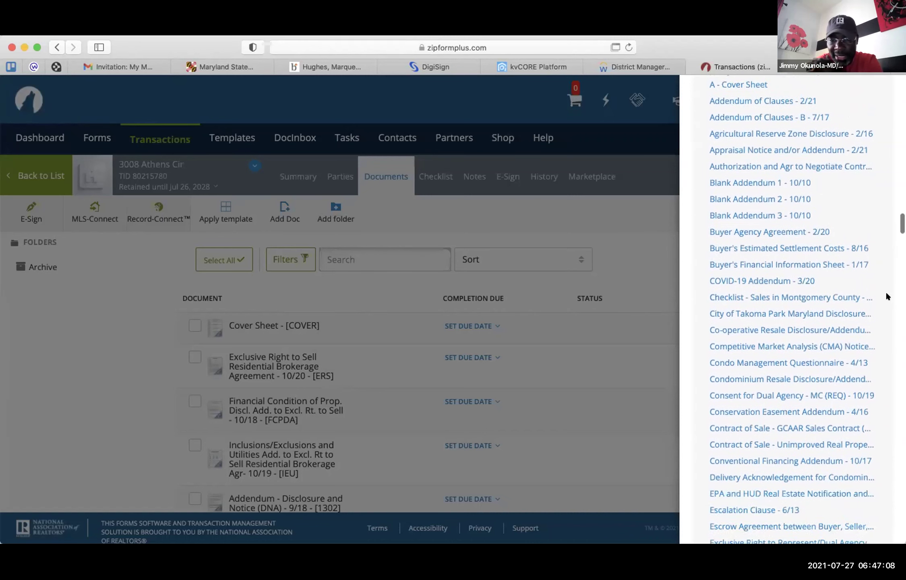
{"action": "scroll", "coordinate": [888, 297], "scroll_direction": "down", "scroll_amount": 5}
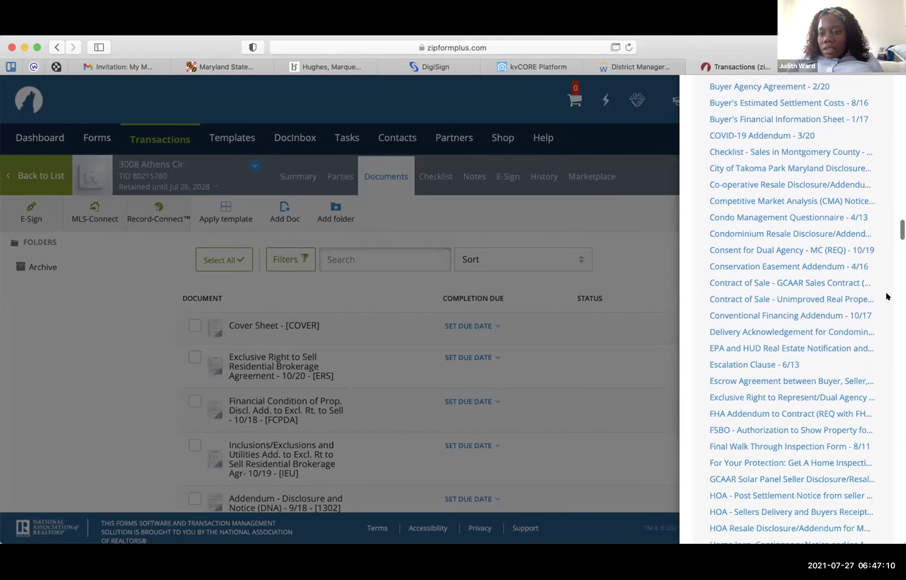
{"action": "scroll", "coordinate": [887, 297], "scroll_direction": "down", "scroll_amount": 5}
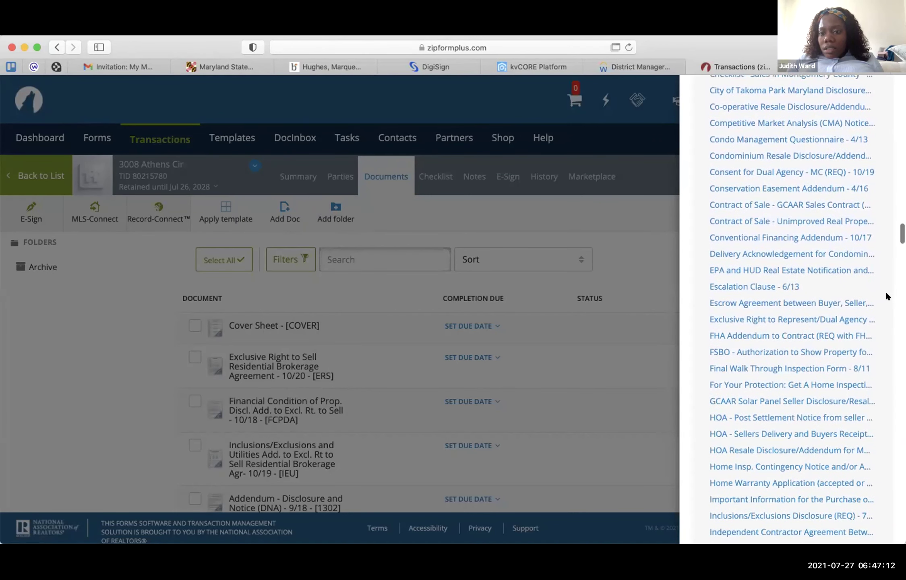
{"action": "scroll", "coordinate": [887, 297], "scroll_direction": "down", "scroll_amount": 8}
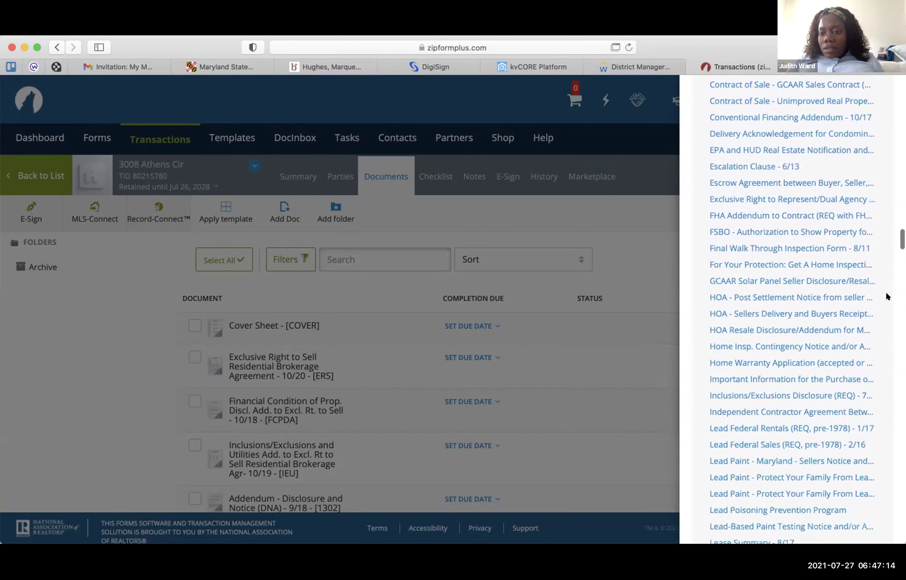
{"action": "scroll", "coordinate": [888, 297], "scroll_direction": "down", "scroll_amount": 6}
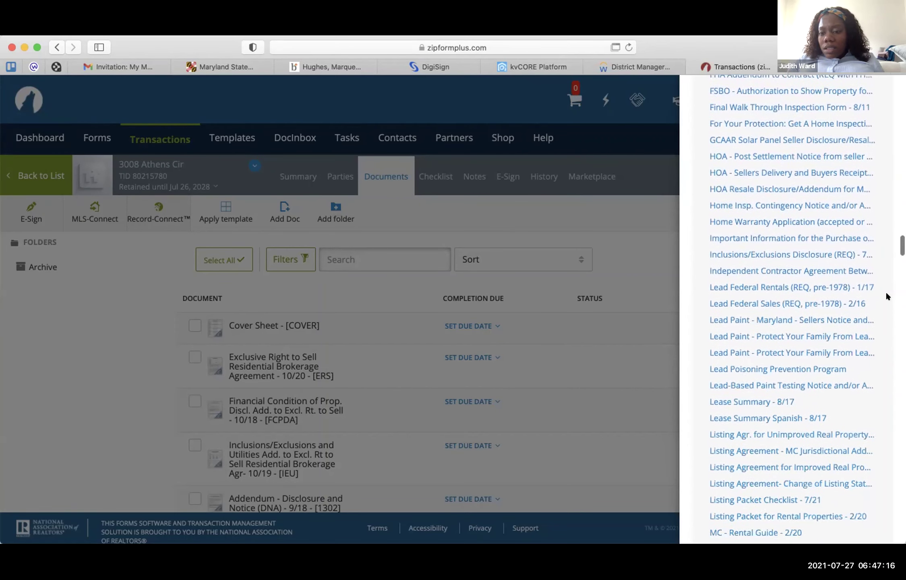
{"action": "scroll", "coordinate": [887, 296], "scroll_direction": "down", "scroll_amount": 1}
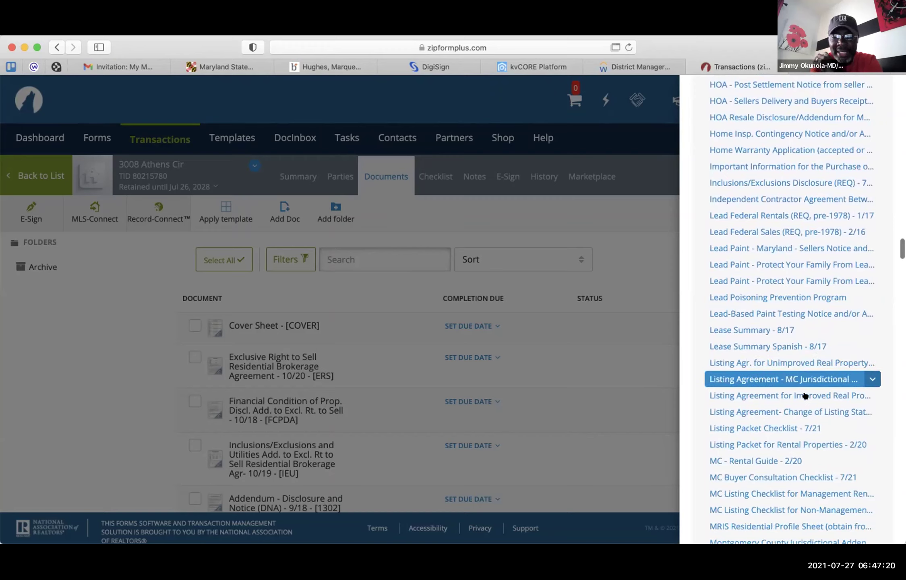
- Add Listing Packet Checklist - 7/21 to the transaction's documents and close the forms panel
{"action": "left_click", "coordinate": [792, 428]}
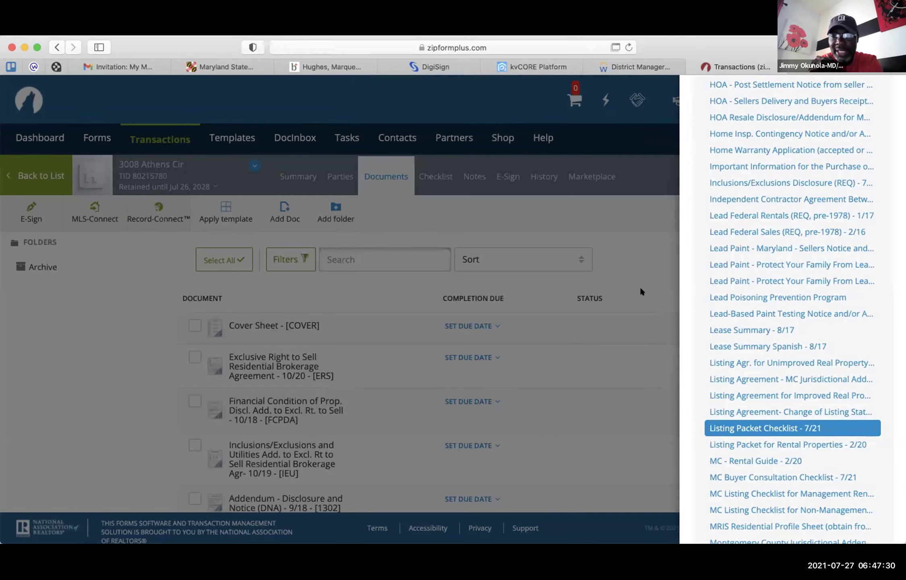
{"action": "scroll", "coordinate": [781, 244], "scroll_direction": "down", "scroll_amount": 20}
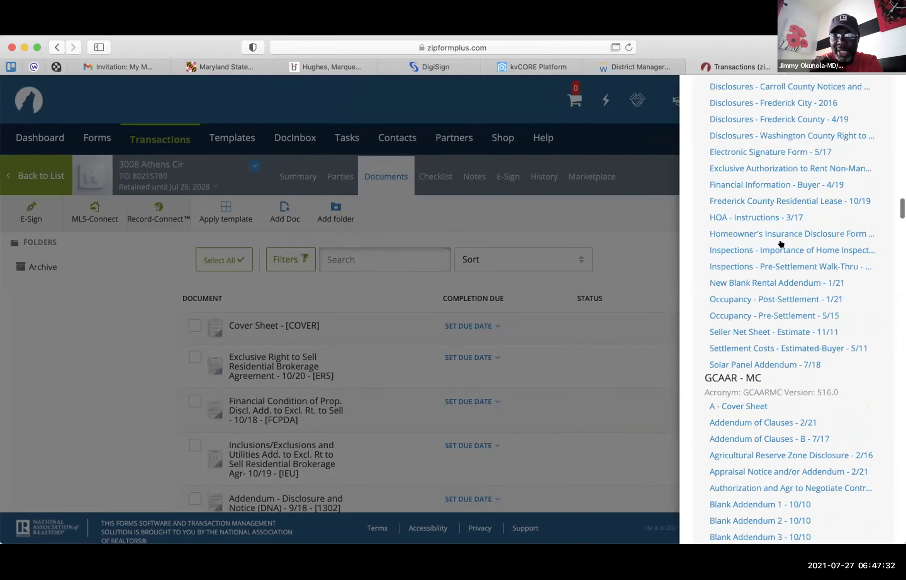
{"action": "scroll", "coordinate": [780, 244], "scroll_direction": "up", "scroll_amount": 20}
{"action": "scroll", "coordinate": [759, 253], "scroll_direction": "down", "scroll_amount": 10}
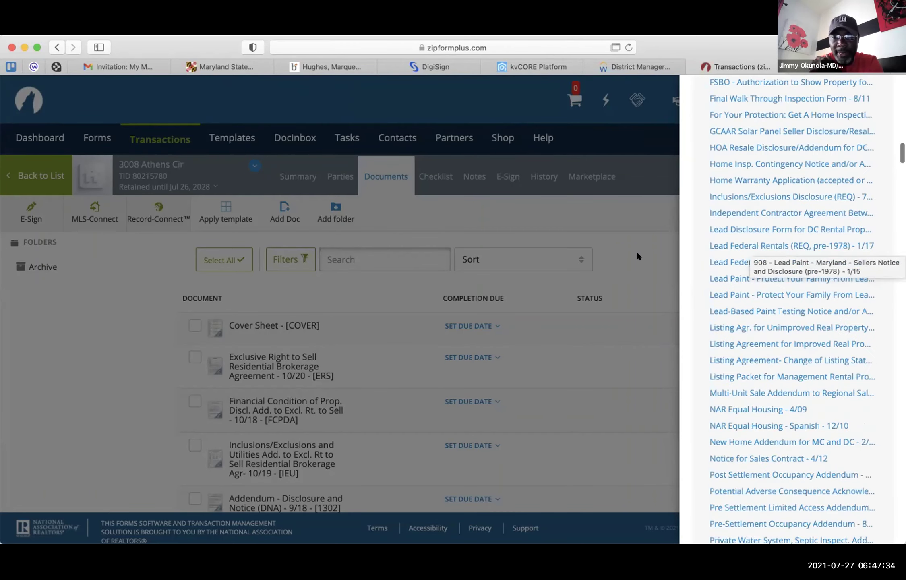
{"action": "left_click", "coordinate": [638, 256]}
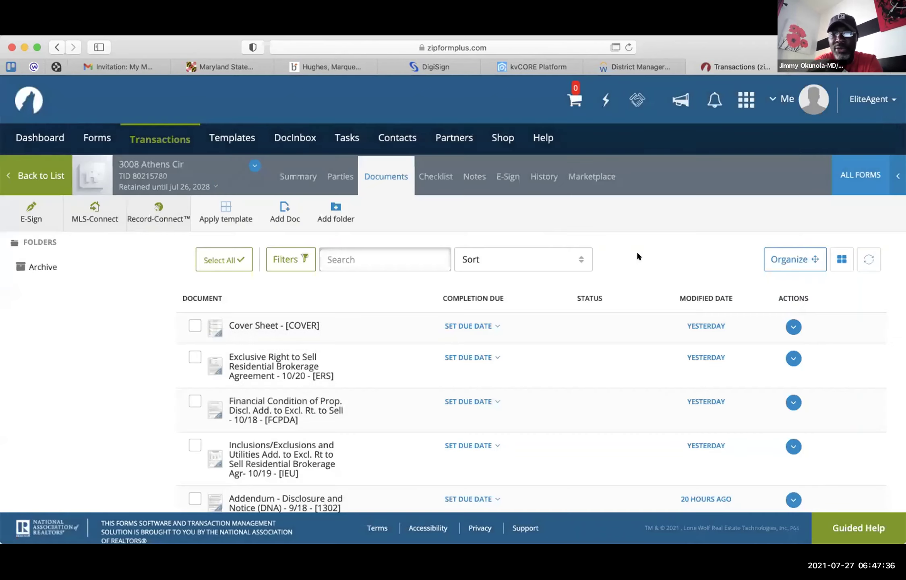
{"action": "scroll", "coordinate": [638, 256], "scroll_direction": "down", "scroll_amount": 2}
{"action": "scroll", "coordinate": [637, 256], "scroll_direction": "down", "scroll_amount": 4}
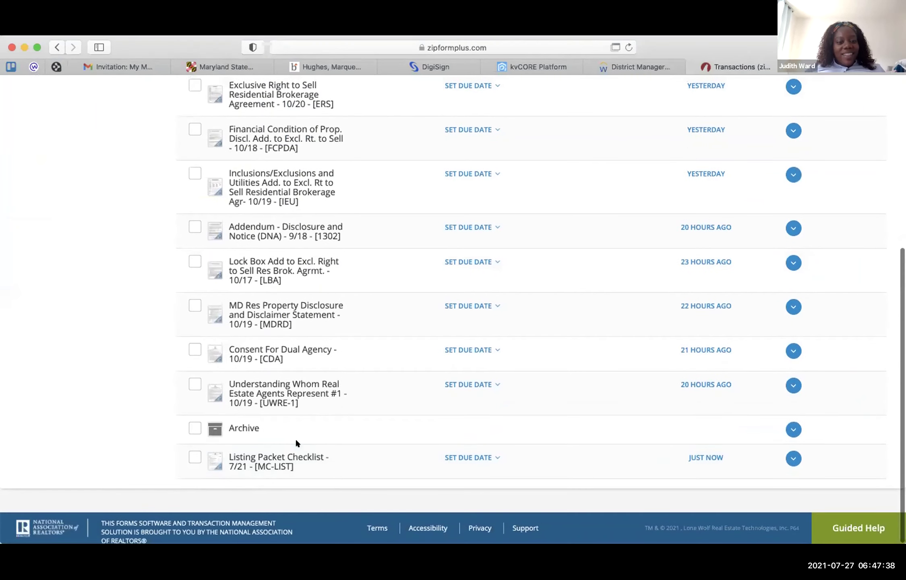
- Open the Listing Packet Checklist - 7/21 [MC-LIST] row from the Documents list
{"action": "left_click", "coordinate": [282, 456]}
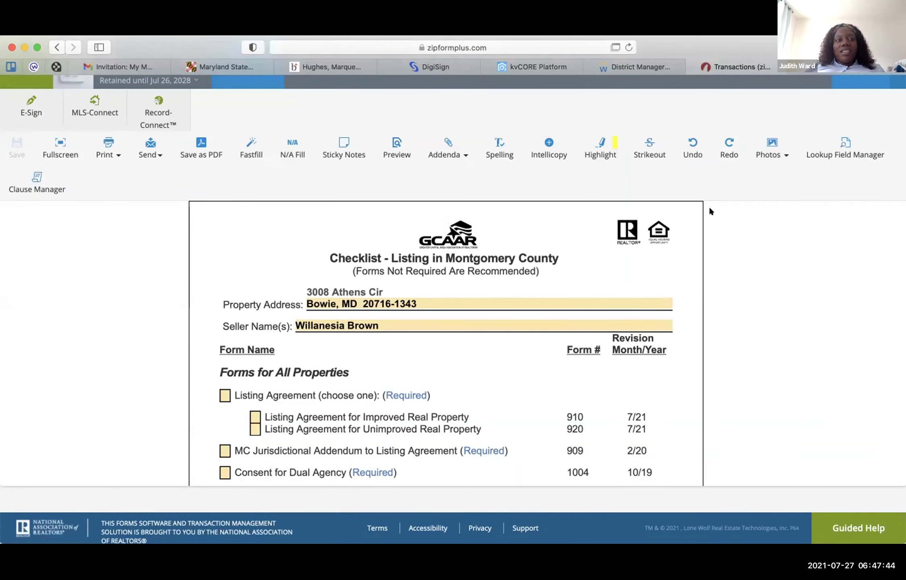
{"action": "scroll", "coordinate": [719, 206], "scroll_direction": "up", "scroll_amount": 2}
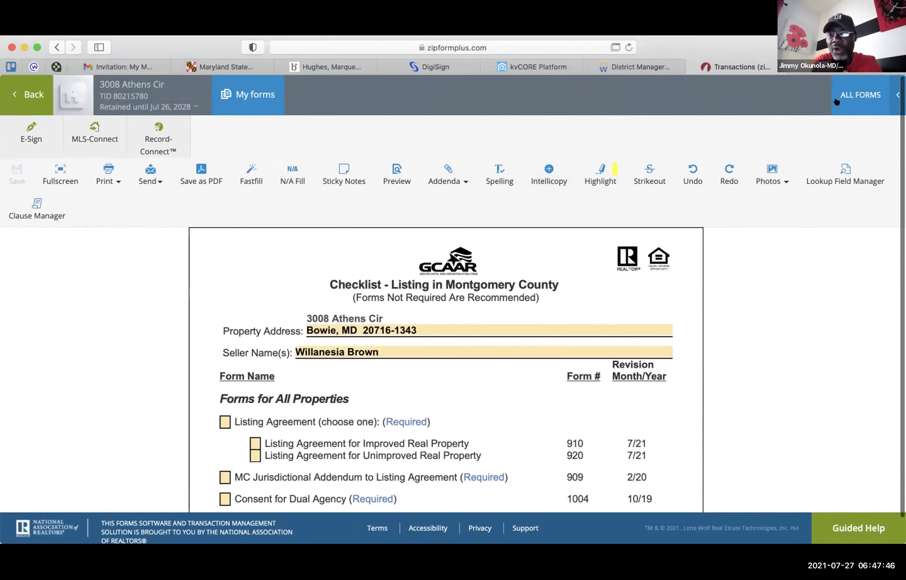
- Browse the All Forms library list down through the Maryland REALTORS broker forms, then dismiss it
{"action": "left_click", "coordinate": [846, 96]}
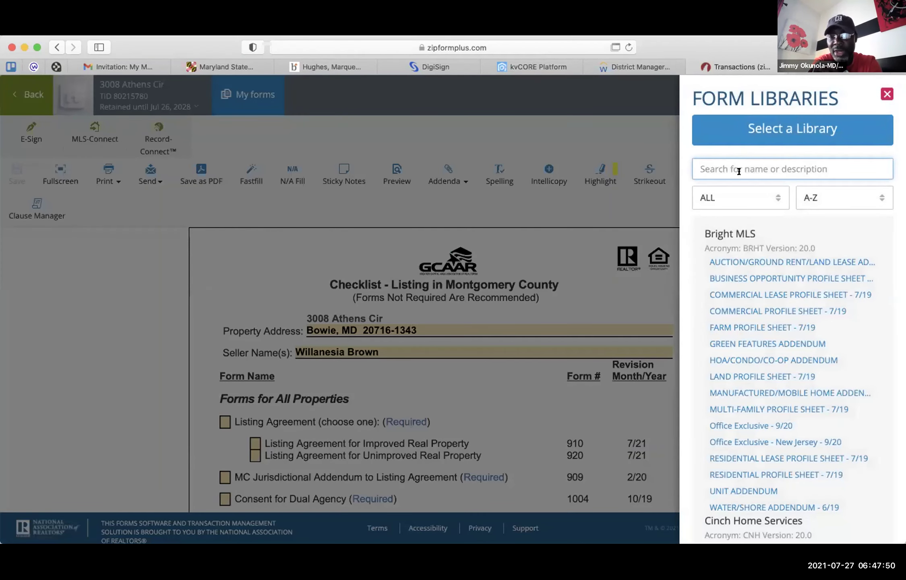
{"action": "scroll", "coordinate": [782, 287], "scroll_direction": "down", "scroll_amount": 4}
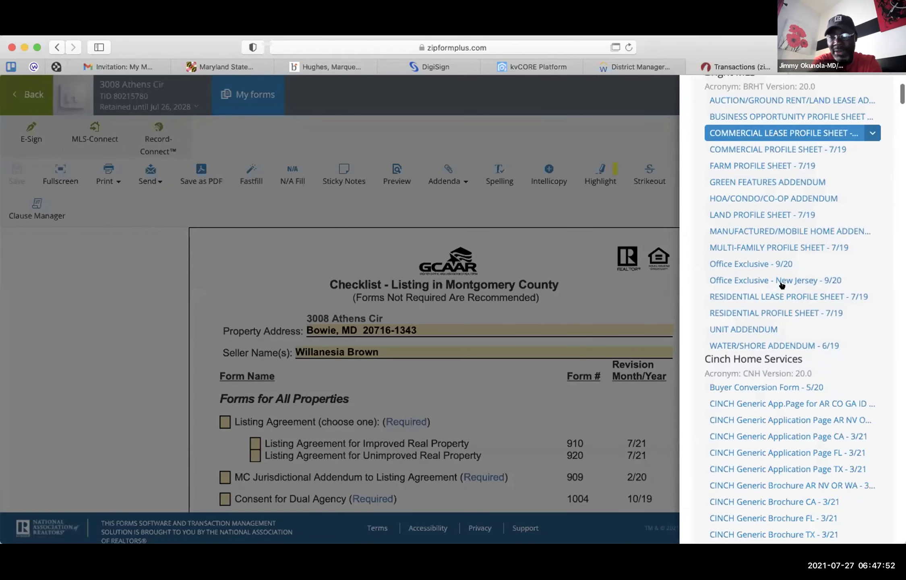
{"action": "scroll", "coordinate": [782, 286], "scroll_direction": "down", "scroll_amount": 20}
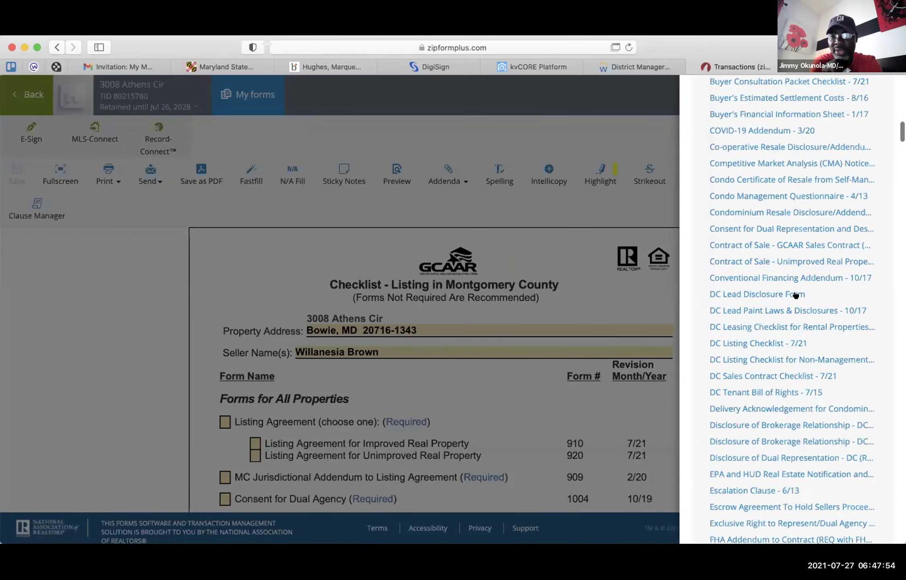
{"action": "scroll", "coordinate": [796, 296], "scroll_direction": "down", "scroll_amount": 20}
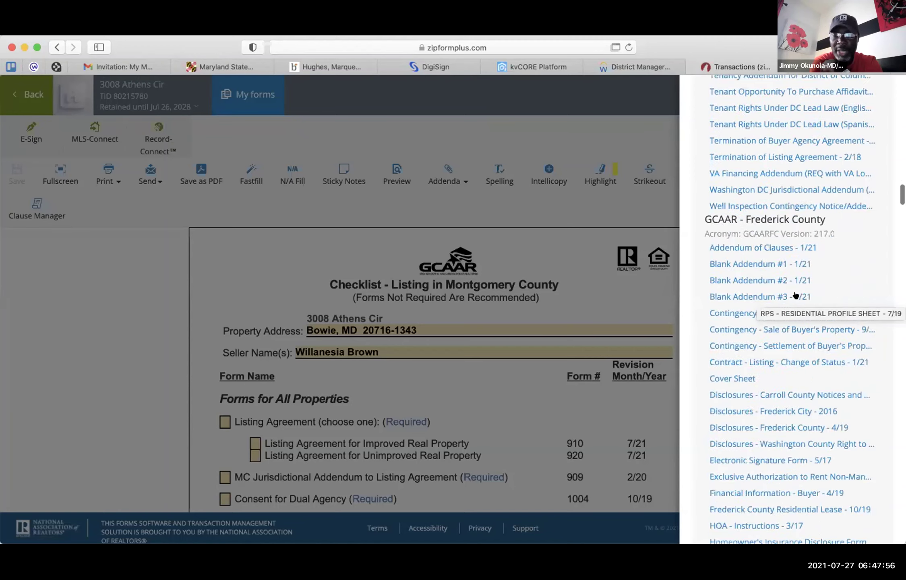
{"action": "scroll", "coordinate": [796, 296], "scroll_direction": "down", "scroll_amount": 20}
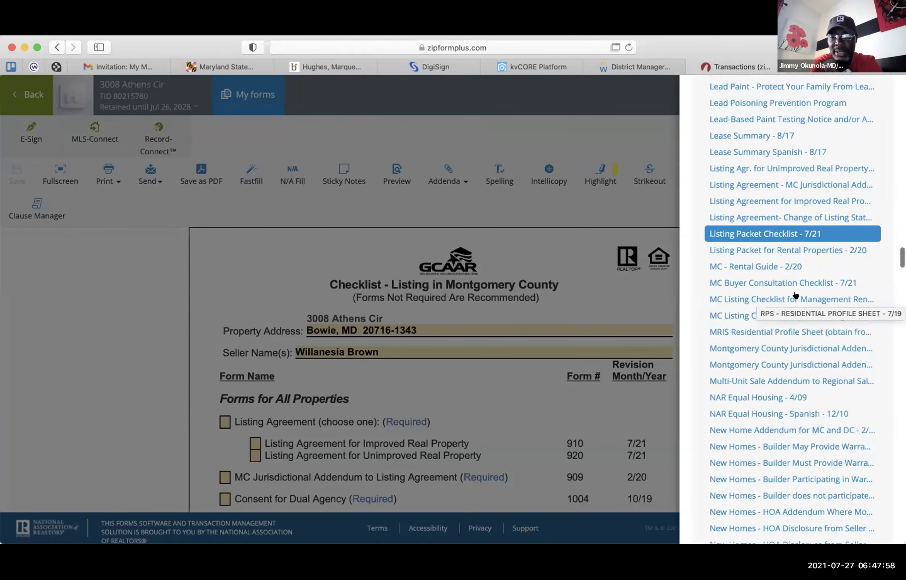
{"action": "scroll", "coordinate": [795, 296], "scroll_direction": "down", "scroll_amount": 20}
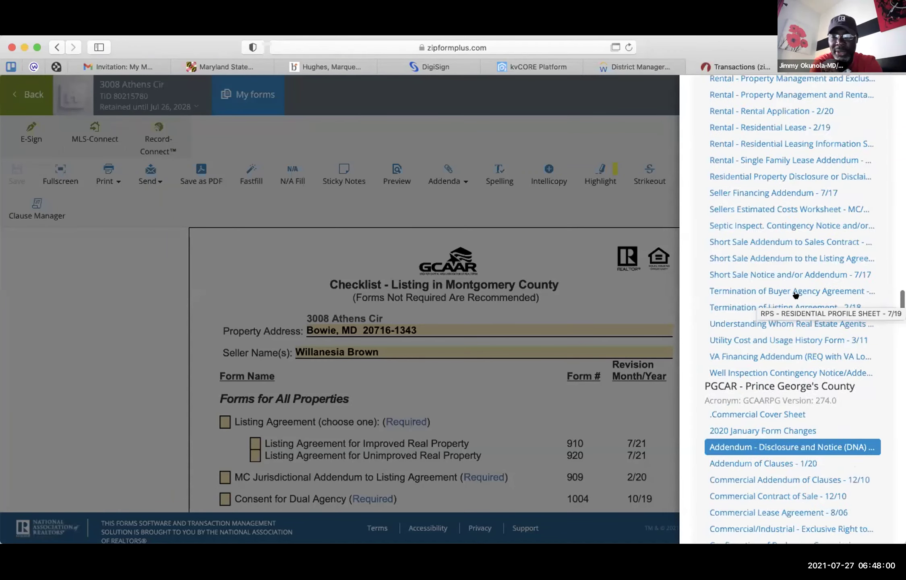
{"action": "scroll", "coordinate": [795, 296], "scroll_direction": "down", "scroll_amount": 20}
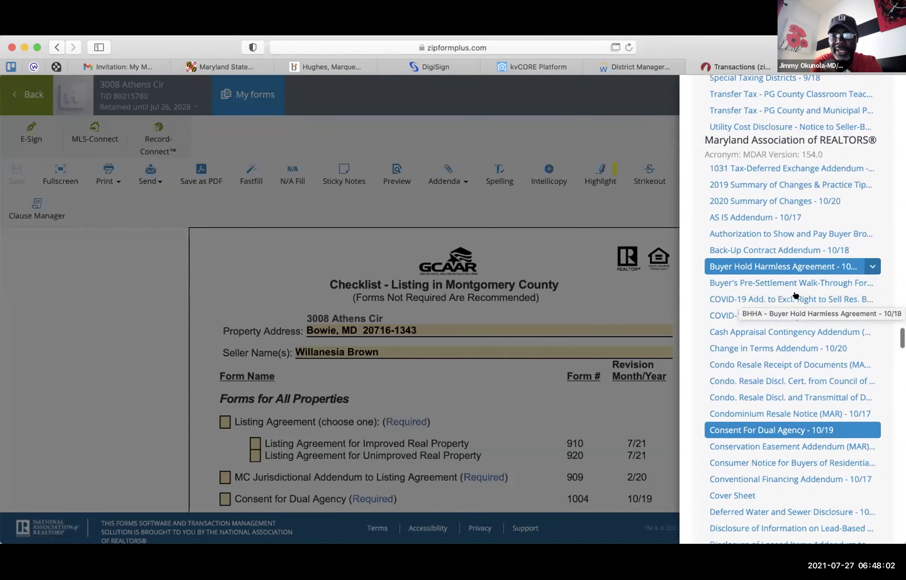
{"action": "scroll", "coordinate": [796, 296], "scroll_direction": "down", "scroll_amount": 3}
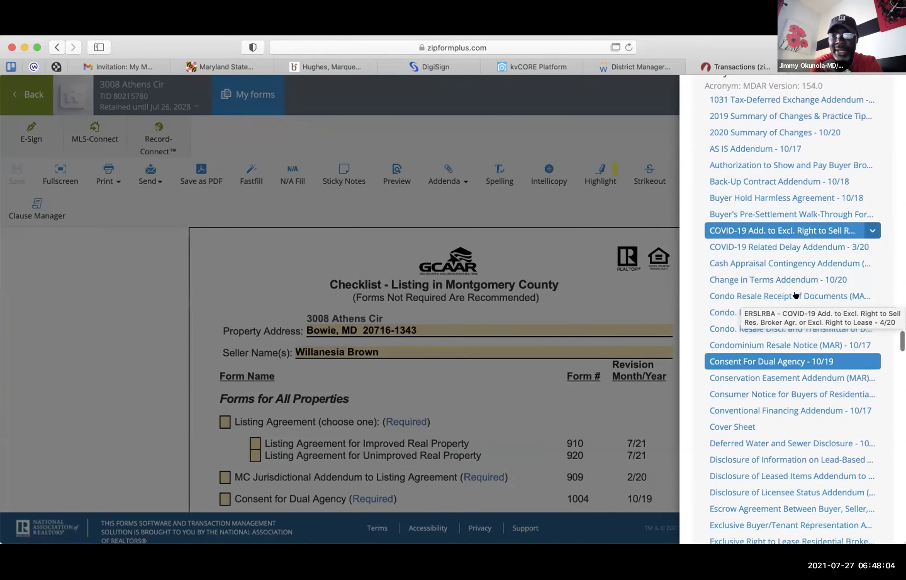
{"action": "scroll", "coordinate": [795, 296], "scroll_direction": "down", "scroll_amount": 1}
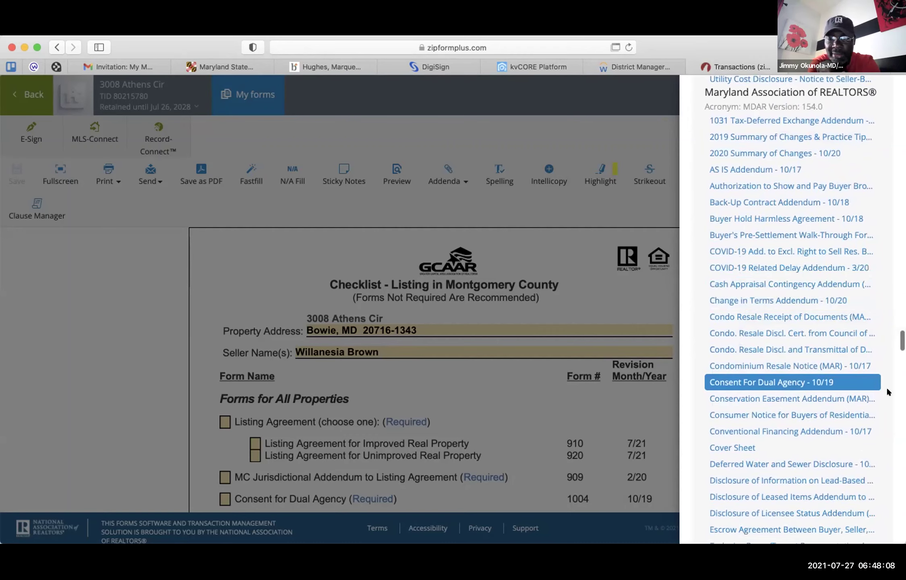
{"action": "scroll", "coordinate": [886, 404], "scroll_direction": "down", "scroll_amount": 10}
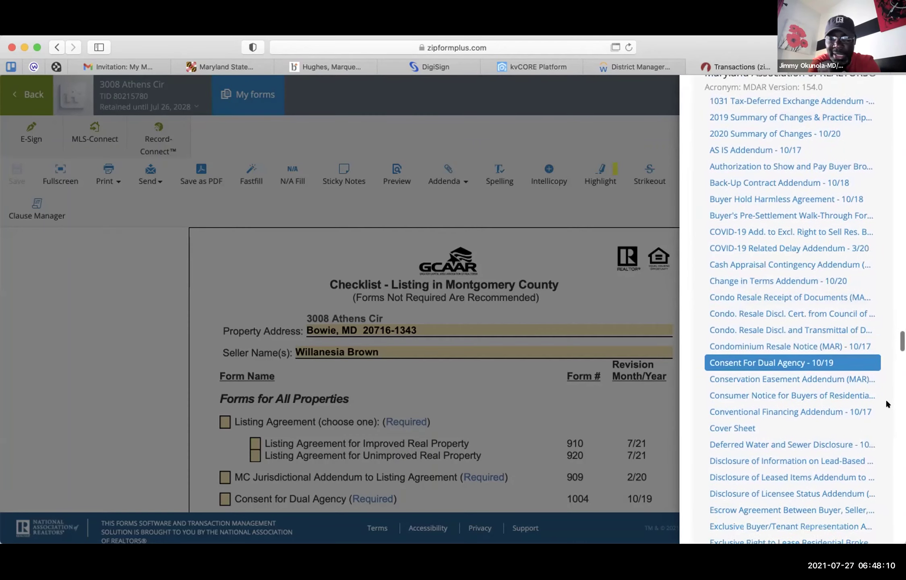
{"action": "scroll", "coordinate": [888, 403], "scroll_direction": "down", "scroll_amount": 7}
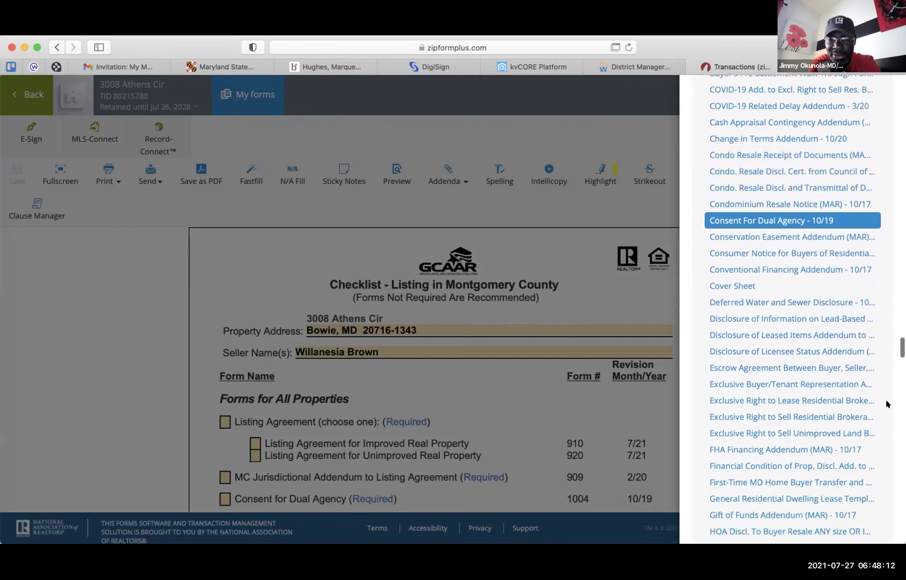
{"action": "scroll", "coordinate": [886, 402], "scroll_direction": "down", "scroll_amount": 13}
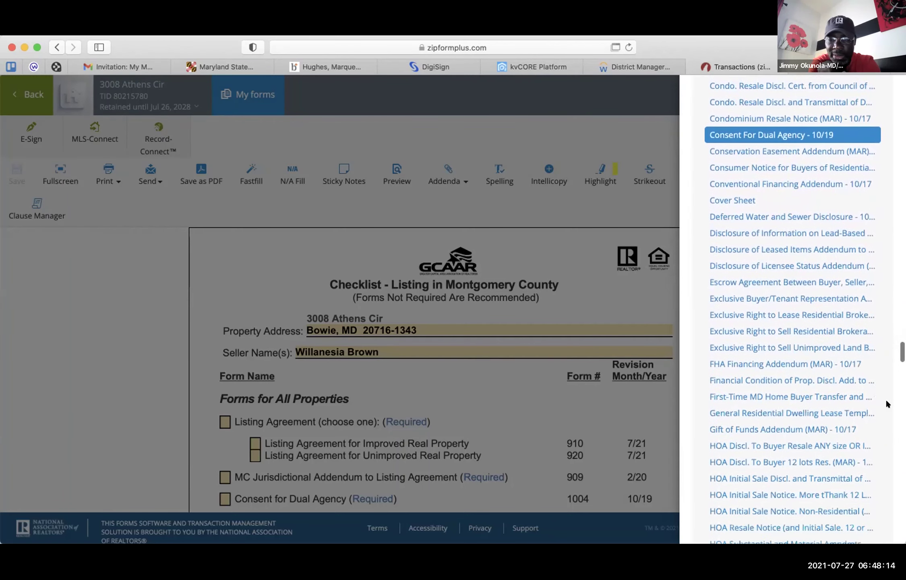
{"action": "scroll", "coordinate": [886, 399], "scroll_direction": "down", "scroll_amount": 9}
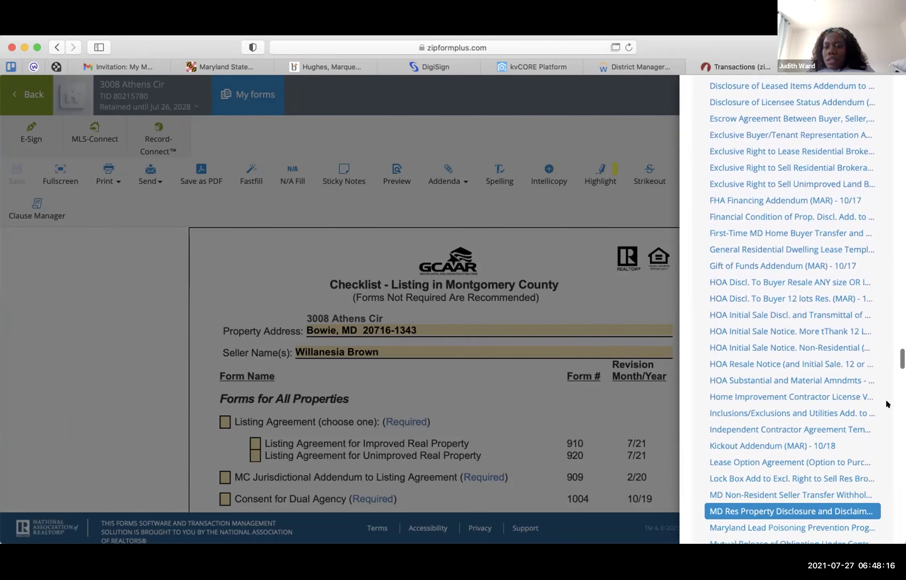
{"action": "scroll", "coordinate": [885, 399], "scroll_direction": "down", "scroll_amount": 8}
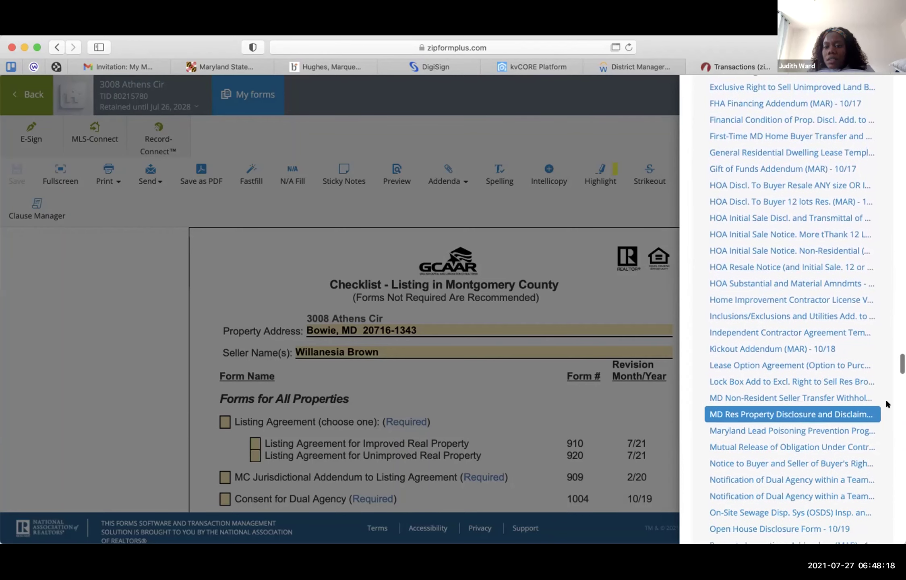
{"action": "scroll", "coordinate": [885, 399], "scroll_direction": "down", "scroll_amount": 9}
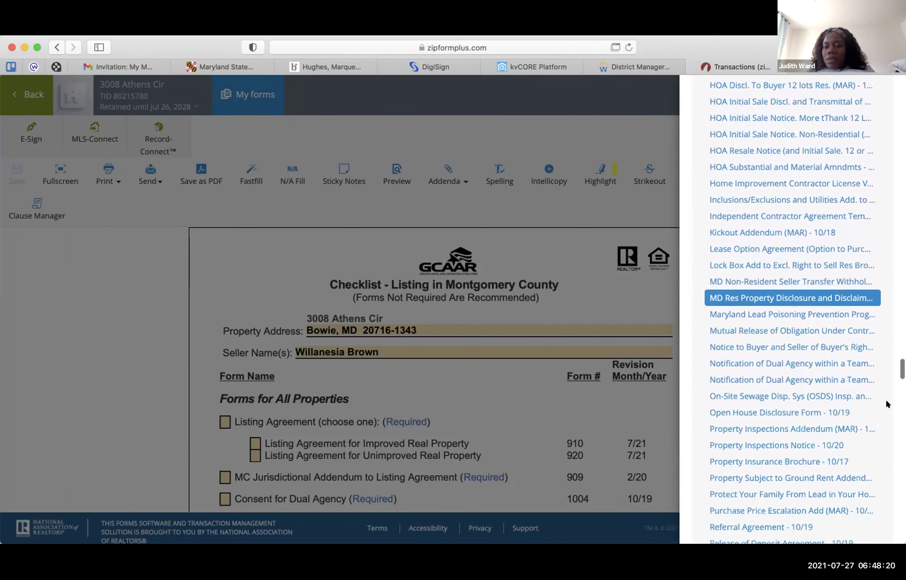
{"action": "scroll", "coordinate": [886, 399], "scroll_direction": "down", "scroll_amount": 13}
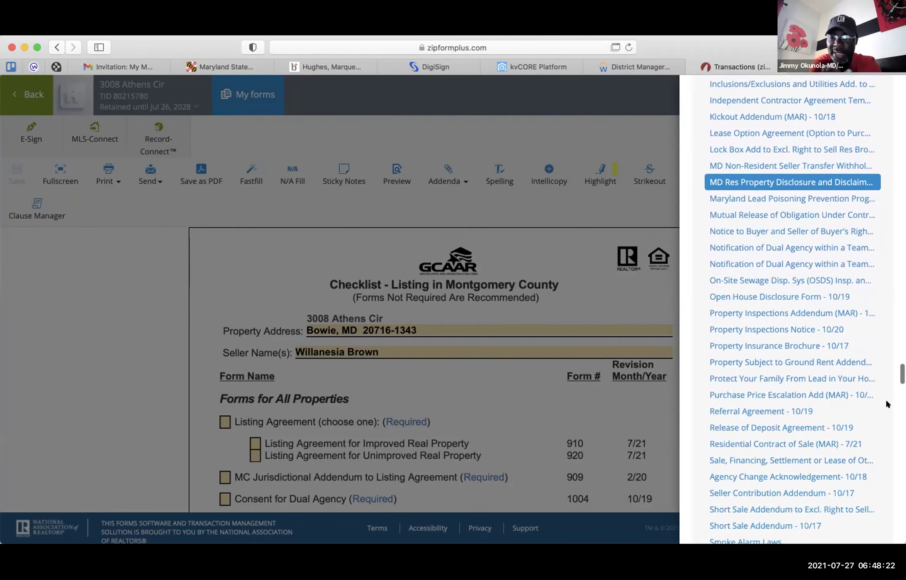
{"action": "scroll", "coordinate": [886, 400], "scroll_direction": "down", "scroll_amount": 20}
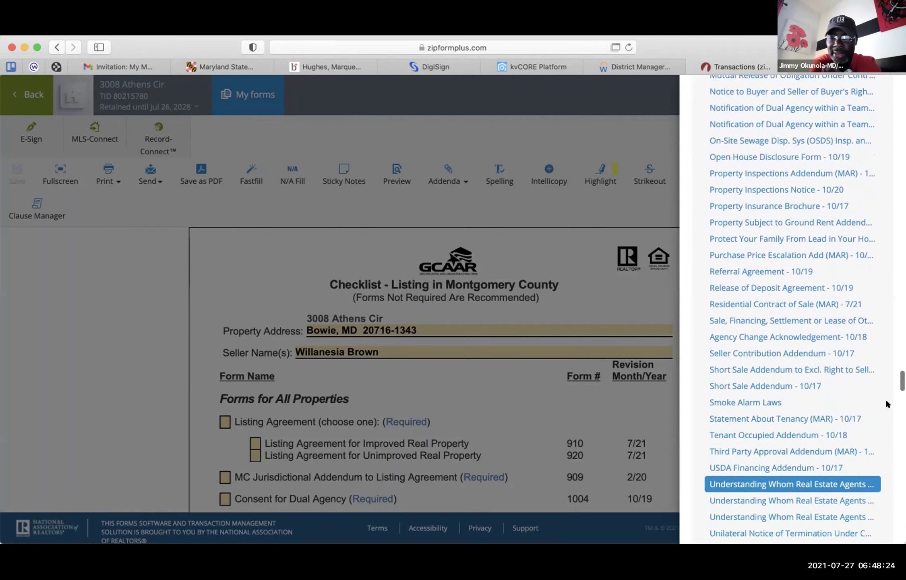
{"action": "scroll", "coordinate": [888, 404], "scroll_direction": "down", "scroll_amount": 12}
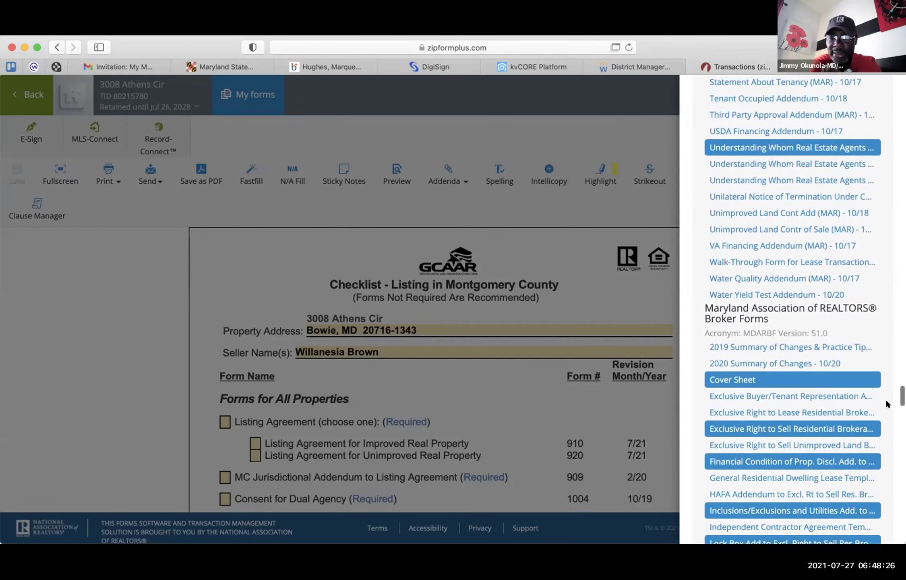
{"action": "scroll", "coordinate": [887, 404], "scroll_direction": "down", "scroll_amount": 1}
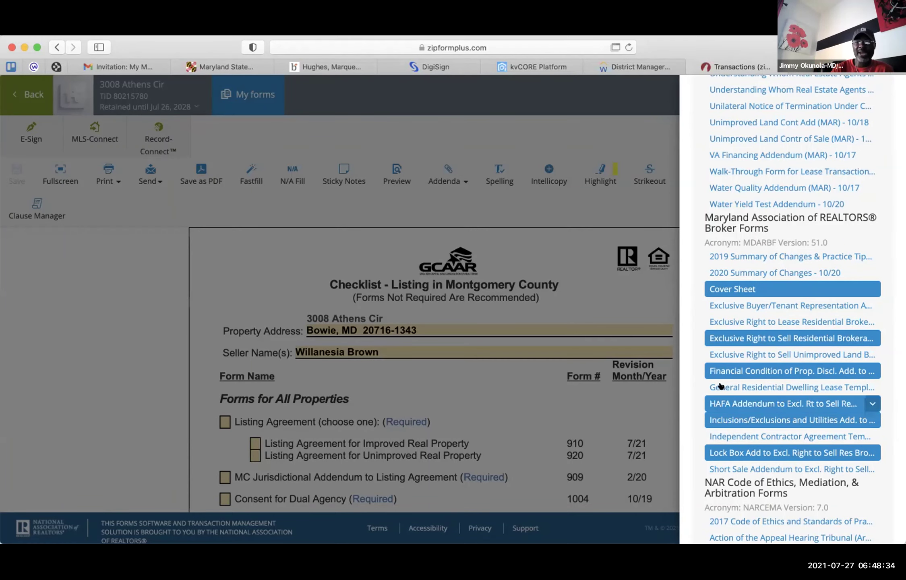
{"action": "left_click", "coordinate": [478, 199]}
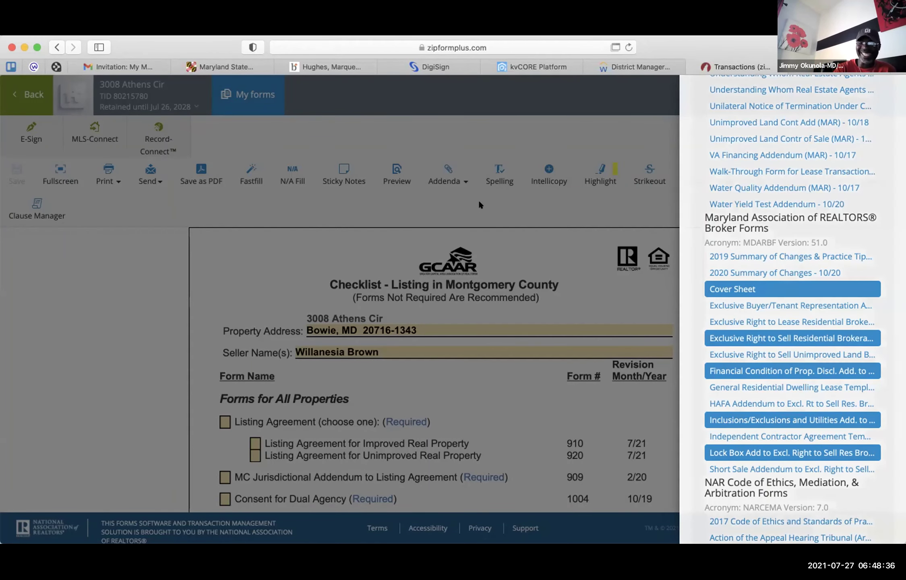
{"action": "scroll", "coordinate": [739, 342], "scroll_direction": "down", "scroll_amount": 1}
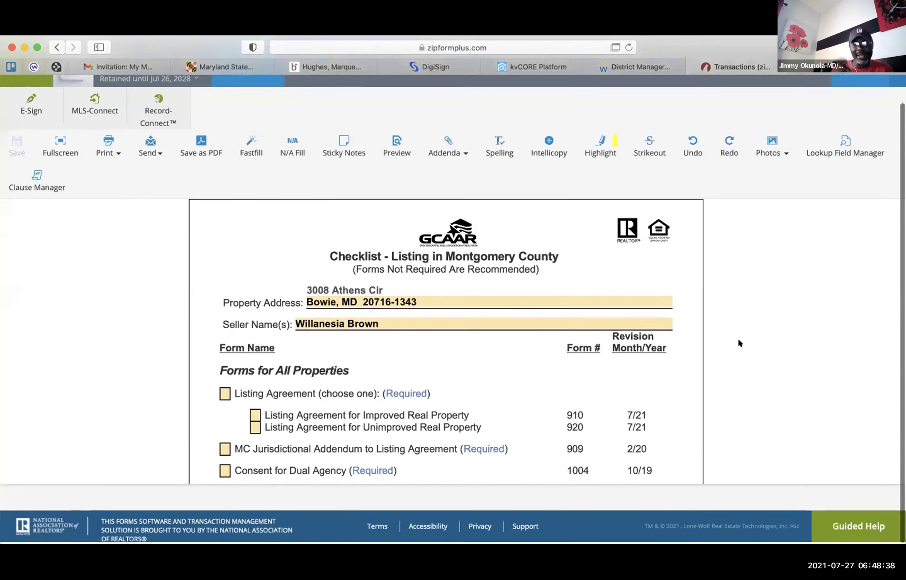
{"action": "scroll", "coordinate": [484, 362], "scroll_direction": "down", "scroll_amount": 3}
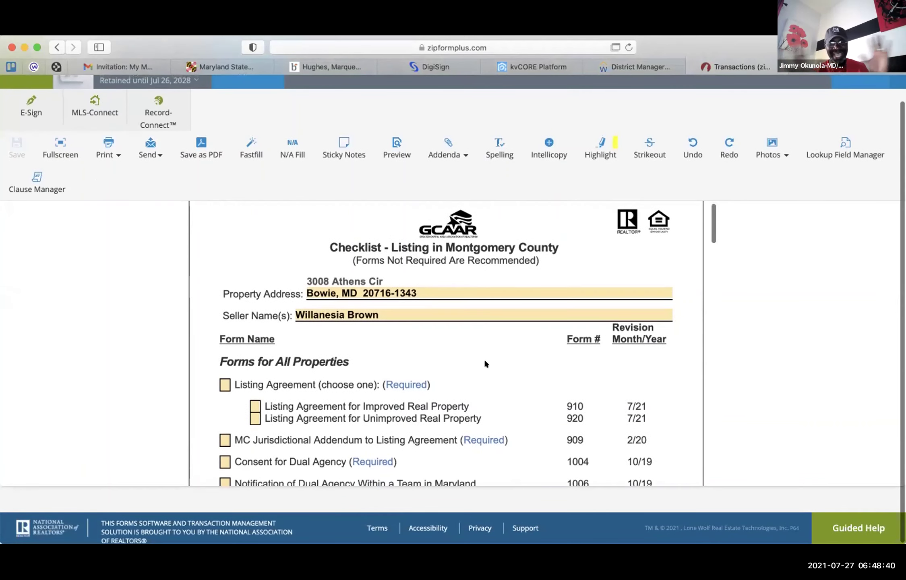
{"action": "scroll", "coordinate": [484, 363], "scroll_direction": "up", "scroll_amount": 1}
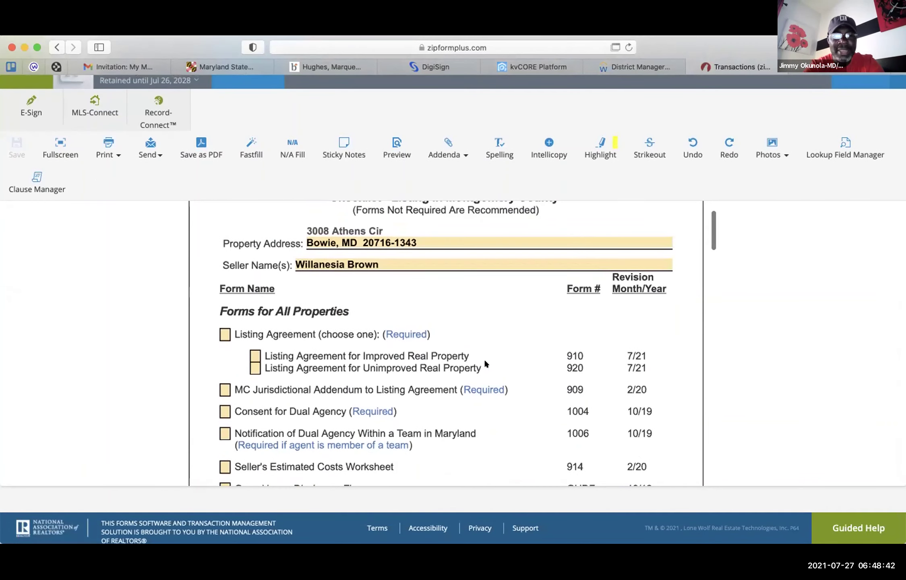
{"action": "scroll", "coordinate": [484, 361], "scroll_direction": "up", "scroll_amount": 1}
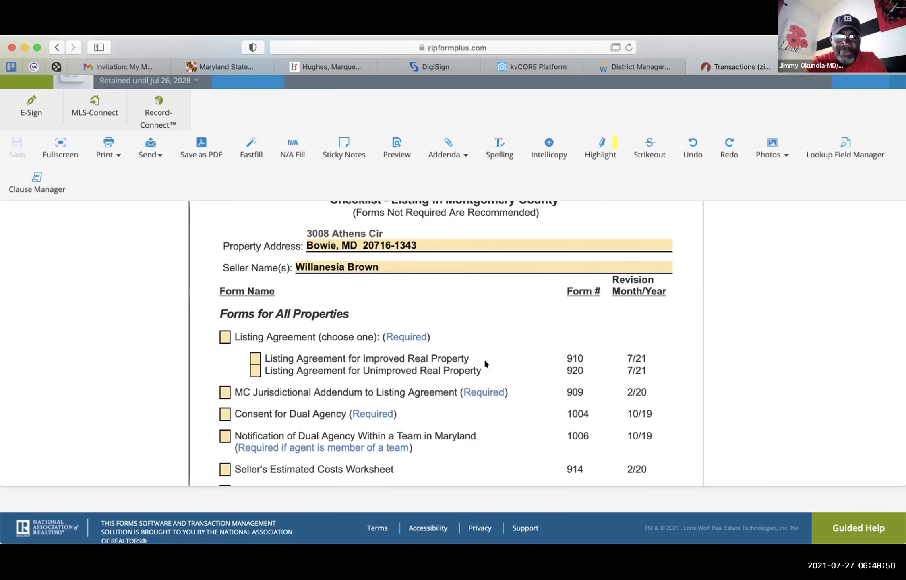
{"action": "scroll", "coordinate": [496, 371], "scroll_direction": "down", "scroll_amount": 3}
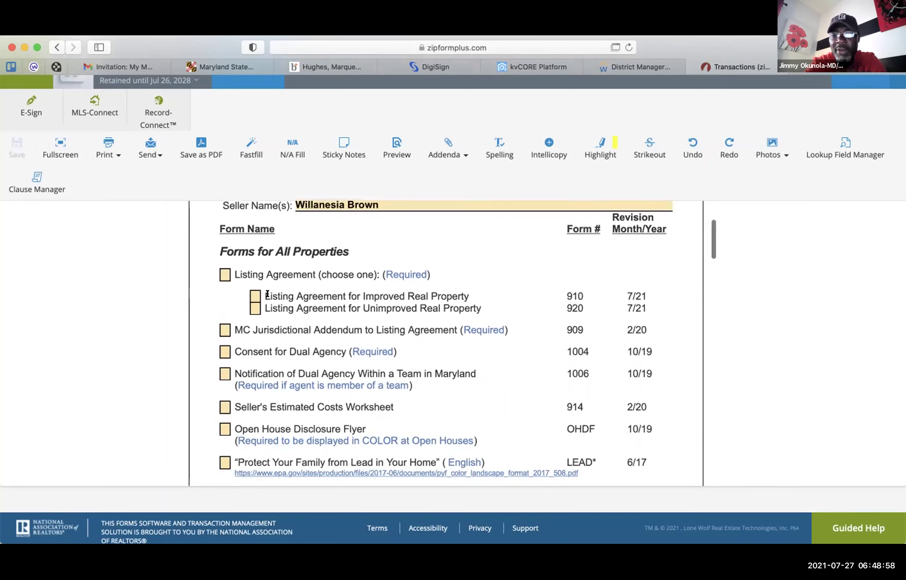
- Check Listing Agreement for Improved Real Property (910) and review the remaining checklist rows
{"action": "left_click", "coordinate": [226, 275]}
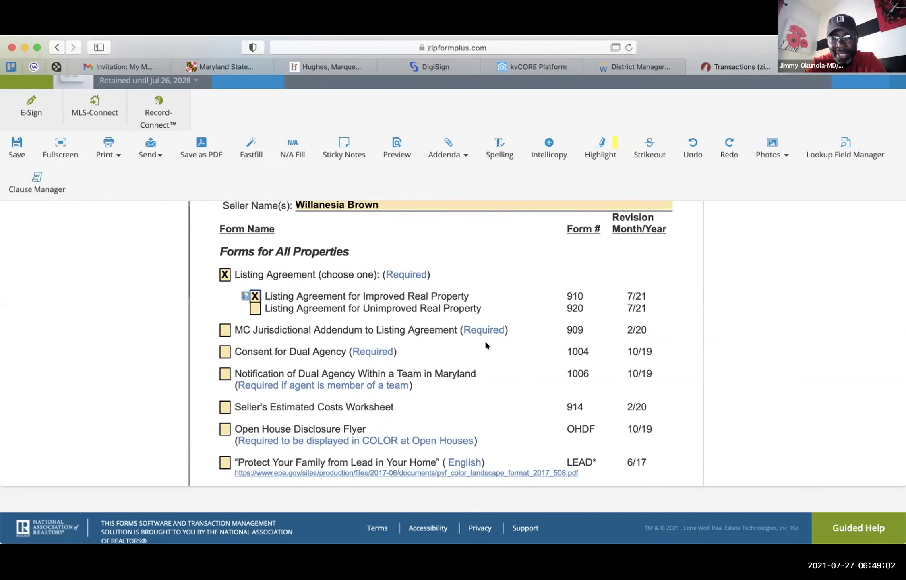
{"action": "scroll", "coordinate": [485, 342], "scroll_direction": "down", "scroll_amount": 1}
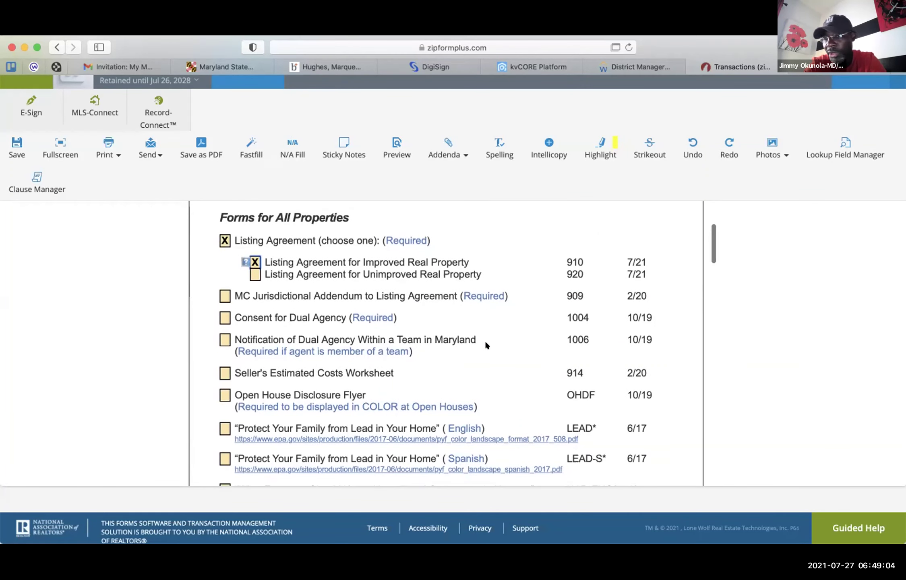
{"action": "scroll", "coordinate": [486, 345], "scroll_direction": "down", "scroll_amount": 1}
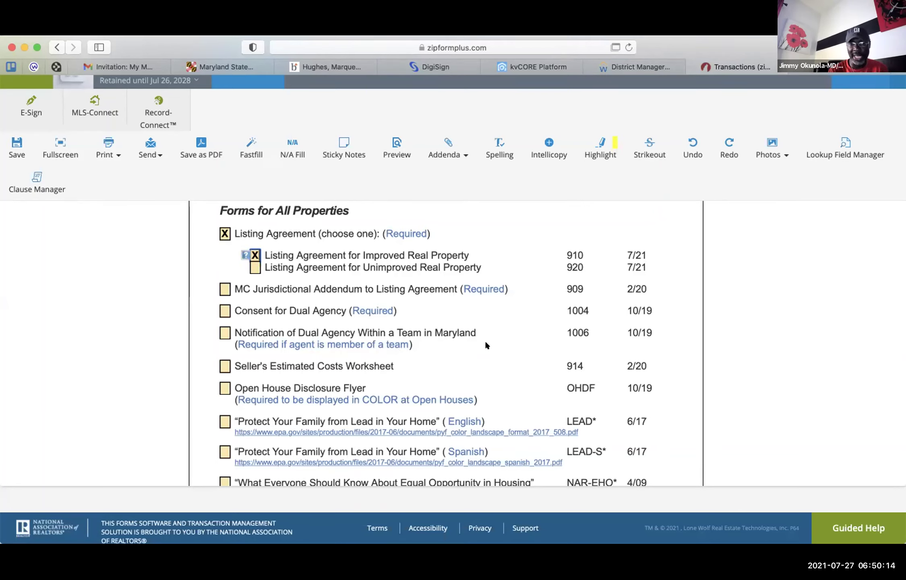
{"action": "scroll", "coordinate": [486, 342], "scroll_direction": "down", "scroll_amount": 5}
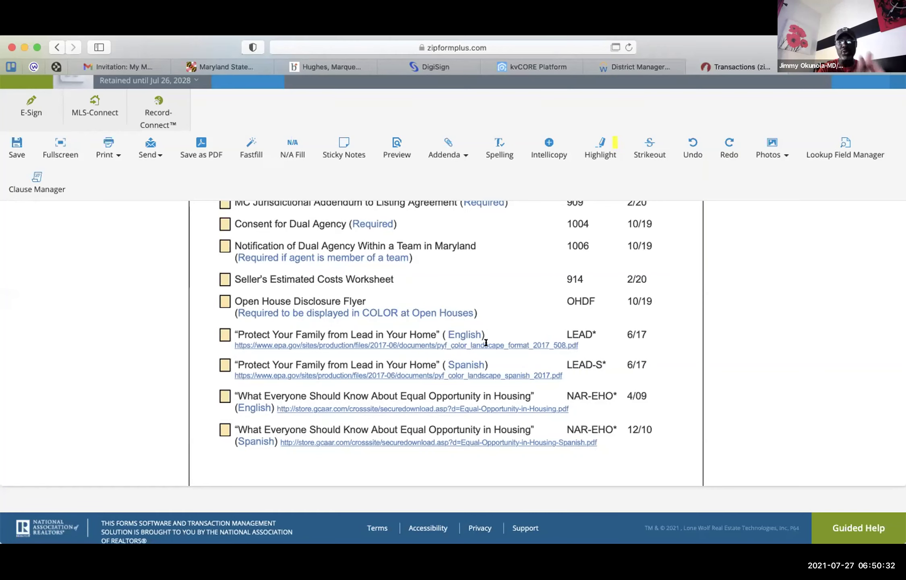
{"action": "scroll", "coordinate": [486, 343], "scroll_direction": "up", "scroll_amount": 5}
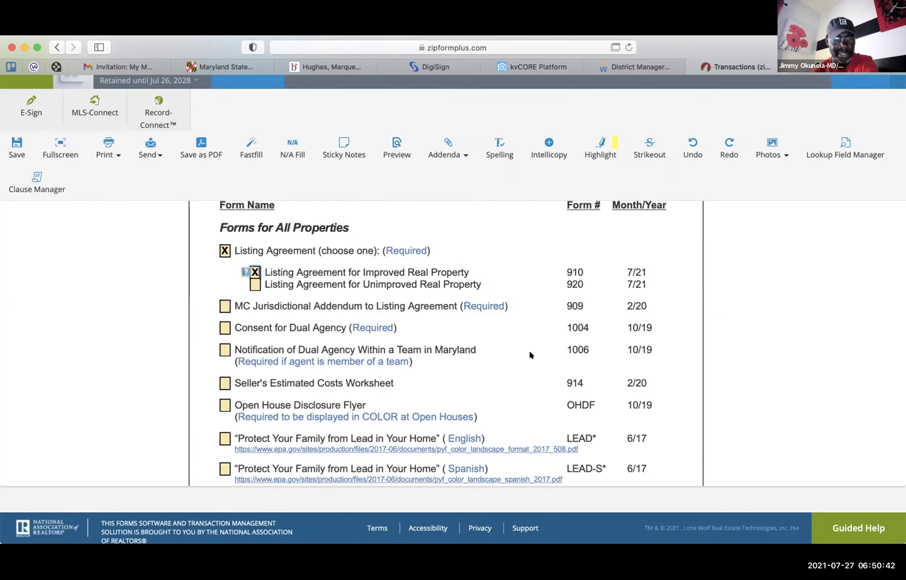
{"action": "scroll", "coordinate": [529, 352], "scroll_direction": "down", "scroll_amount": 5}
{"action": "scroll", "coordinate": [530, 352], "scroll_direction": "down", "scroll_amount": 15}
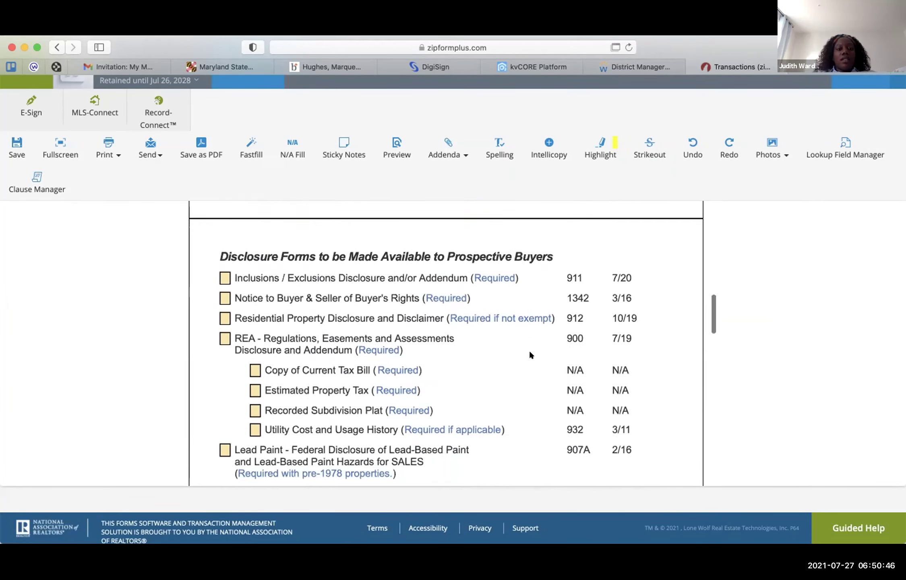
{"action": "scroll", "coordinate": [529, 355], "scroll_direction": "up", "scroll_amount": 6}
{"action": "scroll", "coordinate": [529, 354], "scroll_direction": "up", "scroll_amount": 11}
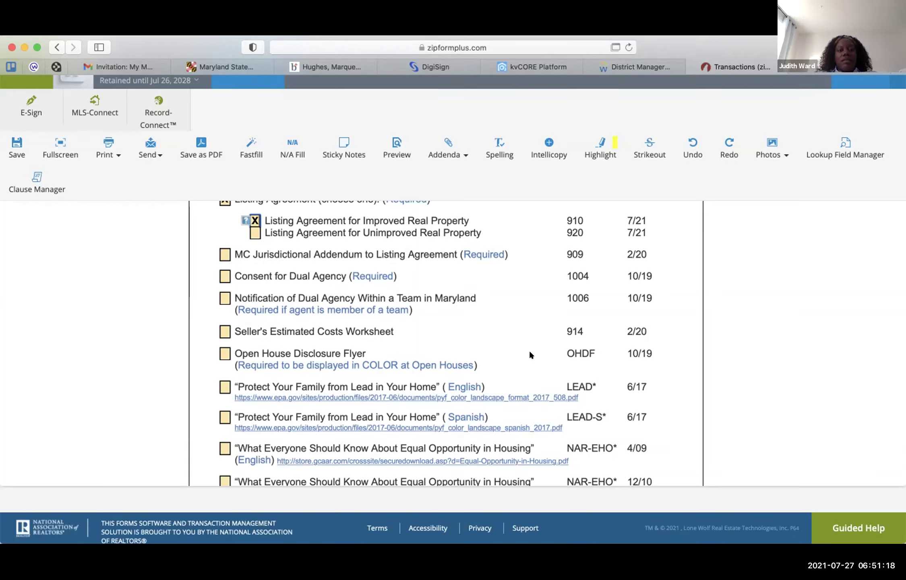
{"action": "scroll", "coordinate": [530, 352], "scroll_direction": "down", "scroll_amount": 2}
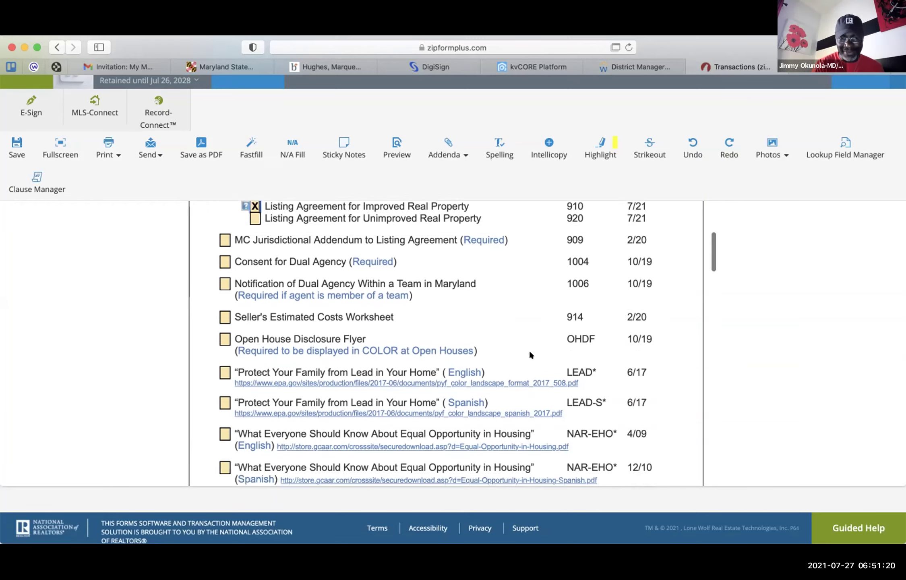
{"action": "scroll", "coordinate": [530, 355], "scroll_direction": "down", "scroll_amount": 3}
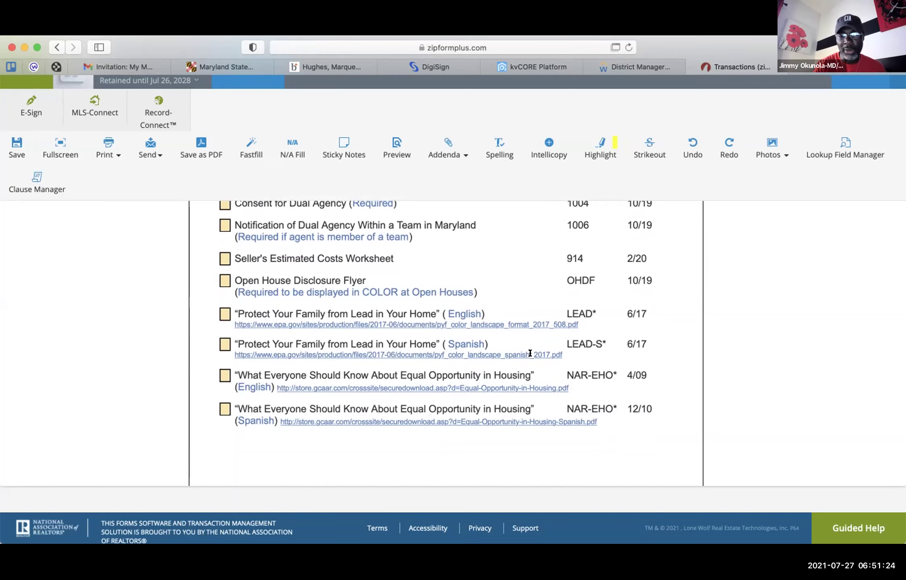
{"action": "scroll", "coordinate": [530, 353], "scroll_direction": "down", "scroll_amount": 3}
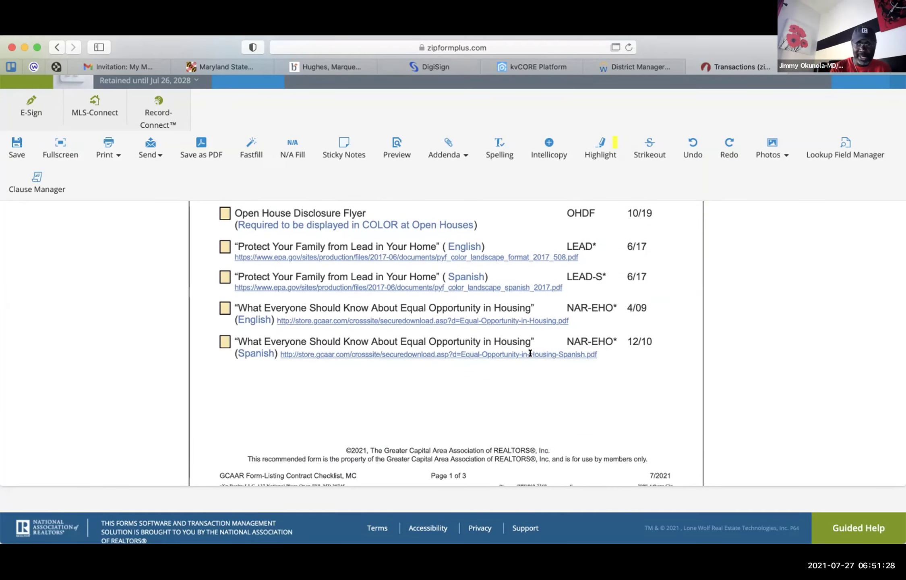
{"action": "scroll", "coordinate": [530, 353], "scroll_direction": "down", "scroll_amount": 12}
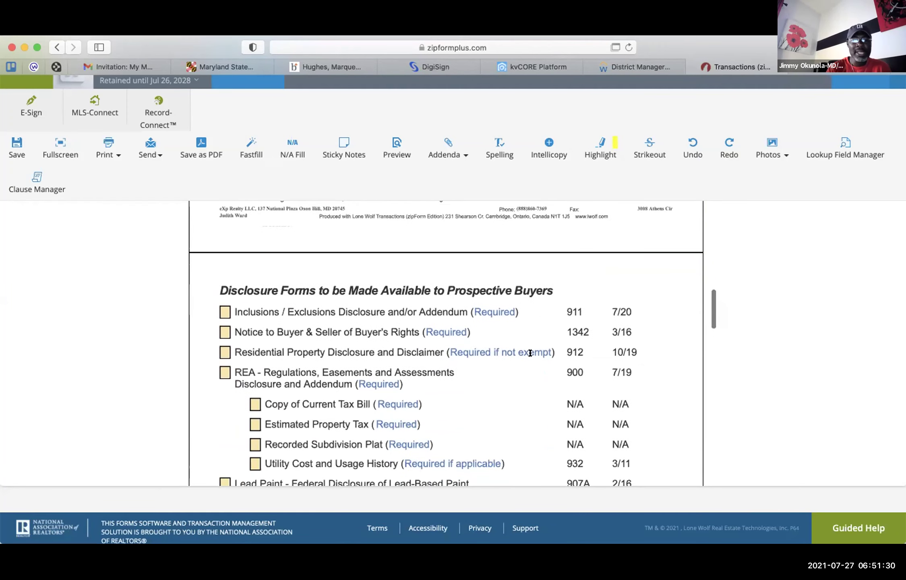
{"action": "scroll", "coordinate": [530, 353], "scroll_direction": "down", "scroll_amount": 3}
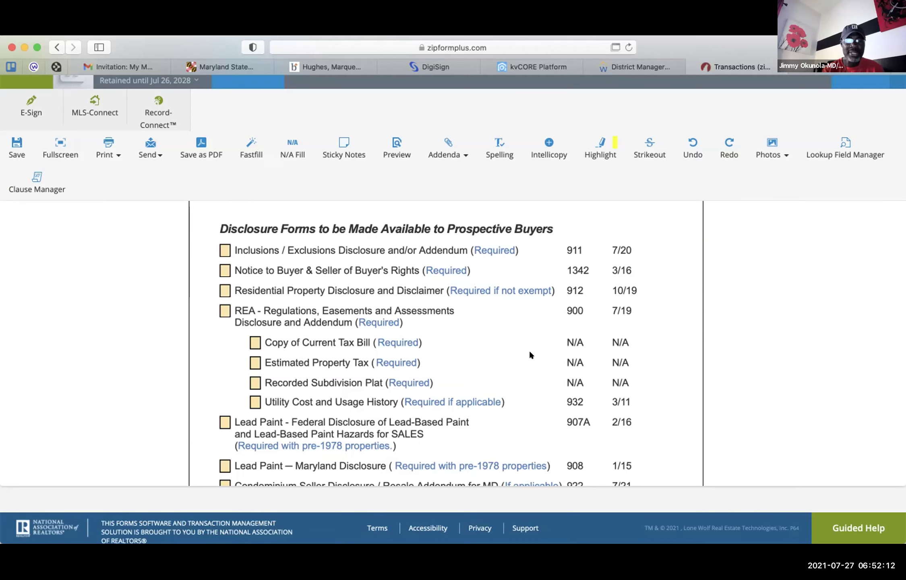
{"action": "scroll", "coordinate": [529, 353], "scroll_direction": "down", "scroll_amount": 5}
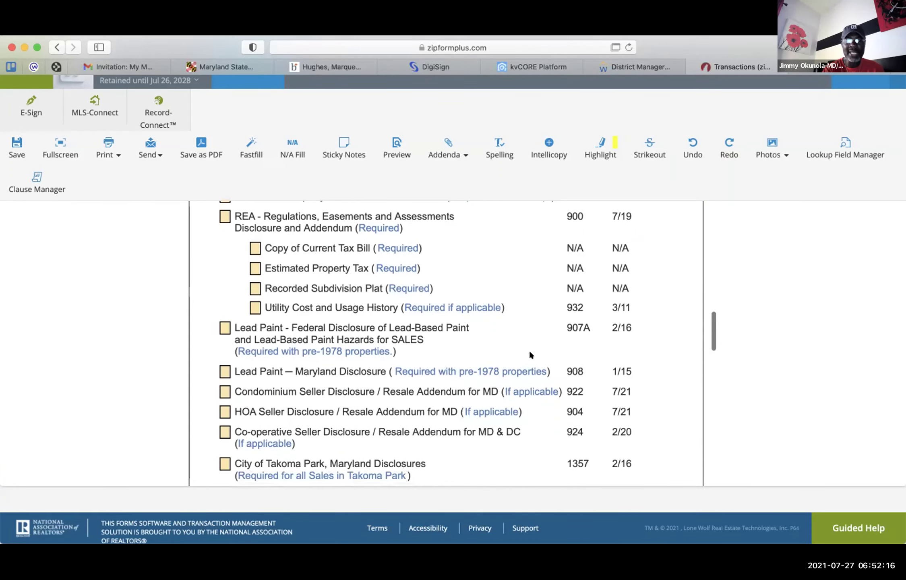
{"action": "scroll", "coordinate": [529, 354], "scroll_direction": "down", "scroll_amount": 1}
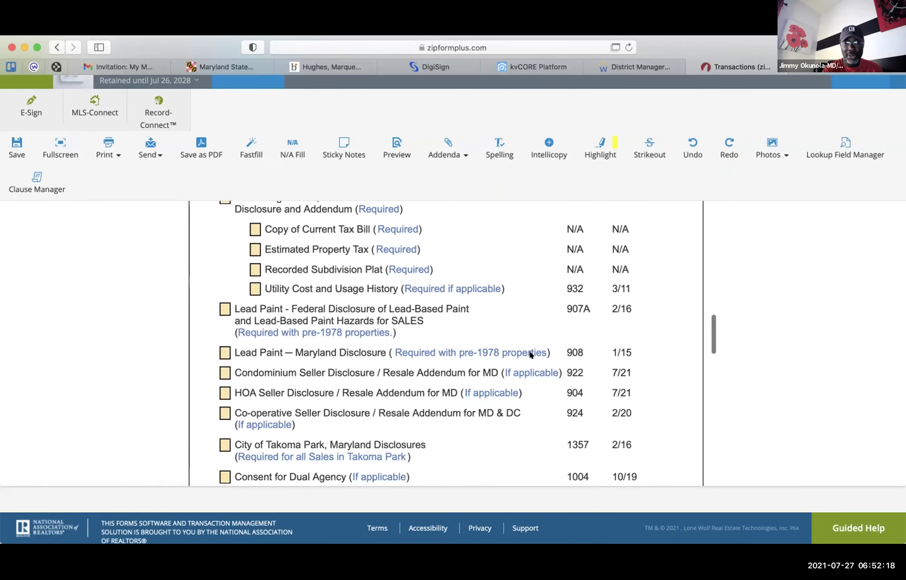
{"action": "scroll", "coordinate": [530, 354], "scroll_direction": "up", "scroll_amount": 1}
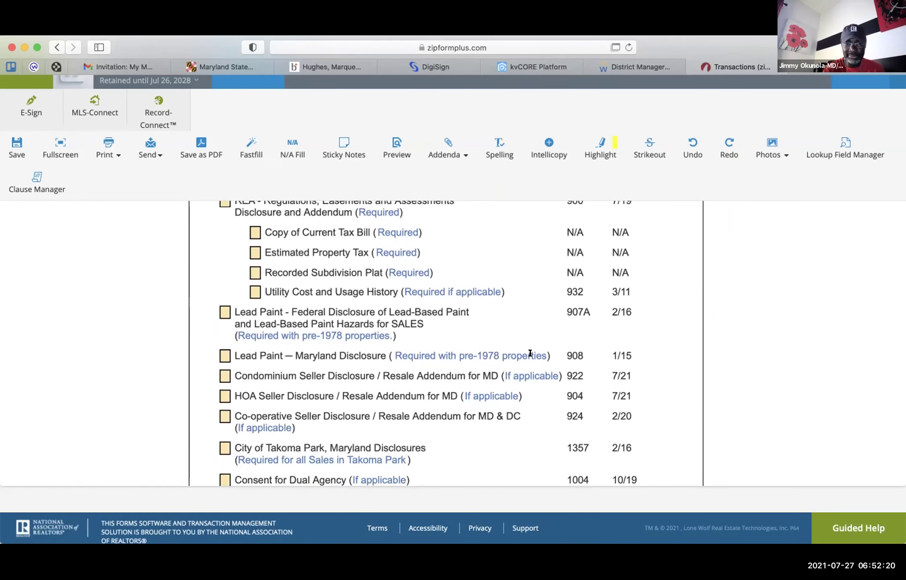
{"action": "scroll", "coordinate": [530, 353], "scroll_direction": "down", "scroll_amount": 1}
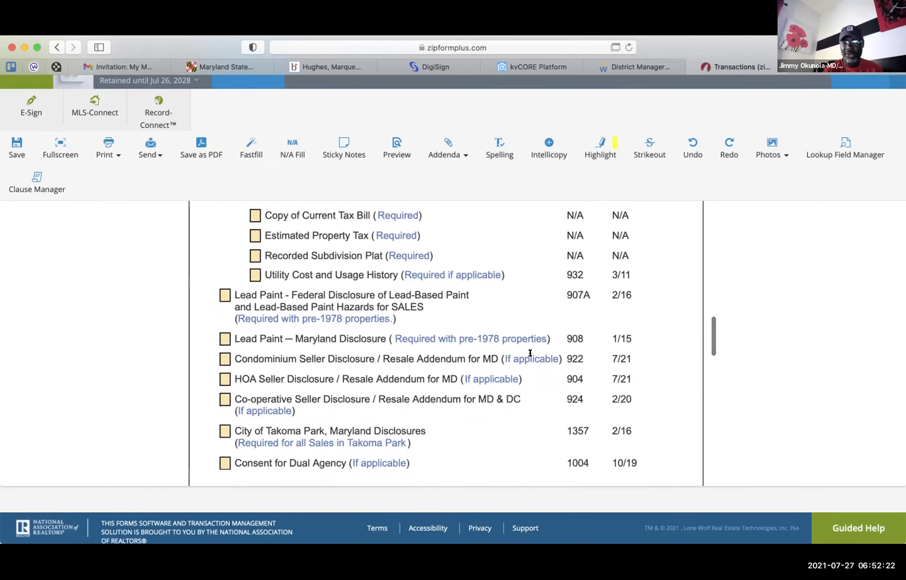
{"action": "scroll", "coordinate": [530, 353], "scroll_direction": "down", "scroll_amount": 1}
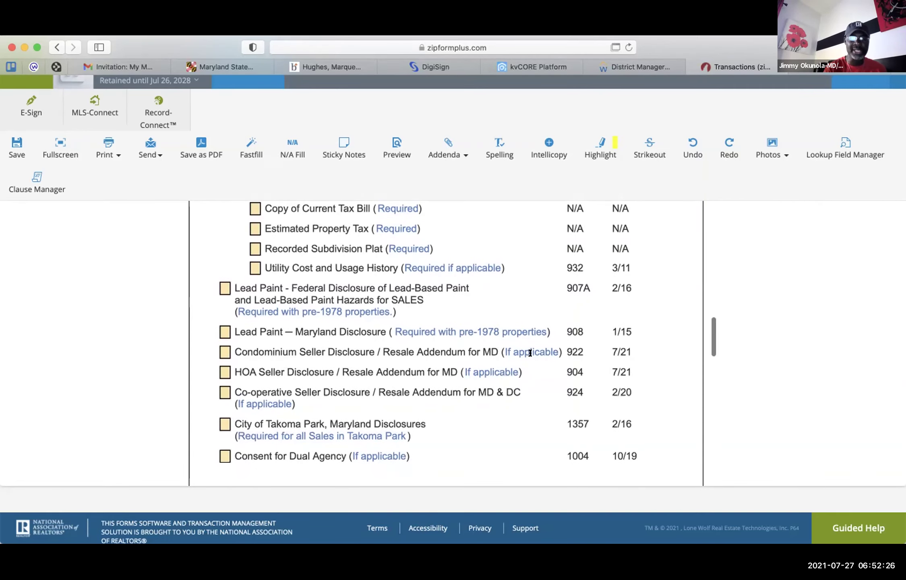
{"action": "scroll", "coordinate": [531, 353], "scroll_direction": "down", "scroll_amount": 5}
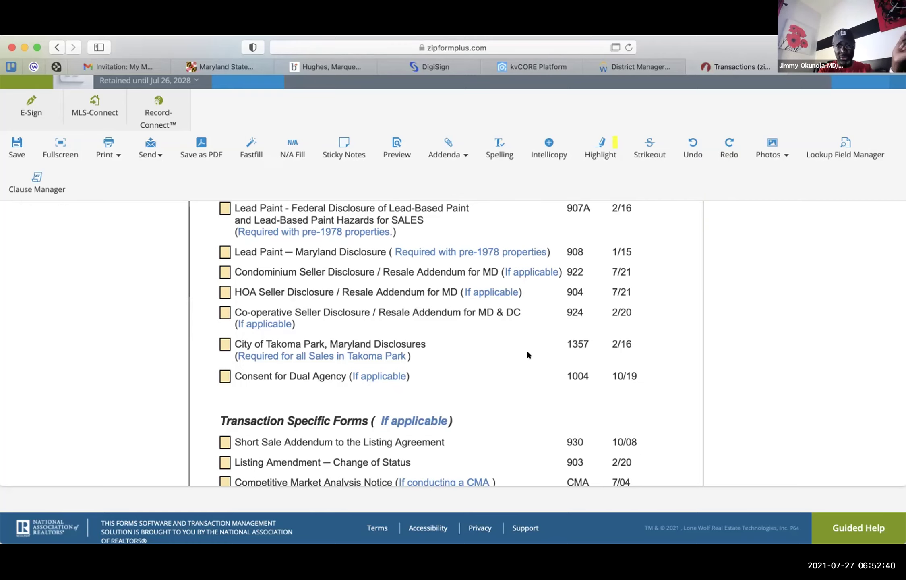
{"action": "scroll", "coordinate": [527, 352], "scroll_direction": "down", "scroll_amount": 4}
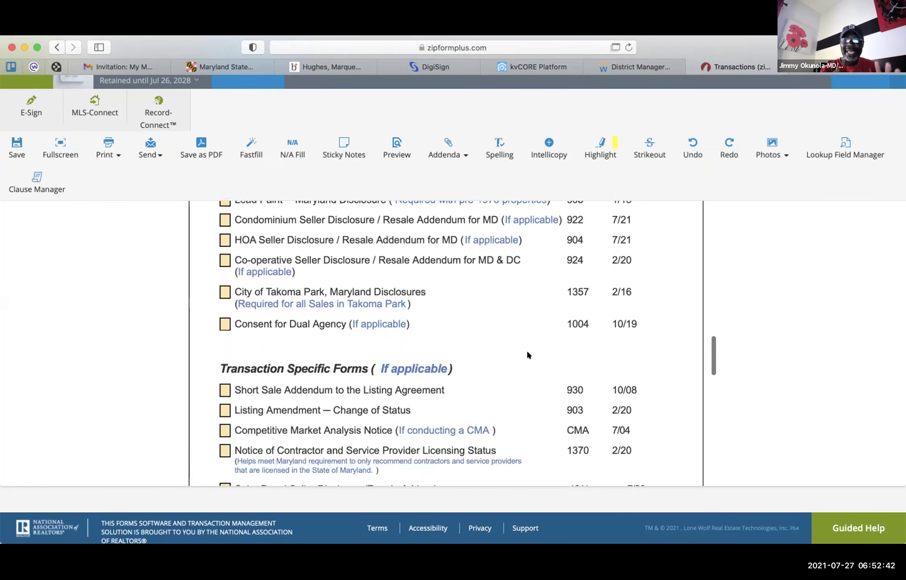
{"action": "scroll", "coordinate": [527, 354], "scroll_direction": "down", "scroll_amount": 1}
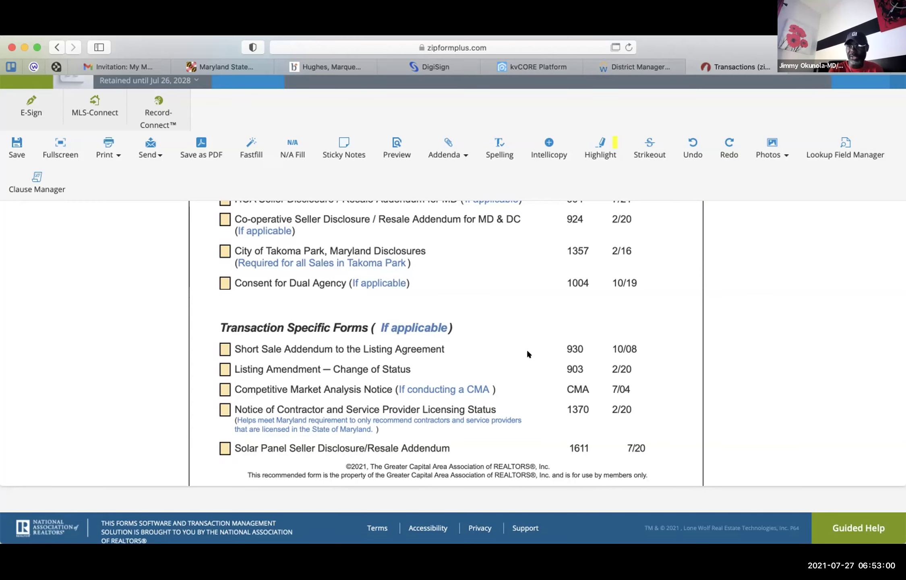
{"action": "scroll", "coordinate": [527, 350], "scroll_direction": "down", "scroll_amount": 5}
{"action": "scroll", "coordinate": [528, 352], "scroll_direction": "down", "scroll_amount": 1}
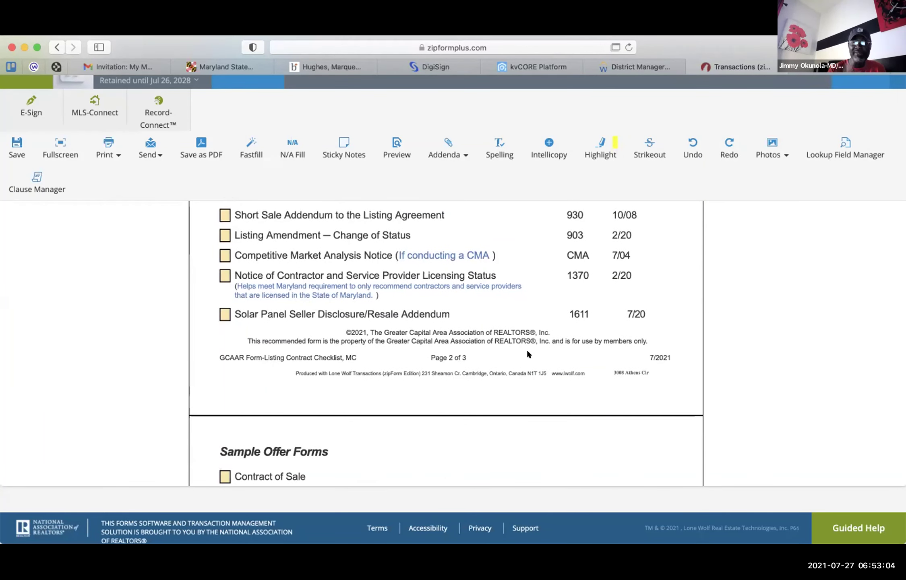
{"action": "scroll", "coordinate": [527, 350], "scroll_direction": "up", "scroll_amount": 1}
{"action": "scroll", "coordinate": [528, 353], "scroll_direction": "down", "scroll_amount": 1}
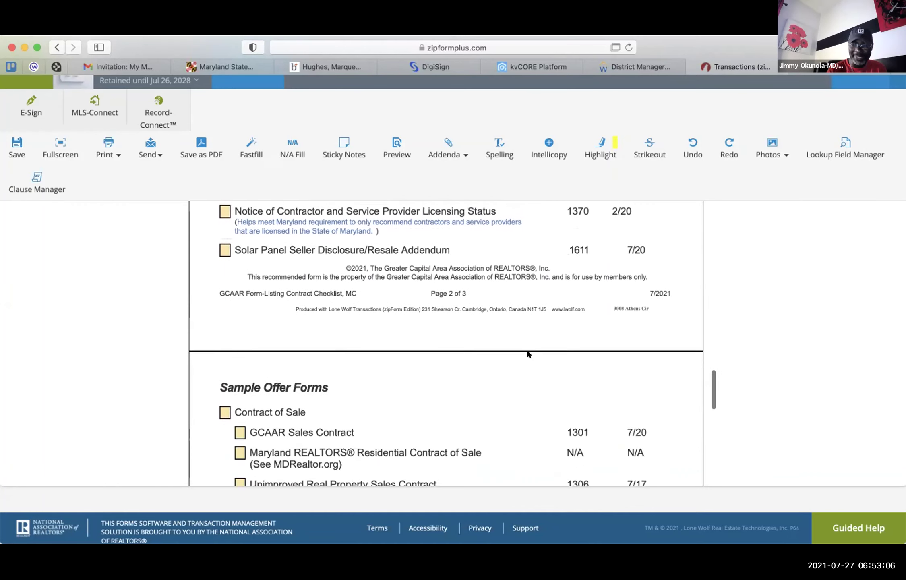
{"action": "scroll", "coordinate": [528, 353], "scroll_direction": "up", "scroll_amount": 6}
{"action": "scroll", "coordinate": [528, 354], "scroll_direction": "up", "scroll_amount": 15}
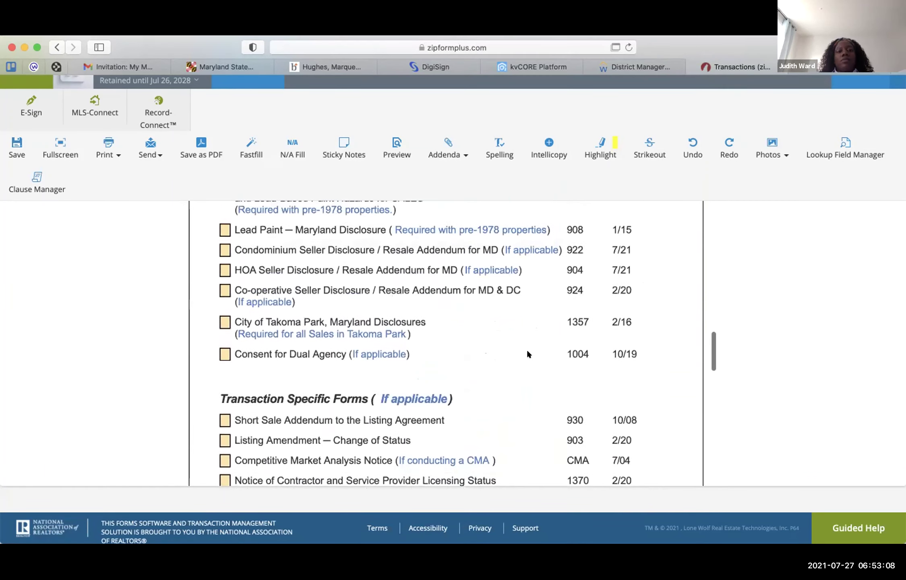
{"action": "scroll", "coordinate": [528, 351], "scroll_direction": "up", "scroll_amount": 15}
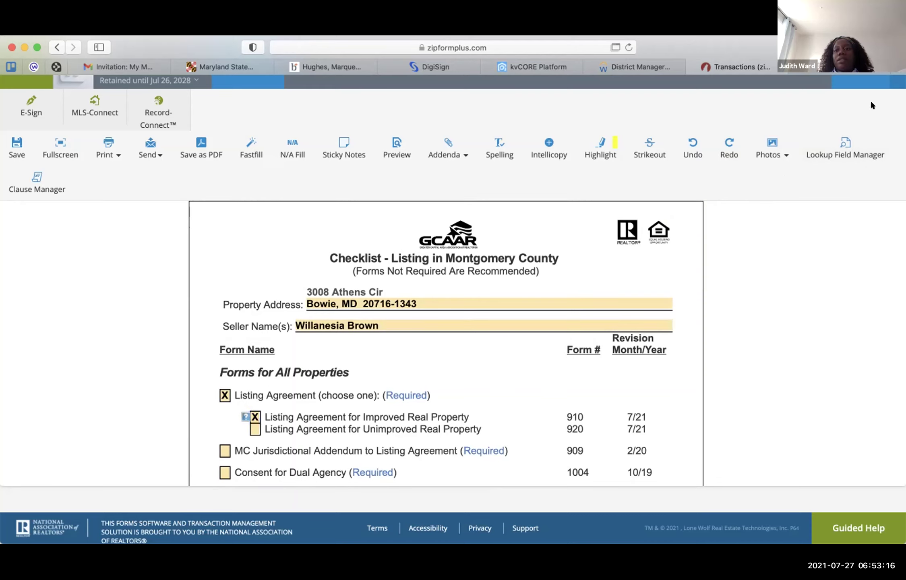
{"action": "scroll", "coordinate": [555, 404], "scroll_direction": "down", "scroll_amount": 1}
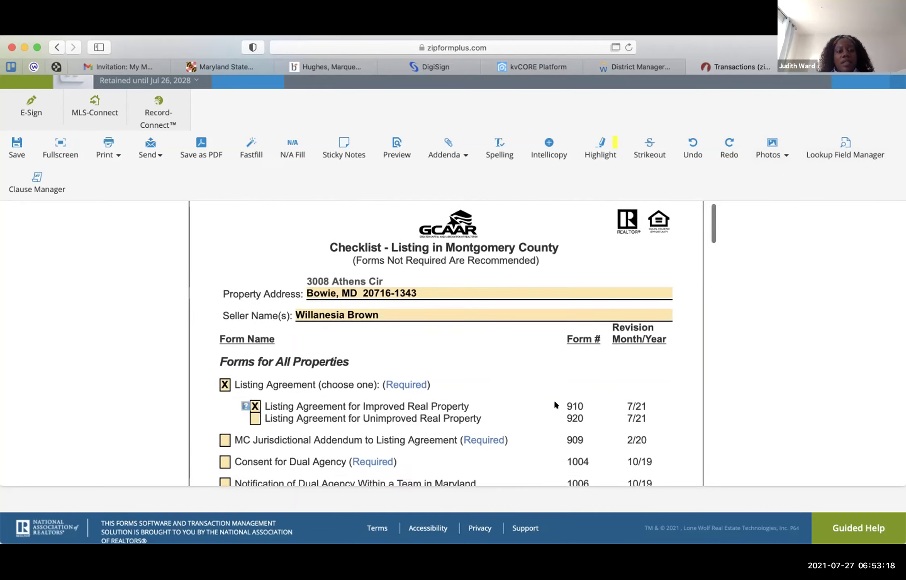
{"action": "scroll", "coordinate": [554, 402], "scroll_direction": "down", "scroll_amount": 6}
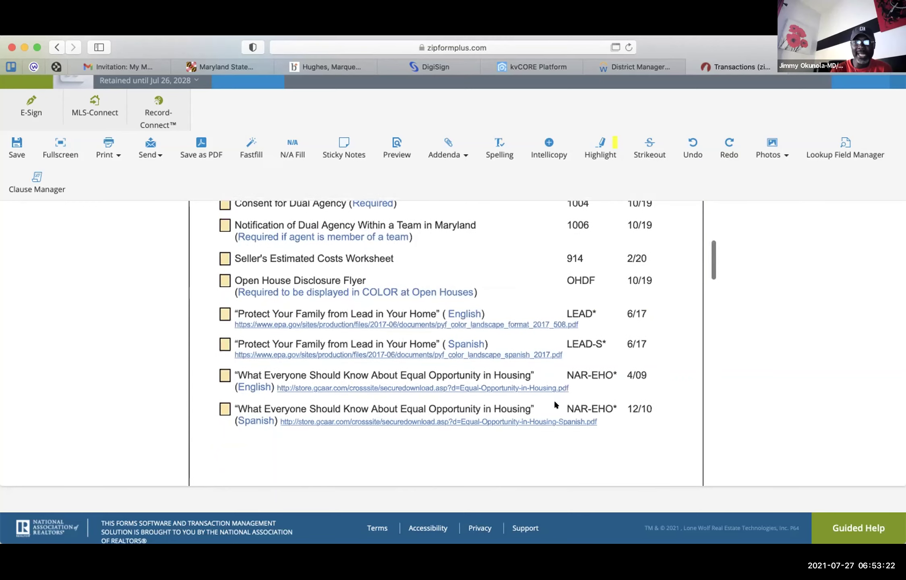
{"action": "scroll", "coordinate": [555, 404], "scroll_direction": "down", "scroll_amount": 1}
{"action": "scroll", "coordinate": [554, 402], "scroll_direction": "up", "scroll_amount": 1}
{"action": "scroll", "coordinate": [554, 400], "scroll_direction": "up", "scroll_amount": 1}
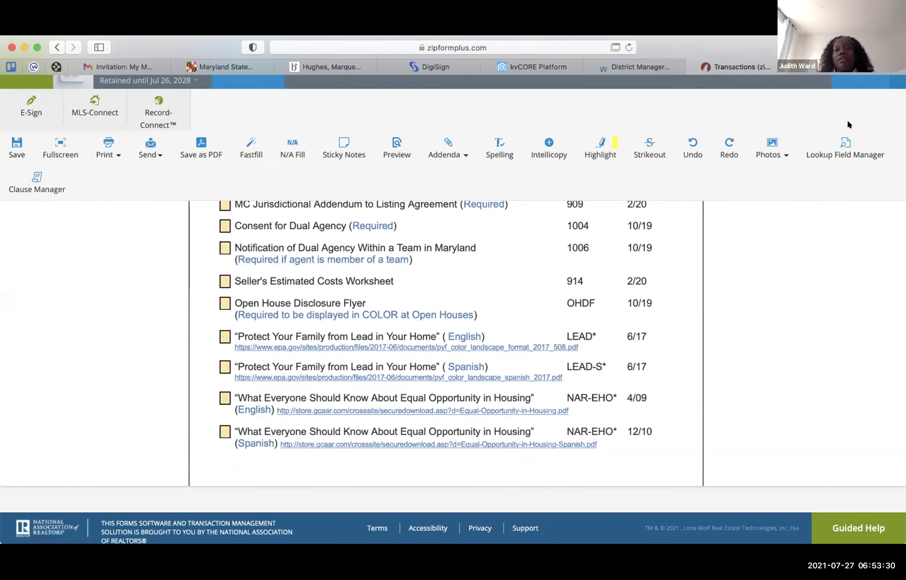
{"action": "scroll", "coordinate": [848, 124], "scroll_direction": "up", "scroll_amount": 2}
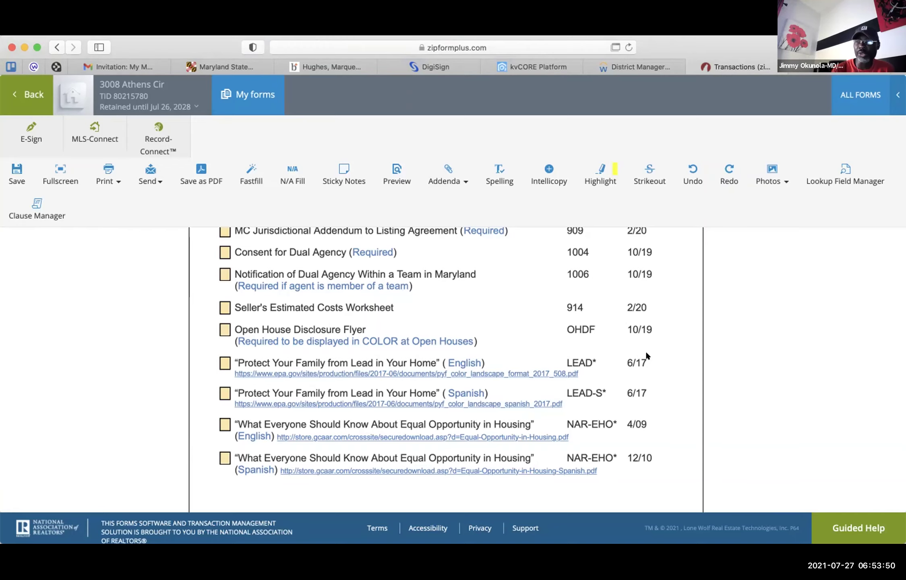
{"action": "scroll", "coordinate": [646, 352], "scroll_direction": "down", "scroll_amount": 3}
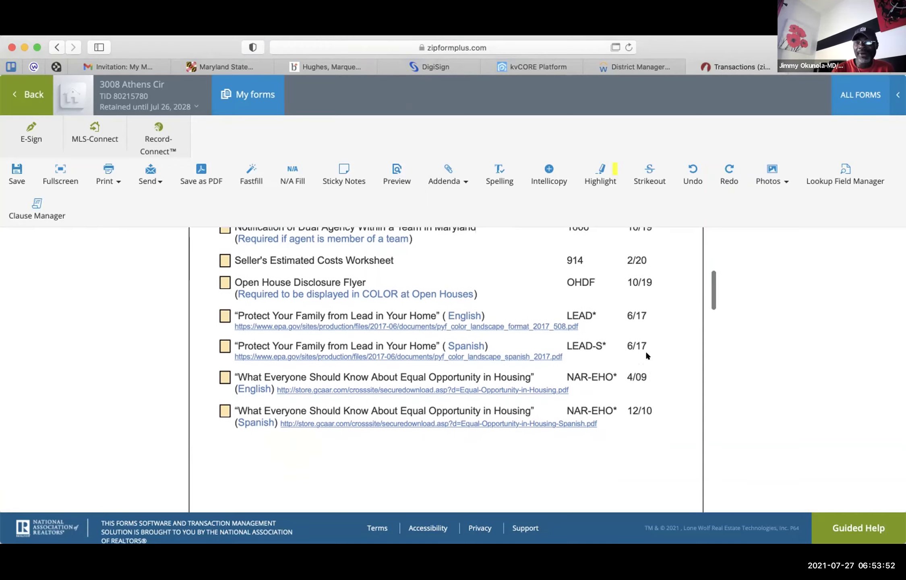
{"action": "scroll", "coordinate": [645, 354], "scroll_direction": "down", "scroll_amount": 1}
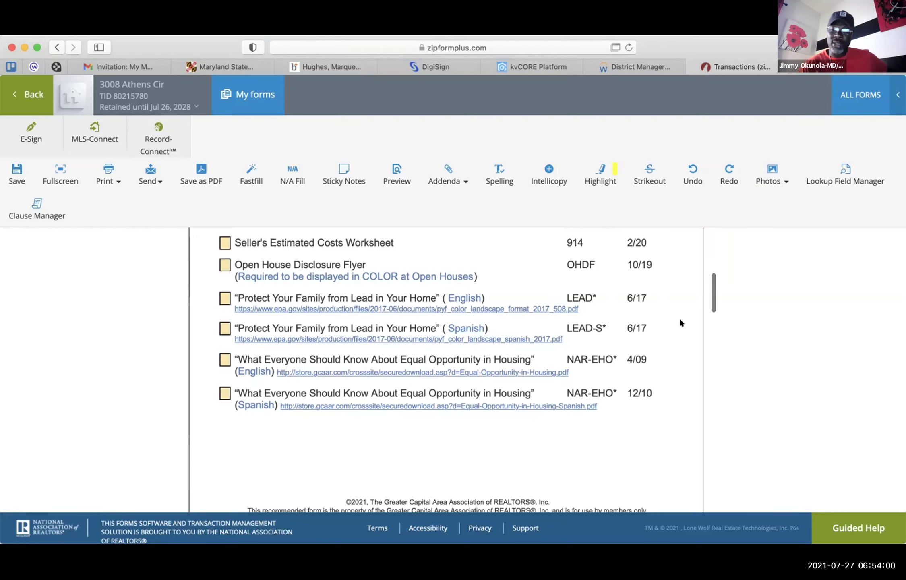
{"action": "scroll", "coordinate": [680, 320], "scroll_direction": "down", "scroll_amount": 6}
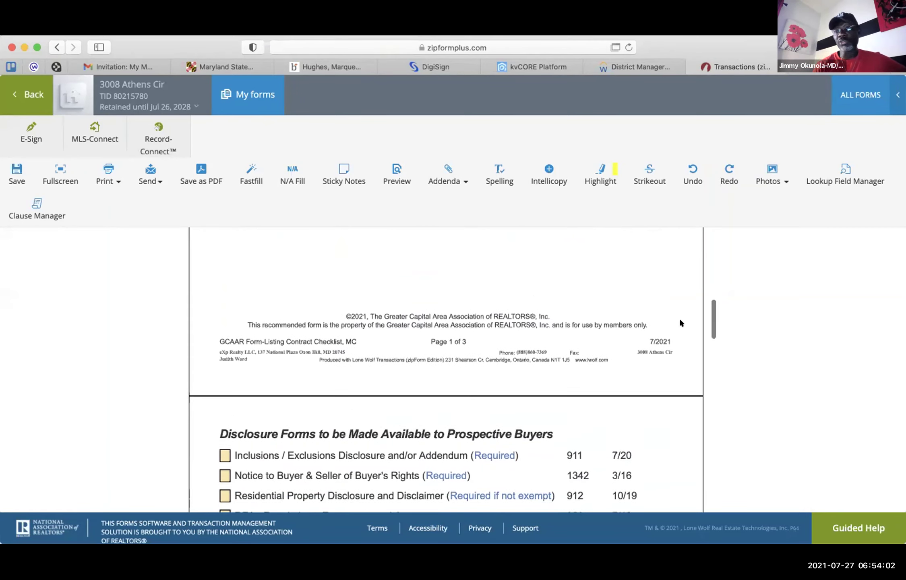
{"action": "scroll", "coordinate": [680, 323], "scroll_direction": "down", "scroll_amount": 1}
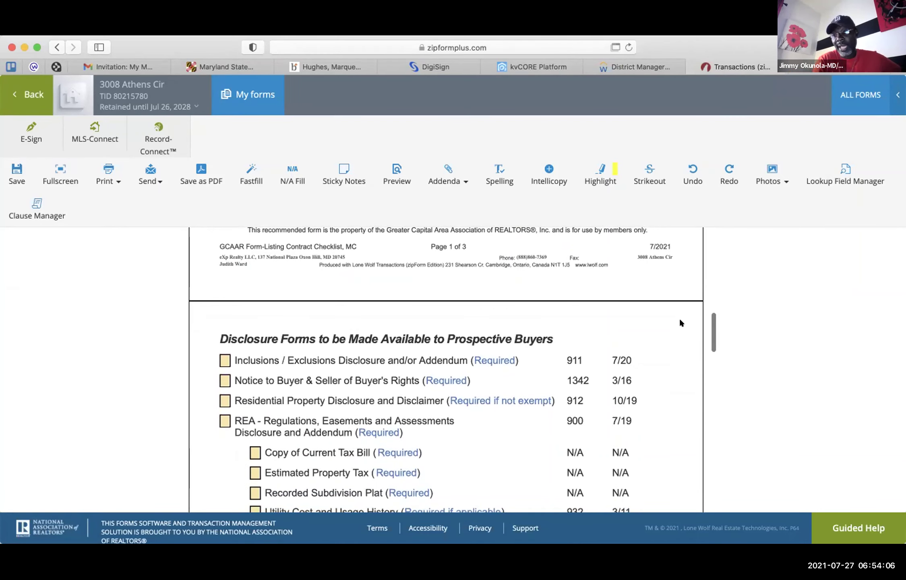
{"action": "scroll", "coordinate": [680, 323], "scroll_direction": "down", "scroll_amount": 1}
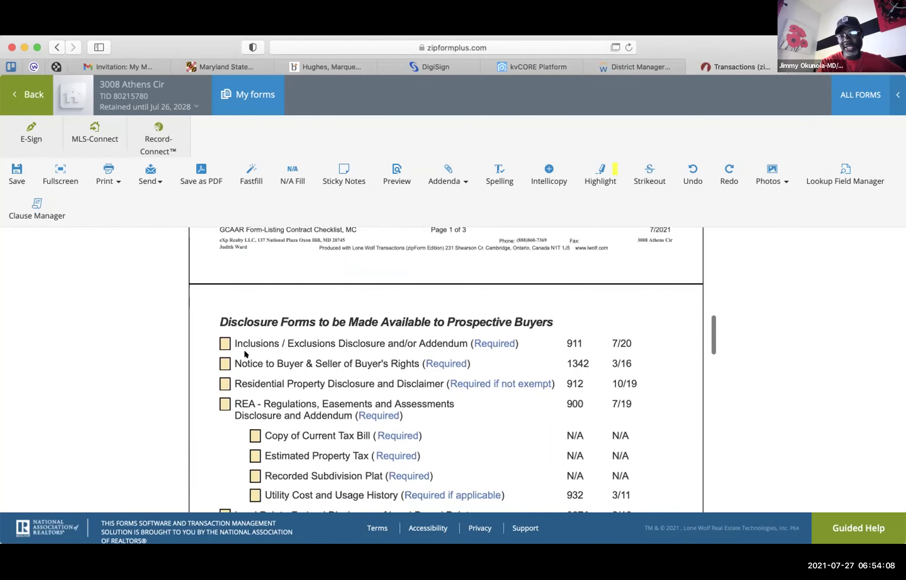
- Check the Buyer's Rights notice and English NAR-EHO equal-housing brochure boxes on the checklist
{"action": "left_click", "coordinate": [222, 361]}
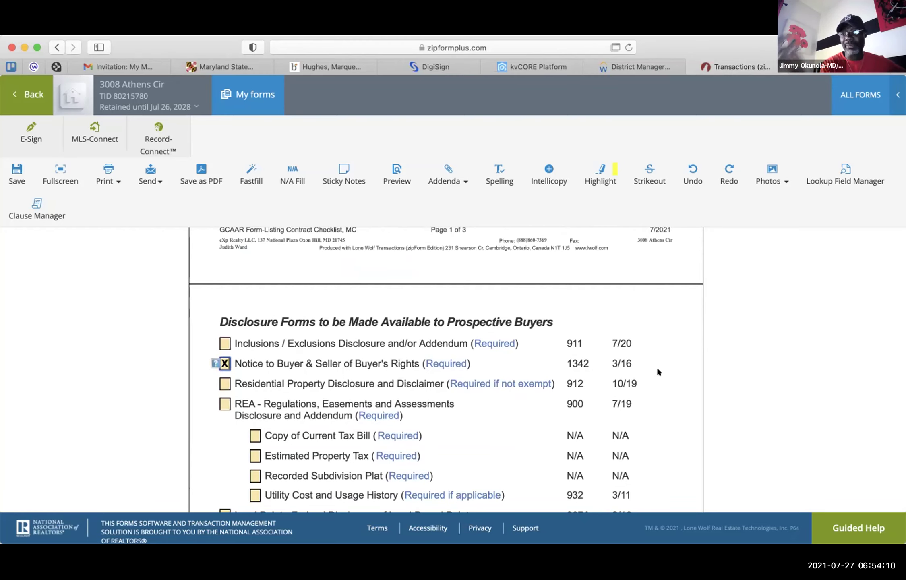
{"action": "scroll", "coordinate": [659, 368], "scroll_direction": "down", "scroll_amount": 2}
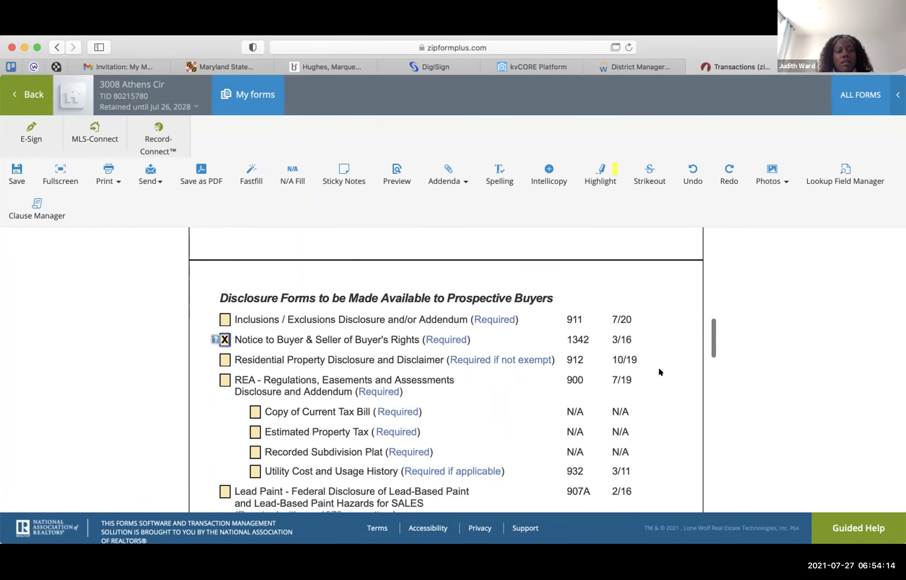
{"action": "scroll", "coordinate": [659, 371], "scroll_direction": "down", "scroll_amount": 3}
{"action": "scroll", "coordinate": [660, 370], "scroll_direction": "down", "scroll_amount": 3}
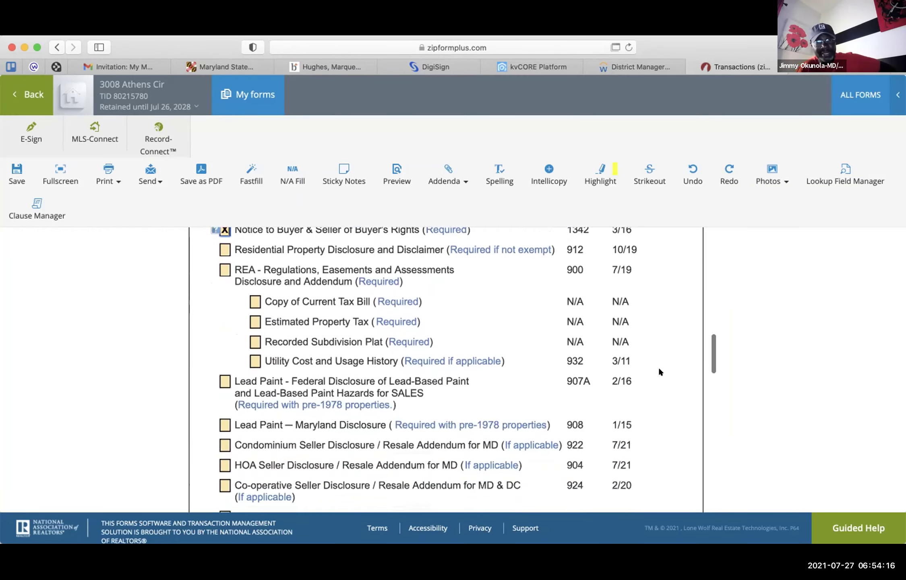
{"action": "scroll", "coordinate": [659, 371], "scroll_direction": "up", "scroll_amount": 3}
{"action": "scroll", "coordinate": [661, 371], "scroll_direction": "down", "scroll_amount": 1}
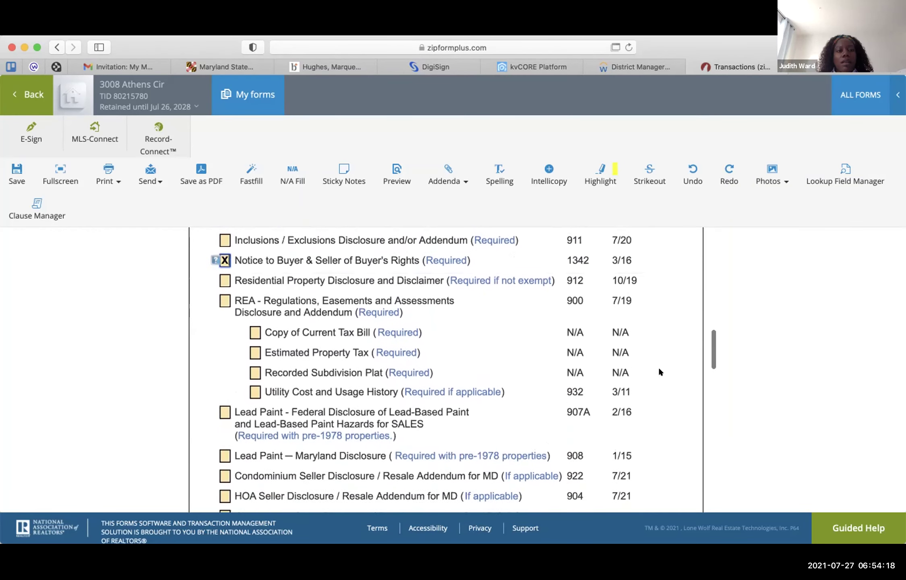
{"action": "scroll", "coordinate": [661, 371], "scroll_direction": "up", "scroll_amount": 10}
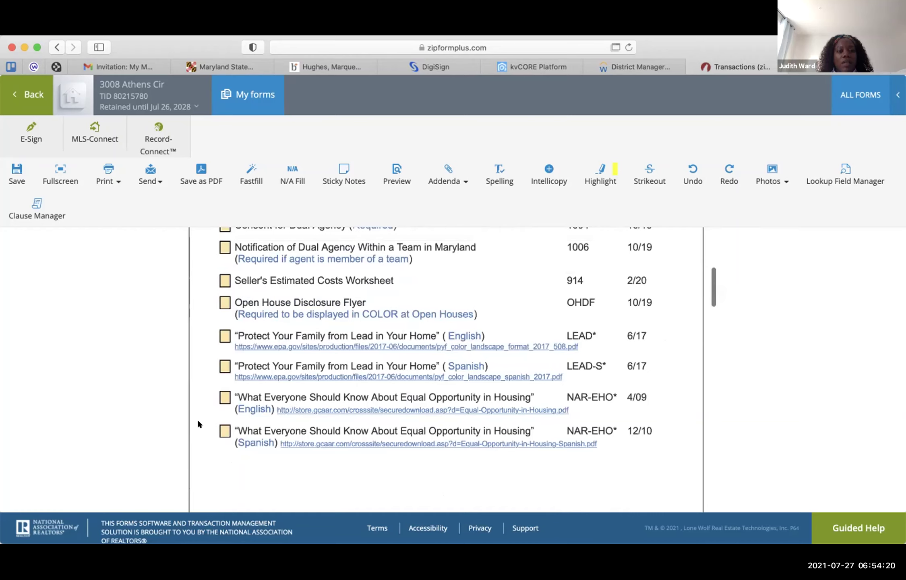
{"action": "left_click", "coordinate": [224, 398]}
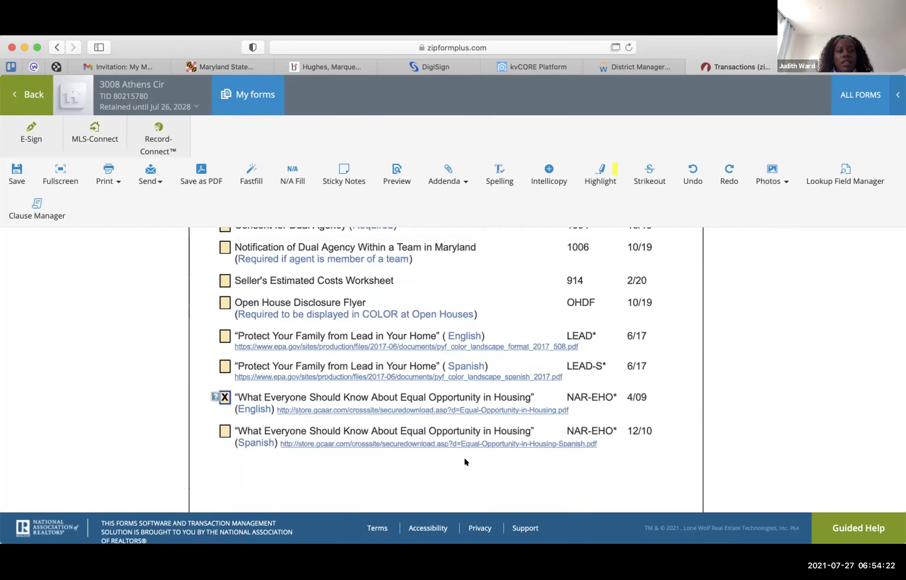
{"action": "scroll", "coordinate": [706, 428], "scroll_direction": "up", "scroll_amount": 5}
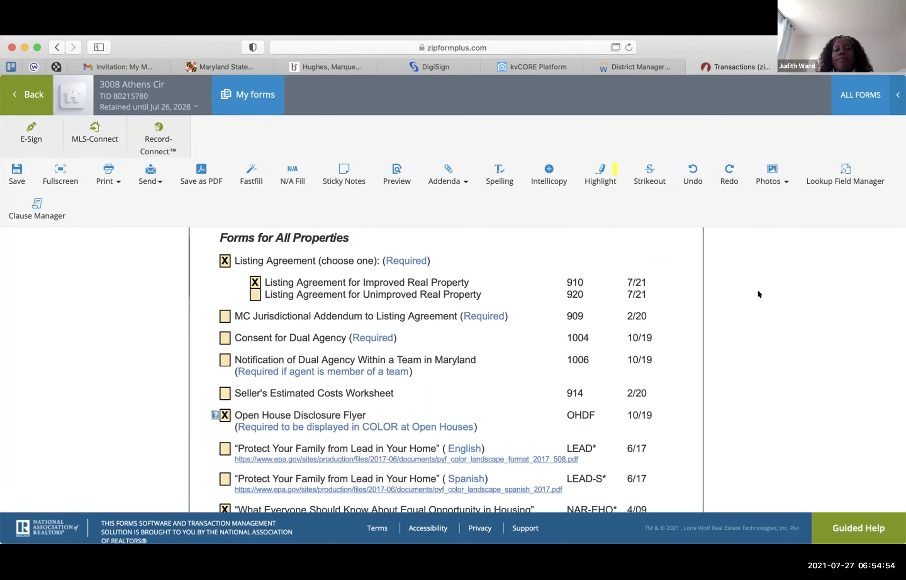
{"action": "scroll", "coordinate": [777, 309], "scroll_direction": "down", "scroll_amount": 1}
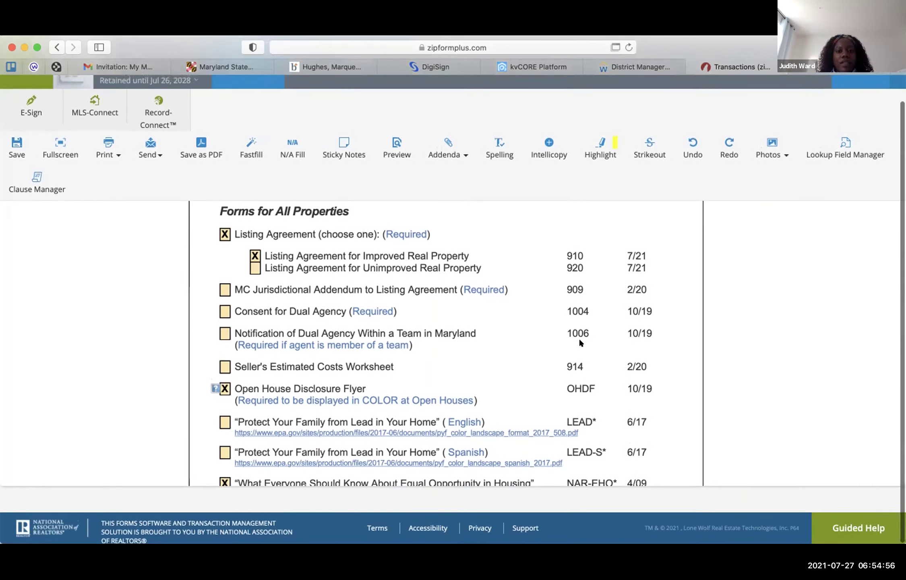
{"action": "scroll", "coordinate": [579, 340], "scroll_direction": "down", "scroll_amount": 15}
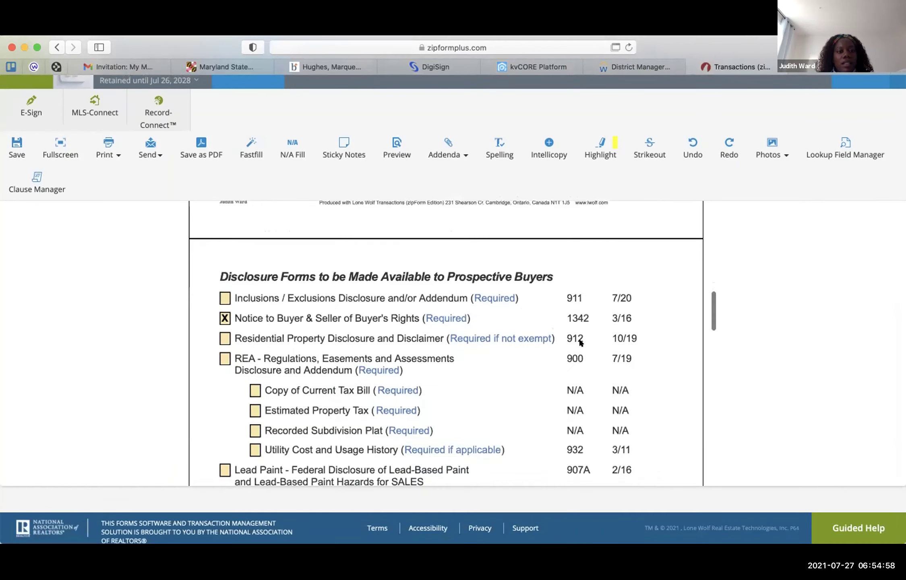
{"action": "scroll", "coordinate": [580, 341], "scroll_direction": "down", "scroll_amount": 4}
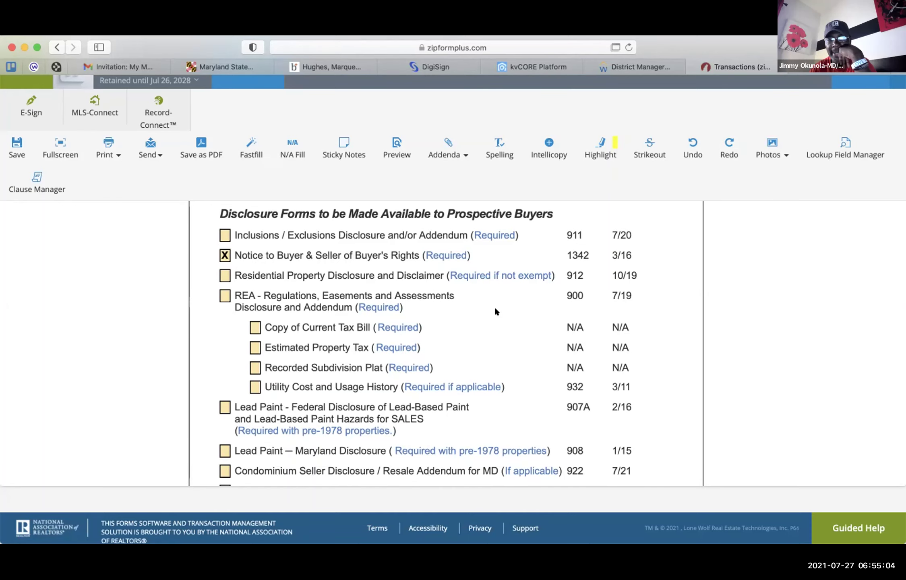
{"action": "scroll", "coordinate": [495, 306], "scroll_direction": "down", "scroll_amount": 10}
{"action": "scroll", "coordinate": [496, 311], "scroll_direction": "down", "scroll_amount": 6}
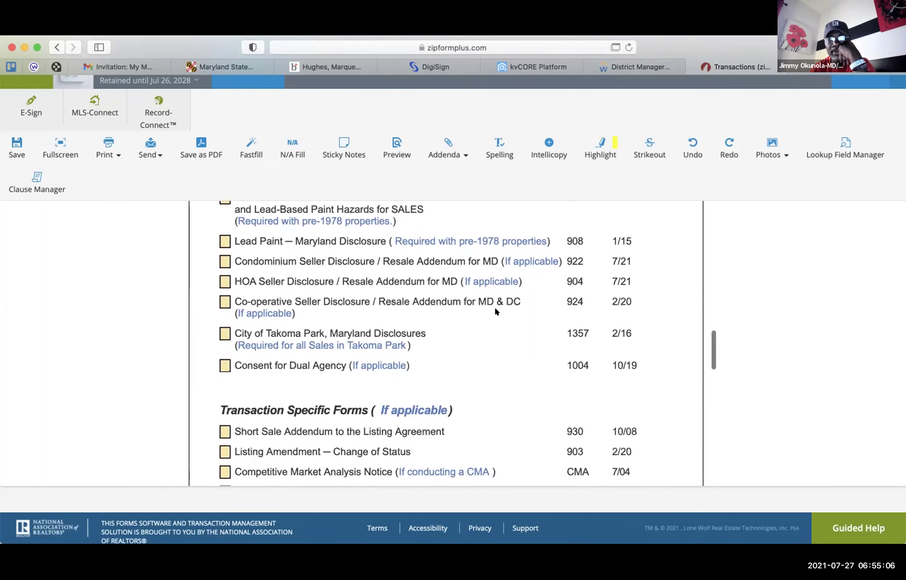
{"action": "scroll", "coordinate": [496, 311], "scroll_direction": "down", "scroll_amount": 3}
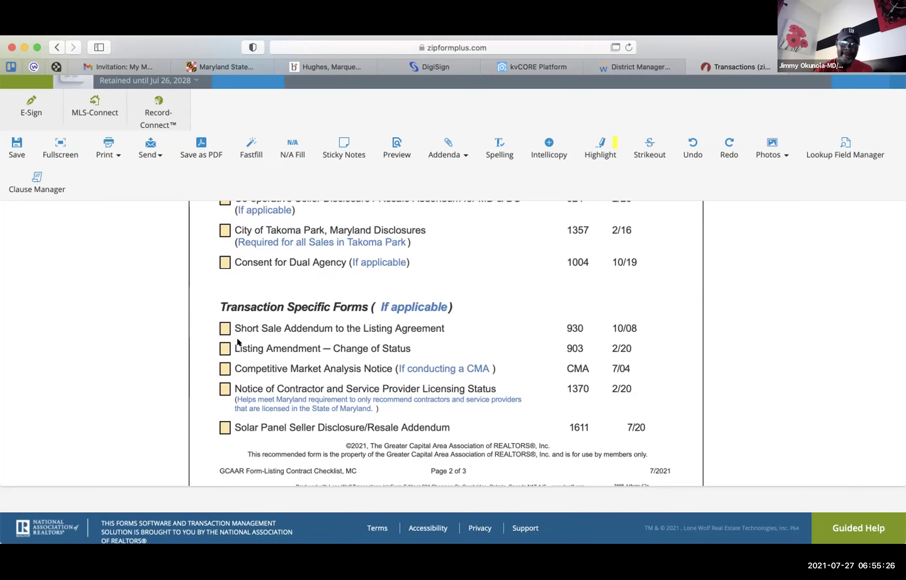
{"action": "scroll", "coordinate": [237, 340], "scroll_direction": "down", "scroll_amount": 5}
{"action": "scroll", "coordinate": [237, 342], "scroll_direction": "down", "scroll_amount": 2}
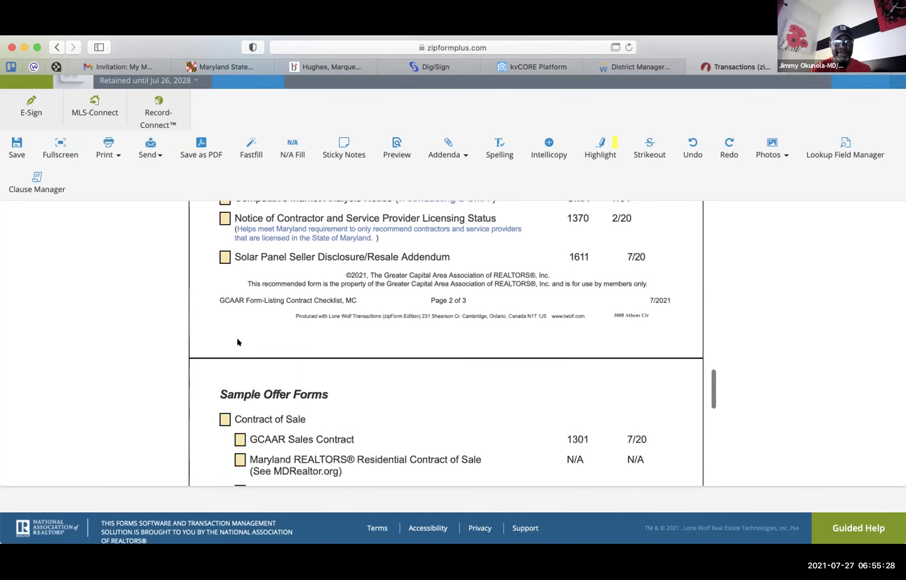
{"action": "scroll", "coordinate": [237, 342], "scroll_direction": "up", "scroll_amount": 8}
{"action": "scroll", "coordinate": [237, 342], "scroll_direction": "down", "scroll_amount": 3}
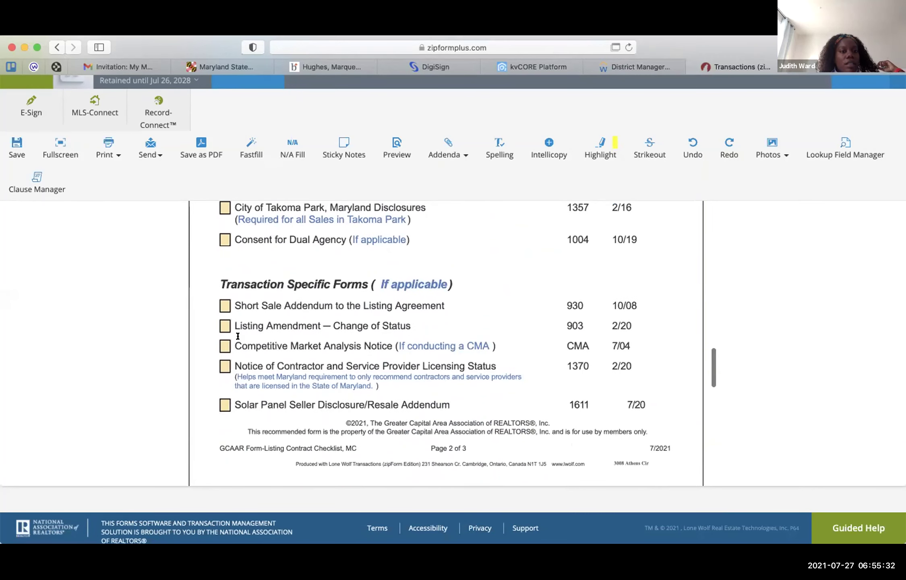
{"action": "left_click", "coordinate": [224, 345]}
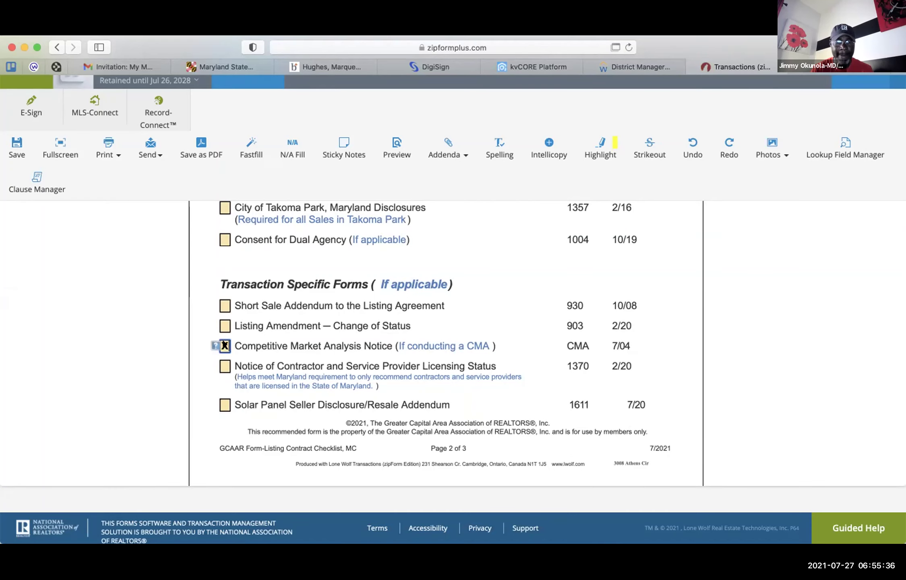
{"action": "scroll", "coordinate": [224, 343], "scroll_direction": "up", "scroll_amount": 3}
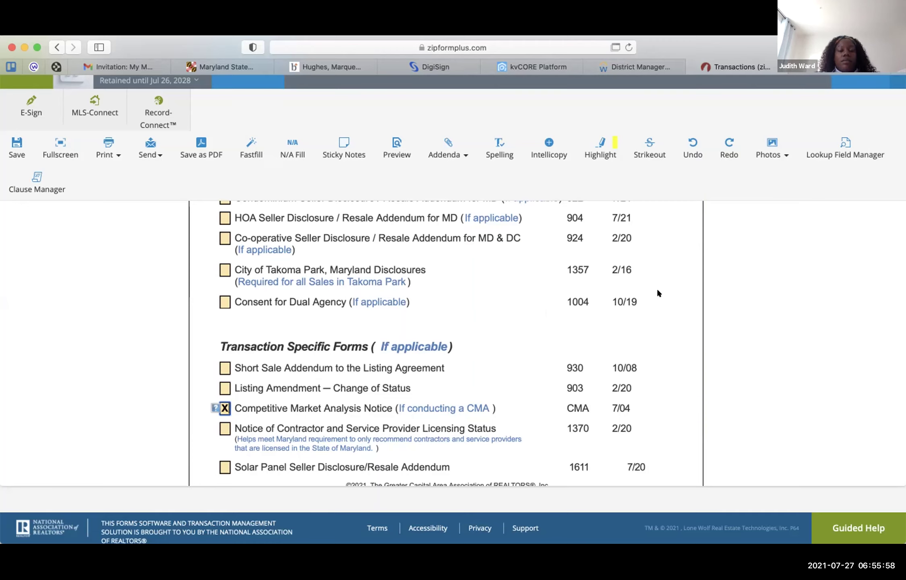
- Review the checked forms from the checklist top, then uncheck Improved Real Property (910)
{"action": "scroll", "coordinate": [658, 293], "scroll_direction": "up", "scroll_amount": 10}
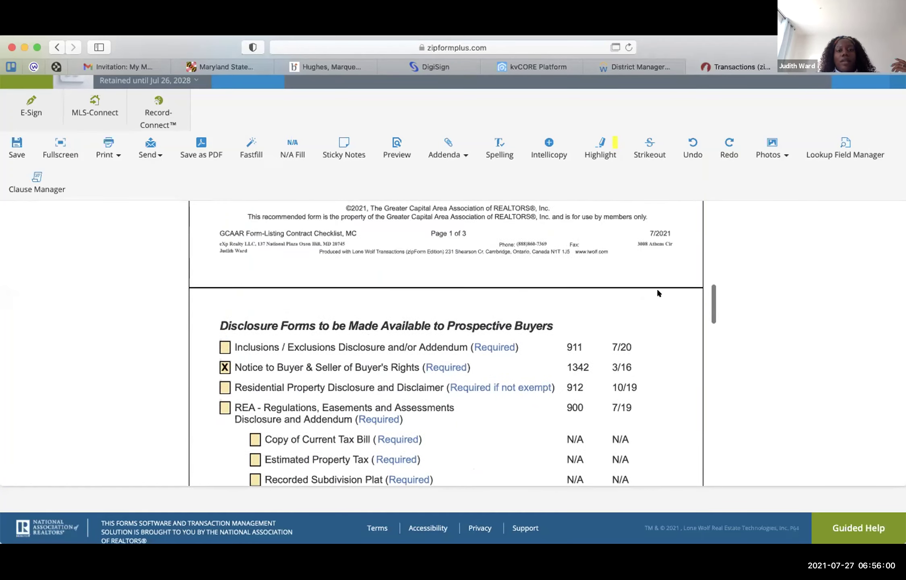
{"action": "scroll", "coordinate": [657, 290], "scroll_direction": "up", "scroll_amount": 10}
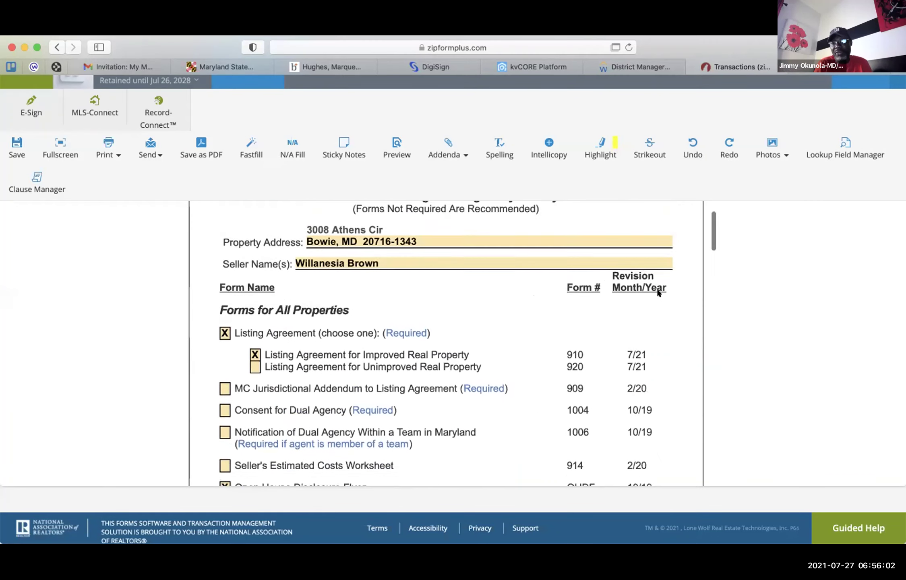
{"action": "scroll", "coordinate": [659, 292], "scroll_direction": "up", "scroll_amount": 1}
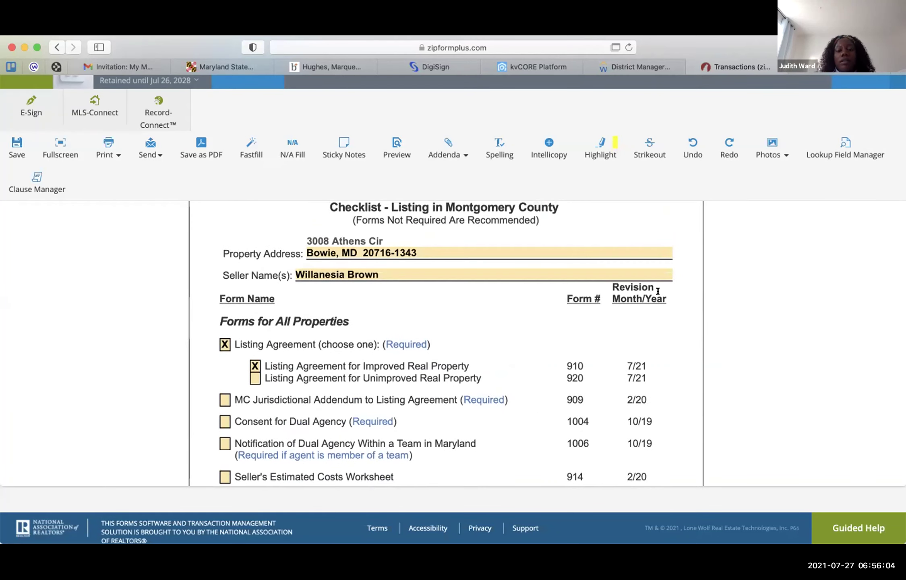
{"action": "scroll", "coordinate": [658, 291], "scroll_direction": "up", "scroll_amount": 2}
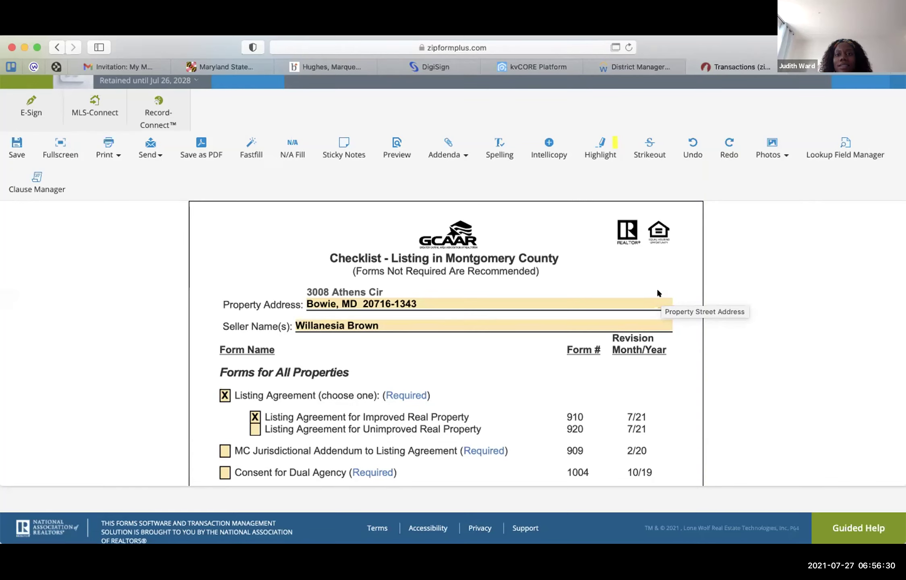
{"action": "scroll", "coordinate": [658, 291], "scroll_direction": "down", "scroll_amount": 5}
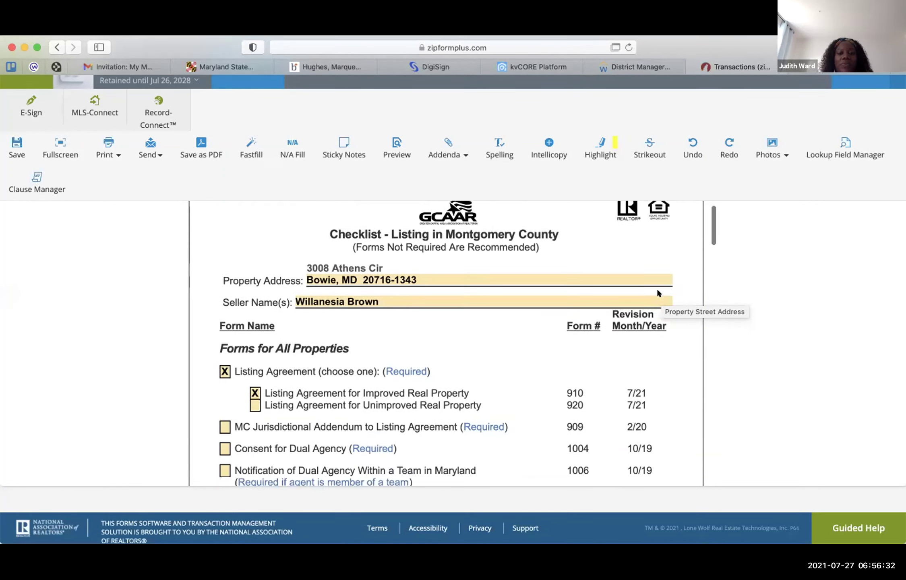
{"action": "scroll", "coordinate": [658, 291], "scroll_direction": "down", "scroll_amount": 1}
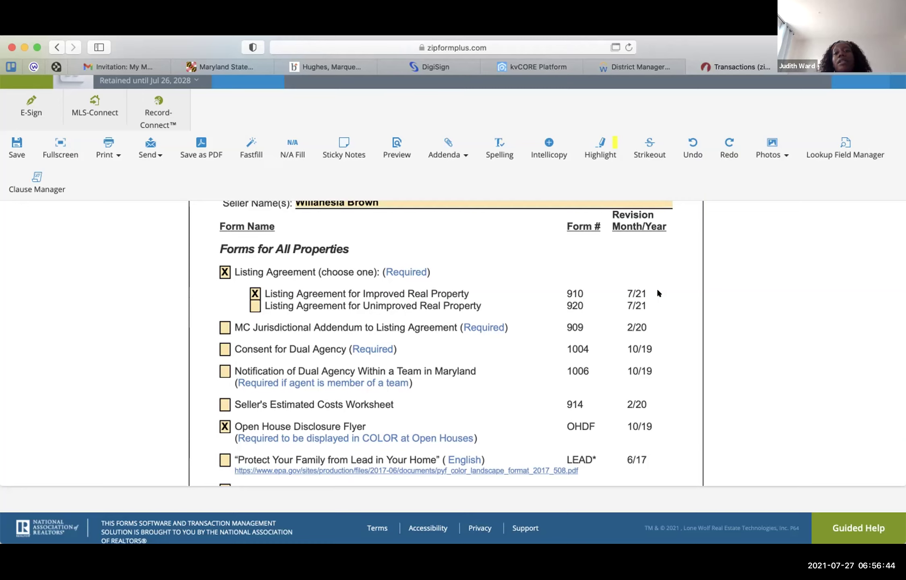
{"action": "scroll", "coordinate": [659, 293], "scroll_direction": "down", "scroll_amount": 5}
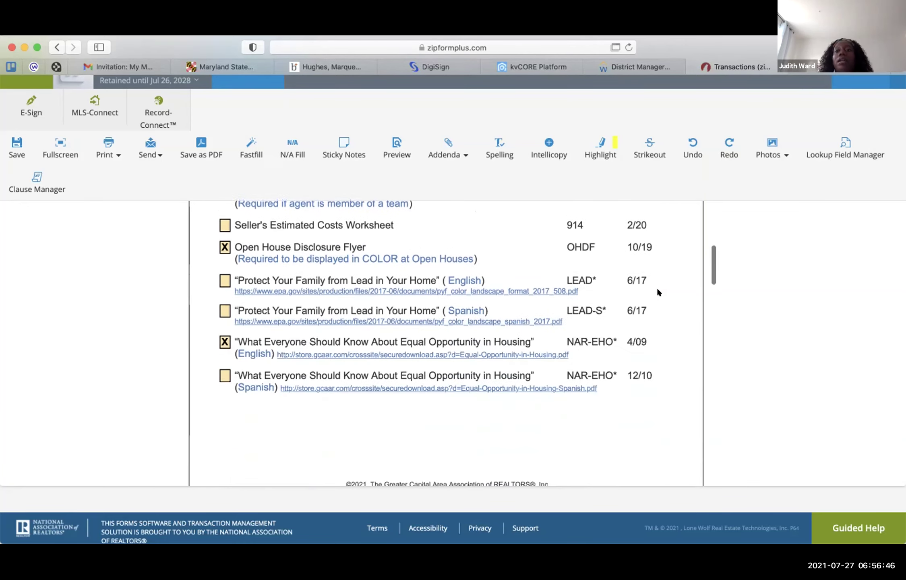
{"action": "scroll", "coordinate": [659, 293], "scroll_direction": "up", "scroll_amount": 10}
{"action": "scroll", "coordinate": [659, 293], "scroll_direction": "down", "scroll_amount": 2}
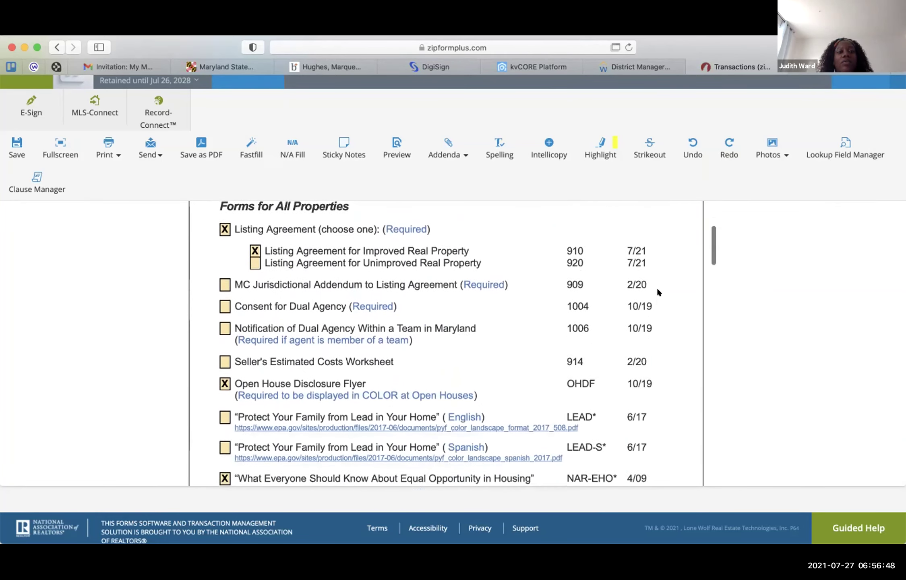
{"action": "scroll", "coordinate": [659, 293], "scroll_direction": "up", "scroll_amount": 1}
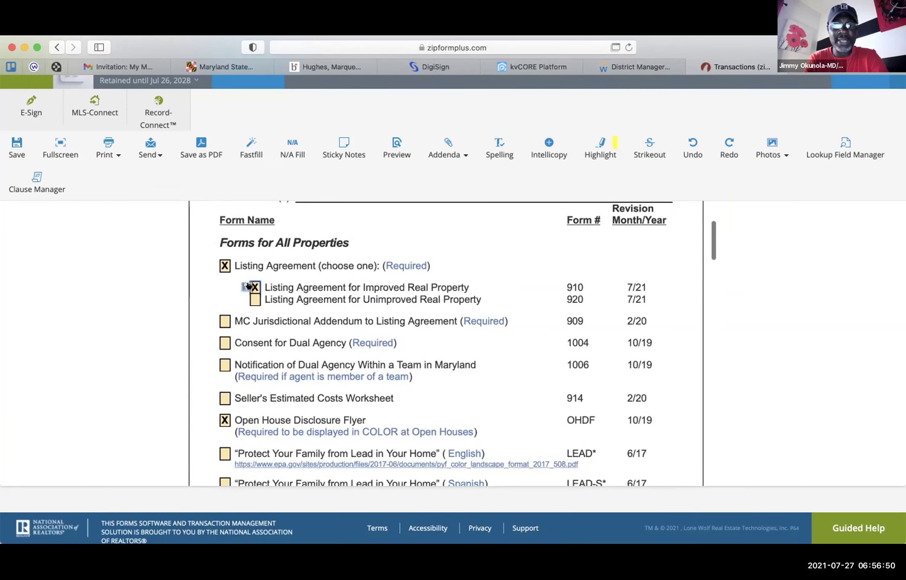
{"action": "left_click", "coordinate": [248, 285]}
{"action": "scroll", "coordinate": [527, 341], "scroll_direction": "down", "scroll_amount": 4}
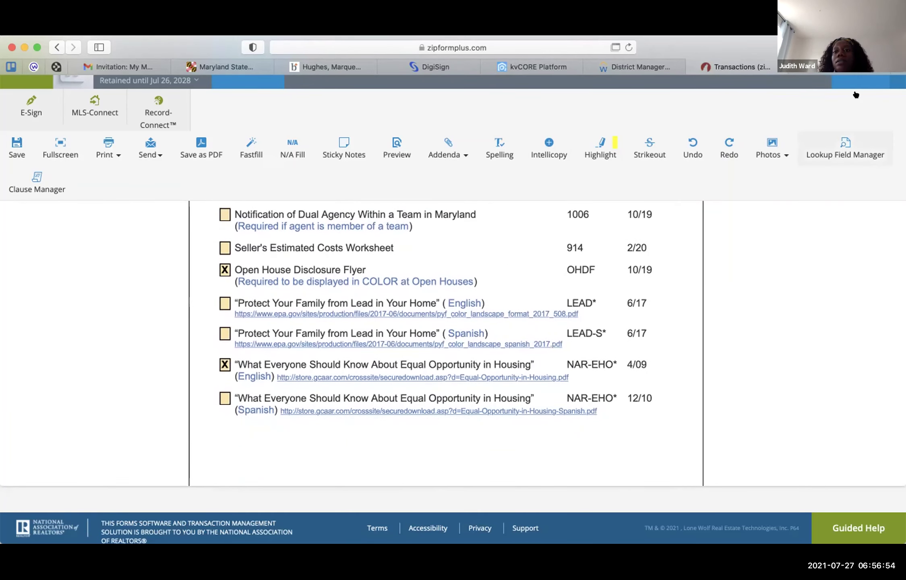
{"action": "scroll", "coordinate": [859, 99], "scroll_direction": "up", "scroll_amount": 1}
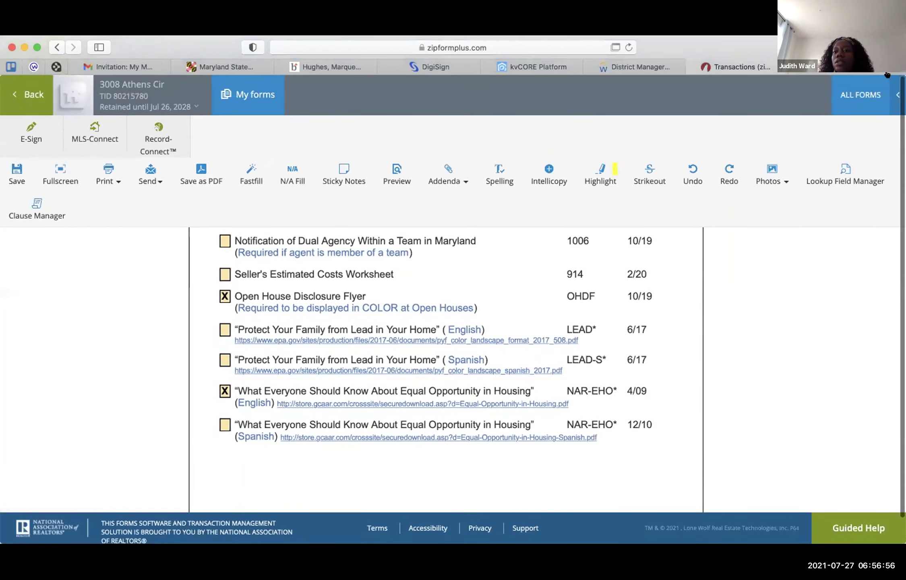
- Search 'open' in Form Libraries and add the Maryland Open House Disclosure Form - 10/19
{"action": "left_click", "coordinate": [855, 94]}
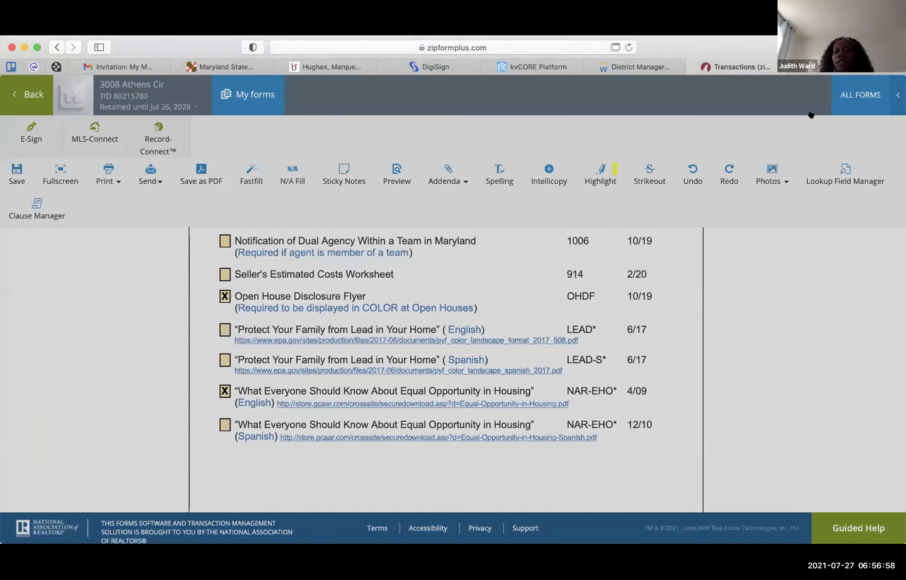
{"action": "scroll", "coordinate": [765, 409], "scroll_direction": "down", "scroll_amount": 10}
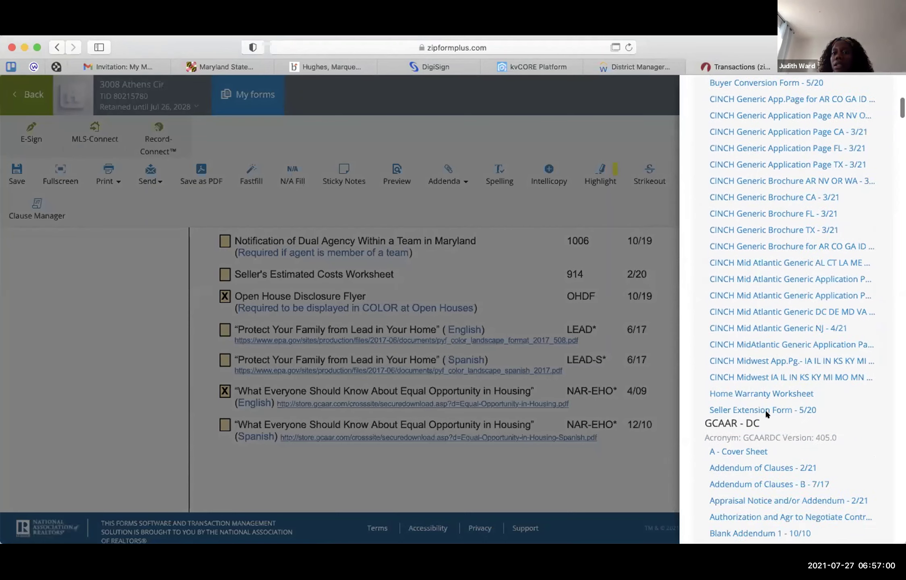
{"action": "scroll", "coordinate": [765, 409], "scroll_direction": "up", "scroll_amount": 10}
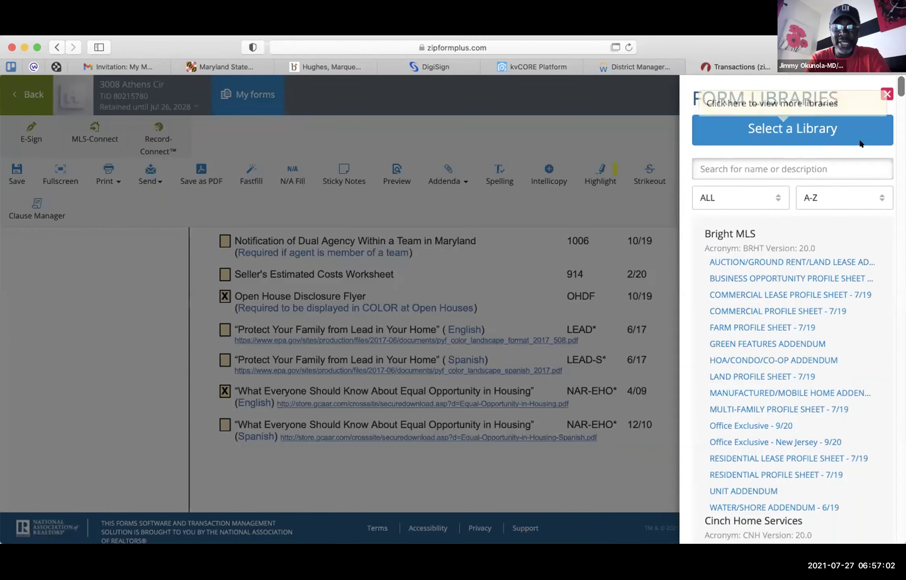
{"action": "left_click", "coordinate": [845, 166]}
{"action": "type", "text": "o"}
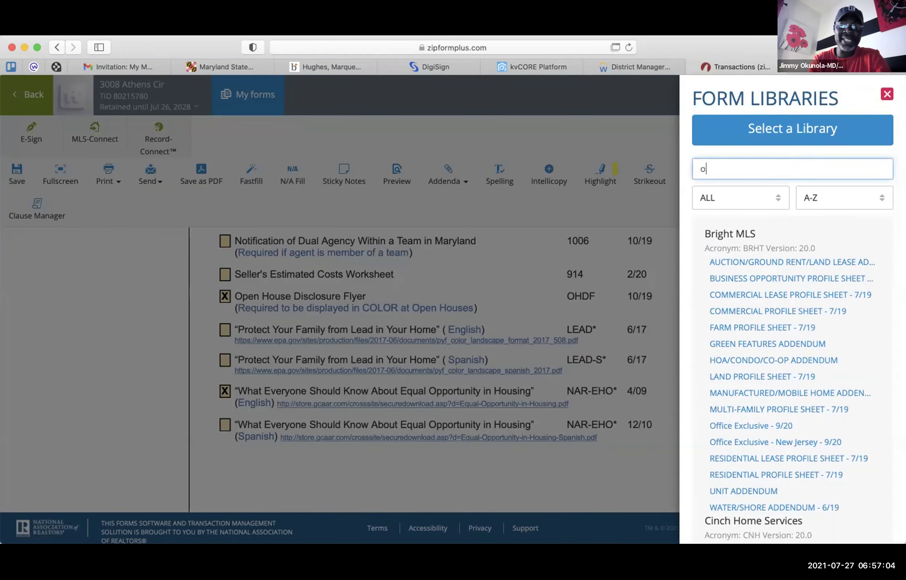
{"action": "type", "text": "pen"}
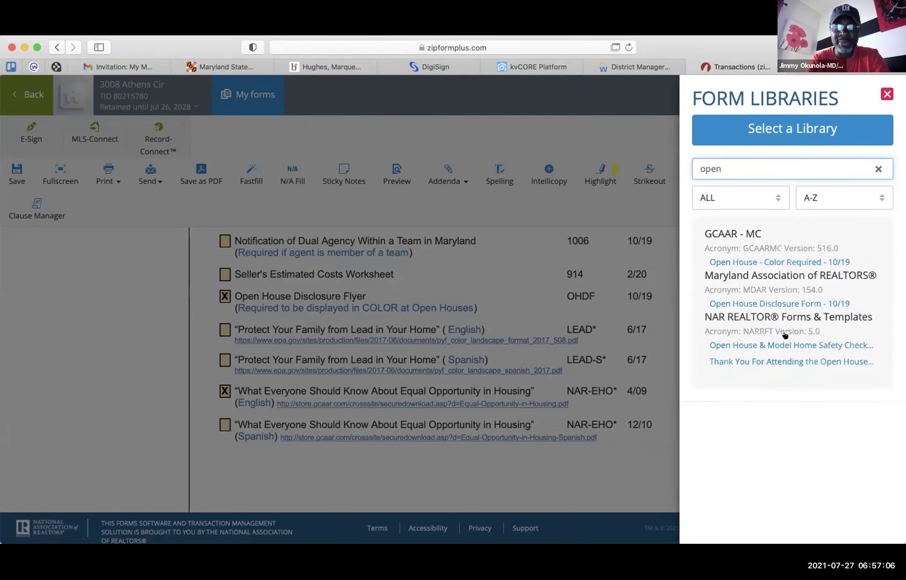
{"action": "left_click", "coordinate": [754, 296]}
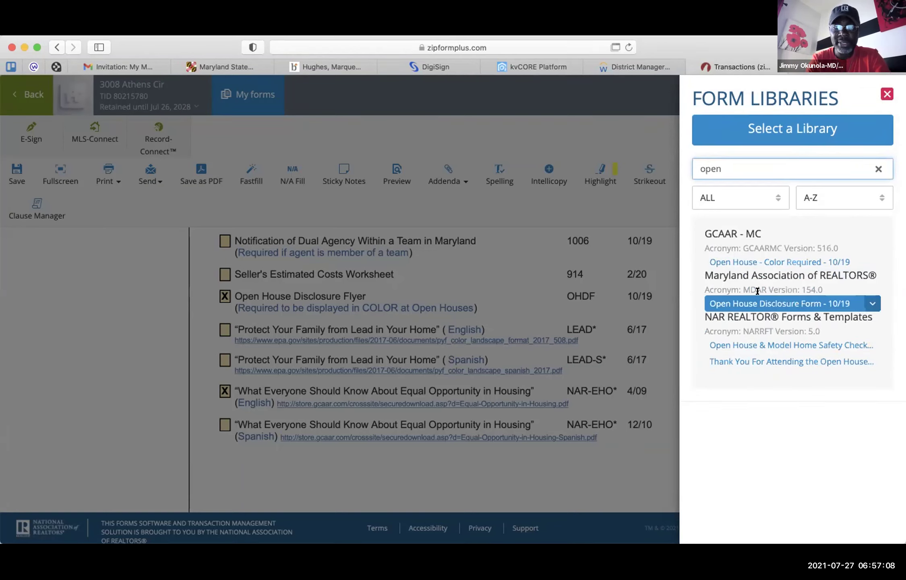
{"action": "left_click", "coordinate": [757, 297]}
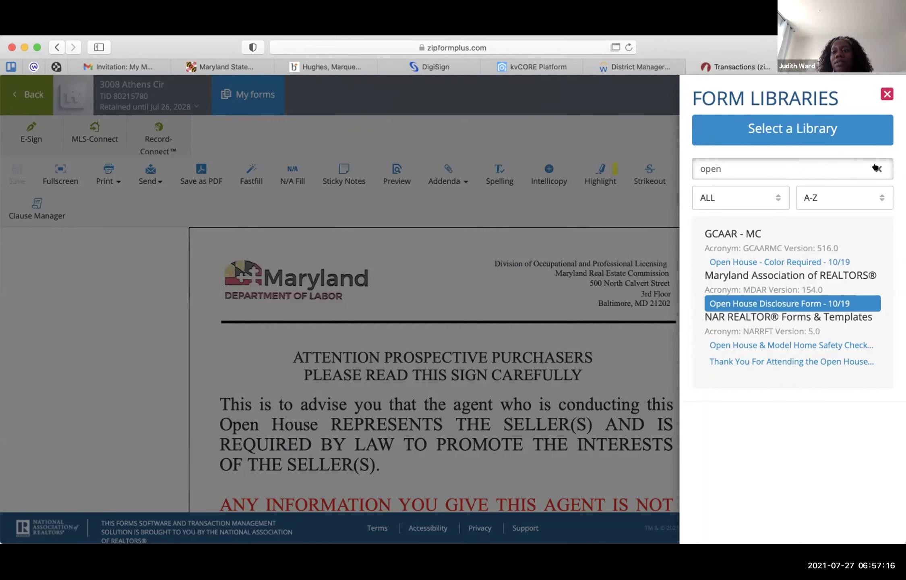
{"action": "left_click", "coordinate": [339, 198]}
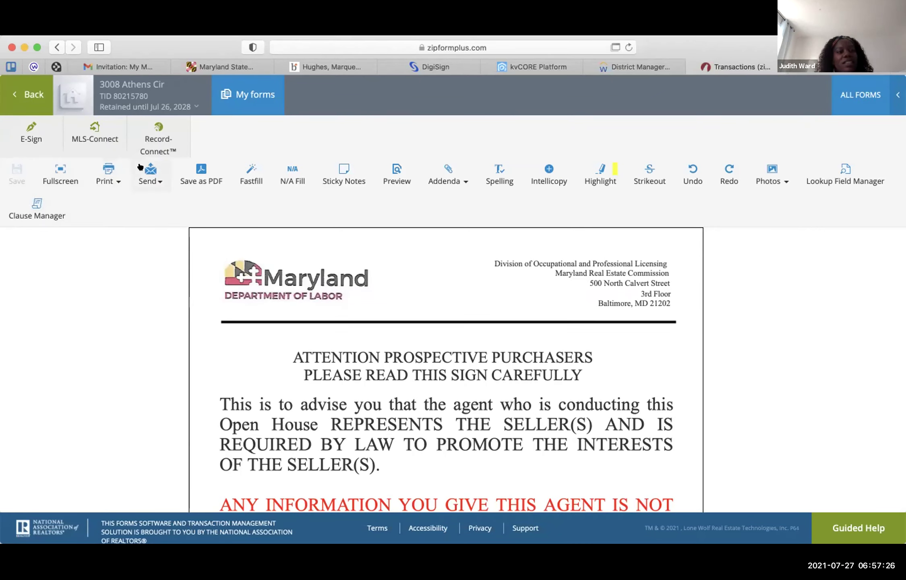
- Switch to Listing Packet Checklist - 7/21 via My forms and scroll to its page 2
{"action": "left_click", "coordinate": [234, 96]}
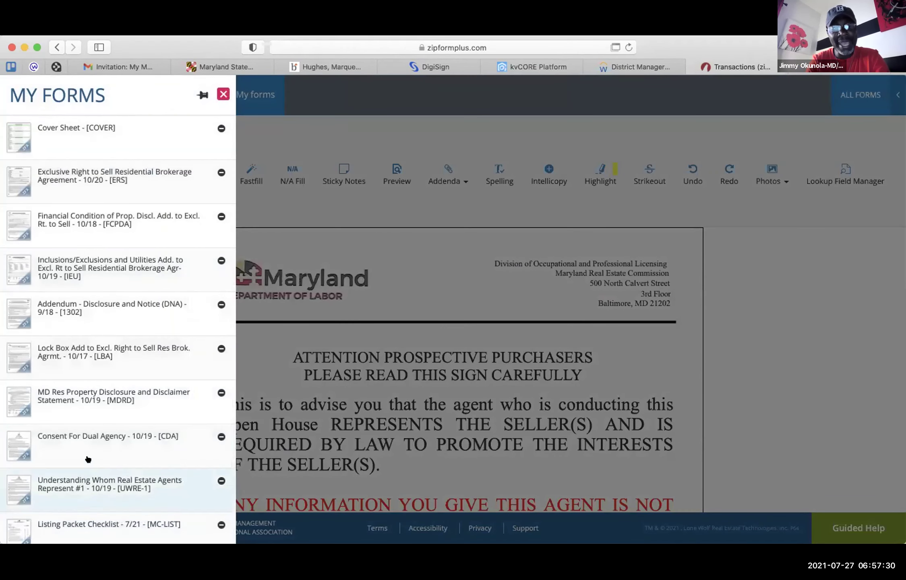
{"action": "scroll", "coordinate": [88, 459], "scroll_direction": "down", "scroll_amount": 3}
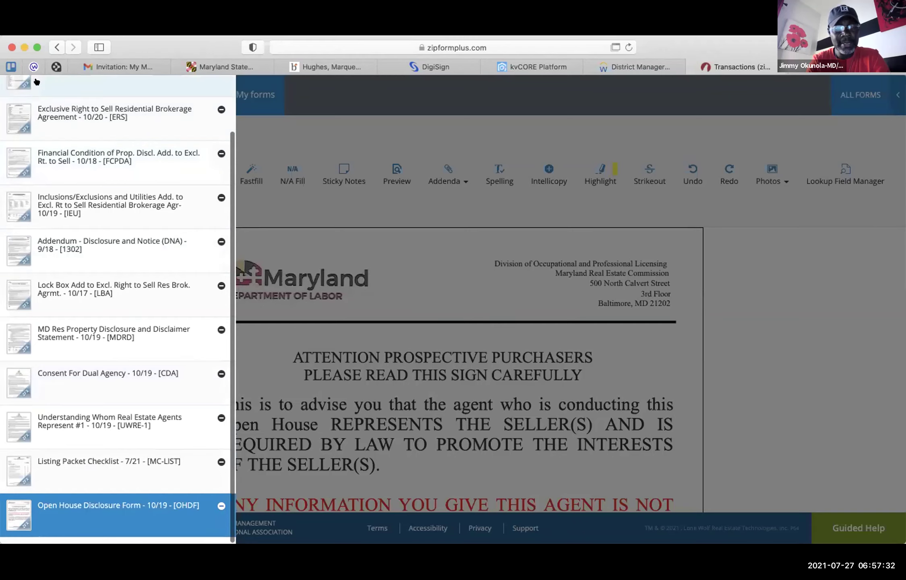
{"action": "left_click", "coordinate": [68, 459]}
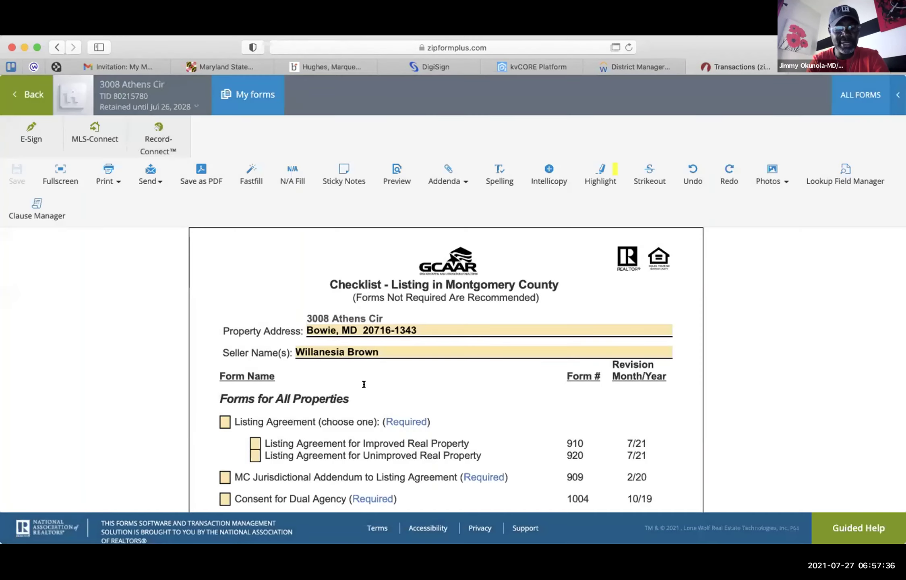
{"action": "scroll", "coordinate": [364, 384], "scroll_direction": "down", "scroll_amount": 15}
{"action": "scroll", "coordinate": [395, 331], "scroll_direction": "up", "scroll_amount": 5}
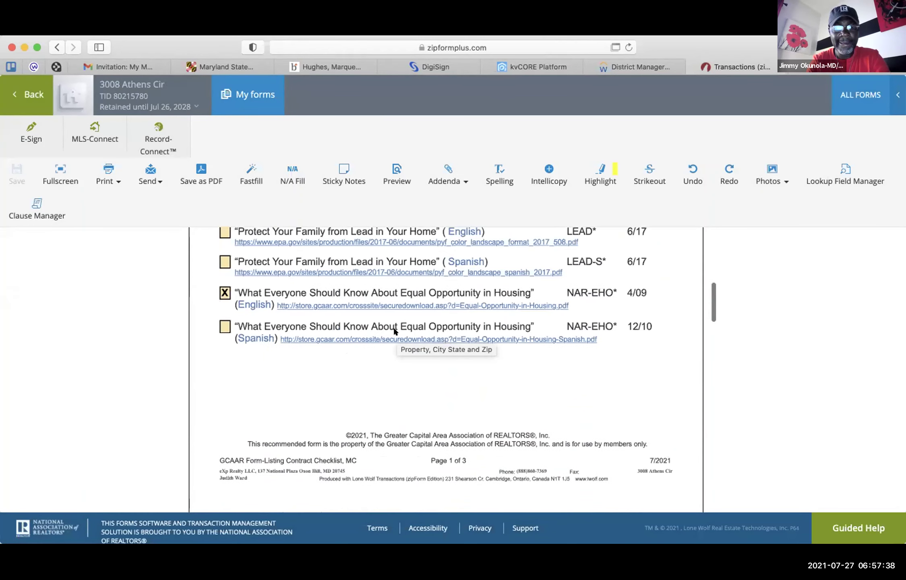
{"action": "scroll", "coordinate": [395, 331], "scroll_direction": "down", "scroll_amount": 4}
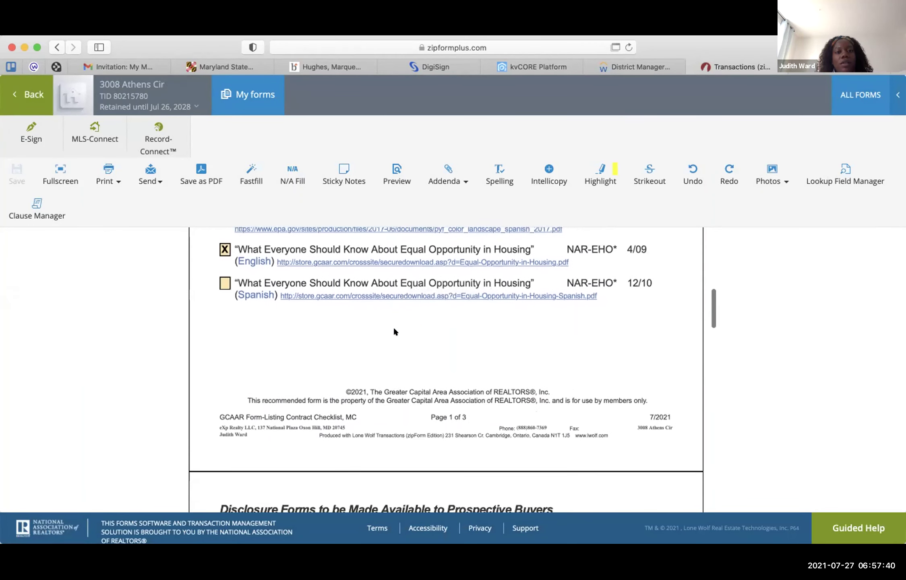
{"action": "scroll", "coordinate": [393, 326], "scroll_direction": "down", "scroll_amount": 5}
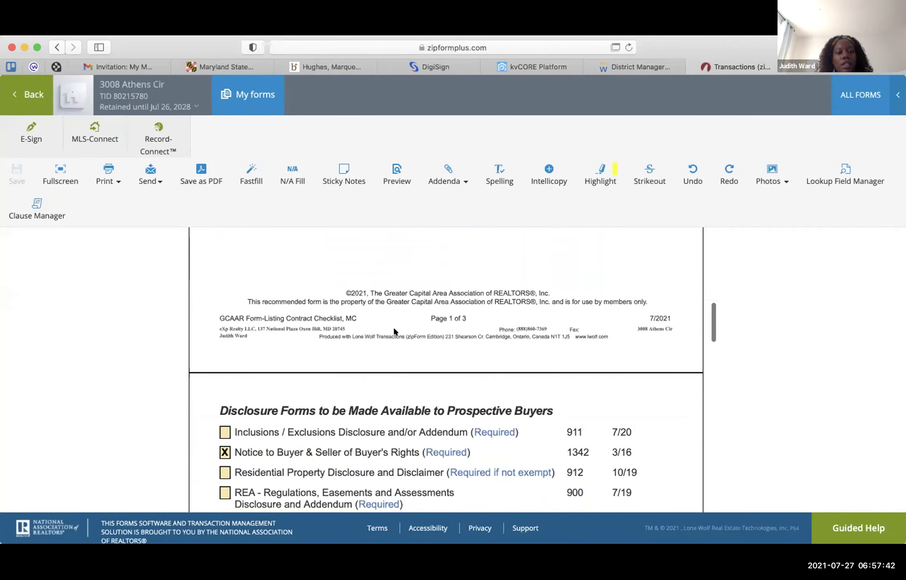
- Search the form libraries for 'nar' and add GCAAR-MC NAR Equal Housing - 4/09
{"action": "left_click", "coordinate": [860, 95]}
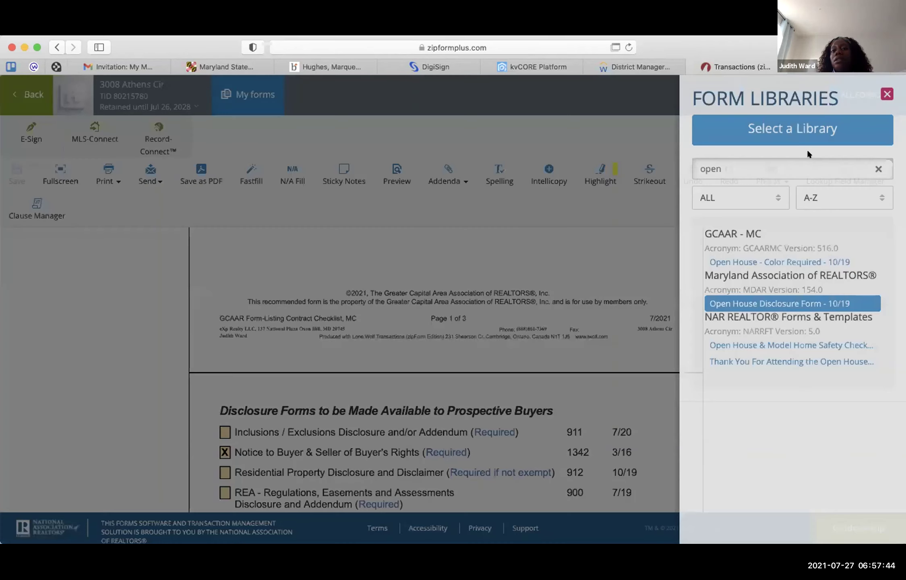
{"action": "double_click", "coordinate": [805, 165]}
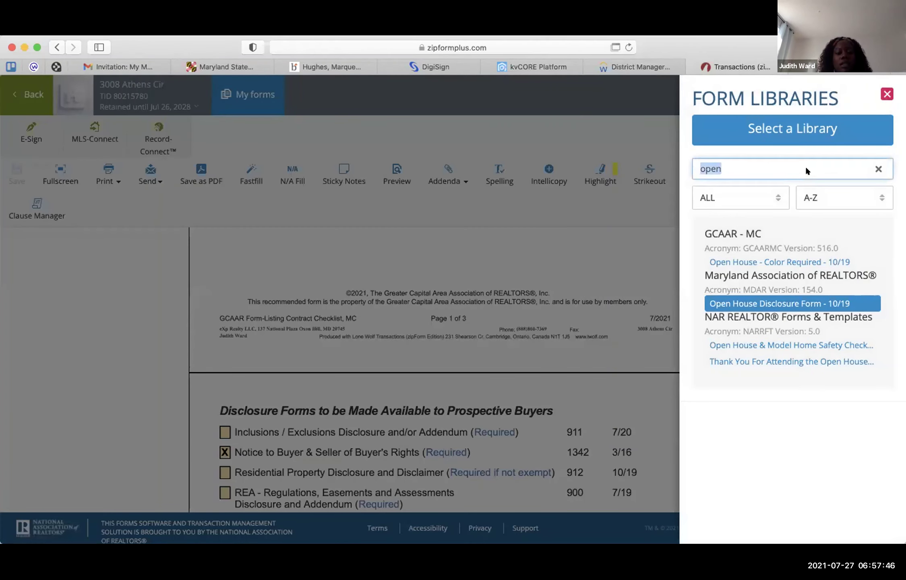
{"action": "type", "text": "eq"}
{"action": "type", "text": "opp"}
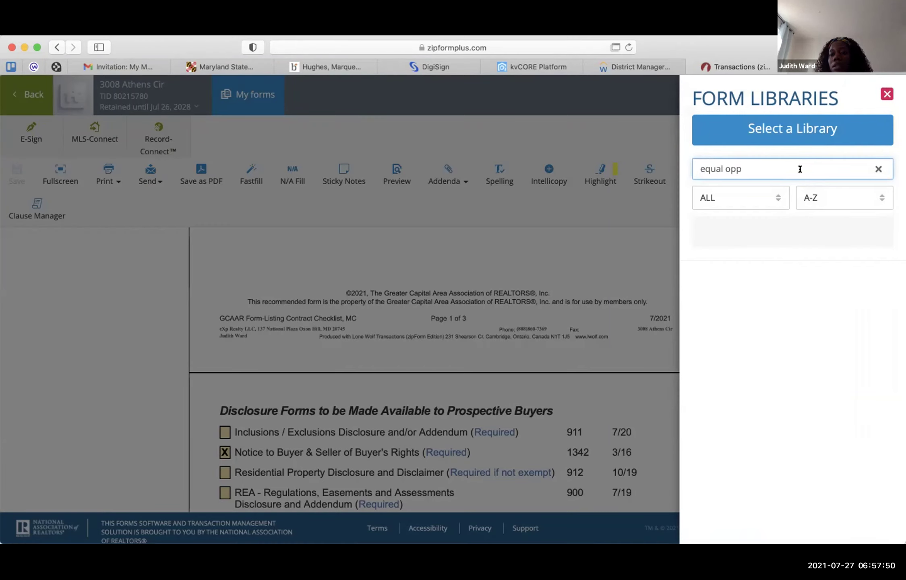
{"action": "key", "text": "BackSpace"}
{"action": "key", "text": "BackSpace"}
{"action": "key", "text": "BackSpace"}
{"action": "key", "text": "BackSpace"}
{"action": "key", "text": "BackSpace"}
{"action": "key", "text": "BackSpace"}
{"action": "key", "text": "BackSpace"}
{"action": "key", "text": "BackSpace"}
{"action": "key", "text": "BackSpace"}
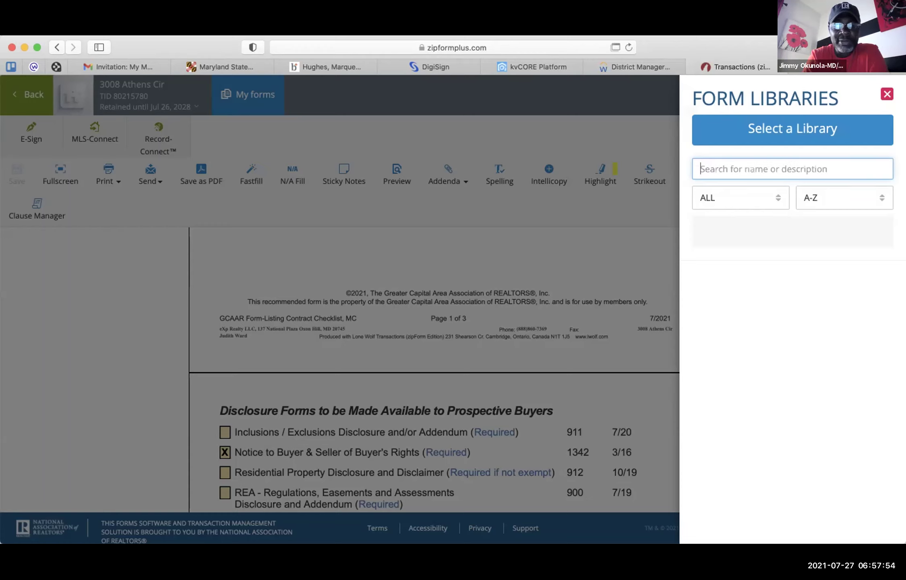
{"action": "type", "text": "what"}
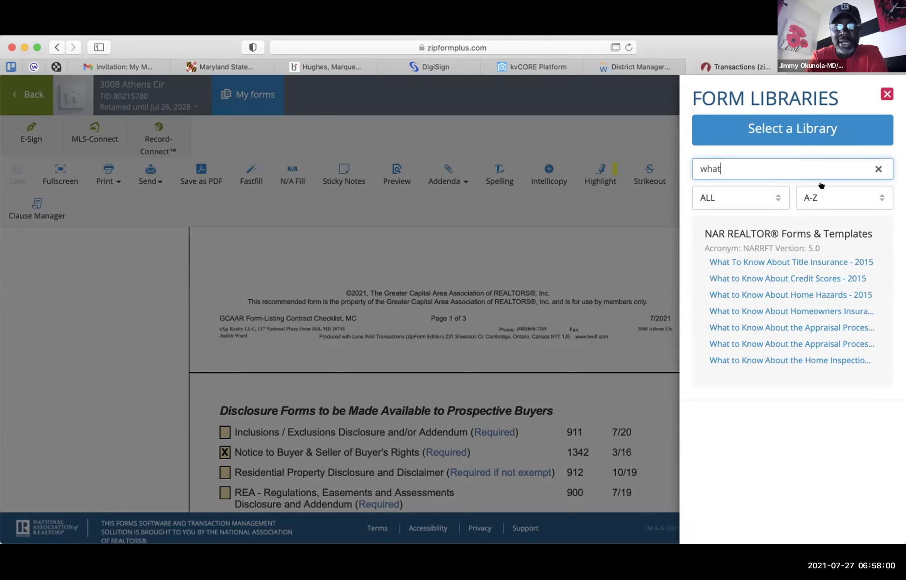
{"action": "double_click", "coordinate": [798, 169]}
{"action": "type", "text": "nar"}
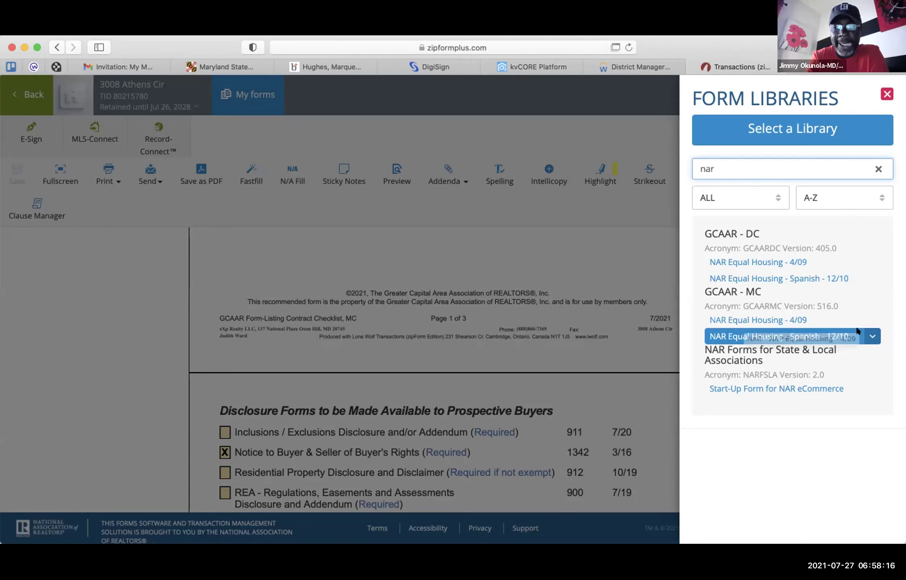
{"action": "left_click", "coordinate": [871, 320]}
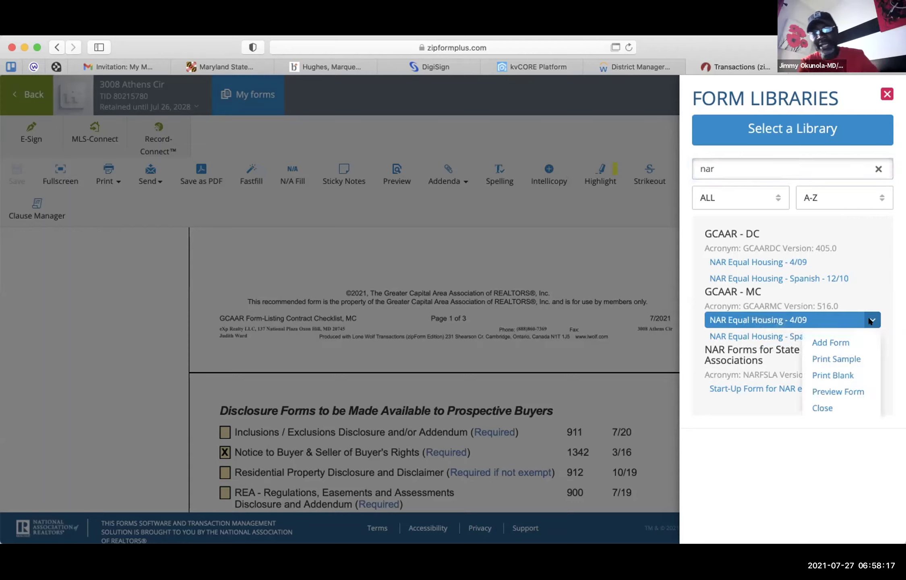
{"action": "left_click", "coordinate": [833, 340]}
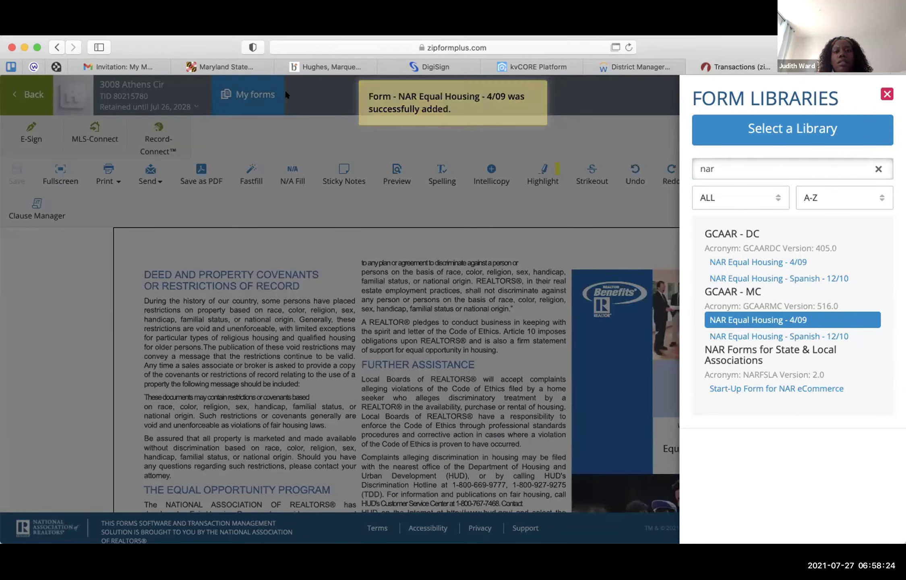
- Reopen the Listing Packet Checklist from My forms and scroll down through it
{"action": "left_click", "coordinate": [254, 95]}
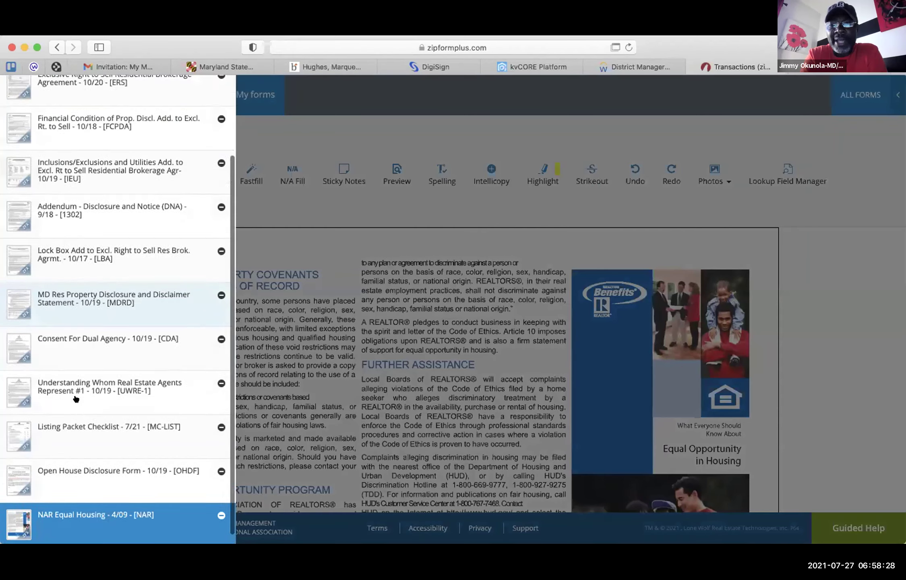
{"action": "left_click", "coordinate": [97, 434]}
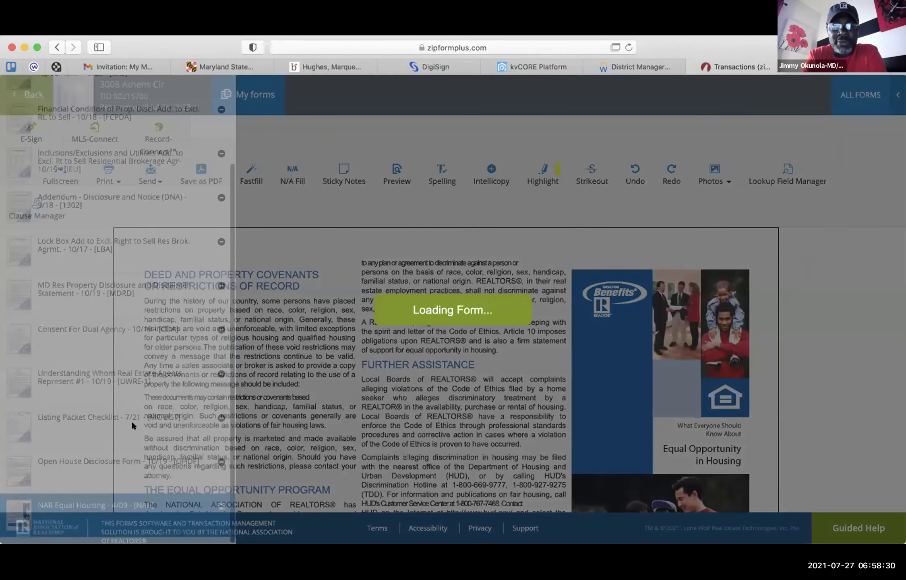
{"action": "scroll", "coordinate": [536, 321], "scroll_direction": "down", "scroll_amount": 10}
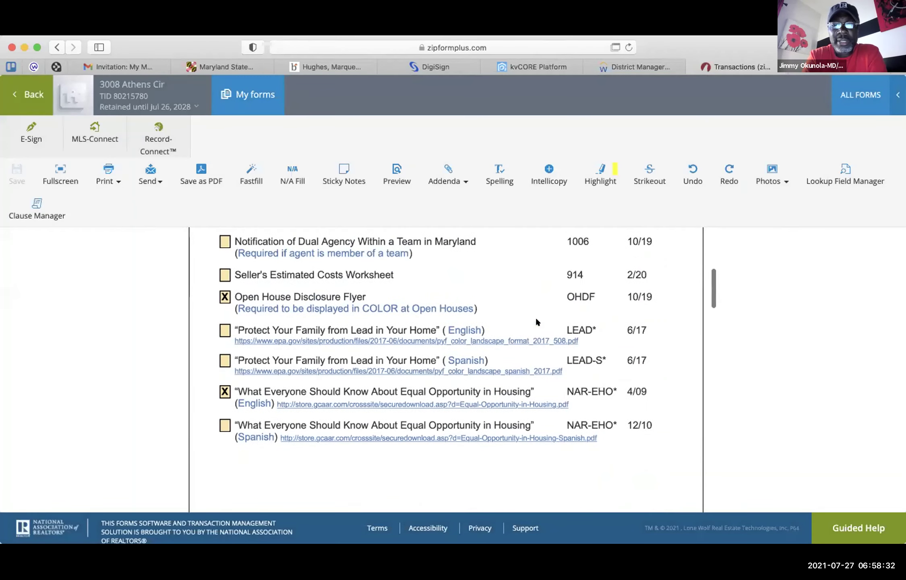
{"action": "scroll", "coordinate": [536, 321], "scroll_direction": "down", "scroll_amount": 4}
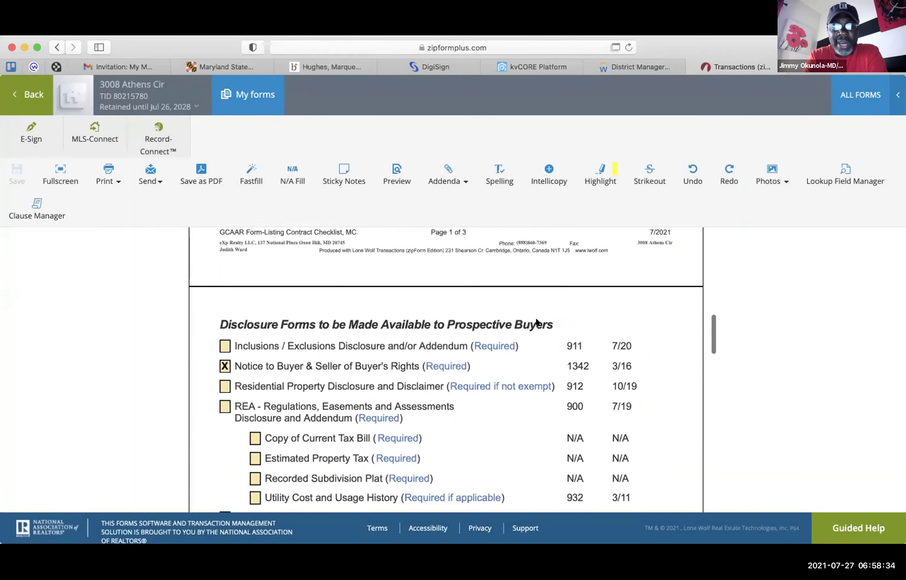
- Search 'notice to' and add the Notice to Buyer and Seller of Buyer's Rights - 10/17 form
{"action": "left_click", "coordinate": [850, 98]}
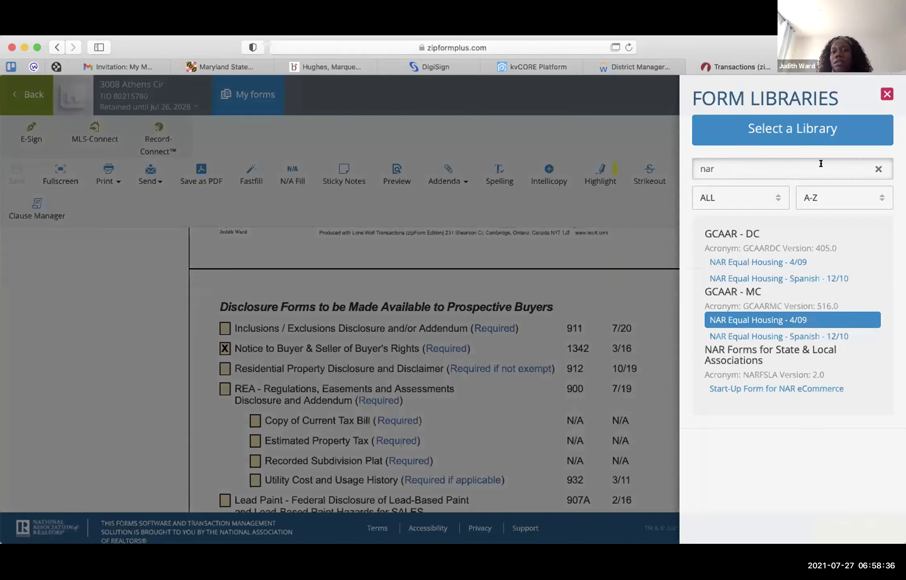
{"action": "left_click", "coordinate": [877, 169]}
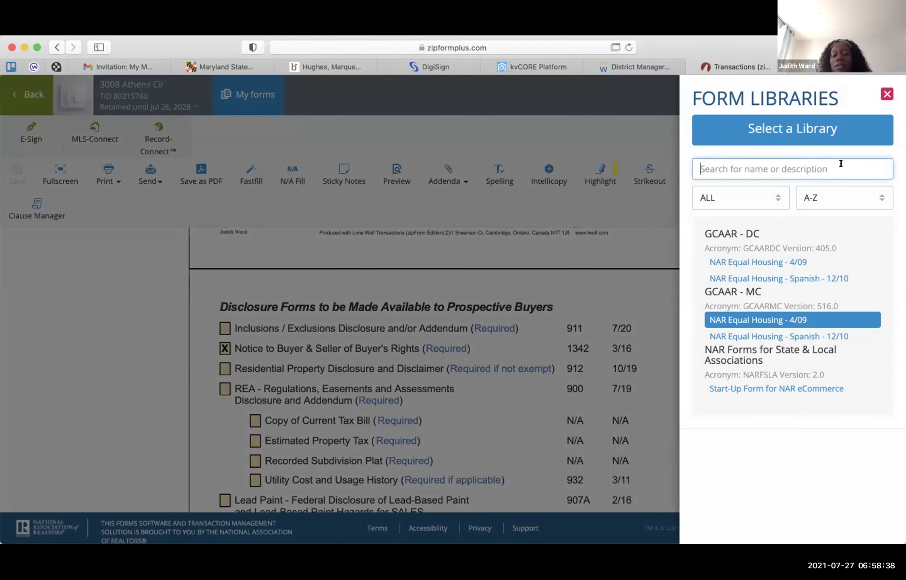
{"action": "type", "text": "notice to"}
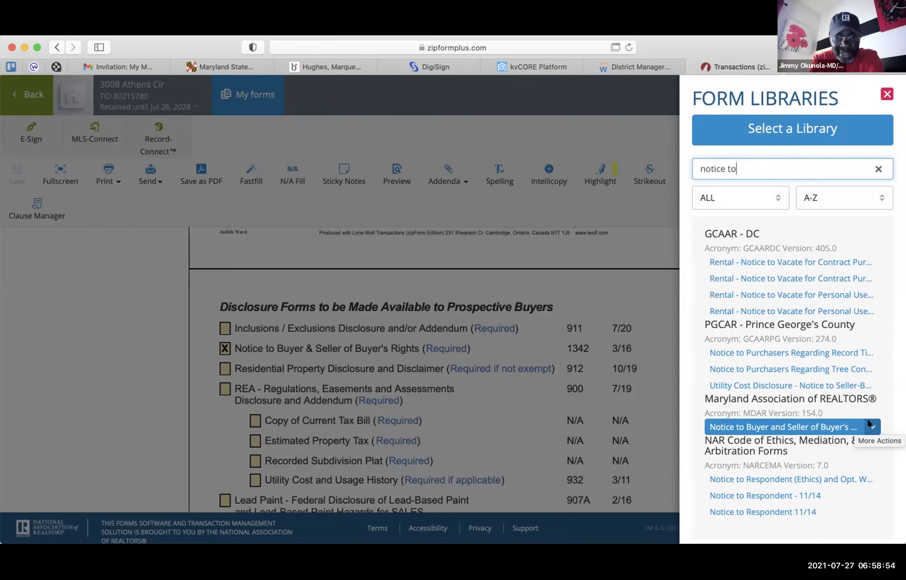
{"action": "left_click", "coordinate": [868, 426]}
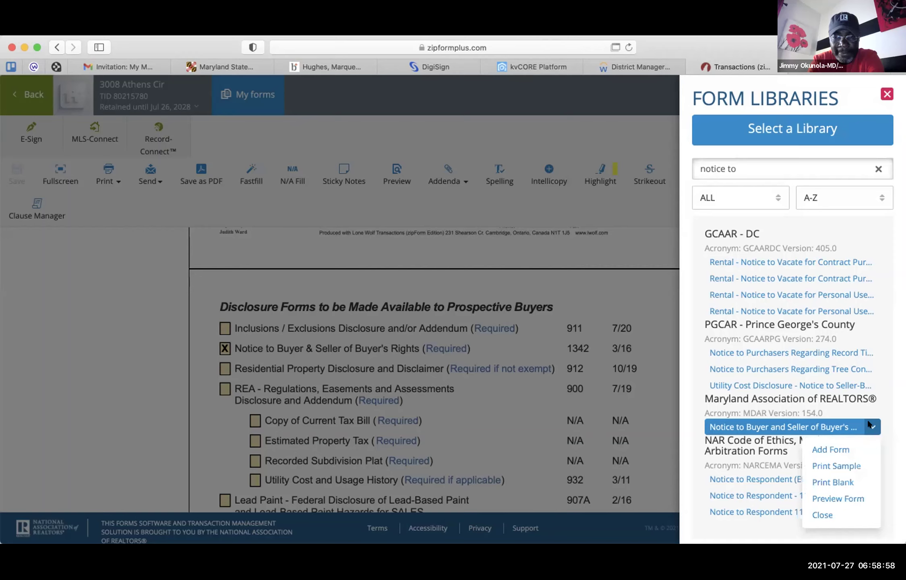
{"action": "left_click", "coordinate": [830, 449]}
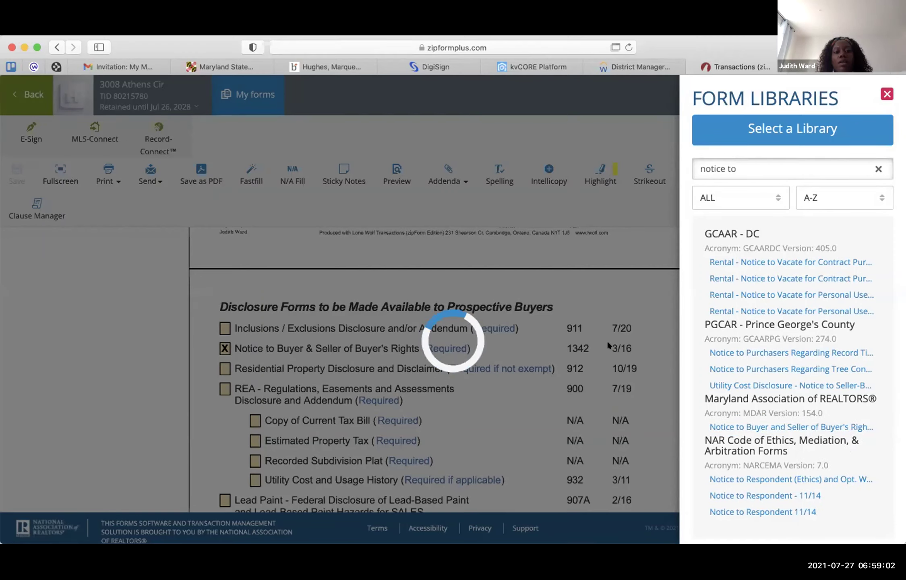
{"action": "left_click", "coordinate": [874, 168]}
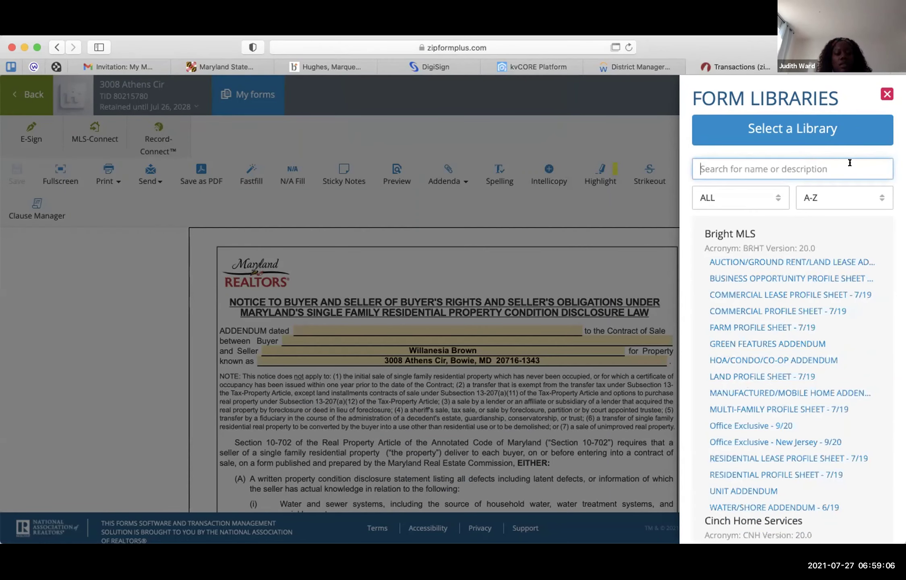
- Find the GCAAR-MC CMA Notice by searching 'CMA', add it to the transaction, and close the libraries
{"action": "type", "text": "CMA"}
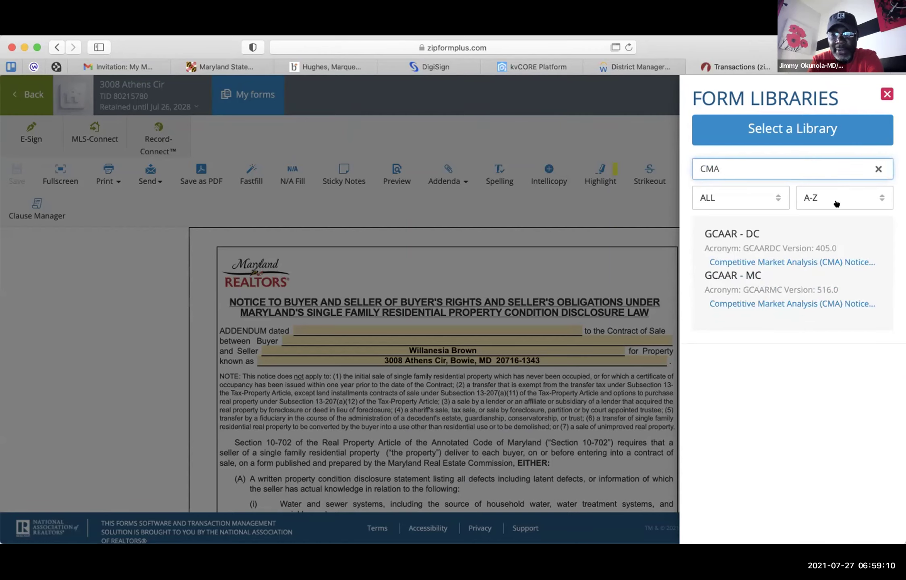
{"action": "mouse_move", "coordinate": [796, 304]}
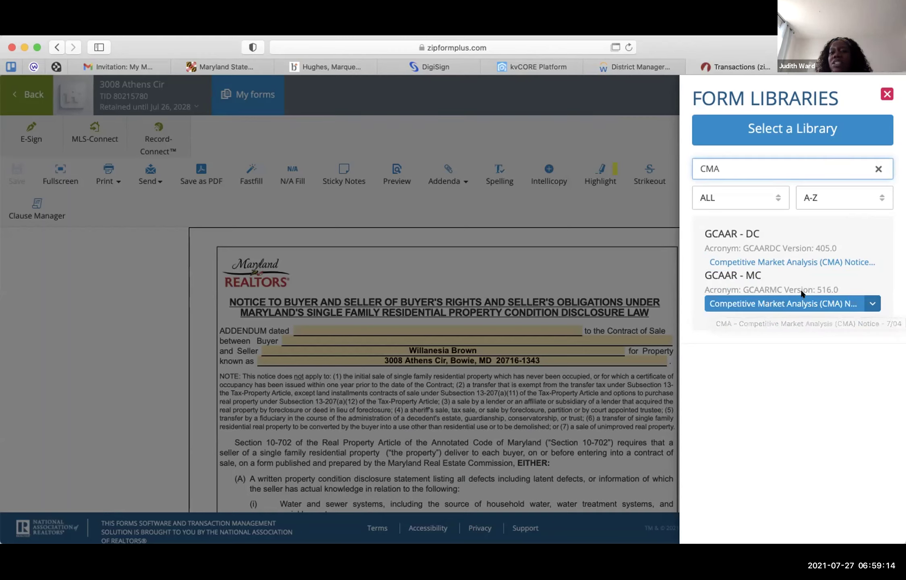
{"action": "left_click", "coordinate": [872, 304]}
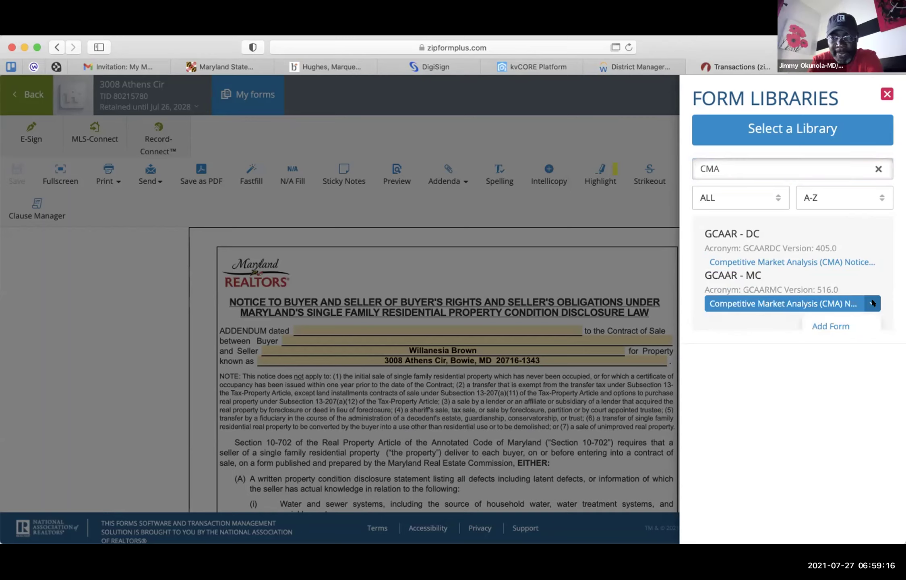
{"action": "left_click", "coordinate": [827, 325]}
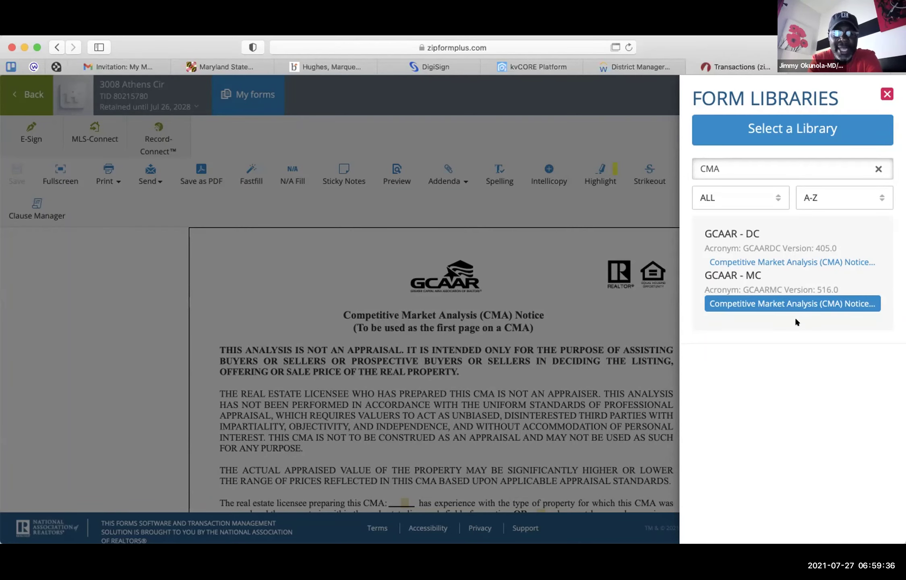
{"action": "left_click", "coordinate": [886, 94]}
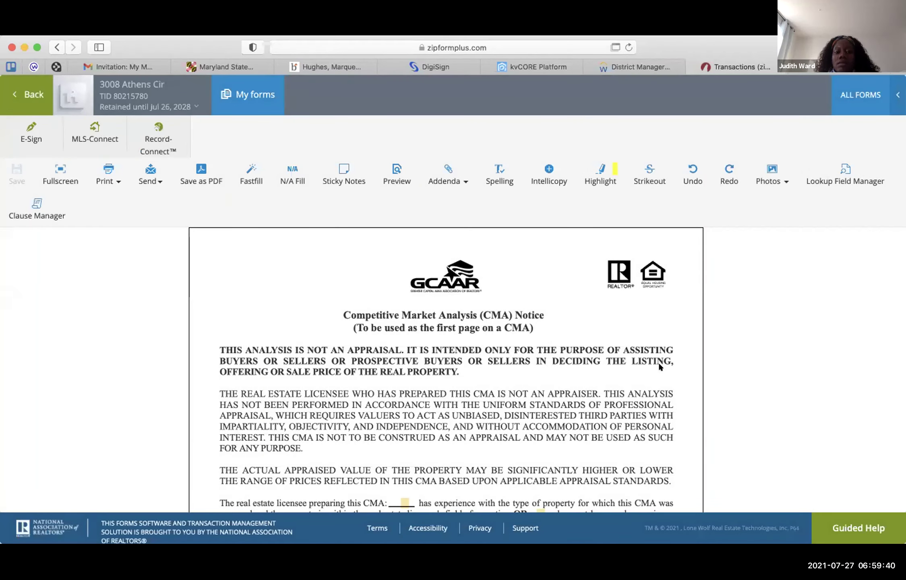
{"action": "scroll", "coordinate": [659, 361], "scroll_direction": "down", "scroll_amount": 2}
{"action": "scroll", "coordinate": [659, 361], "scroll_direction": "down", "scroll_amount": 3}
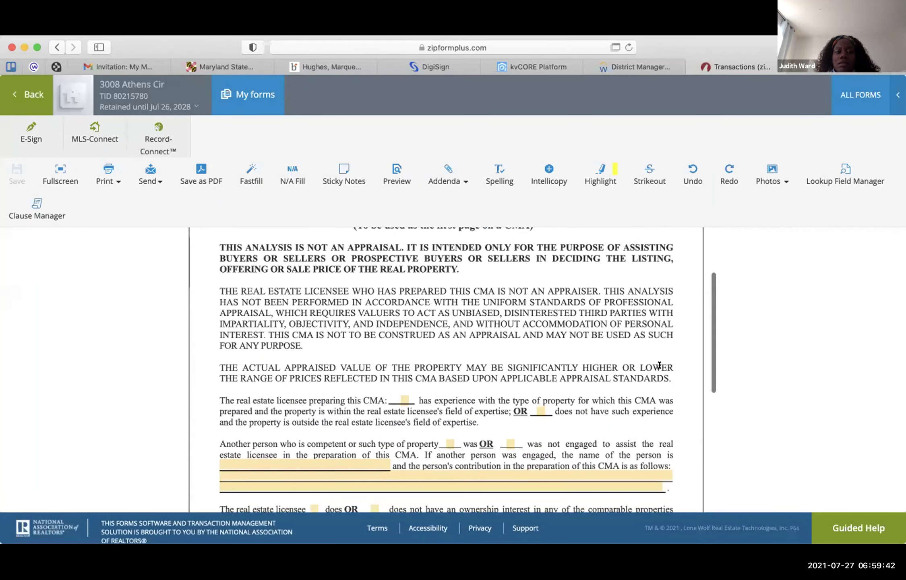
{"action": "scroll", "coordinate": [659, 365], "scroll_direction": "down", "scroll_amount": 1}
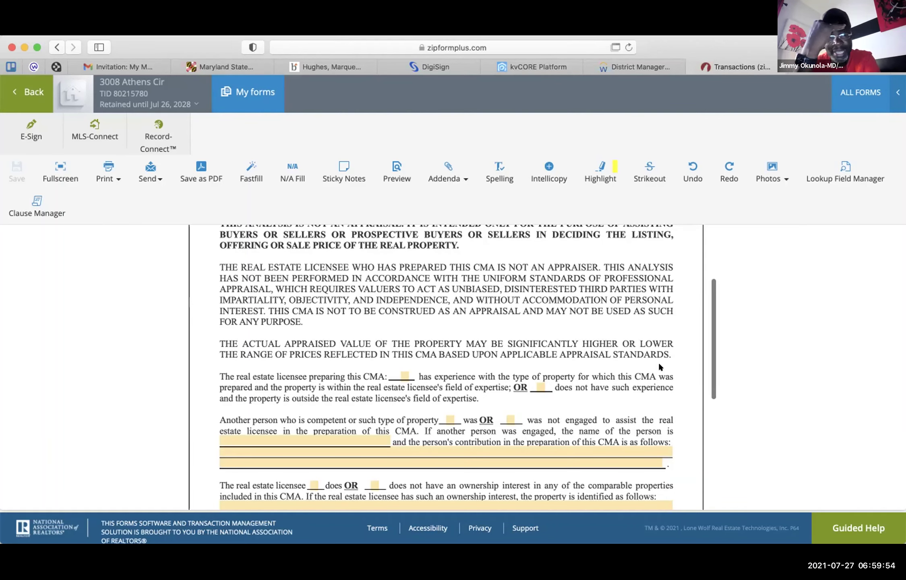
{"action": "scroll", "coordinate": [658, 366], "scroll_direction": "up", "scroll_amount": 3}
{"action": "scroll", "coordinate": [659, 366], "scroll_direction": "down", "scroll_amount": 4}
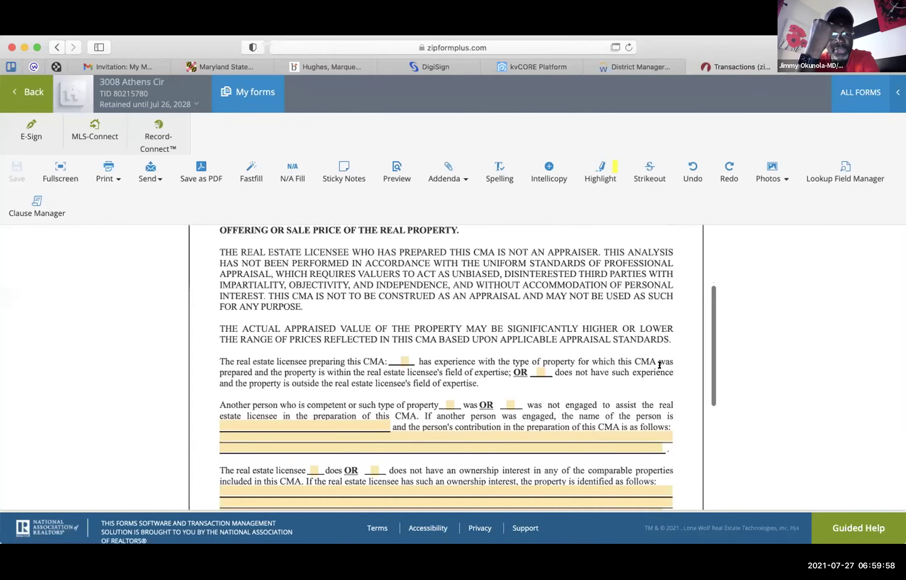
{"action": "scroll", "coordinate": [660, 365], "scroll_direction": "down", "scroll_amount": 3}
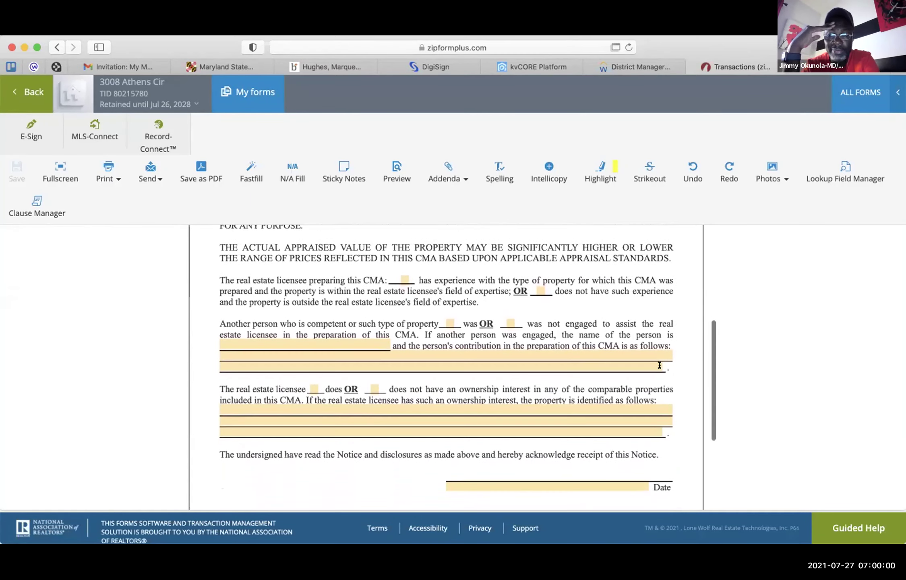
{"action": "scroll", "coordinate": [660, 365], "scroll_direction": "up", "scroll_amount": 4}
{"action": "scroll", "coordinate": [659, 365], "scroll_direction": "up", "scroll_amount": 5}
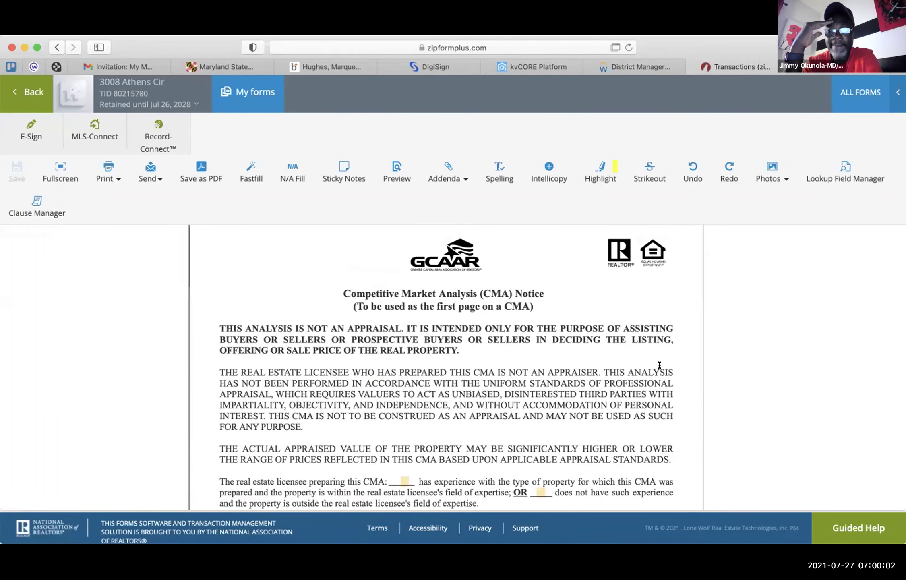
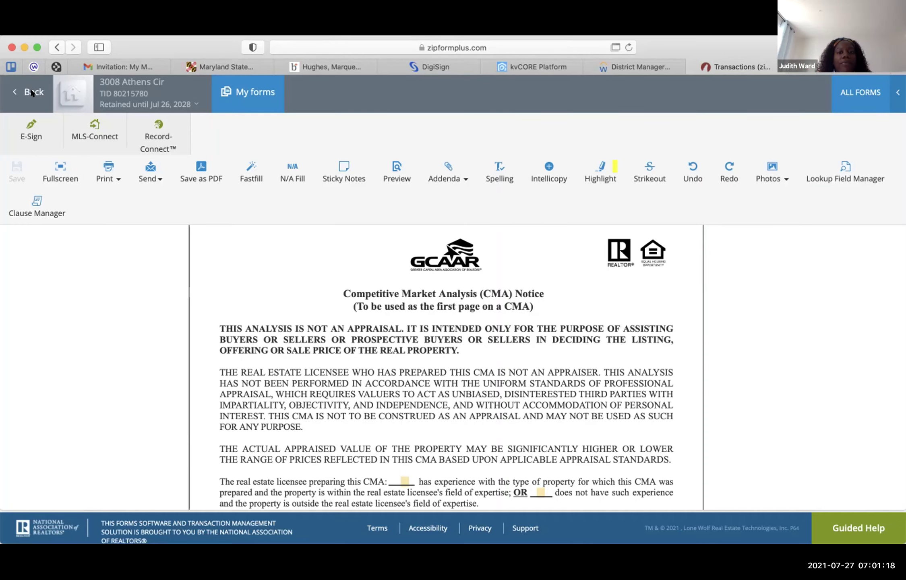
- Open the Exclusive Right to Sell Residential Brokerage Agreement from the transaction's forms
{"action": "scroll", "coordinate": [205, 255], "scroll_direction": "down", "scroll_amount": 3}
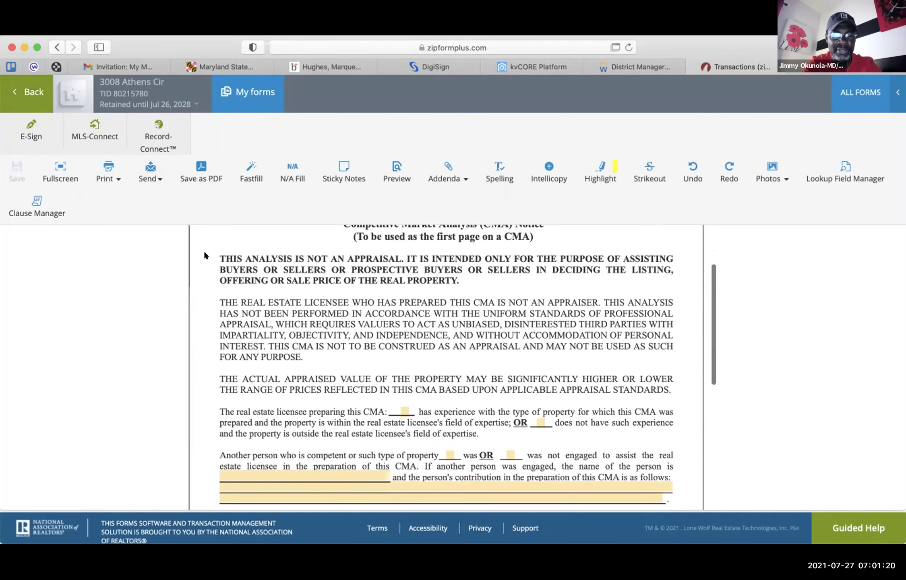
{"action": "scroll", "coordinate": [205, 255], "scroll_direction": "up", "scroll_amount": 1}
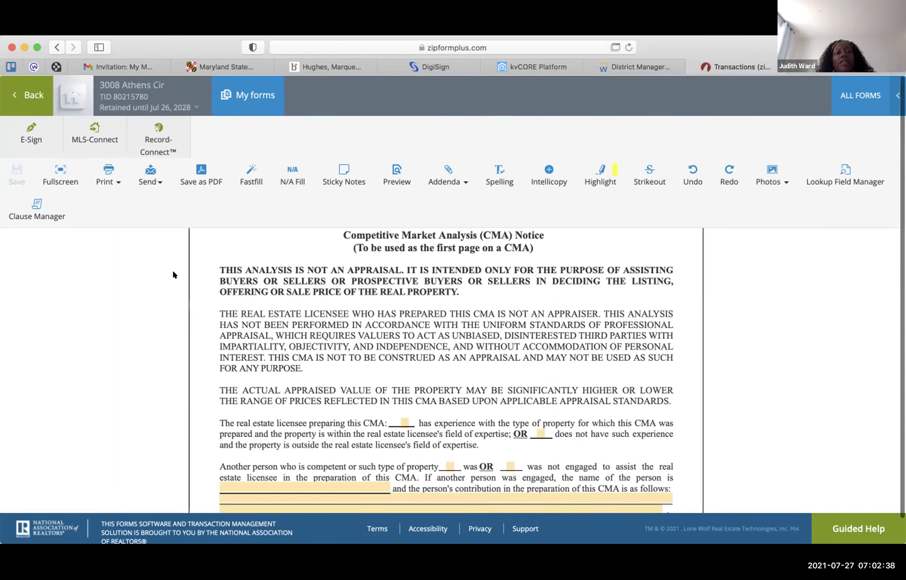
{"action": "scroll", "coordinate": [173, 275], "scroll_direction": "up", "scroll_amount": 1}
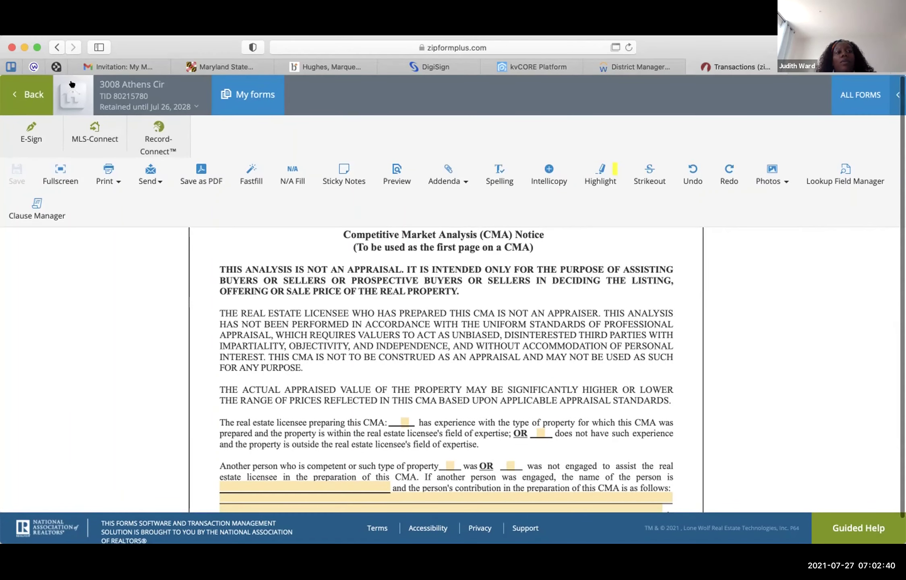
{"action": "left_click", "coordinate": [235, 93]}
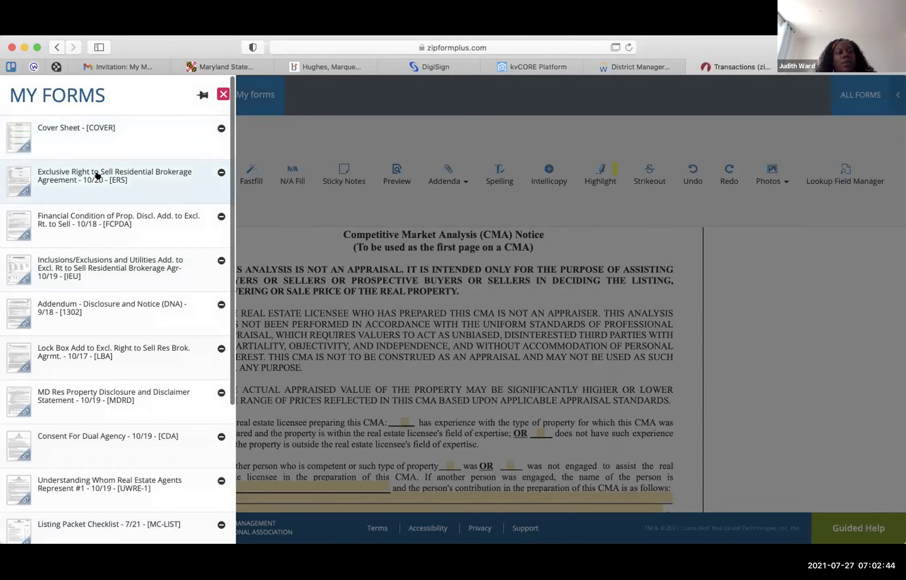
{"action": "left_click", "coordinate": [98, 176]}
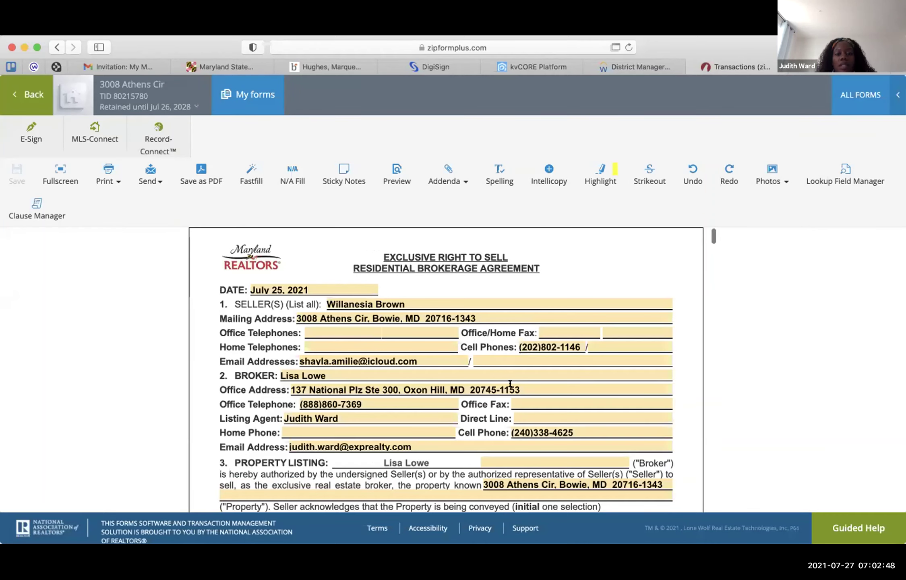
- Scroll to section 15, showing 6% broker compensation and a 2.500% cooperating-broker share
{"action": "scroll", "coordinate": [502, 374], "scroll_direction": "down", "scroll_amount": 10}
{"action": "scroll", "coordinate": [510, 384], "scroll_direction": "down", "scroll_amount": 5}
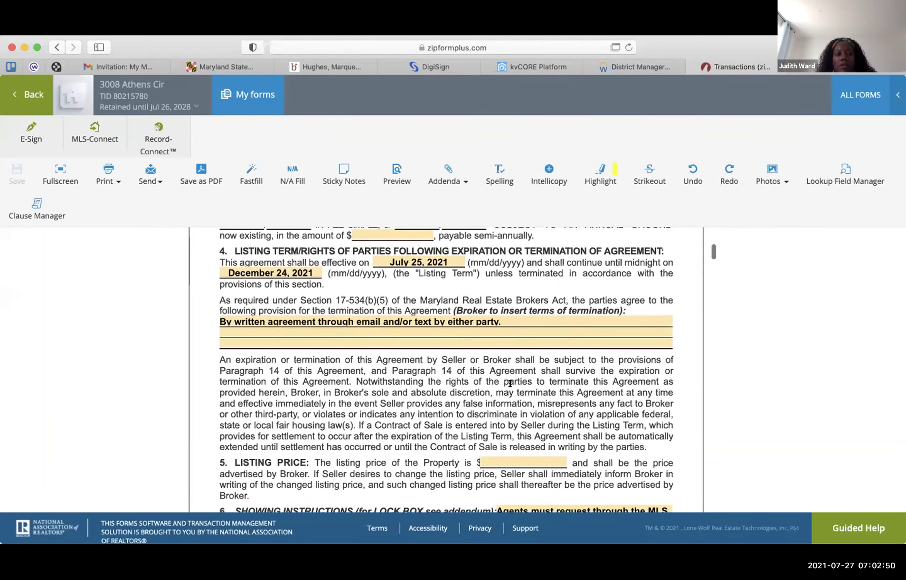
{"action": "scroll", "coordinate": [510, 383], "scroll_direction": "down", "scroll_amount": 15}
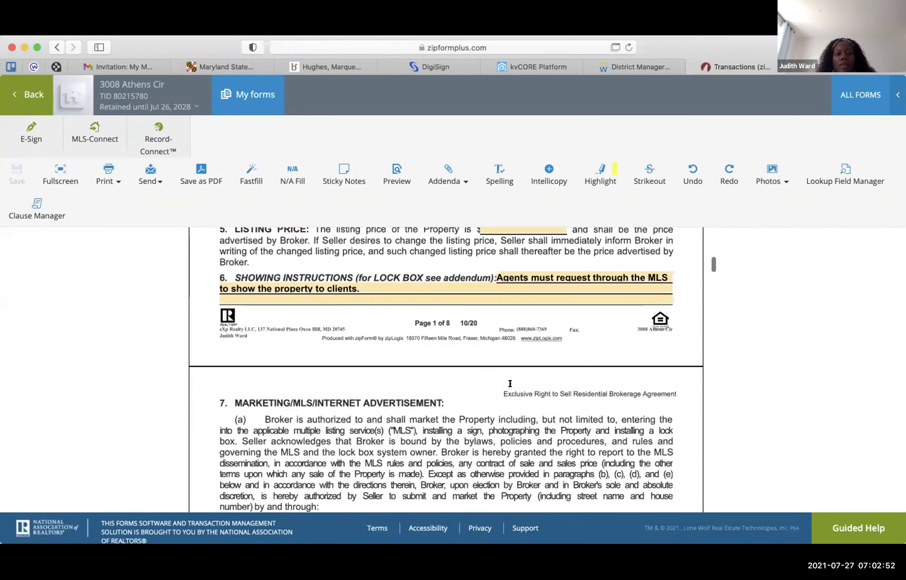
{"action": "scroll", "coordinate": [509, 385], "scroll_direction": "down", "scroll_amount": 5}
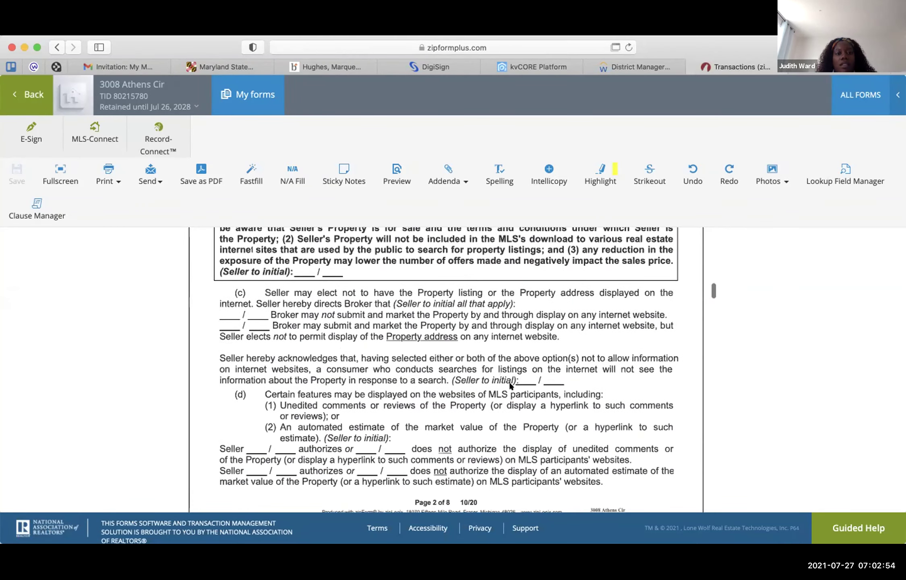
{"action": "scroll", "coordinate": [509, 384], "scroll_direction": "up", "scroll_amount": 4}
{"action": "scroll", "coordinate": [509, 384], "scroll_direction": "down", "scroll_amount": 7}
{"action": "scroll", "coordinate": [509, 385], "scroll_direction": "down", "scroll_amount": 10}
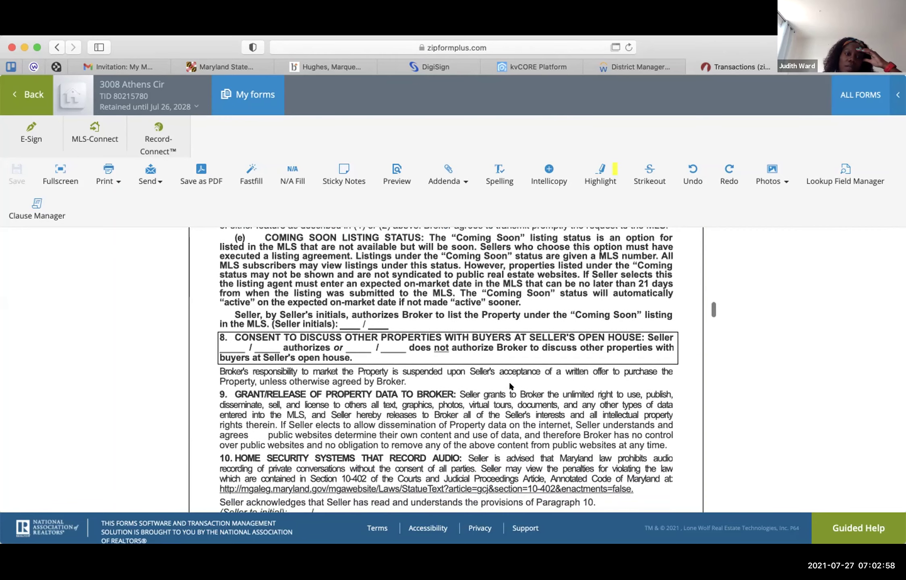
{"action": "scroll", "coordinate": [509, 385], "scroll_direction": "down", "scroll_amount": 10}
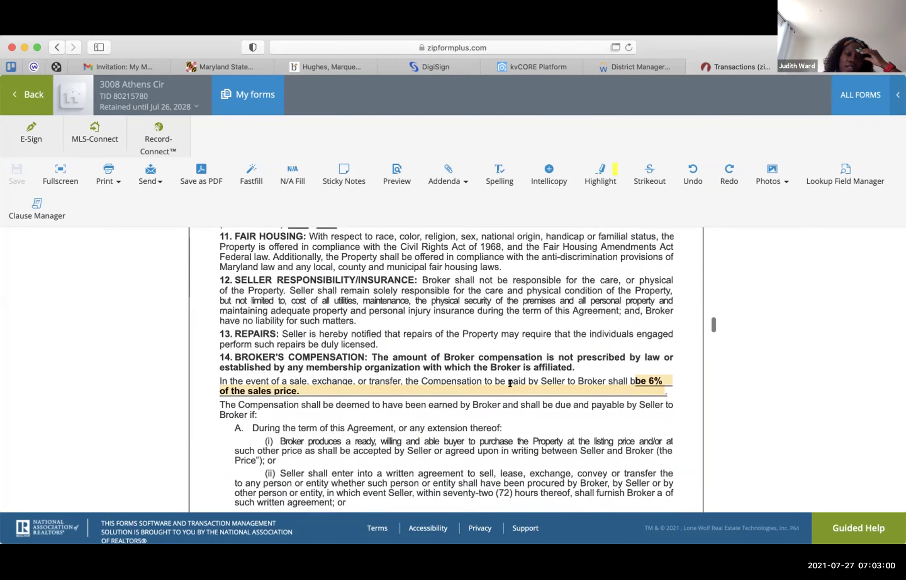
{"action": "scroll", "coordinate": [510, 383], "scroll_direction": "down", "scroll_amount": 1}
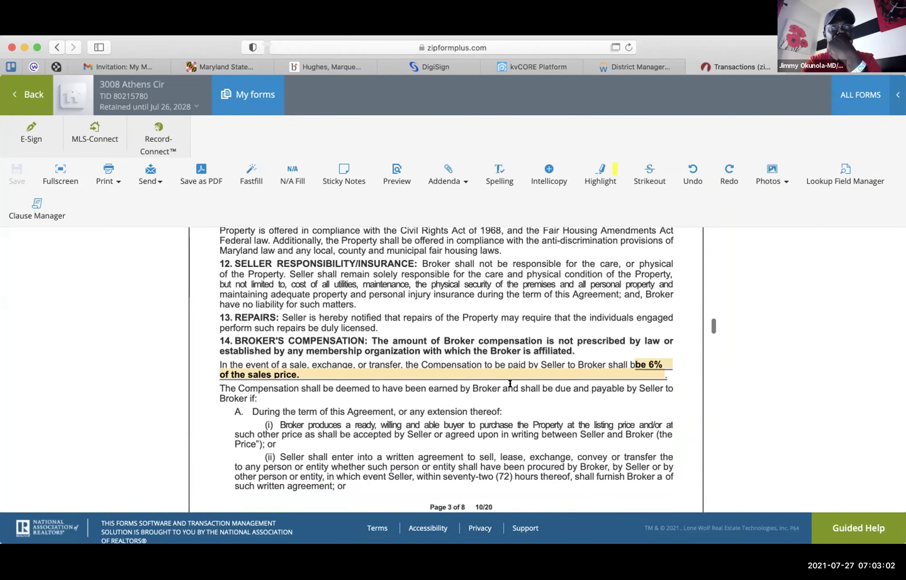
{"action": "scroll", "coordinate": [510, 384], "scroll_direction": "down", "scroll_amount": 6}
{"action": "scroll", "coordinate": [509, 383], "scroll_direction": "down", "scroll_amount": 14}
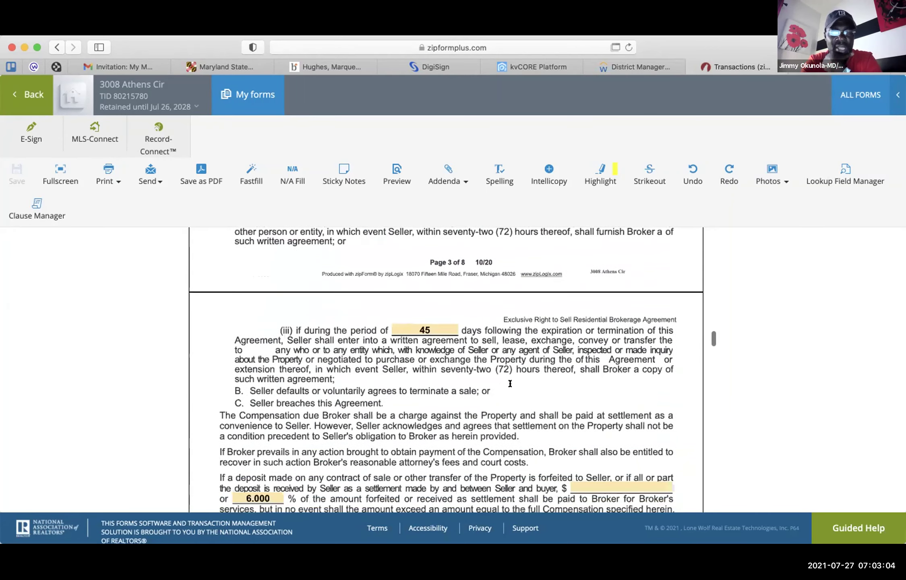
{"action": "scroll", "coordinate": [509, 383], "scroll_direction": "down", "scroll_amount": 1}
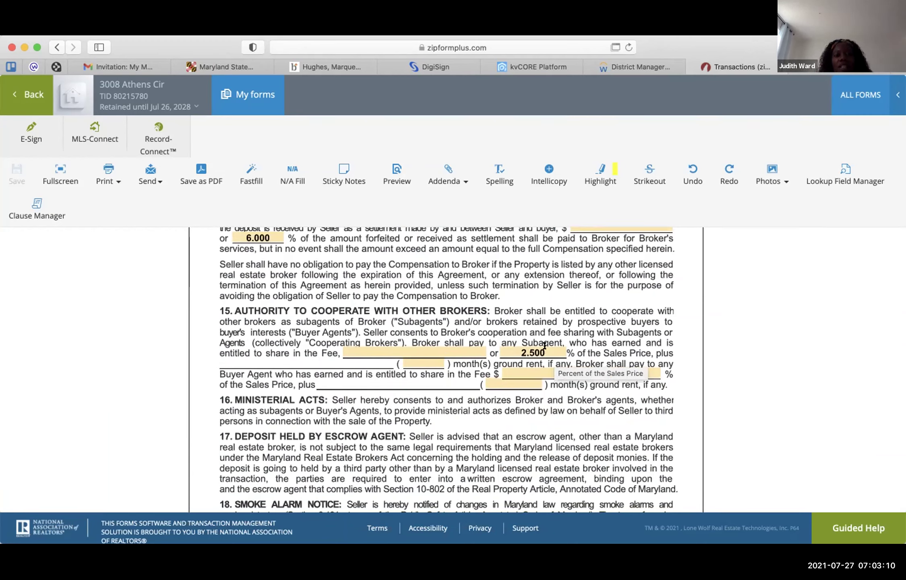
- Clear the subagent percentage in section 15 and save the agreement without exporting
{"action": "left_click", "coordinate": [549, 353]}
{"action": "key", "text": "BackSpace"}
{"action": "key", "text": "BackSpace"}
{"action": "key", "text": "BackSpace"}
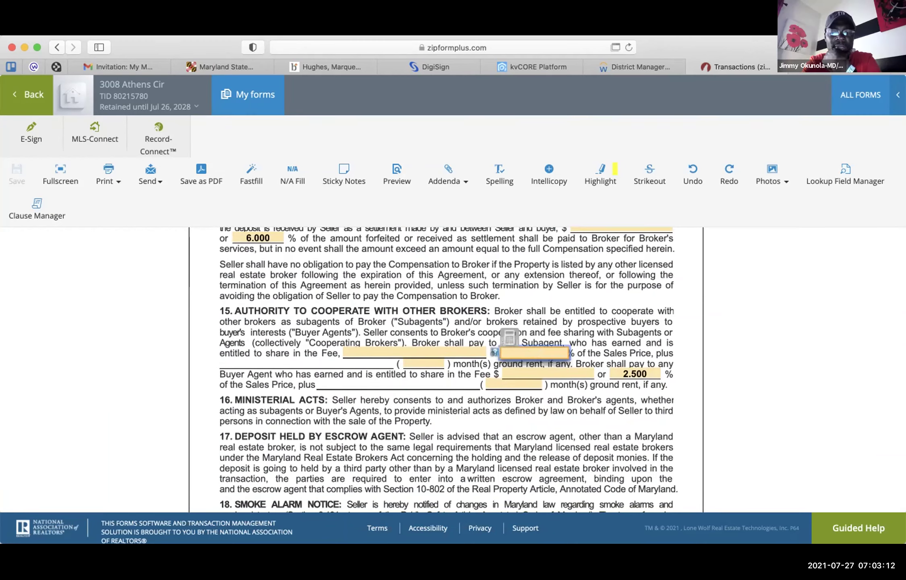
{"action": "left_click", "coordinate": [670, 341]}
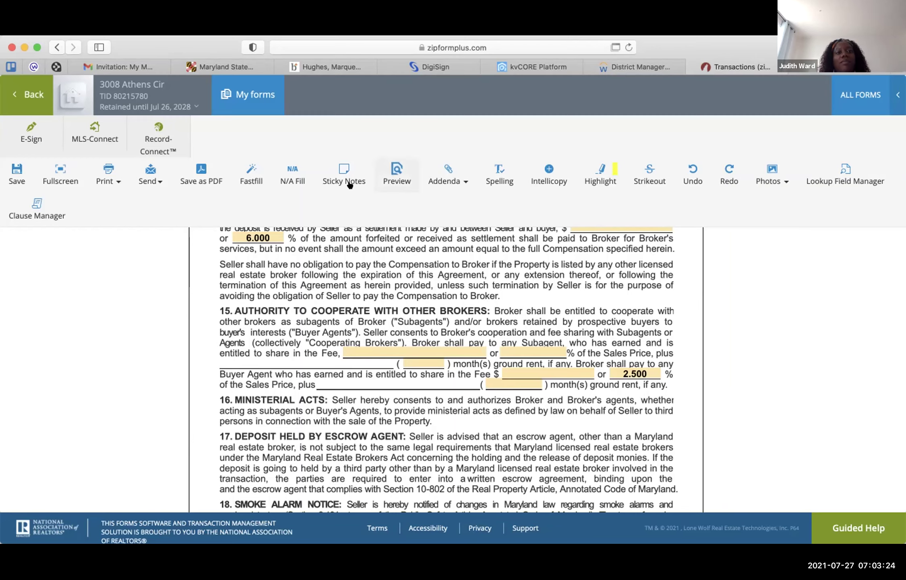
{"action": "left_click", "coordinate": [202, 171]}
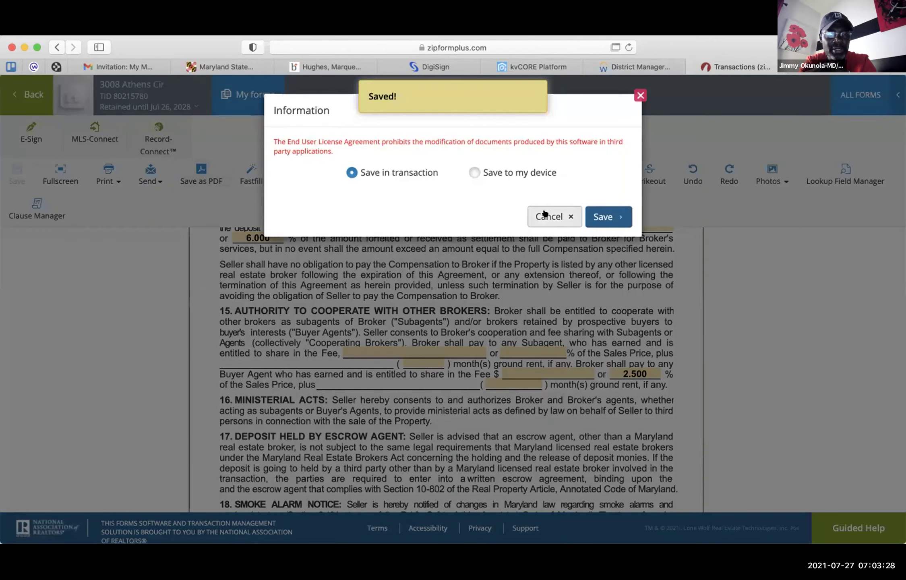
{"action": "left_click", "coordinate": [544, 214]}
- Mark in section 22 that the broker does offer a home warranty
{"action": "scroll", "coordinate": [568, 324], "scroll_direction": "down", "scroll_amount": 10}
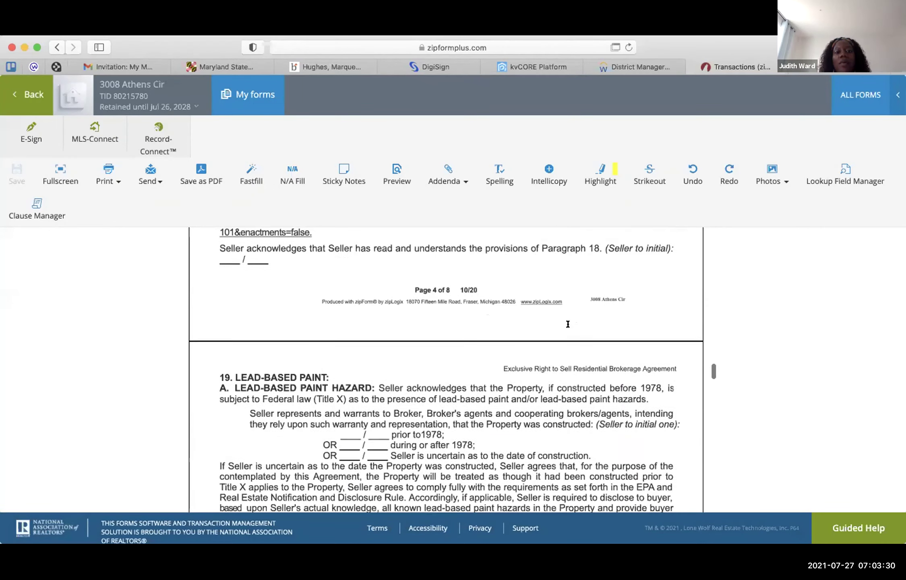
{"action": "scroll", "coordinate": [568, 324], "scroll_direction": "down", "scroll_amount": 8}
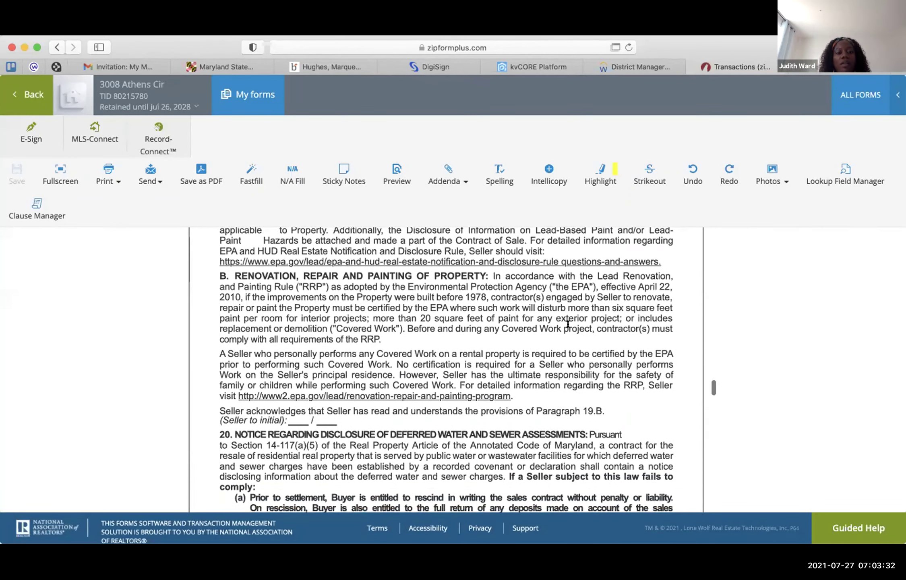
{"action": "scroll", "coordinate": [568, 324], "scroll_direction": "down", "scroll_amount": 8}
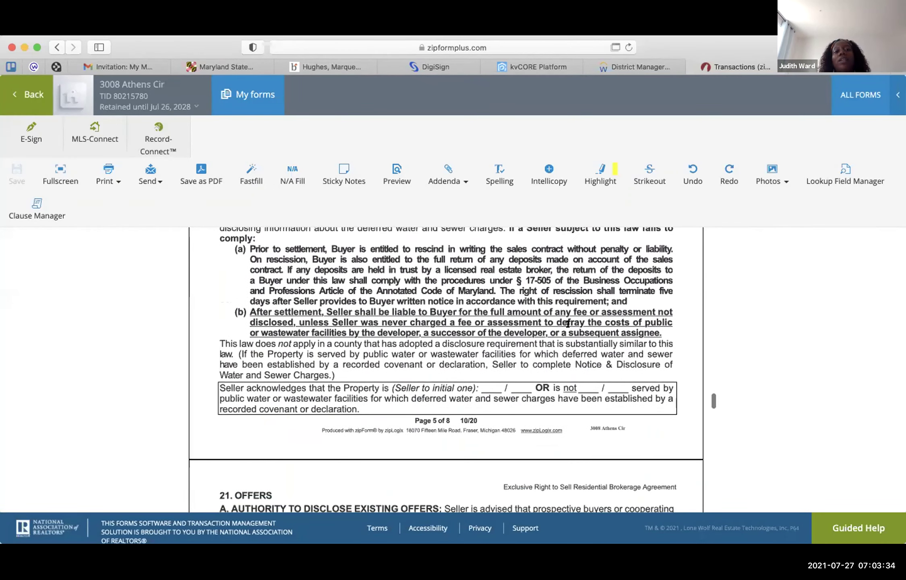
{"action": "scroll", "coordinate": [568, 324], "scroll_direction": "down", "scroll_amount": 2}
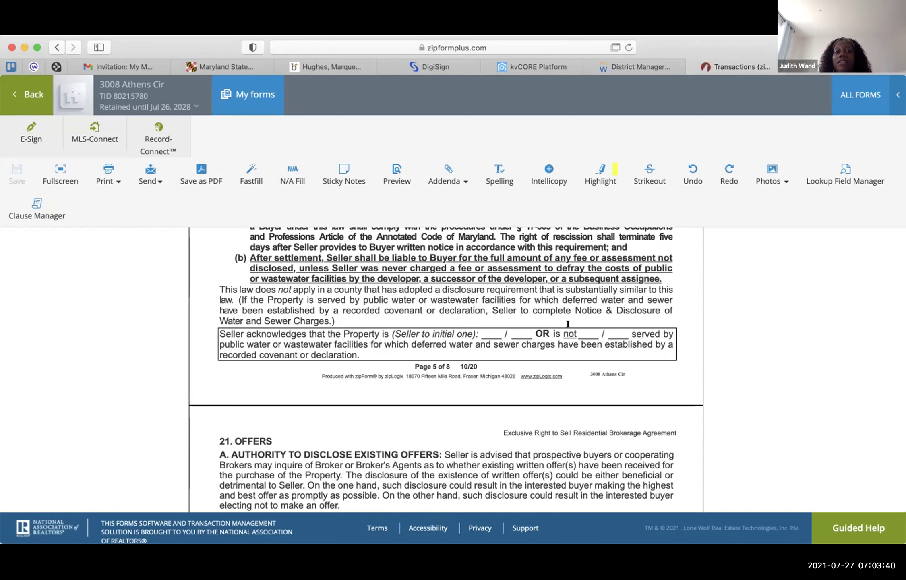
{"action": "scroll", "coordinate": [568, 324], "scroll_direction": "down", "scroll_amount": 10}
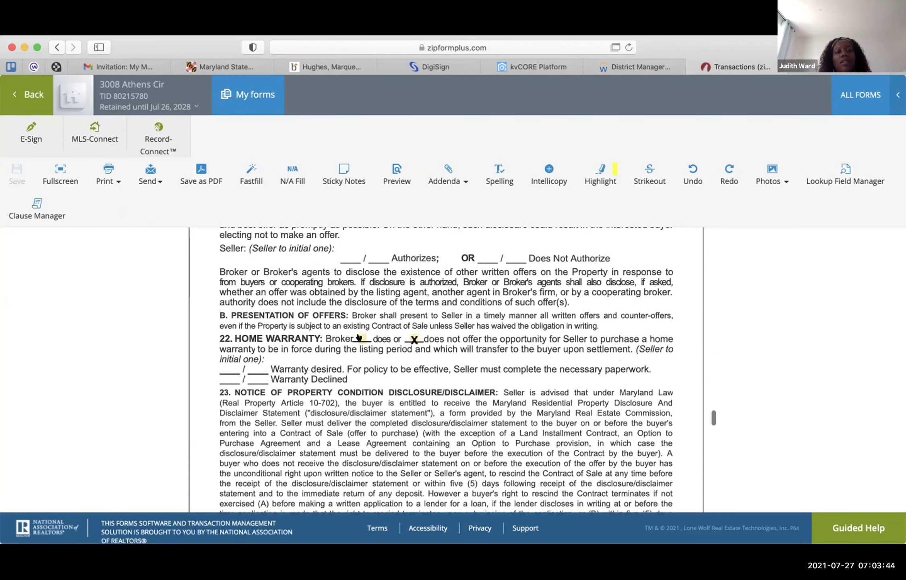
{"action": "left_click", "coordinate": [358, 339]}
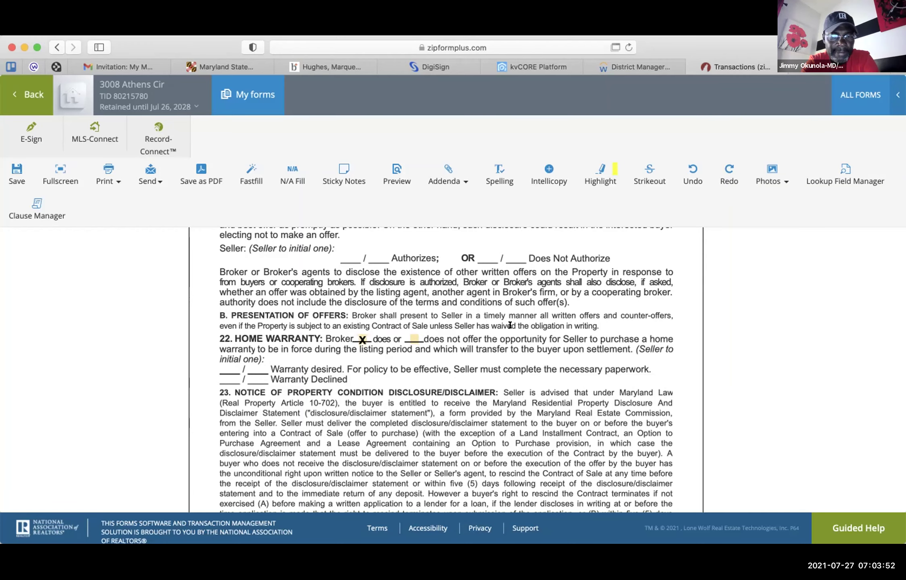
- Scroll through the rest of the agreement and start saving it as a PDF
{"action": "scroll", "coordinate": [535, 325], "scroll_direction": "down", "scroll_amount": 5}
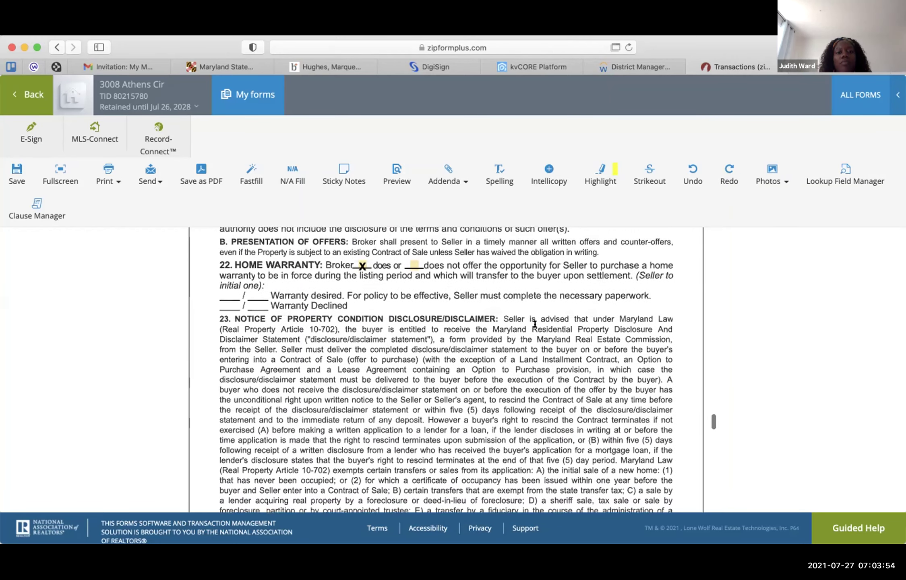
{"action": "scroll", "coordinate": [534, 323], "scroll_direction": "down", "scroll_amount": 10}
{"action": "scroll", "coordinate": [545, 332], "scroll_direction": "down", "scroll_amount": 2}
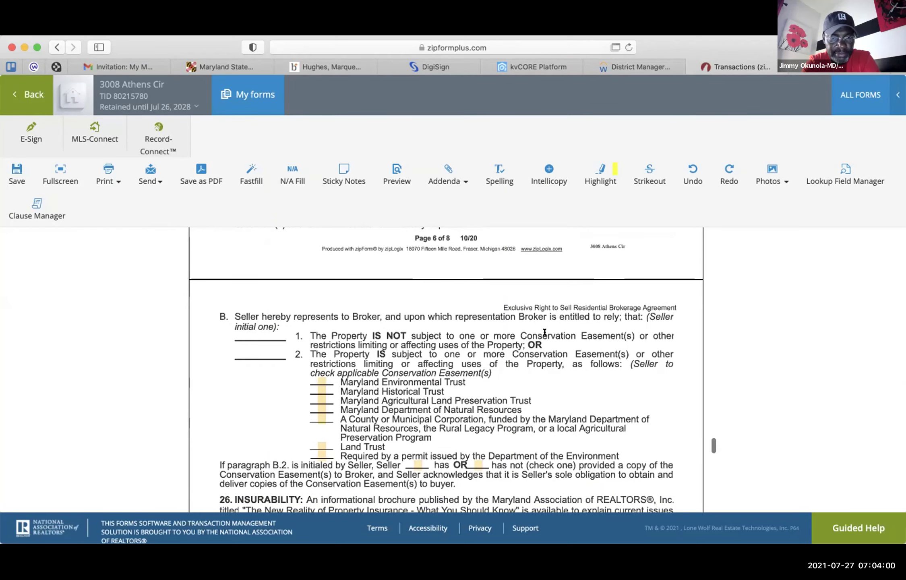
{"action": "scroll", "coordinate": [545, 332], "scroll_direction": "down", "scroll_amount": 7}
{"action": "scroll", "coordinate": [545, 332], "scroll_direction": "up", "scroll_amount": 20}
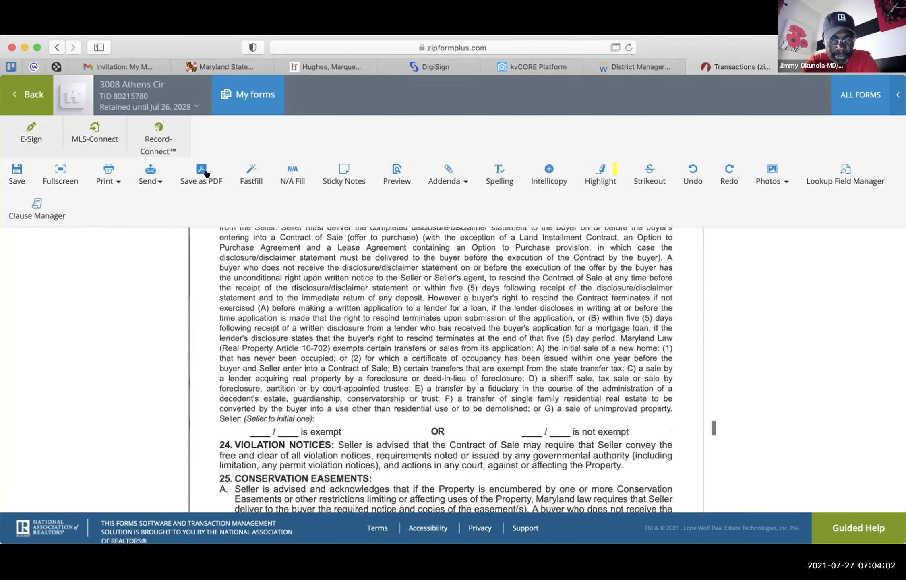
{"action": "left_click", "coordinate": [203, 171]}
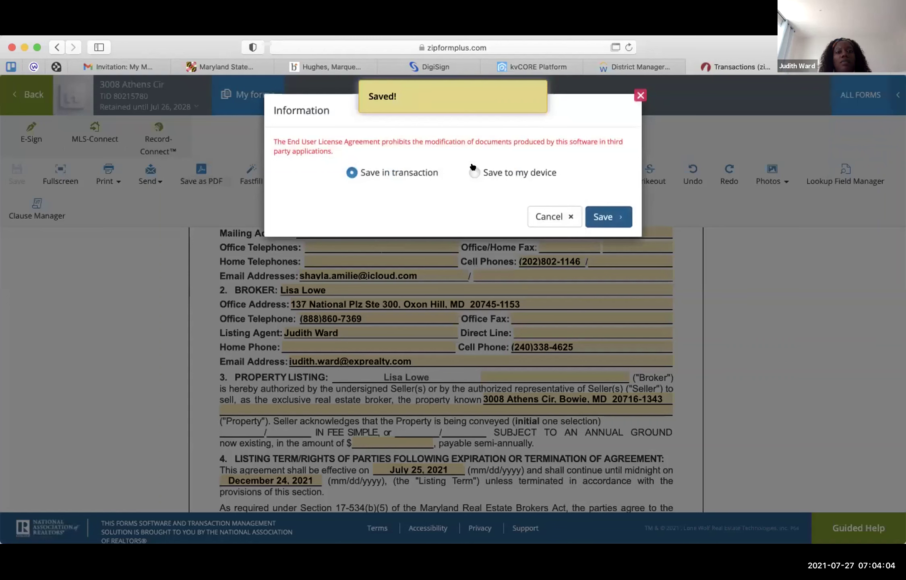
- Save the agreement PDF to this device, download the .PDF file, and close the download notice
{"action": "left_click", "coordinate": [475, 172]}
{"action": "left_click", "coordinate": [602, 216]}
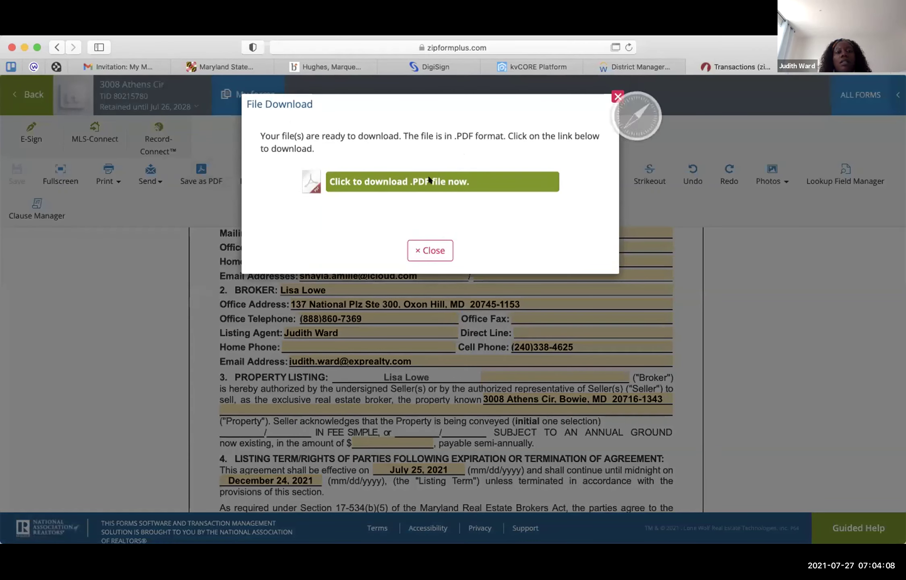
{"action": "left_click", "coordinate": [429, 181]}
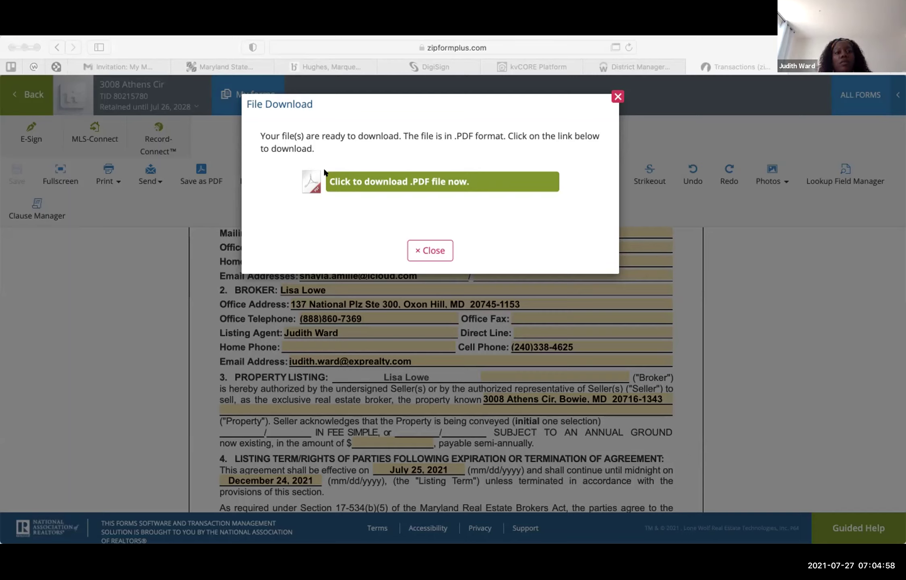
{"action": "left_click", "coordinate": [424, 248]}
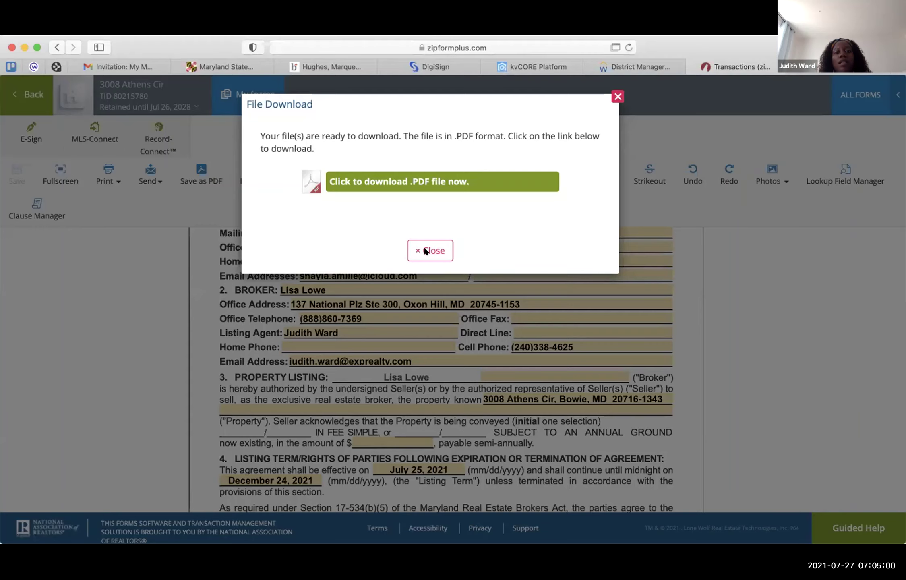
{"action": "left_click", "coordinate": [424, 250]}
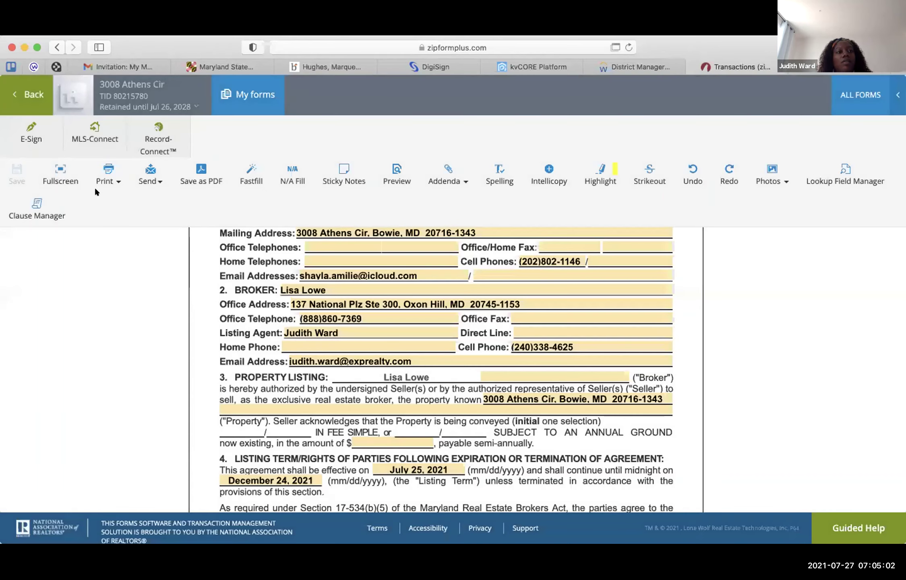
{"action": "left_click", "coordinate": [247, 102]}
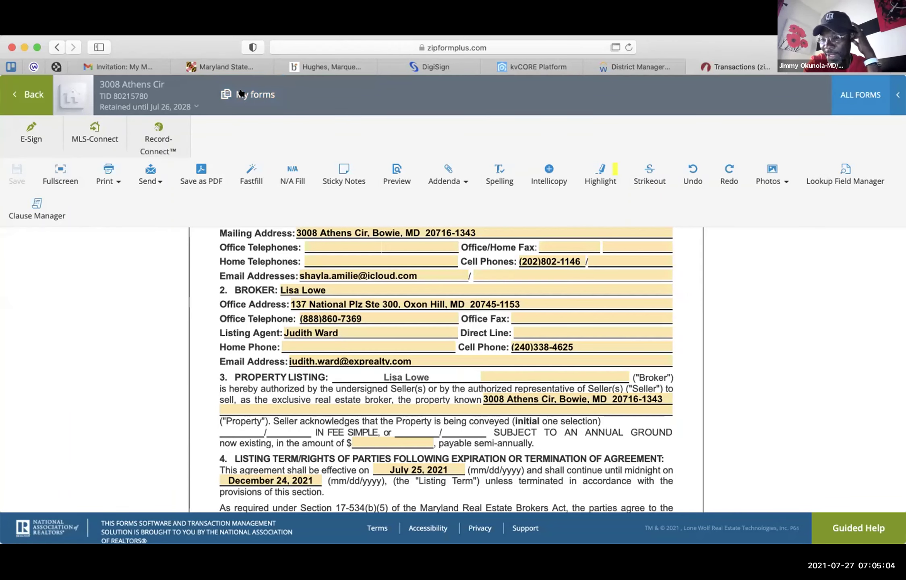
{"action": "left_click", "coordinate": [241, 94]}
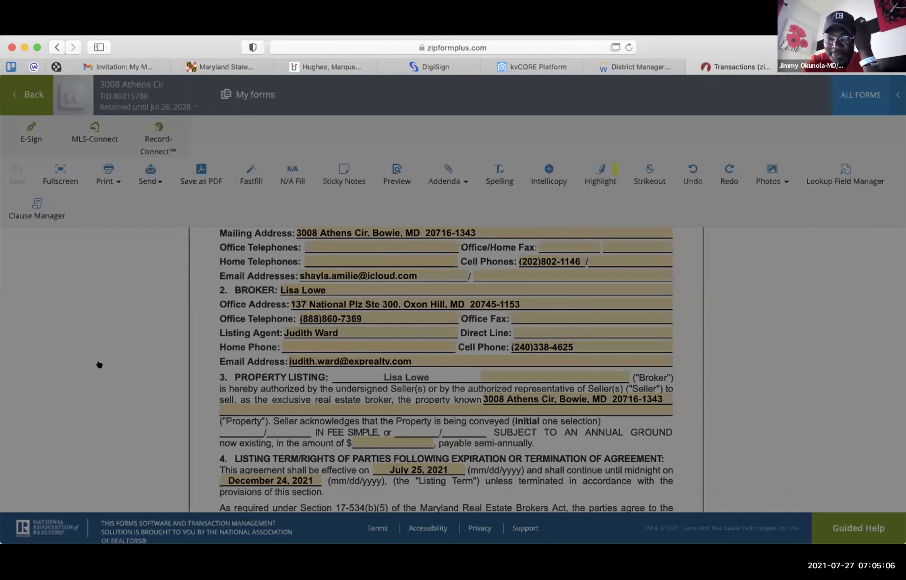
{"action": "scroll", "coordinate": [98, 364], "scroll_direction": "down", "scroll_amount": 4}
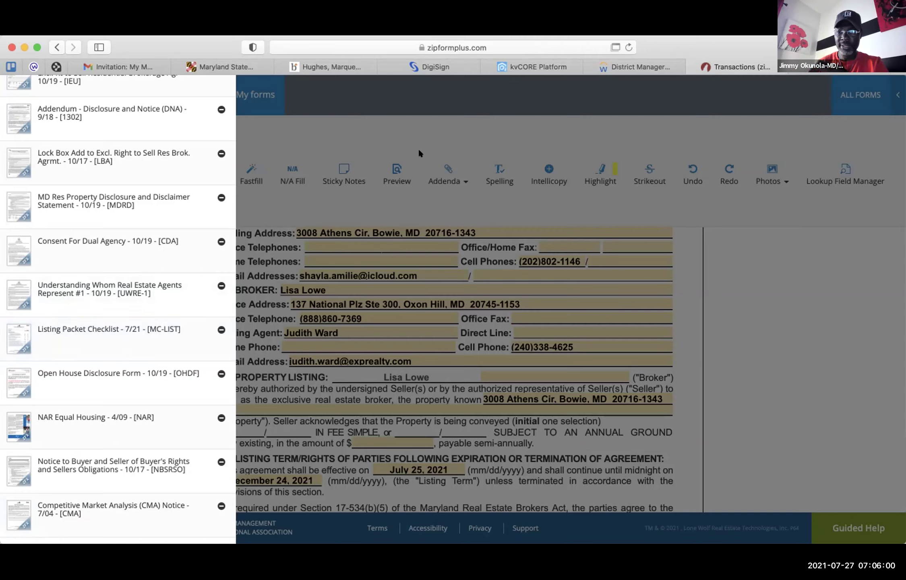
{"action": "left_click", "coordinate": [418, 123]}
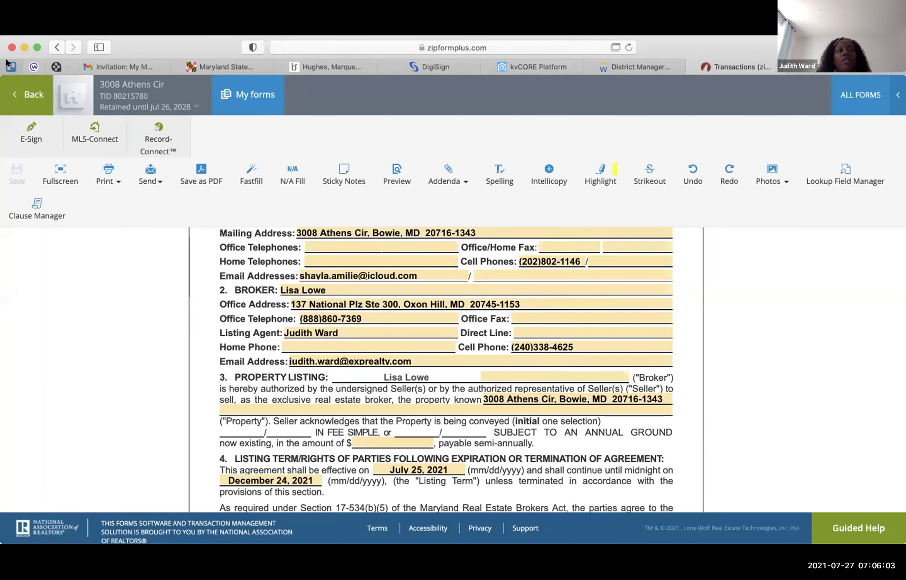
- Open the MD Agent Checklists, forms, Licenses Trello board, close the open preview and card, and reload it
{"action": "left_click", "coordinate": [8, 64]}
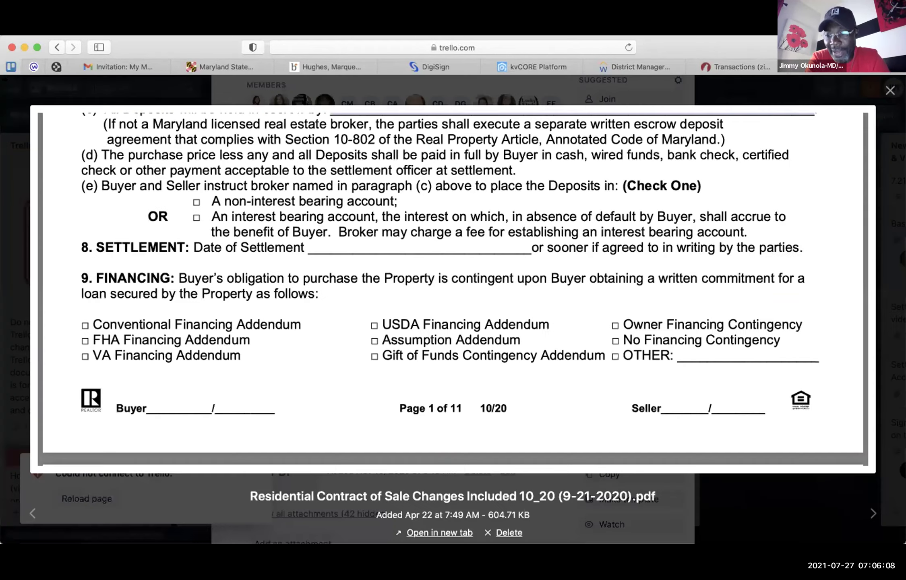
{"action": "scroll", "coordinate": [315, 244], "scroll_direction": "up", "scroll_amount": 15}
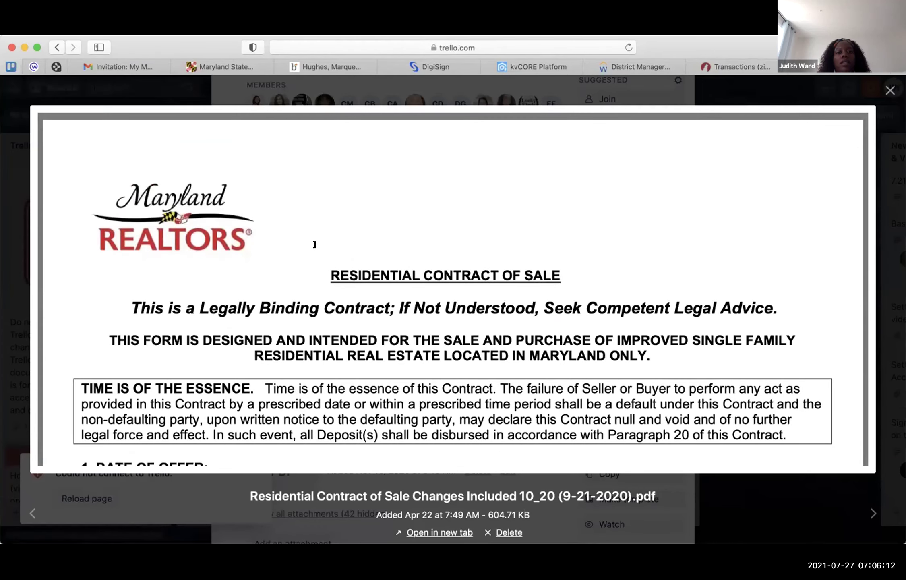
{"action": "scroll", "coordinate": [315, 245], "scroll_direction": "down", "scroll_amount": 10}
{"action": "scroll", "coordinate": [315, 244], "scroll_direction": "up", "scroll_amount": 10}
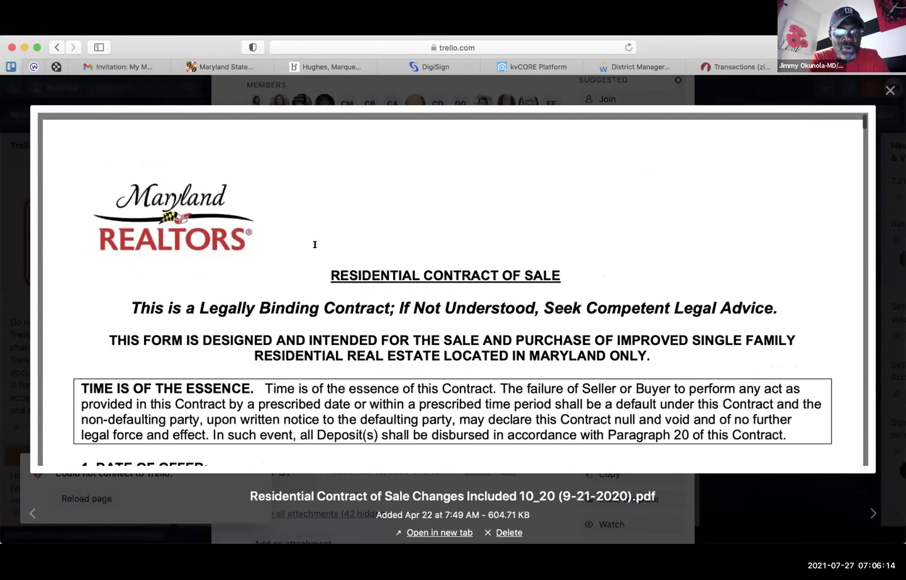
{"action": "left_click", "coordinate": [890, 90]}
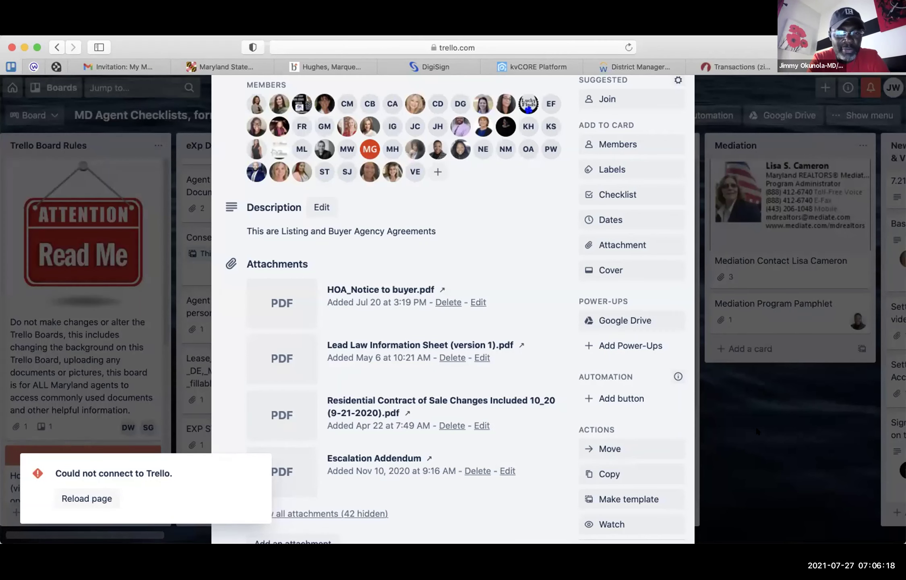
{"action": "key", "text": "Escape"}
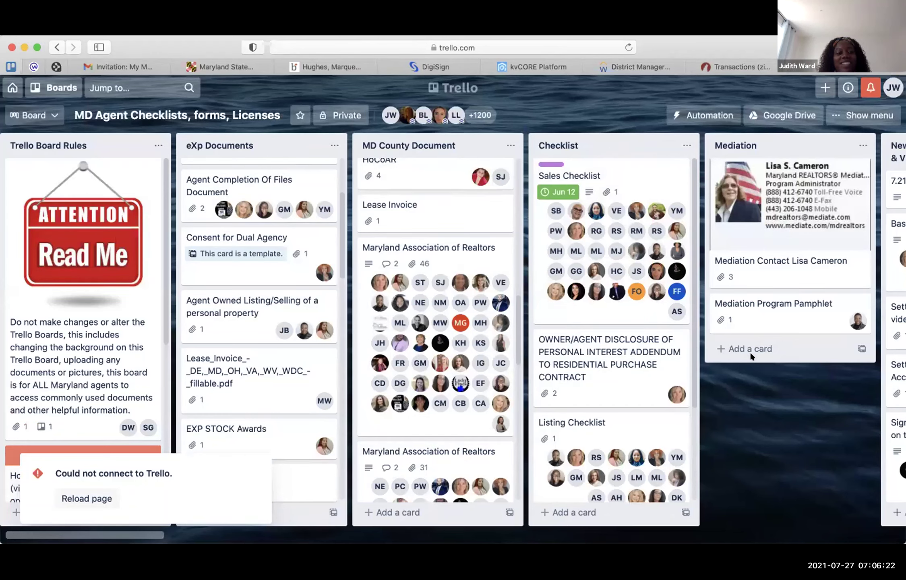
{"action": "left_click", "coordinate": [88, 498]}
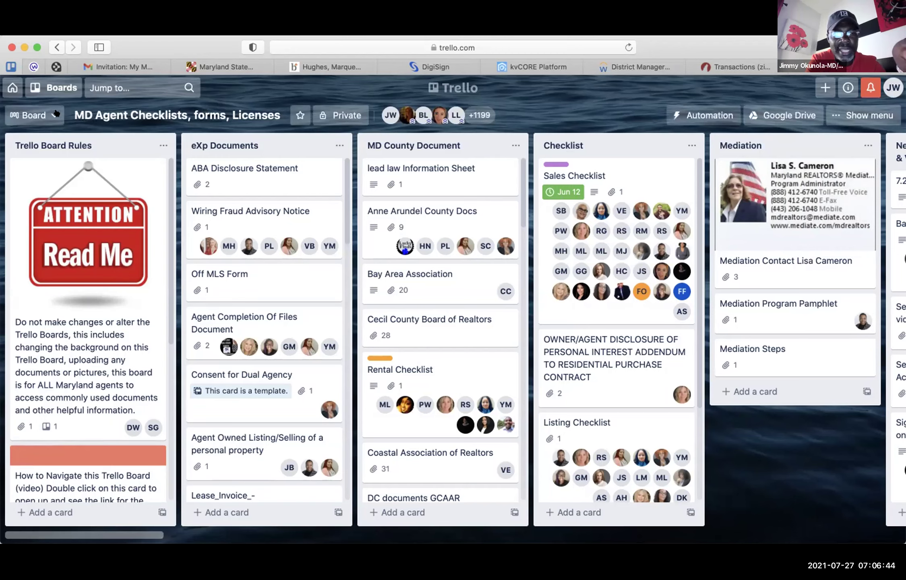
{"action": "left_click", "coordinate": [127, 85]}
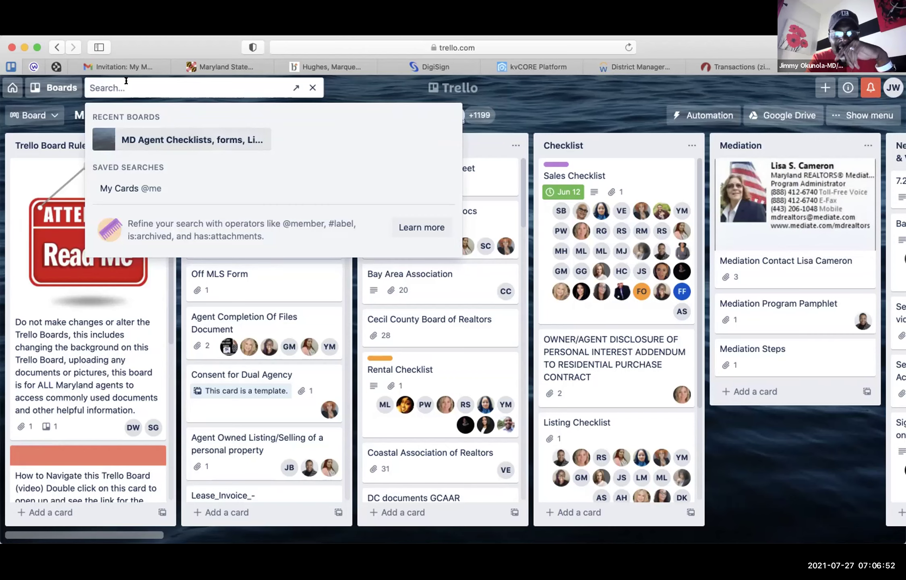
- Search 'checkli' and open the Sales Checklist card
{"action": "type", "text": "checkli"}
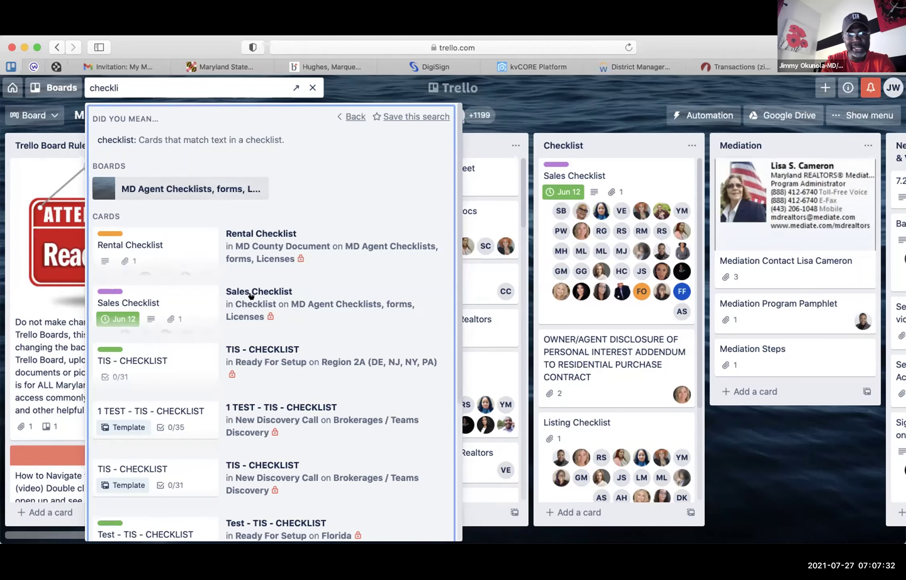
{"action": "left_click", "coordinate": [186, 298]}
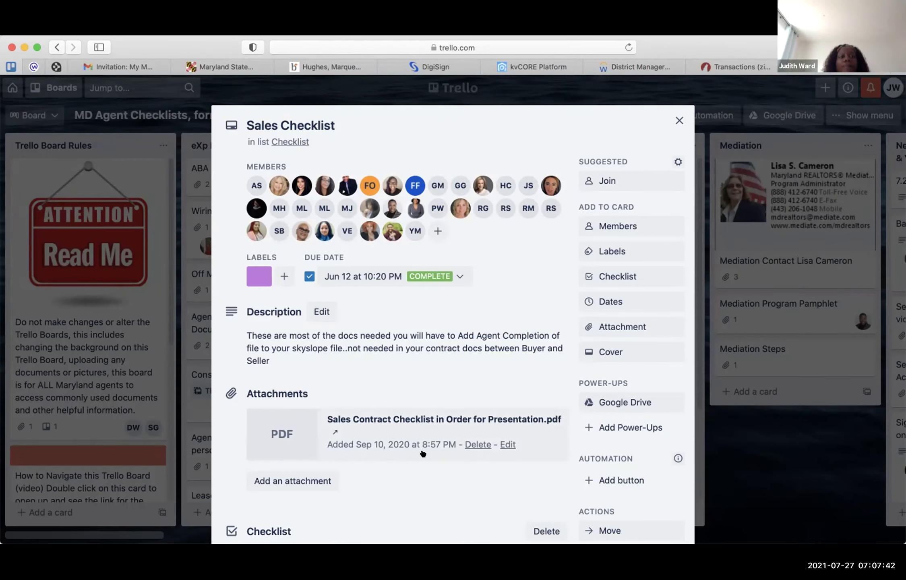
- Review the Sales Contract Checklist in Order for Presentation PDF, then close it and the card
{"action": "left_click", "coordinate": [421, 429]}
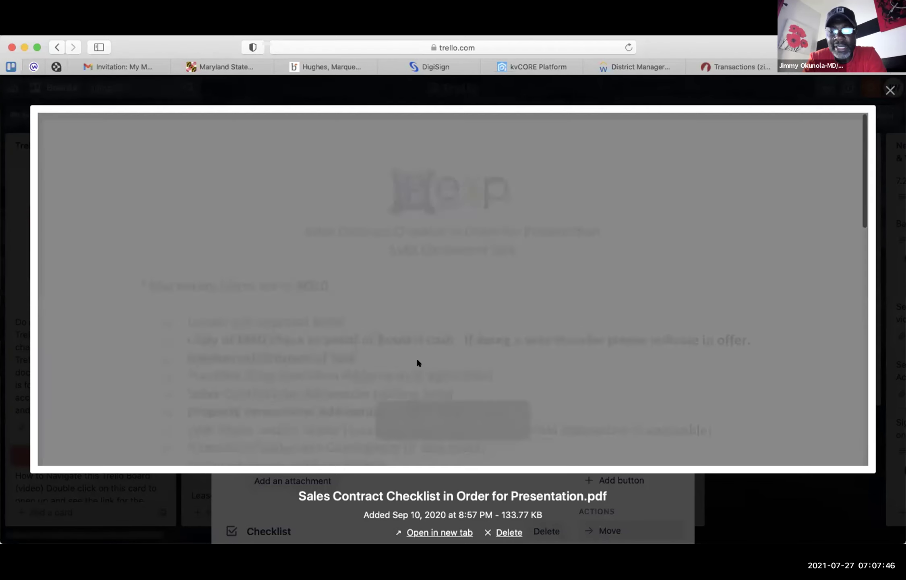
{"action": "scroll", "coordinate": [418, 362], "scroll_direction": "down", "scroll_amount": 3}
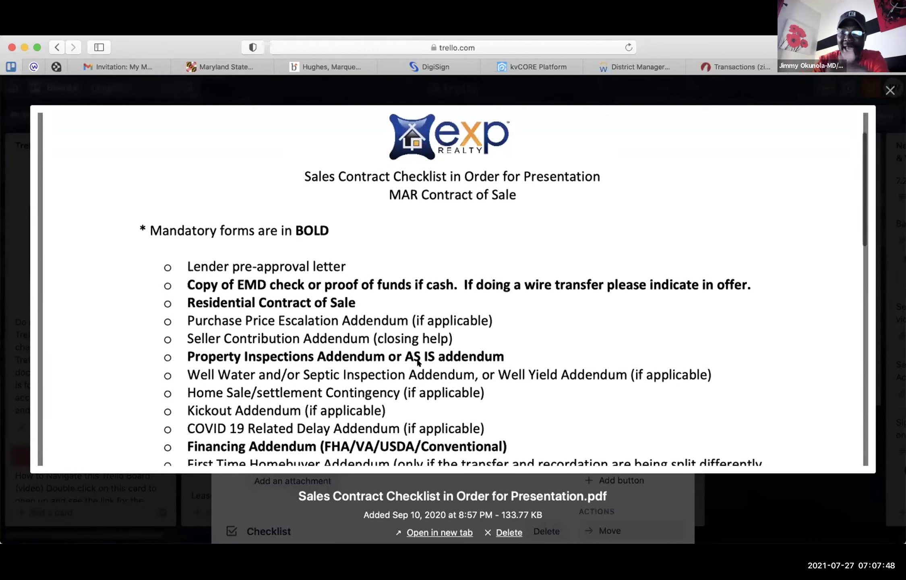
{"action": "scroll", "coordinate": [417, 363], "scroll_direction": "down", "scroll_amount": 5}
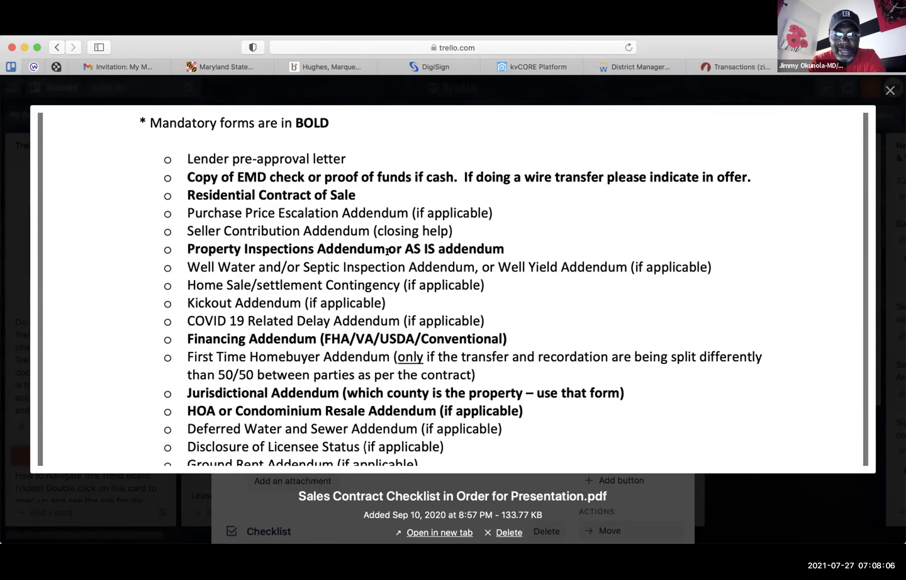
{"action": "left_click", "coordinate": [886, 91]}
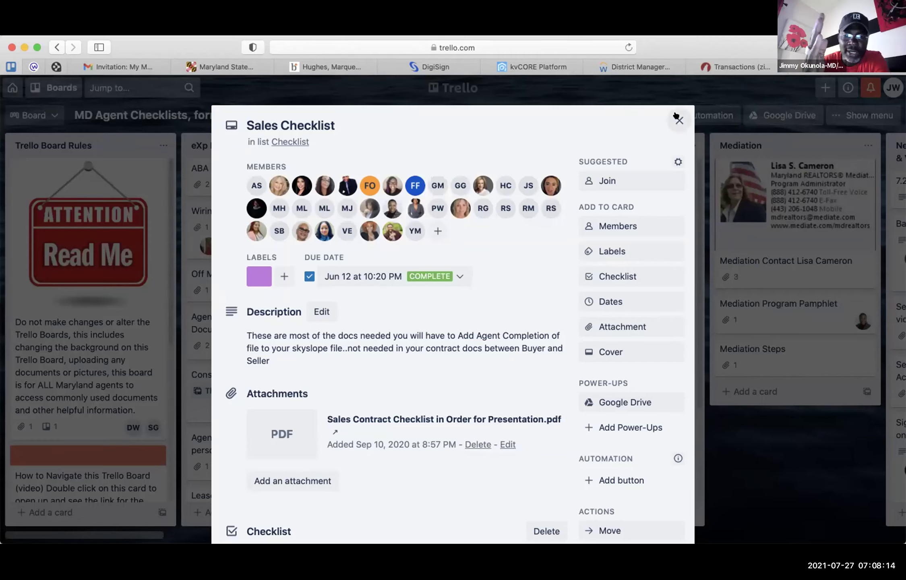
{"action": "left_click", "coordinate": [567, 99]}
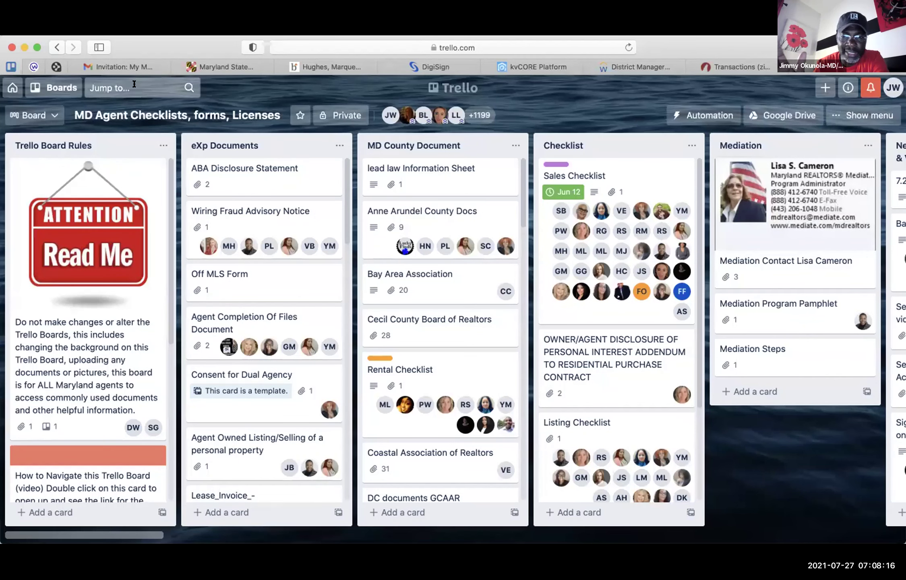
{"action": "left_click", "coordinate": [135, 89]}
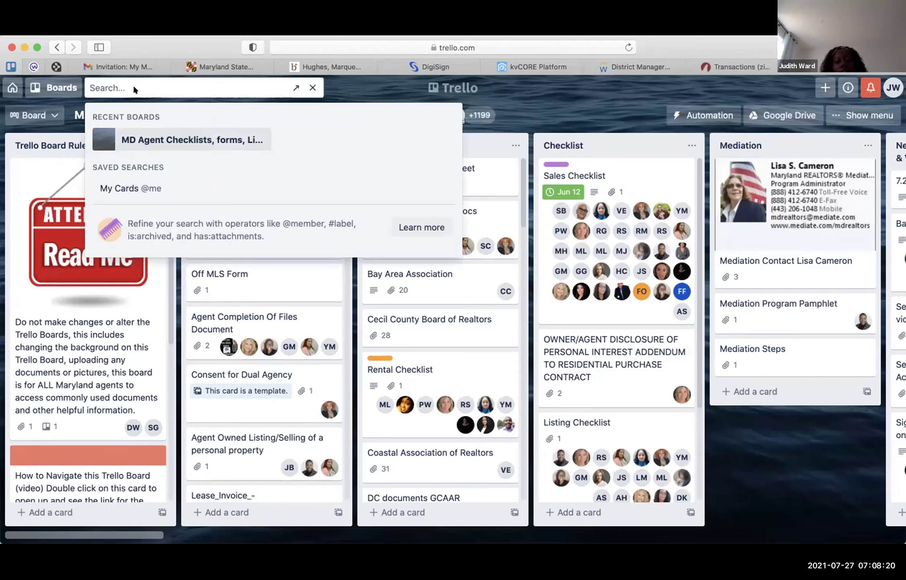
- Search 'listing' and open the Listing Checklist card from the results
{"action": "type", "text": "lis"}
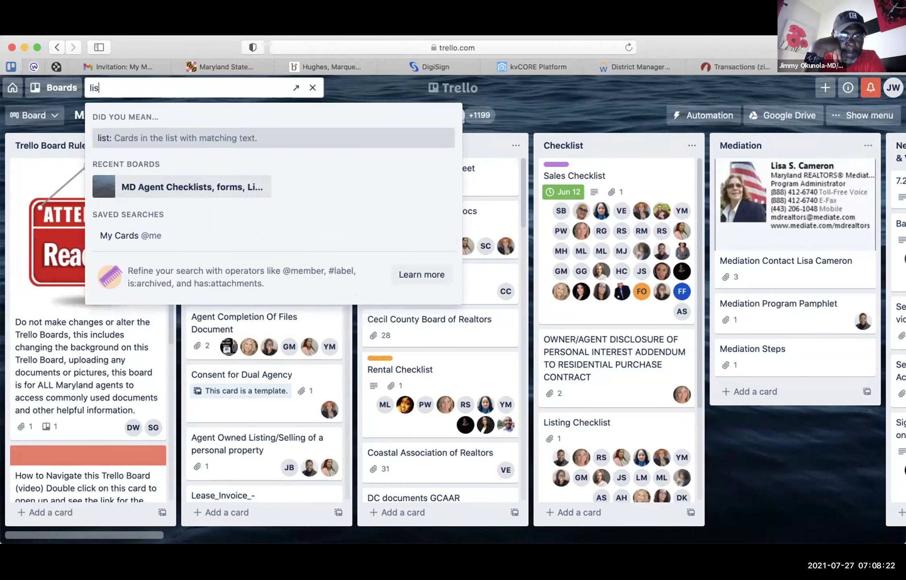
{"action": "type", "text": "ting"}
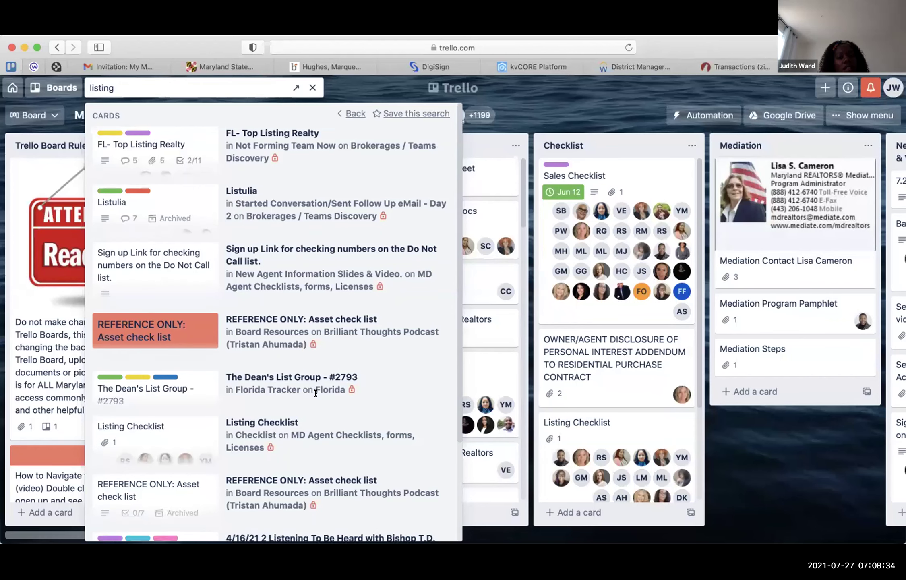
{"action": "scroll", "coordinate": [314, 394], "scroll_direction": "down", "scroll_amount": 3}
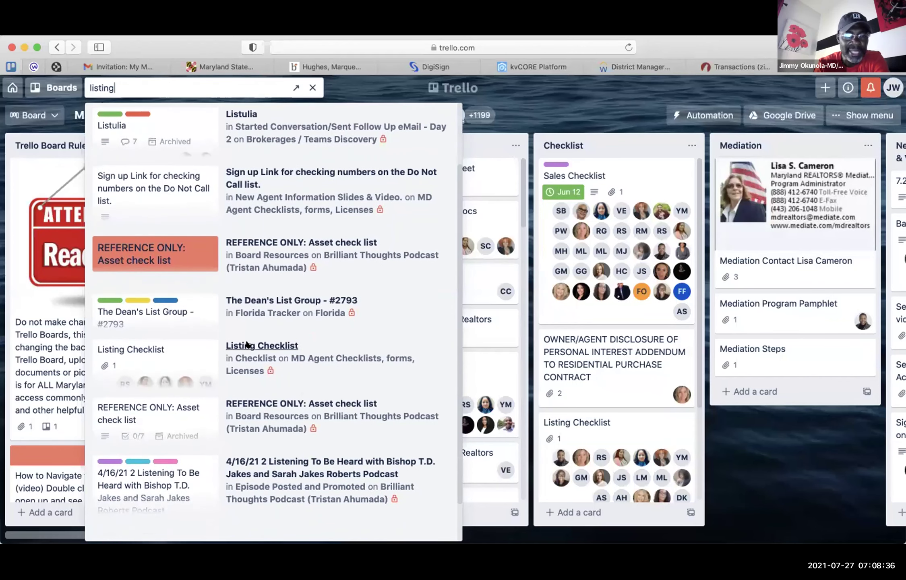
{"action": "scroll", "coordinate": [246, 345], "scroll_direction": "up", "scroll_amount": 3}
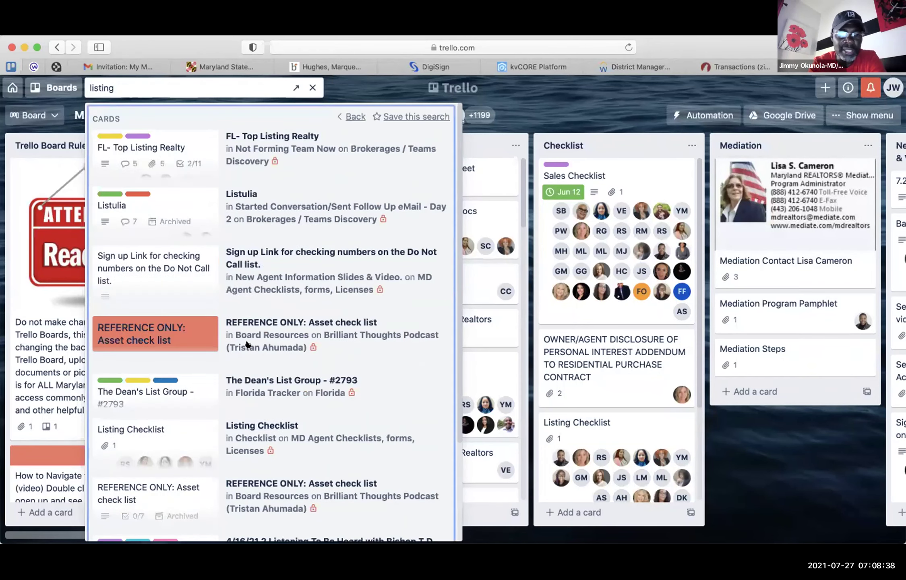
{"action": "left_click", "coordinate": [238, 425]}
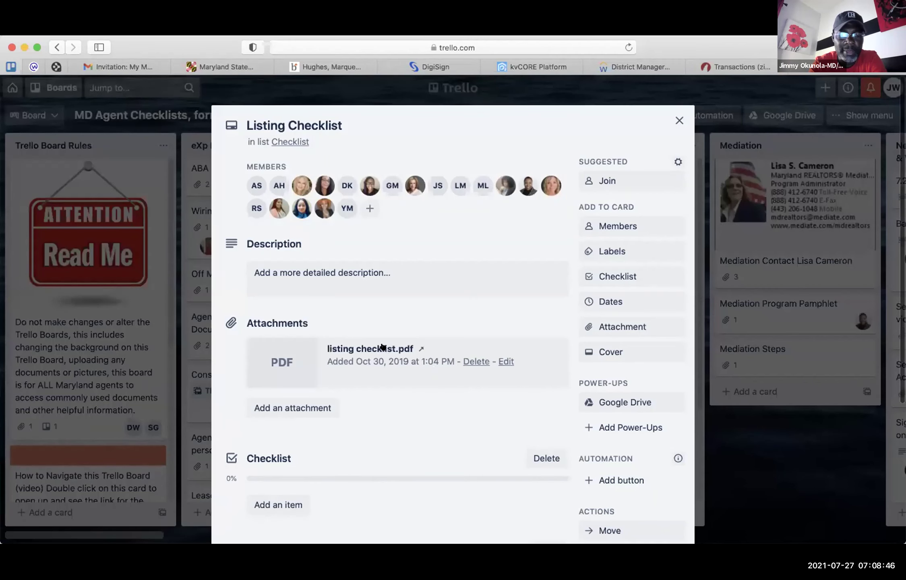
- Preview listing checklist.pdf and scroll down to its Required Forms list
{"action": "left_click", "coordinate": [382, 347]}
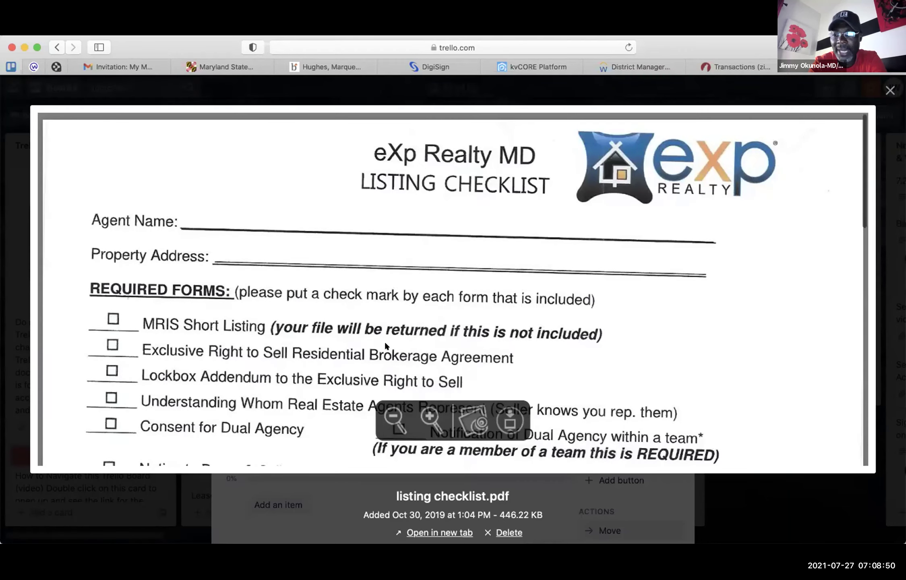
{"action": "scroll", "coordinate": [386, 346], "scroll_direction": "down", "scroll_amount": 5}
{"action": "scroll", "coordinate": [386, 346], "scroll_direction": "down", "scroll_amount": 1}
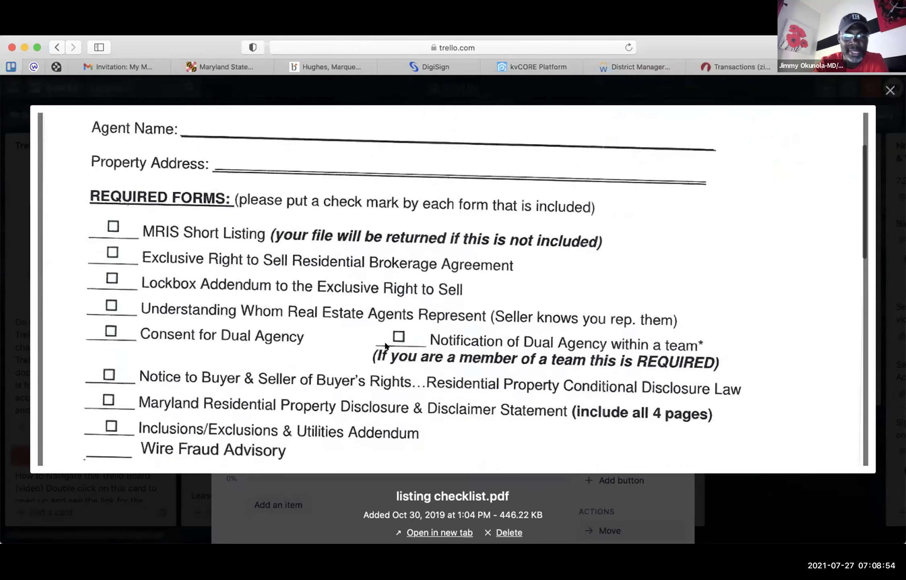
{"action": "scroll", "coordinate": [386, 345], "scroll_direction": "down", "scroll_amount": 1}
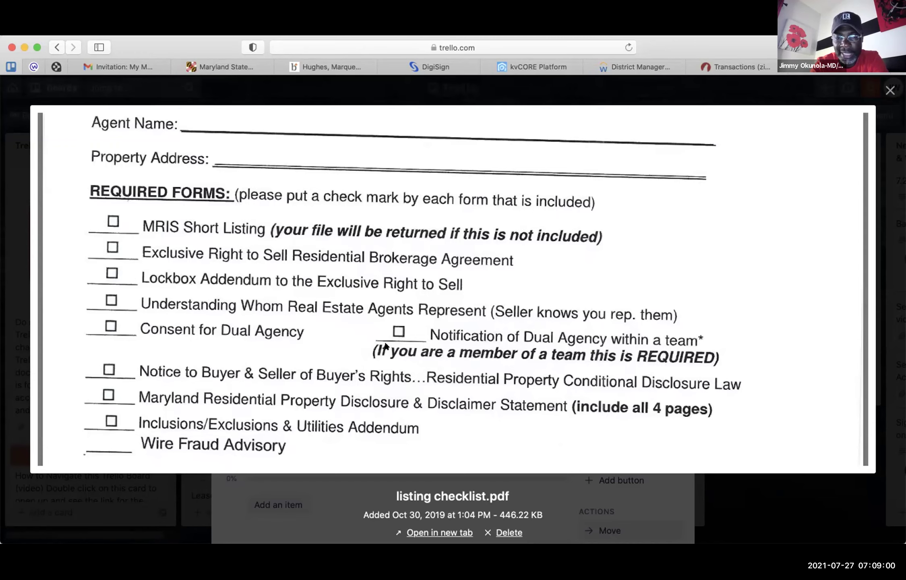
{"action": "scroll", "coordinate": [386, 346], "scroll_direction": "down", "scroll_amount": 3}
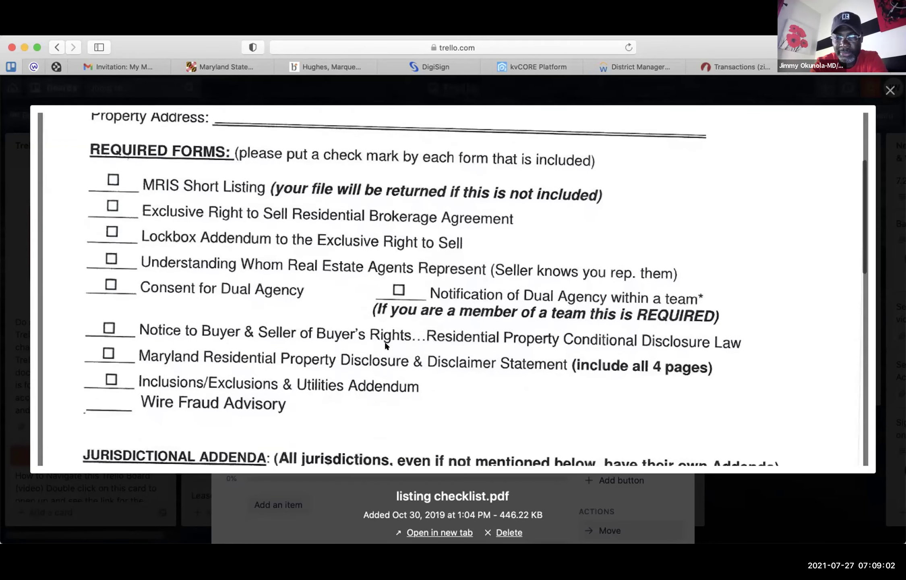
{"action": "scroll", "coordinate": [265, 213], "scroll_direction": "down", "scroll_amount": 1}
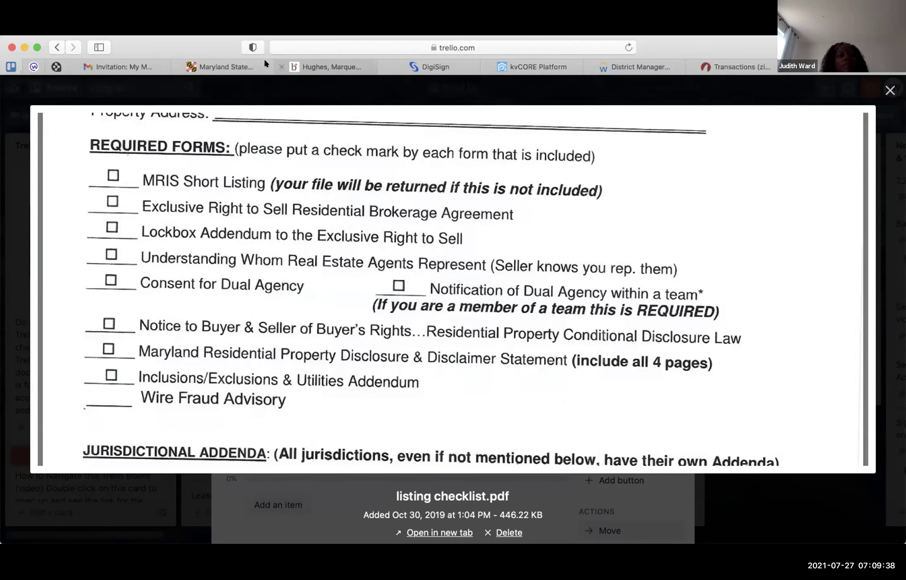
- Switch to Bright MLS, go to adding and editing listings, and close the Listing Assistant announcement
{"action": "left_click", "coordinate": [296, 64]}
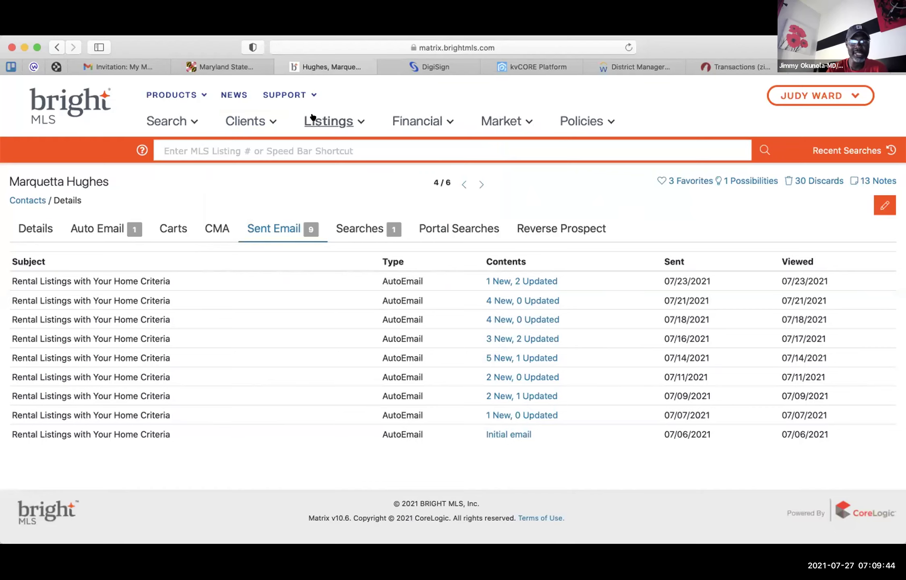
{"action": "mouse_move", "coordinate": [318, 119]}
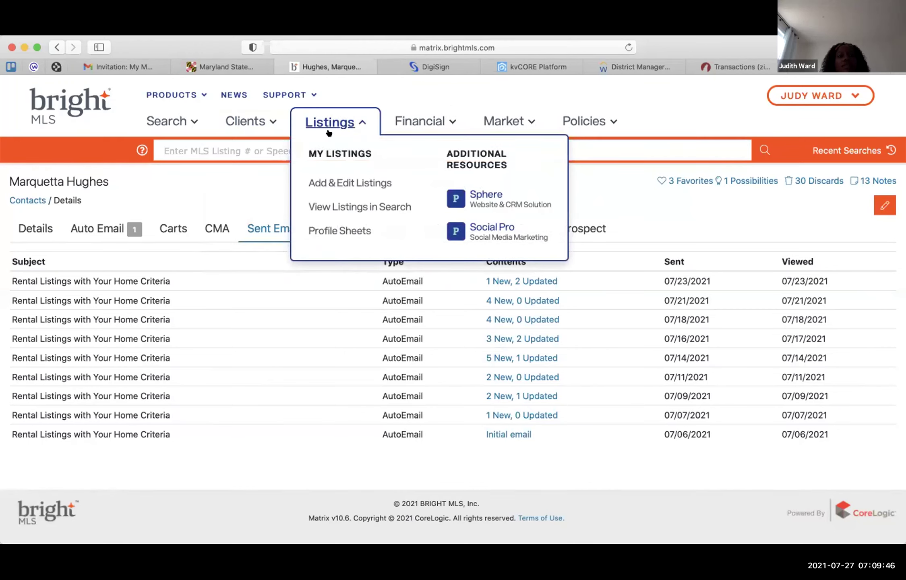
{"action": "left_click", "coordinate": [329, 184]}
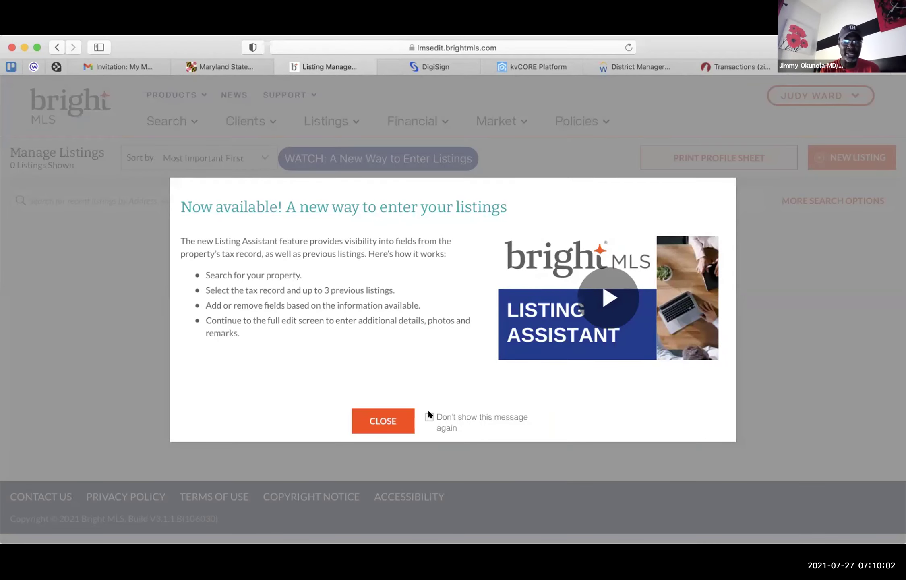
{"action": "left_click", "coordinate": [399, 421]}
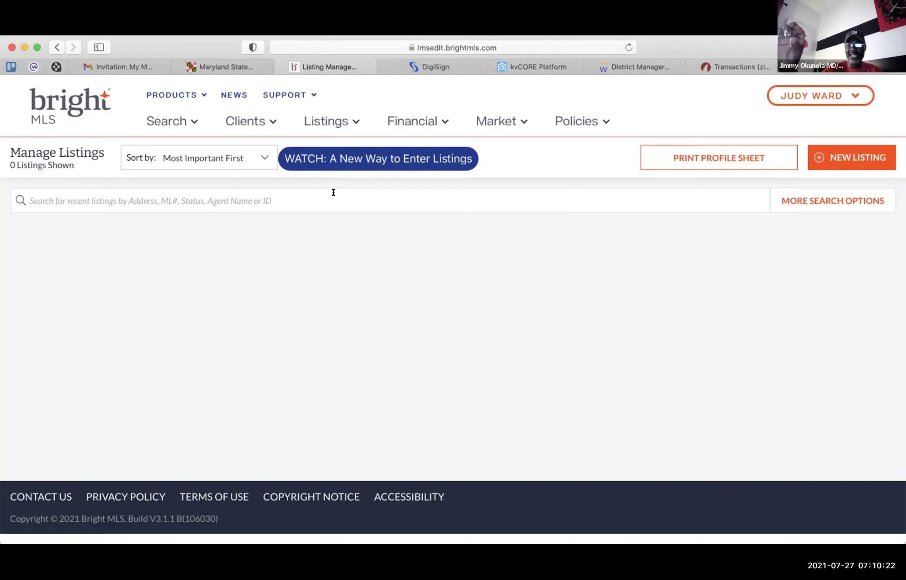
- Create a new Residential listing with Detached structure type and Fee Simple ownership, then proceed to address entry
{"action": "left_click", "coordinate": [825, 156]}
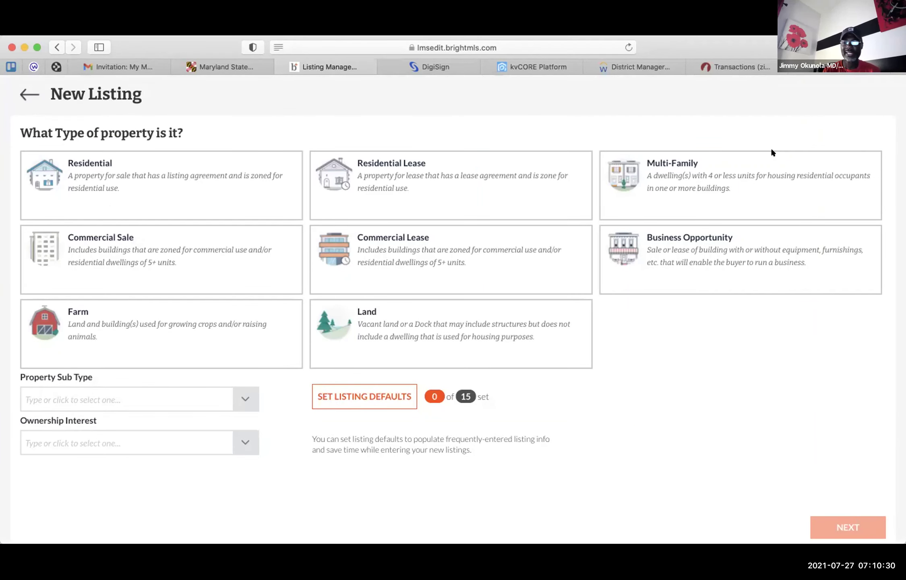
{"action": "left_click", "coordinate": [198, 172]}
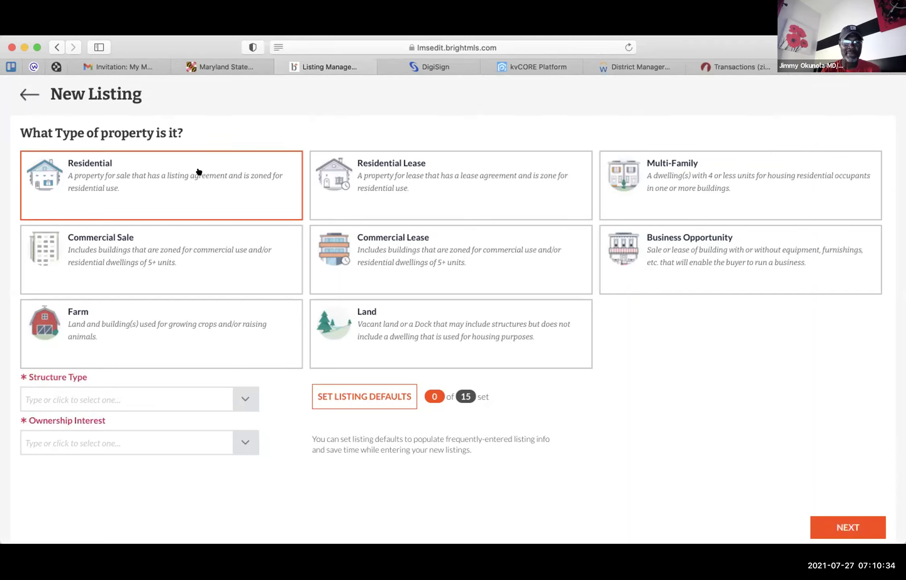
{"action": "left_click", "coordinate": [237, 394]}
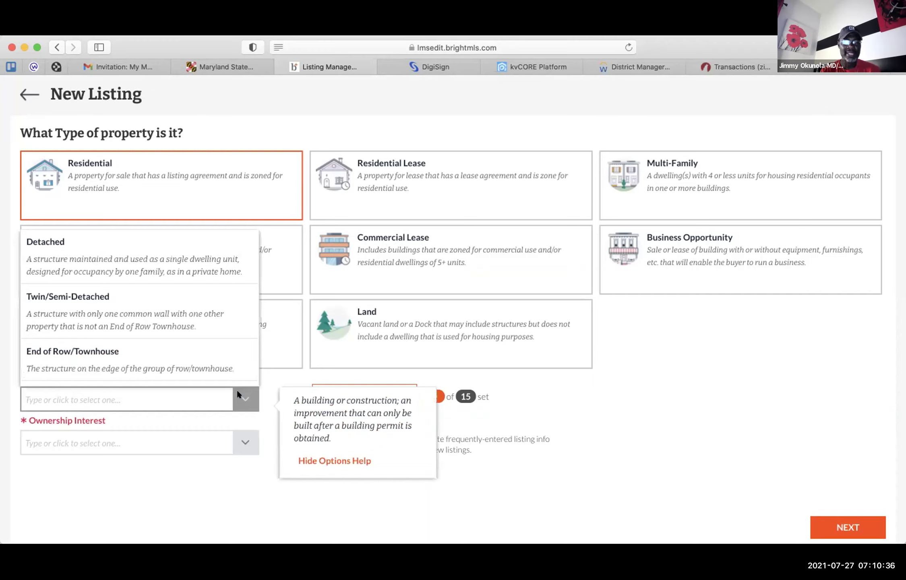
{"action": "left_click", "coordinate": [168, 255]}
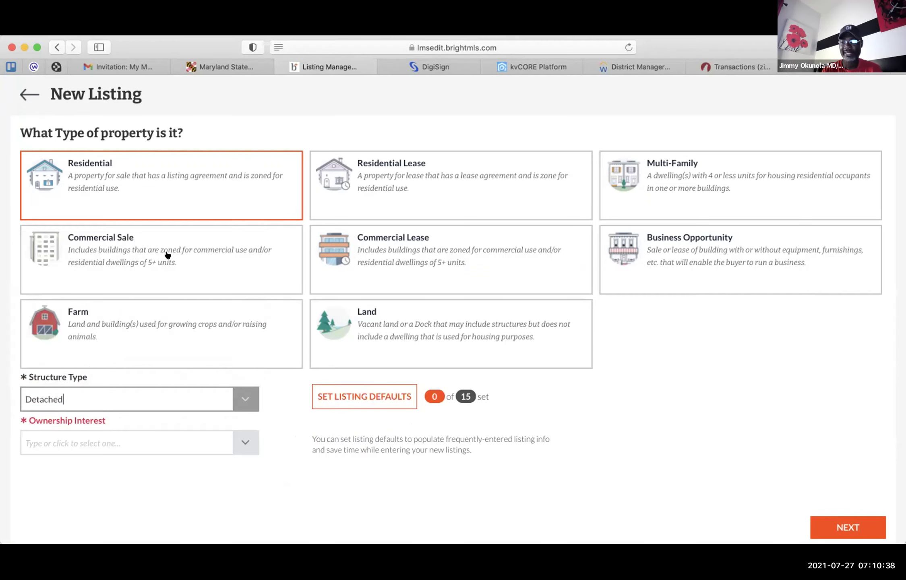
{"action": "left_click", "coordinate": [240, 443]}
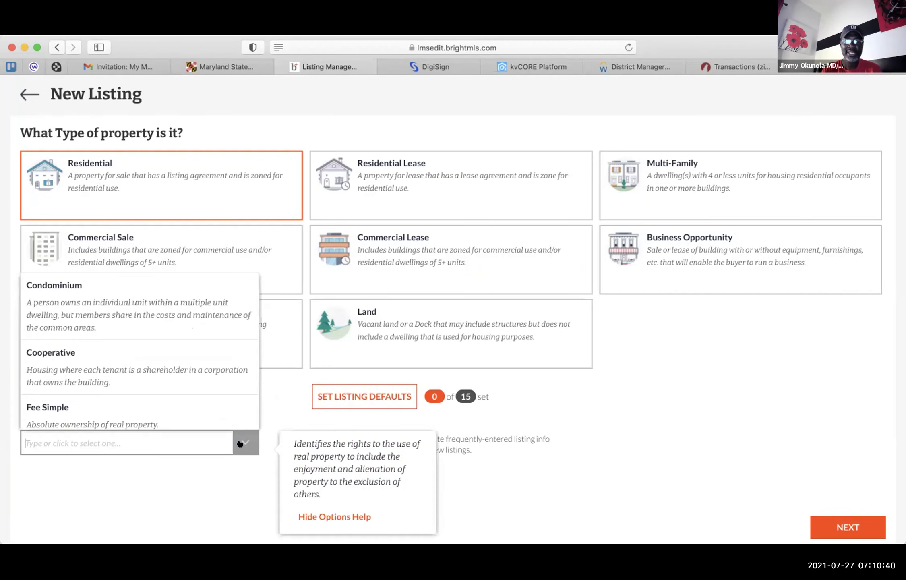
{"action": "scroll", "coordinate": [168, 383], "scroll_direction": "down", "scroll_amount": 3}
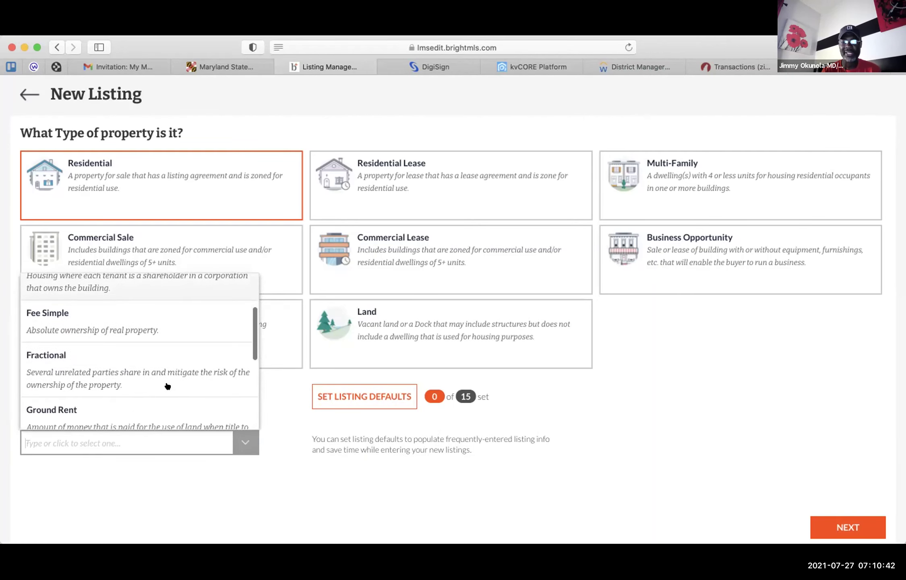
{"action": "left_click", "coordinate": [149, 324]}
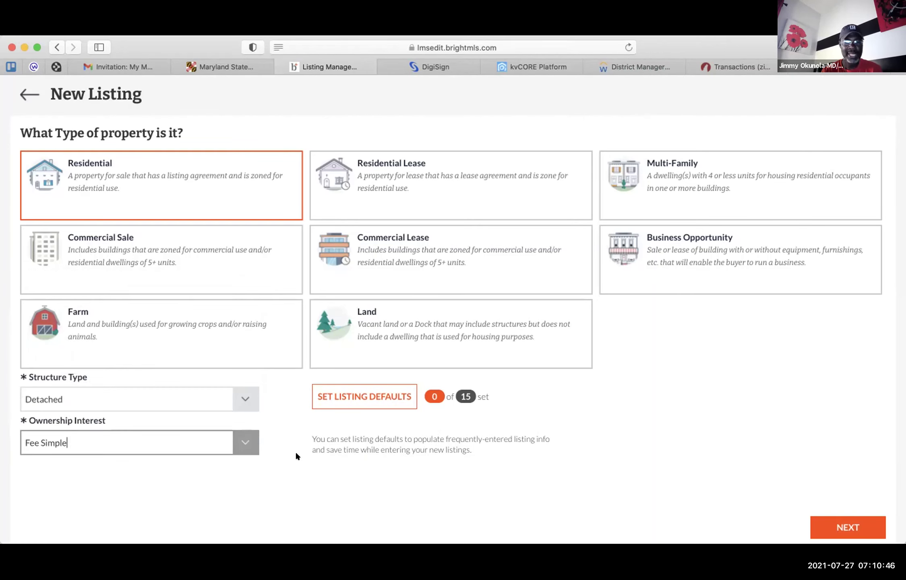
{"action": "left_click", "coordinate": [337, 487]}
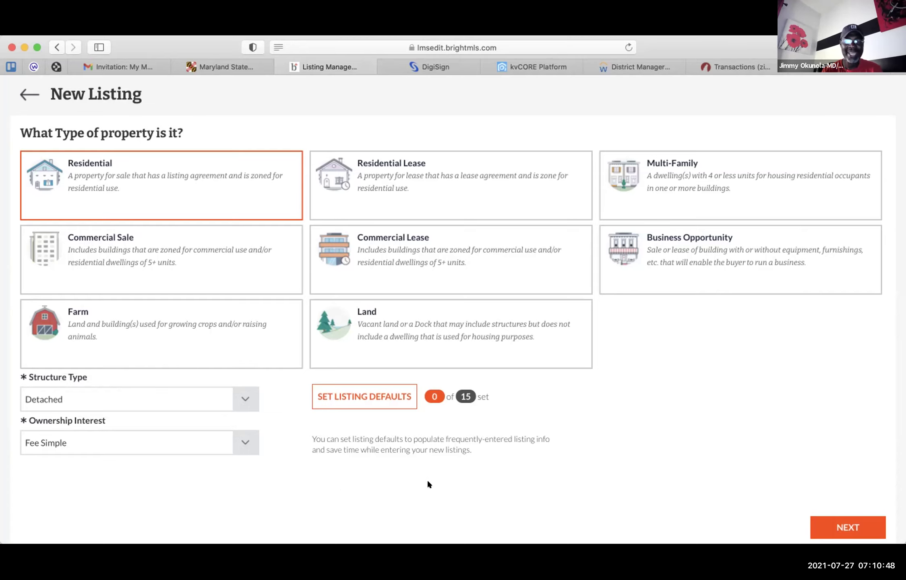
{"action": "left_click", "coordinate": [823, 521]}
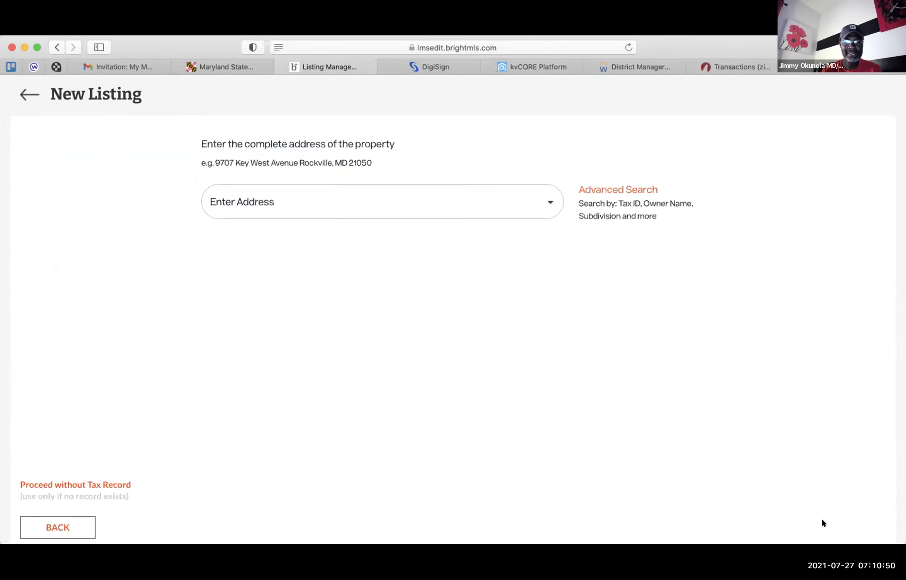
{"action": "left_click", "coordinate": [497, 200]}
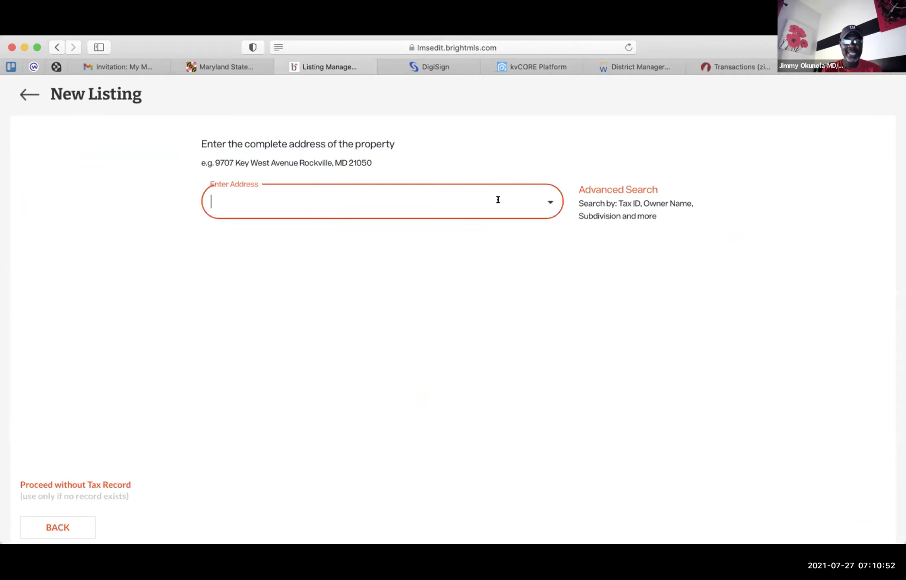
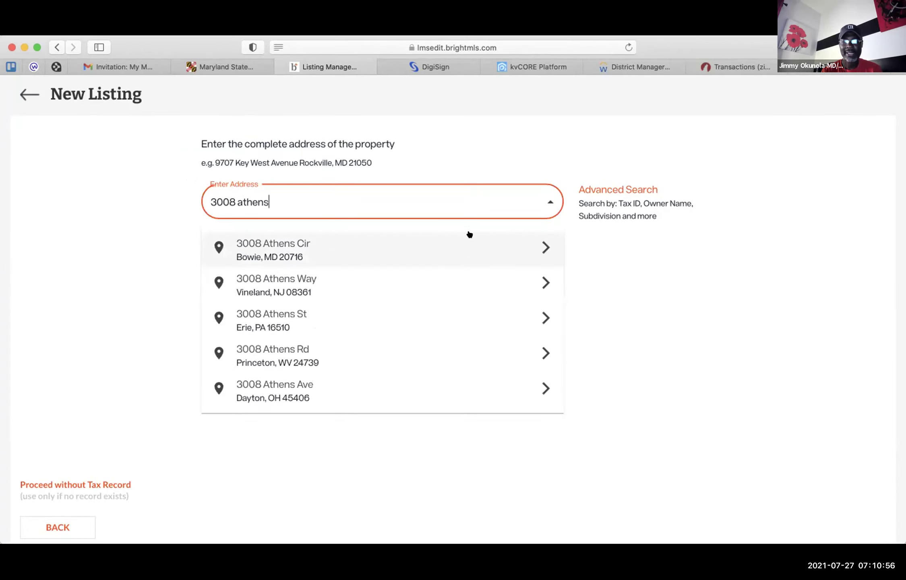
{"action": "left_click", "coordinate": [442, 244]}
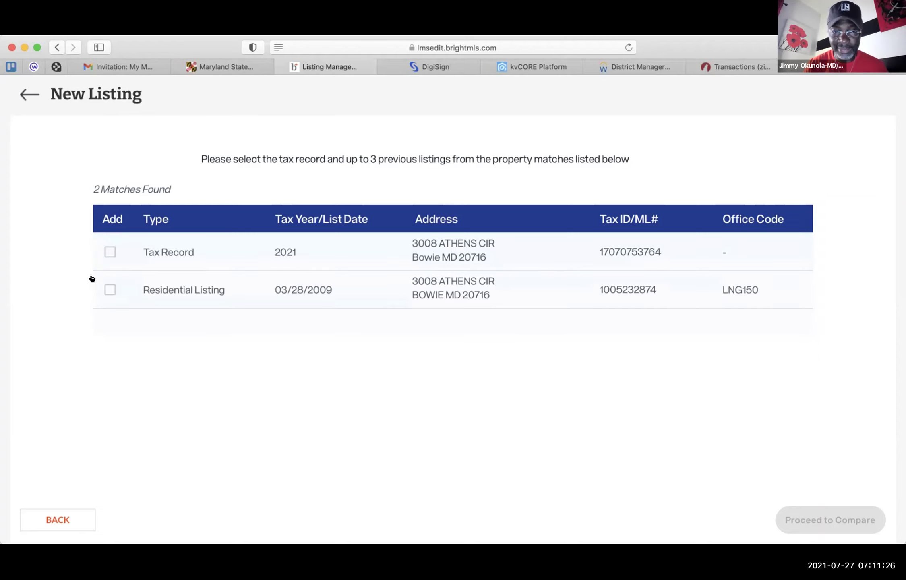
{"action": "left_click", "coordinate": [107, 287]}
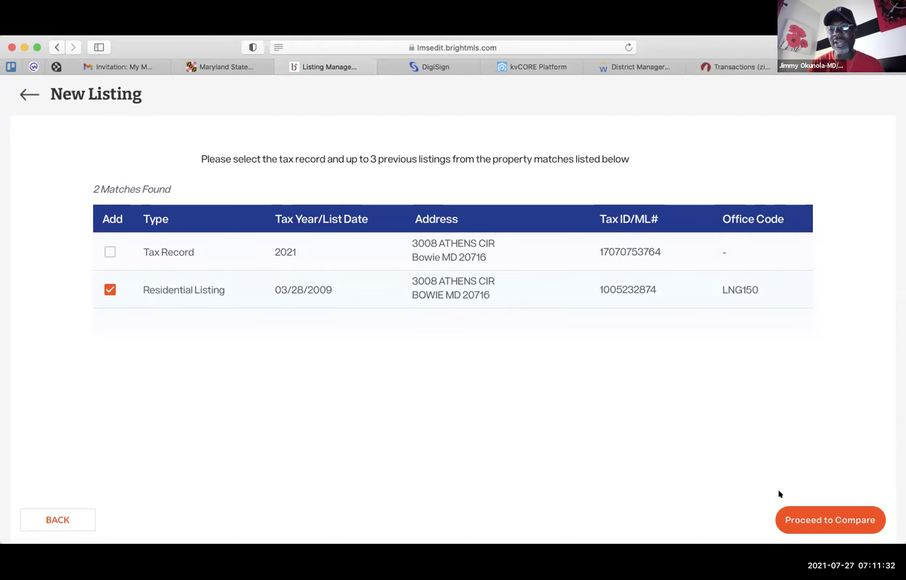
{"action": "left_click", "coordinate": [801, 523]}
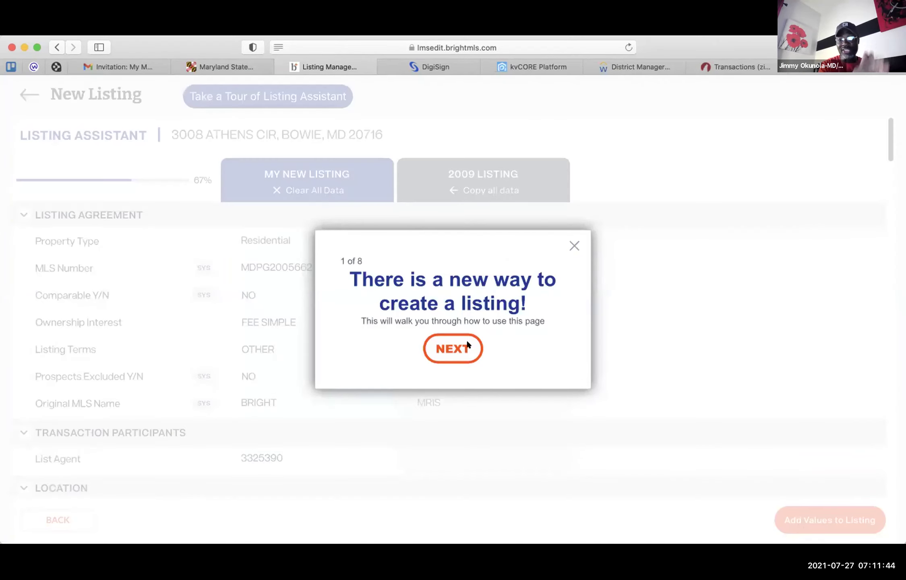
- Dismiss the Listing Assistant tour and review the pre-filled Listing Agreement, Location and Taxes fields
{"action": "left_click", "coordinate": [566, 246]}
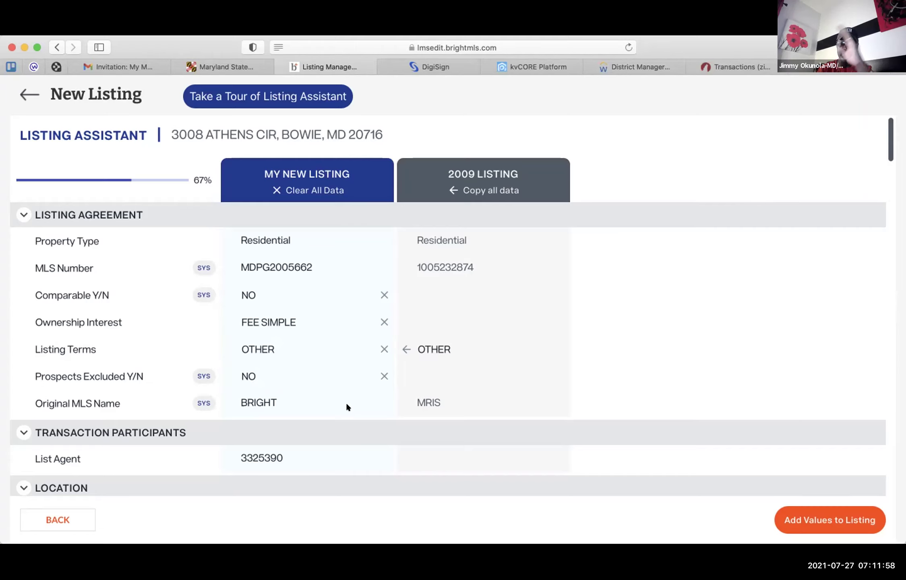
{"action": "scroll", "coordinate": [347, 404], "scroll_direction": "down", "scroll_amount": 5}
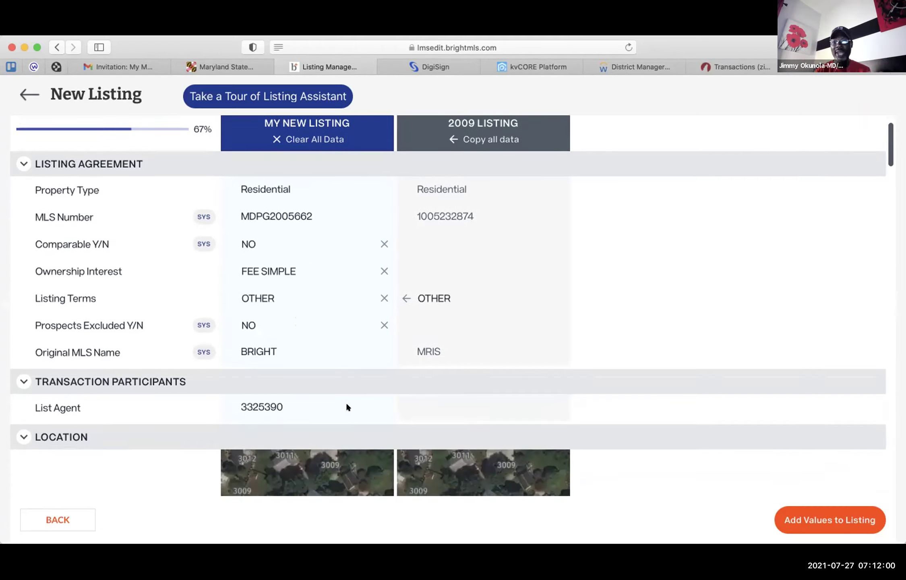
{"action": "scroll", "coordinate": [347, 402], "scroll_direction": "down", "scroll_amount": 4}
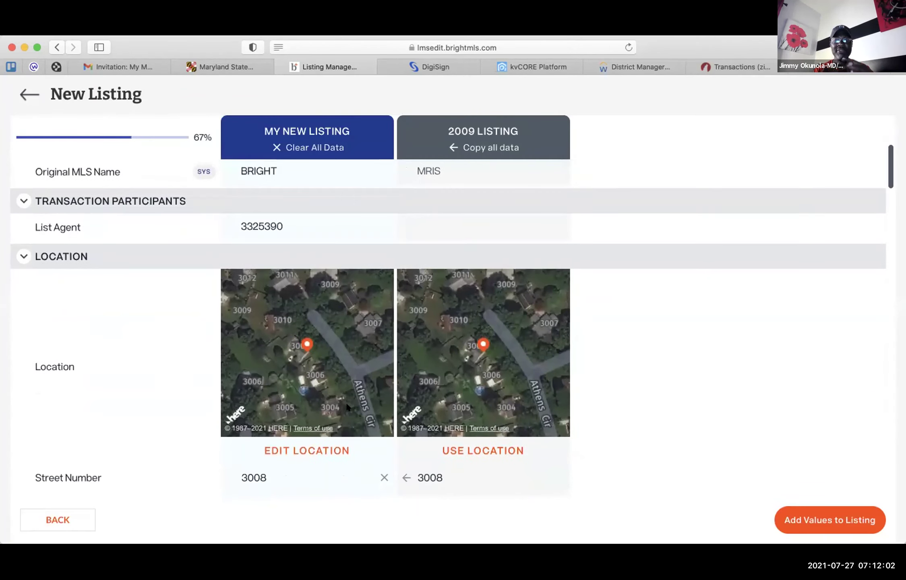
{"action": "scroll", "coordinate": [343, 408], "scroll_direction": "down", "scroll_amount": 4}
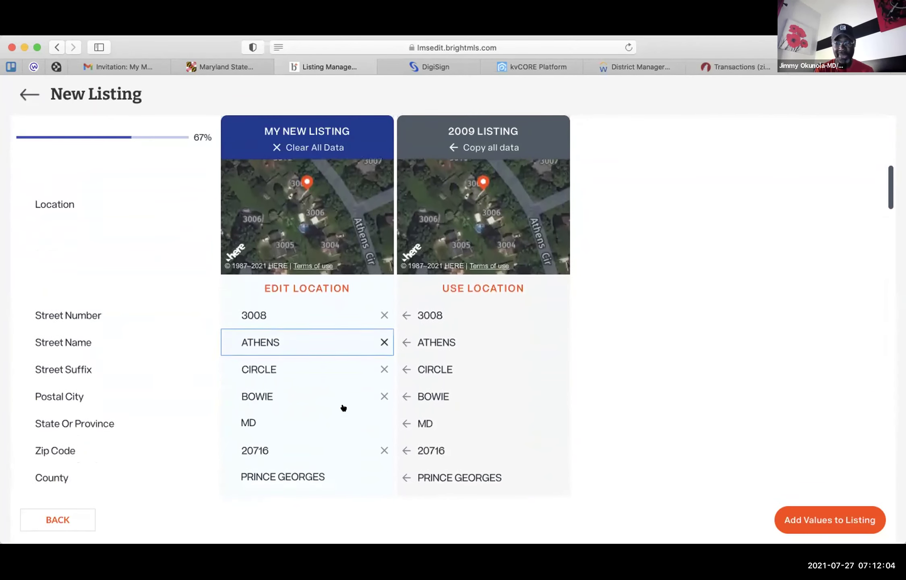
{"action": "scroll", "coordinate": [343, 408], "scroll_direction": "down", "scroll_amount": 3}
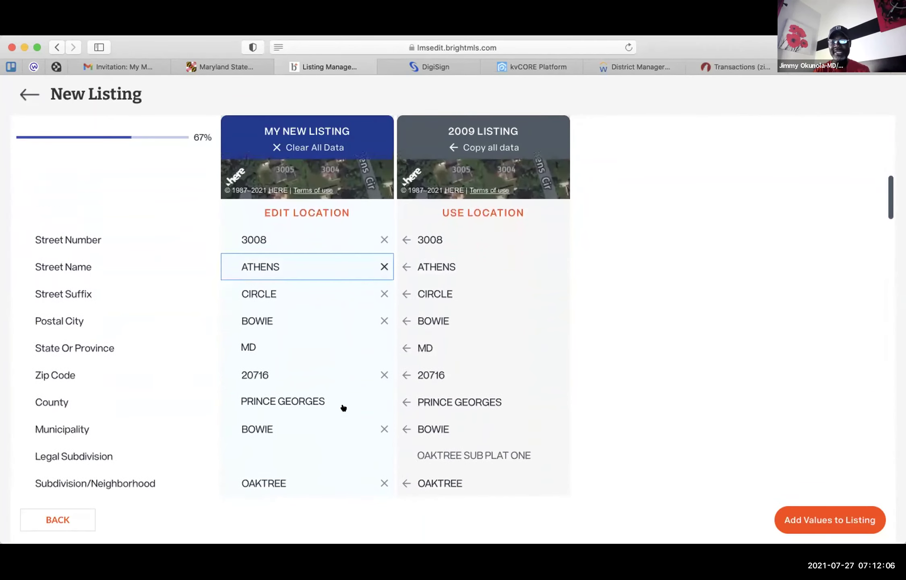
{"action": "scroll", "coordinate": [347, 407], "scroll_direction": "down", "scroll_amount": 4}
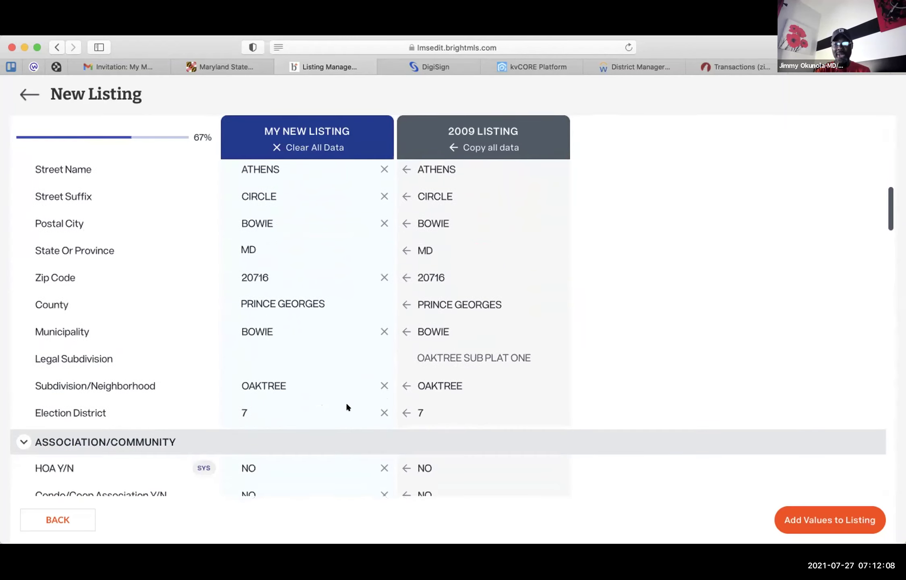
{"action": "scroll", "coordinate": [343, 408], "scroll_direction": "down", "scroll_amount": 6}
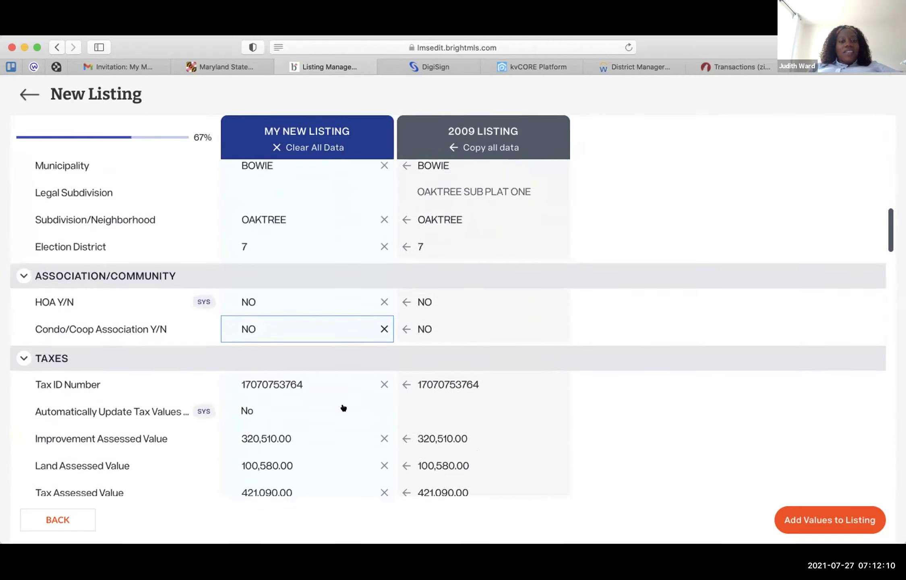
{"action": "scroll", "coordinate": [343, 407], "scroll_direction": "down", "scroll_amount": 3}
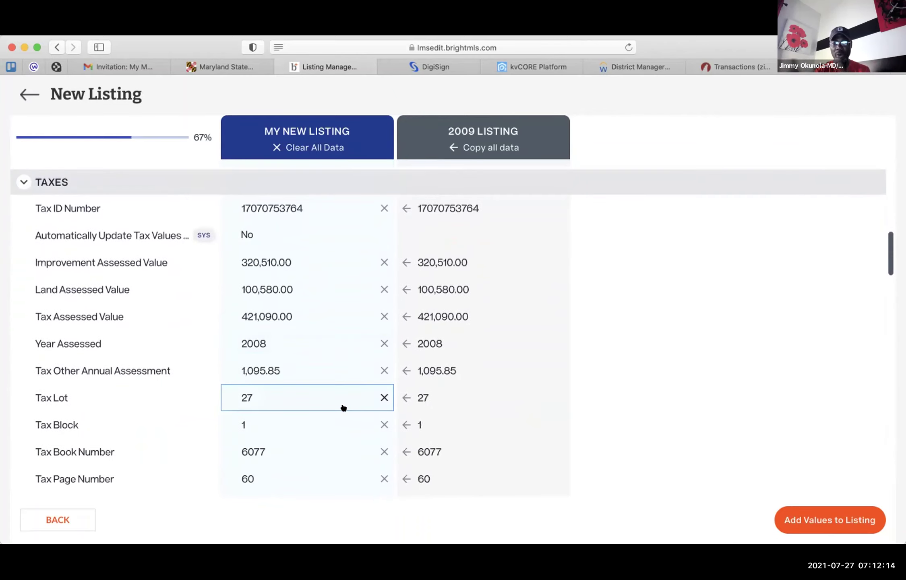
{"action": "scroll", "coordinate": [343, 407], "scroll_direction": "down", "scroll_amount": 1}
{"action": "scroll", "coordinate": [343, 408], "scroll_direction": "down", "scroll_amount": 3}
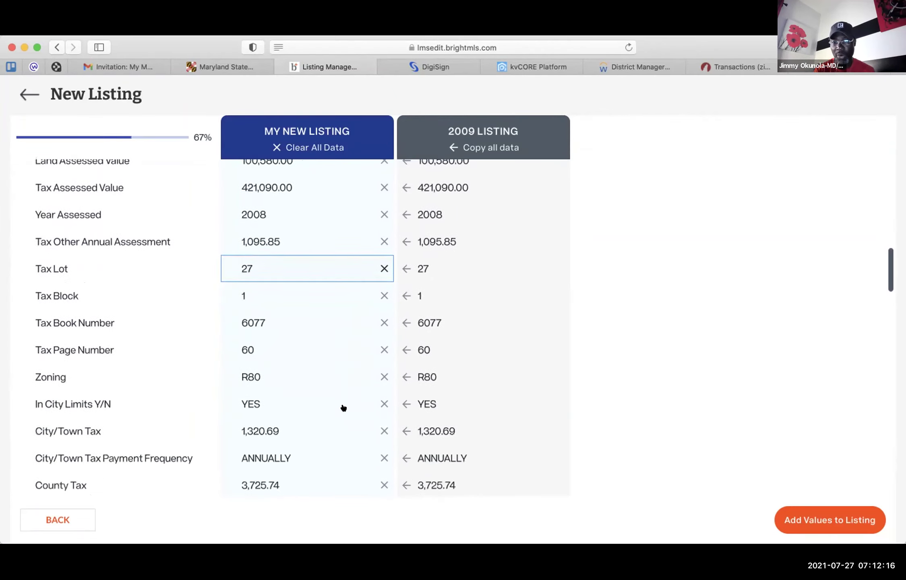
{"action": "scroll", "coordinate": [343, 408], "scroll_direction": "down", "scroll_amount": 2}
{"action": "scroll", "coordinate": [343, 408], "scroll_direction": "down", "scroll_amount": 3}
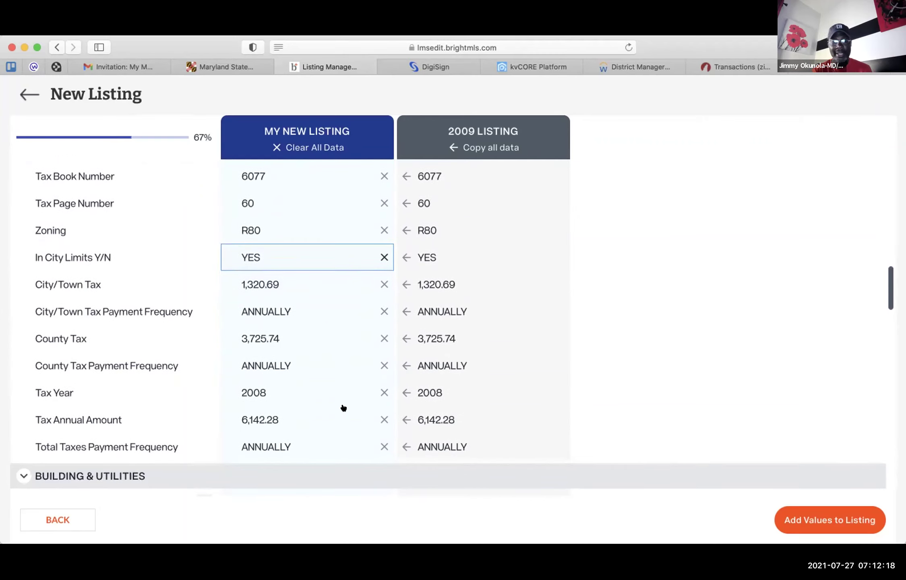
{"action": "scroll", "coordinate": [343, 407], "scroll_direction": "down", "scroll_amount": 3}
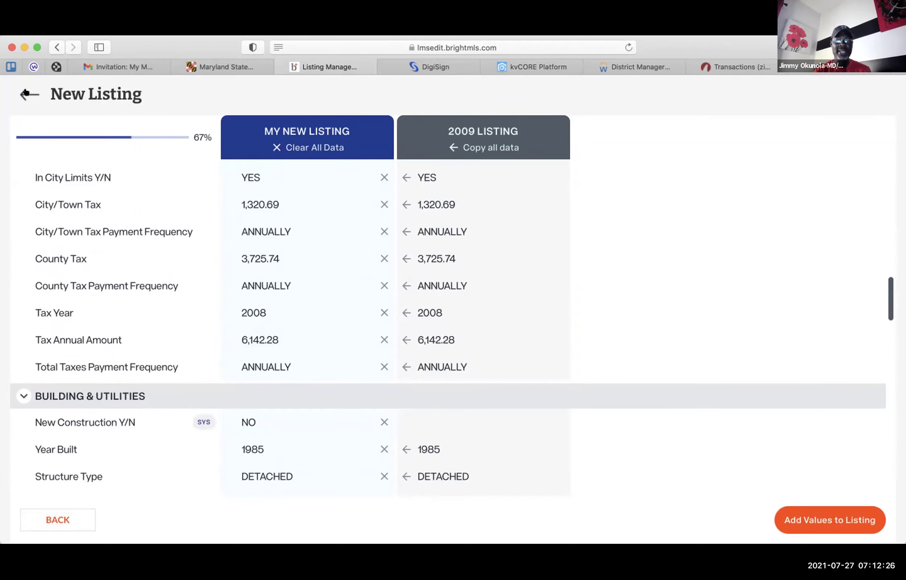
- Discard the draft listing and restart a Residential, Detached, Fee Simple listing
{"action": "left_click", "coordinate": [26, 94]}
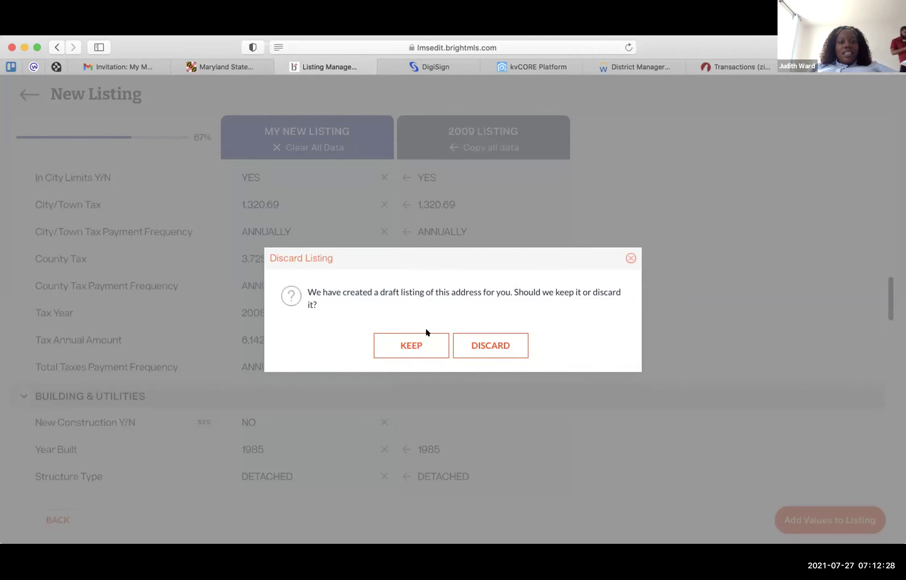
{"action": "left_click", "coordinate": [472, 346]}
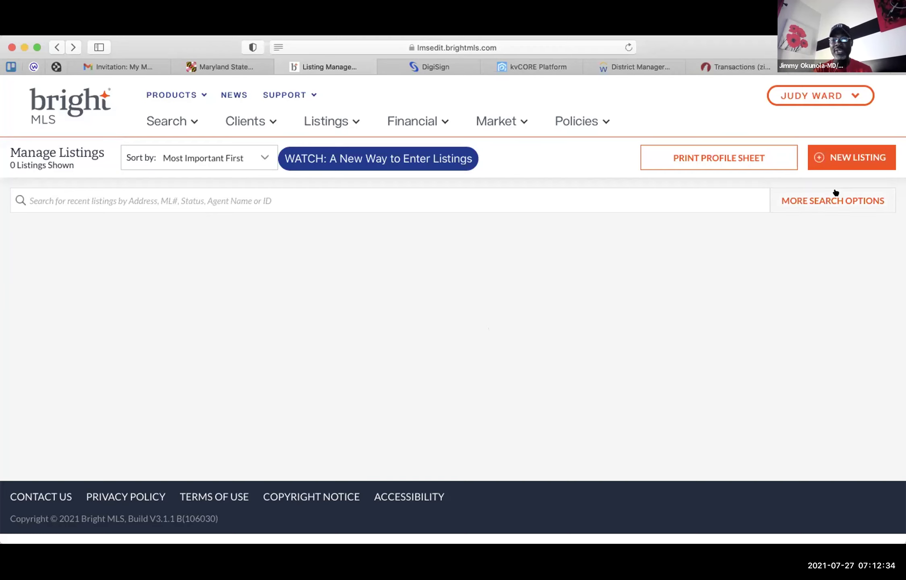
{"action": "left_click", "coordinate": [812, 155]}
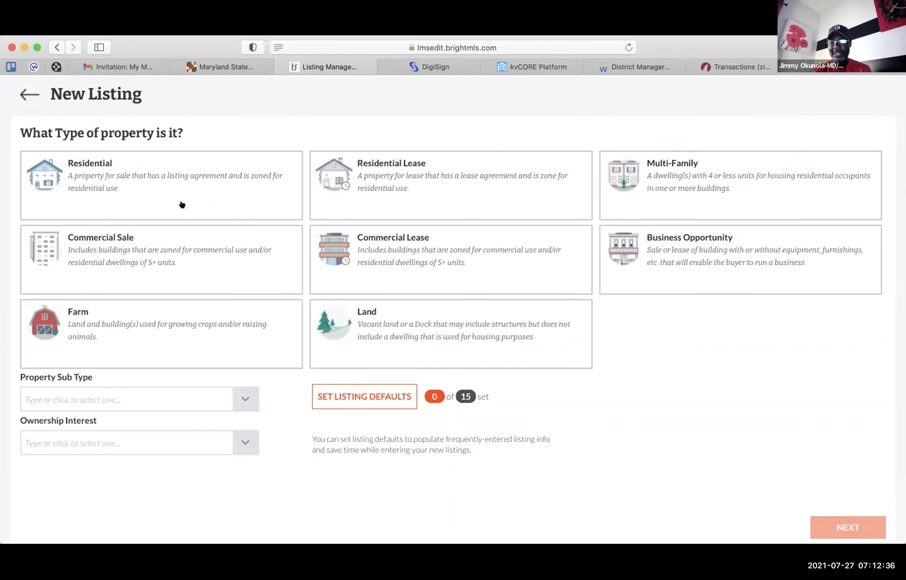
{"action": "left_click", "coordinate": [180, 205]}
{"action": "left_click", "coordinate": [243, 398]}
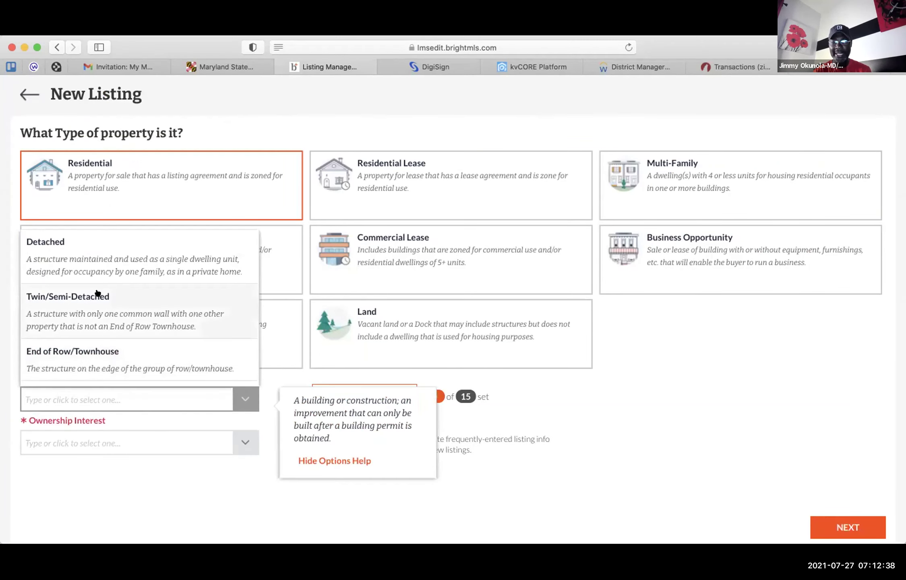
{"action": "left_click", "coordinate": [95, 259]}
{"action": "left_click", "coordinate": [141, 442]}
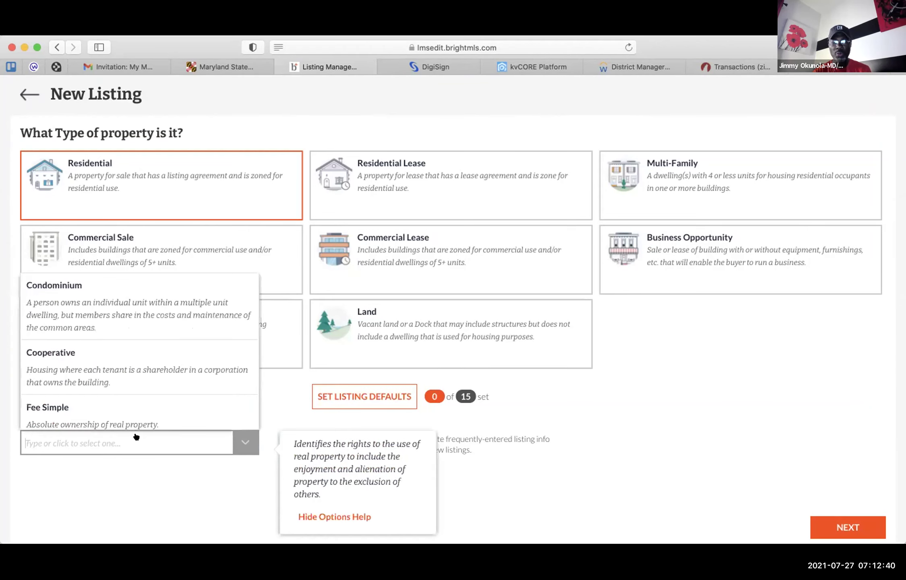
{"action": "left_click", "coordinate": [77, 407]}
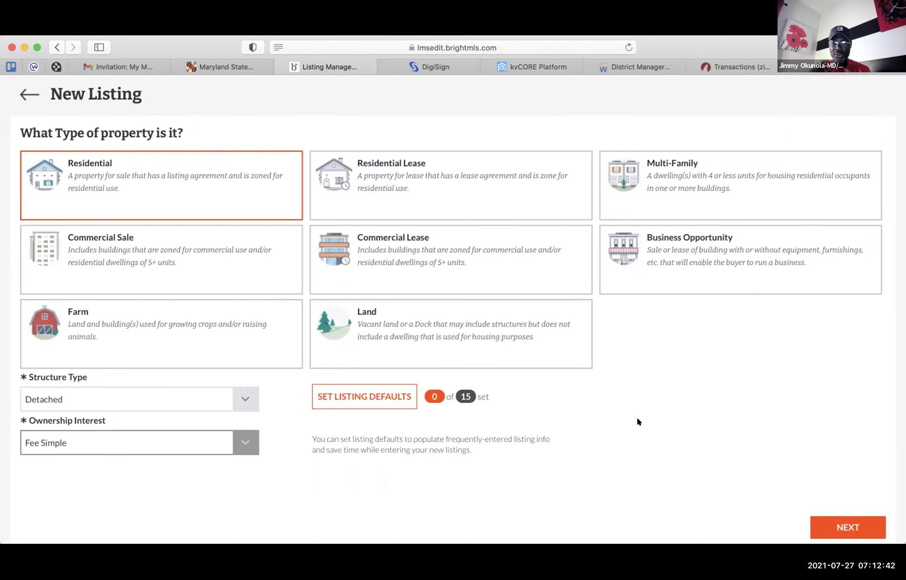
{"action": "left_click", "coordinate": [833, 524]}
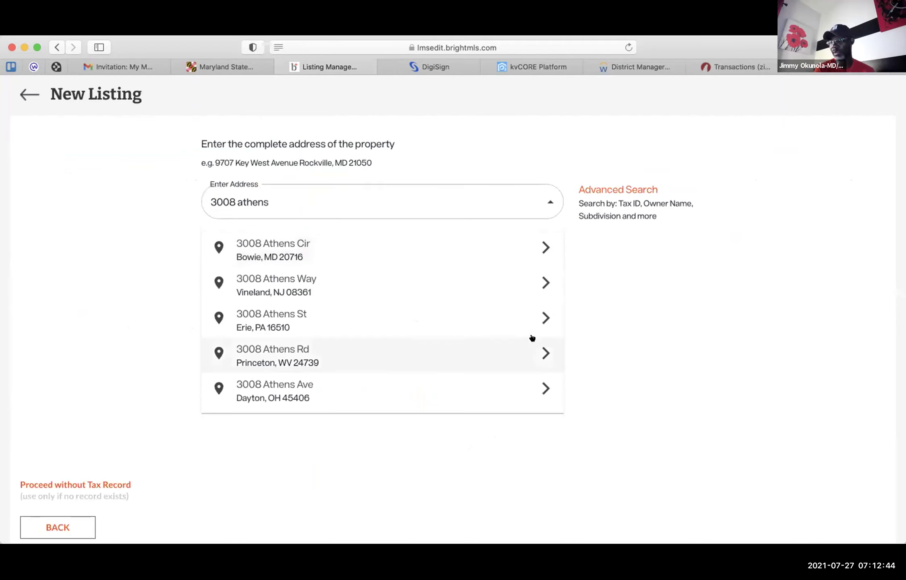
{"action": "left_click", "coordinate": [412, 243]}
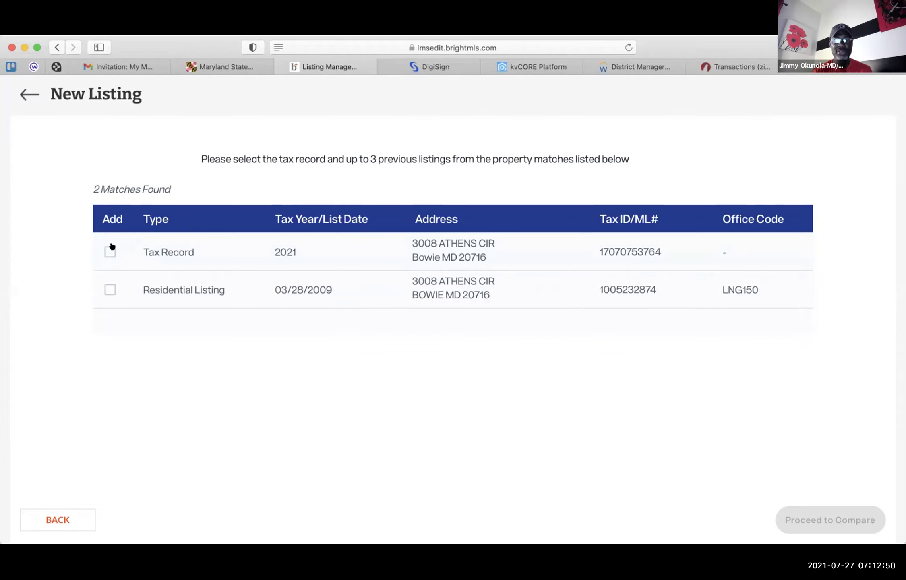
{"action": "left_click", "coordinate": [110, 252]}
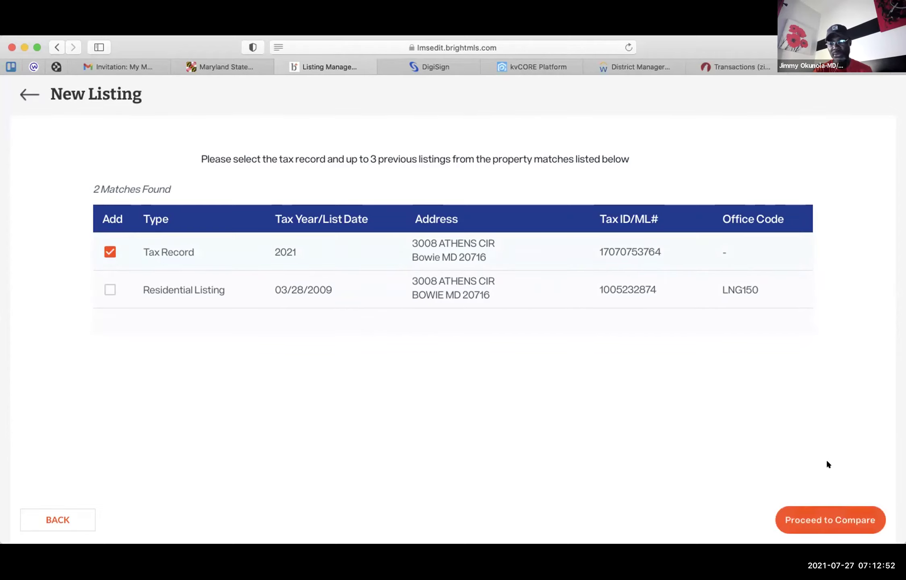
{"action": "left_click", "coordinate": [811, 514]}
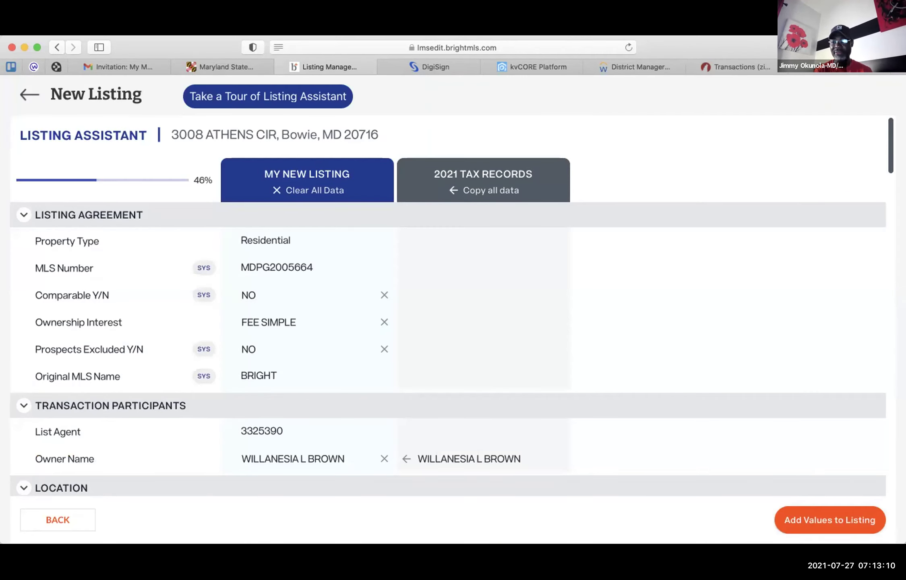
- Review the tax-record comparison, clear Below Grade Finished SQFT, and add the values to the listing
{"action": "scroll", "coordinate": [679, 465], "scroll_direction": "down", "scroll_amount": 5}
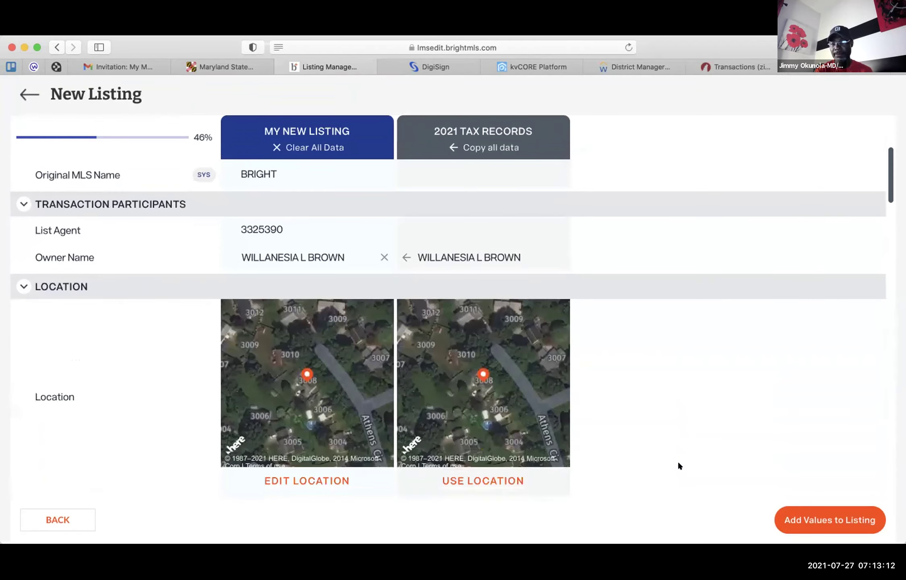
{"action": "scroll", "coordinate": [678, 465], "scroll_direction": "down", "scroll_amount": 3}
{"action": "scroll", "coordinate": [678, 463], "scroll_direction": "down", "scroll_amount": 6}
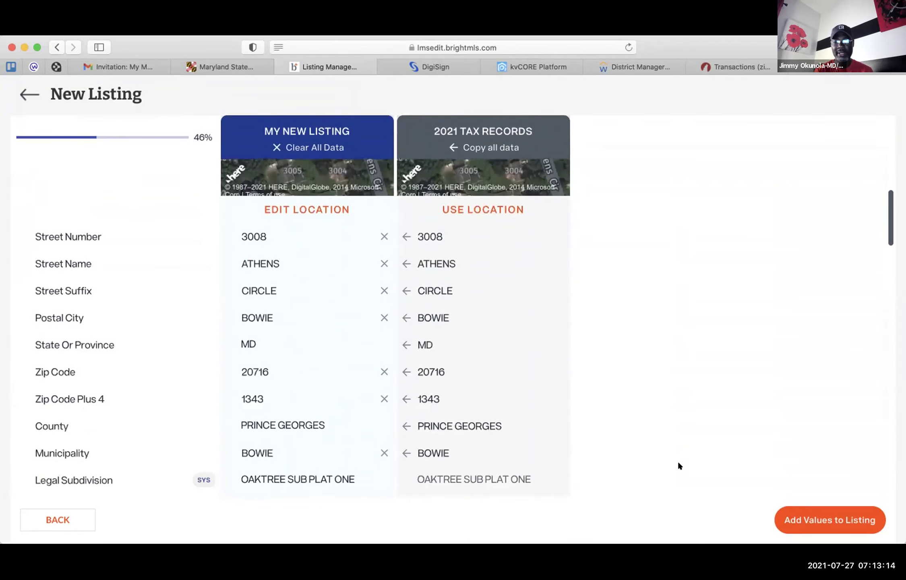
{"action": "scroll", "coordinate": [679, 465], "scroll_direction": "down", "scroll_amount": 4}
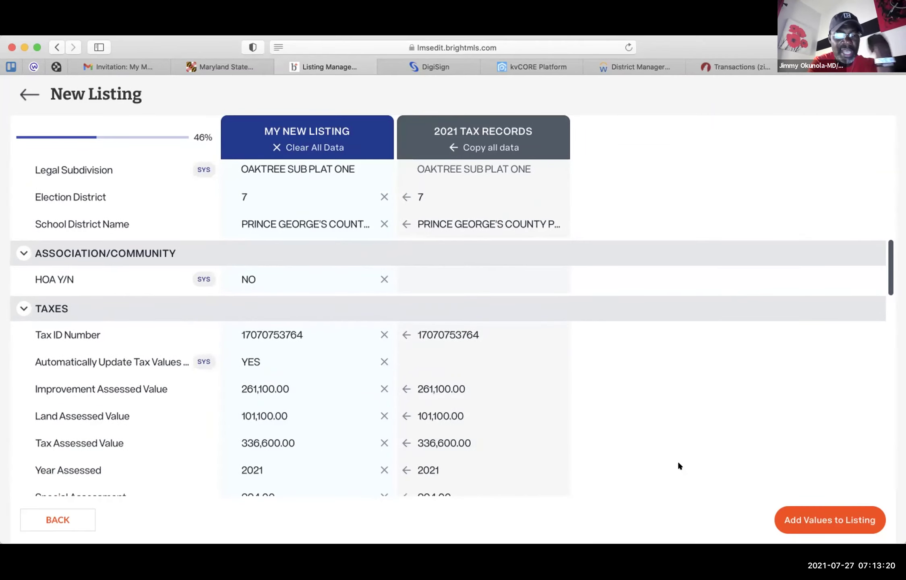
{"action": "scroll", "coordinate": [679, 464], "scroll_direction": "down", "scroll_amount": 6}
{"action": "scroll", "coordinate": [679, 464], "scroll_direction": "up", "scroll_amount": 2}
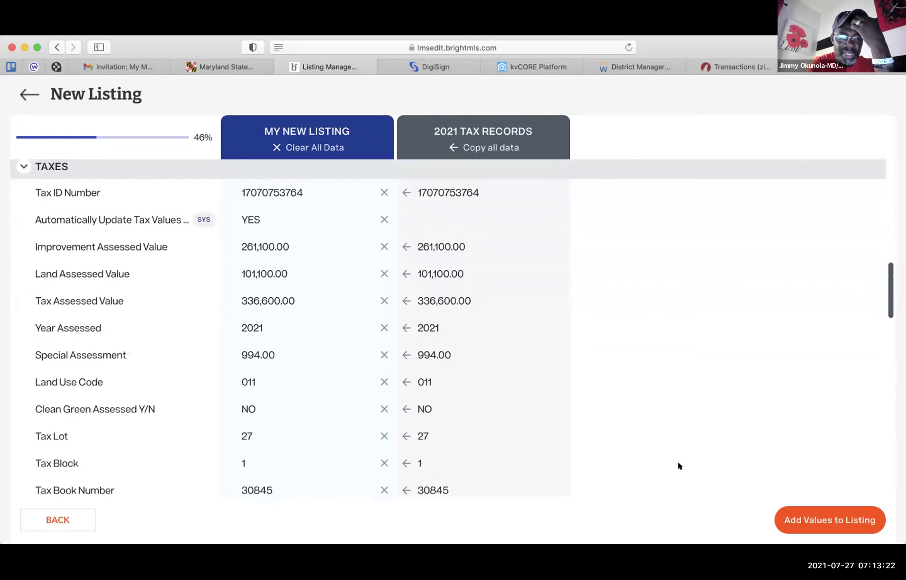
{"action": "scroll", "coordinate": [679, 464], "scroll_direction": "down", "scroll_amount": 2}
{"action": "scroll", "coordinate": [678, 464], "scroll_direction": "down", "scroll_amount": 8}
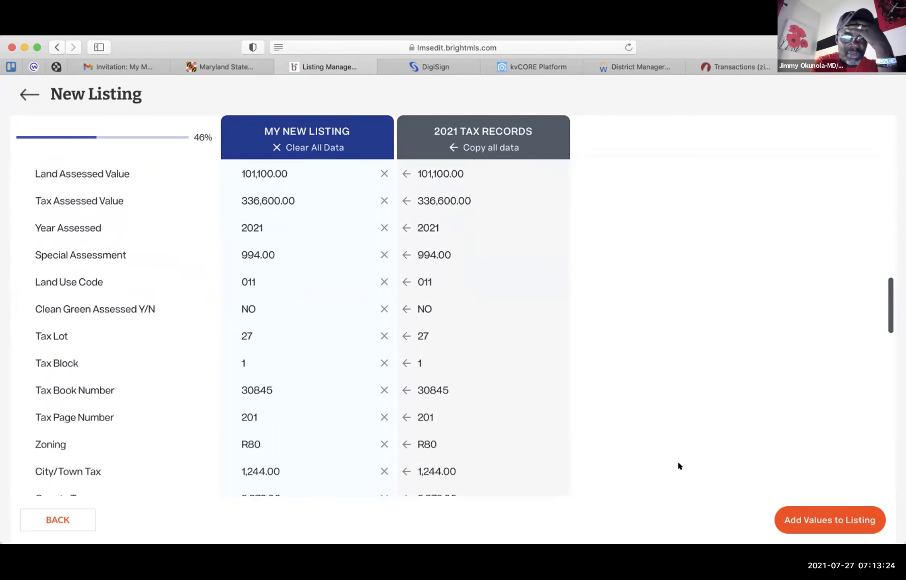
{"action": "scroll", "coordinate": [679, 465], "scroll_direction": "up", "scroll_amount": 1}
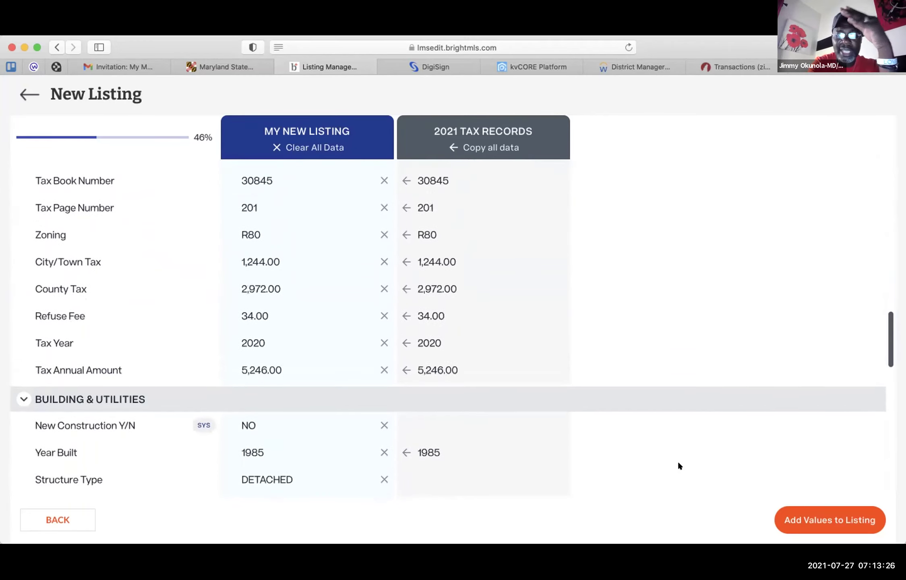
{"action": "scroll", "coordinate": [679, 465], "scroll_direction": "down", "scroll_amount": 3}
{"action": "scroll", "coordinate": [678, 464], "scroll_direction": "down", "scroll_amount": 4}
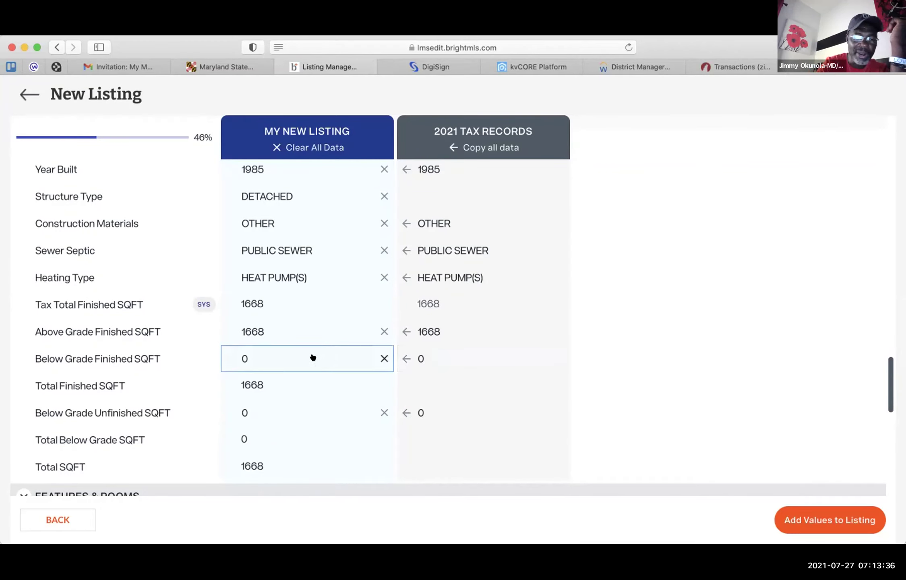
{"action": "left_click", "coordinate": [298, 355]}
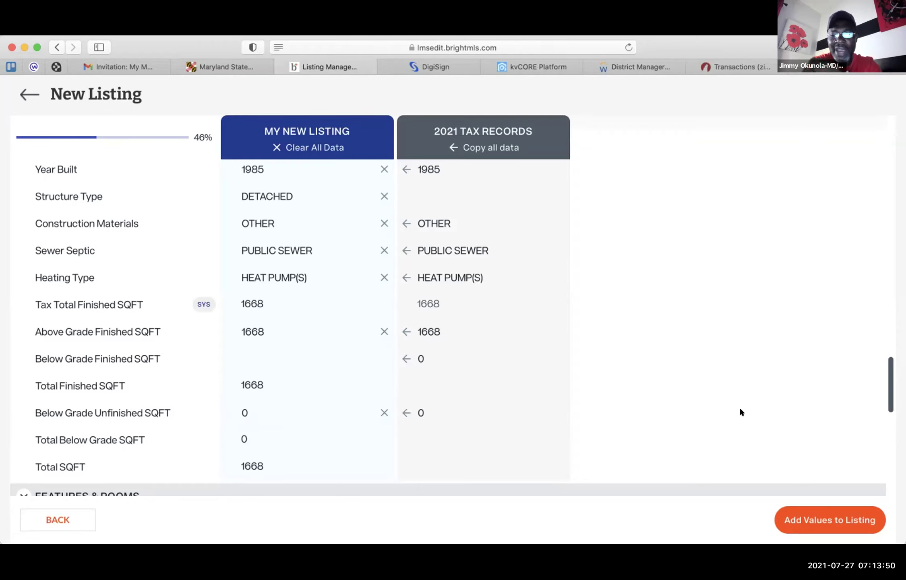
{"action": "left_click", "coordinate": [800, 515]}
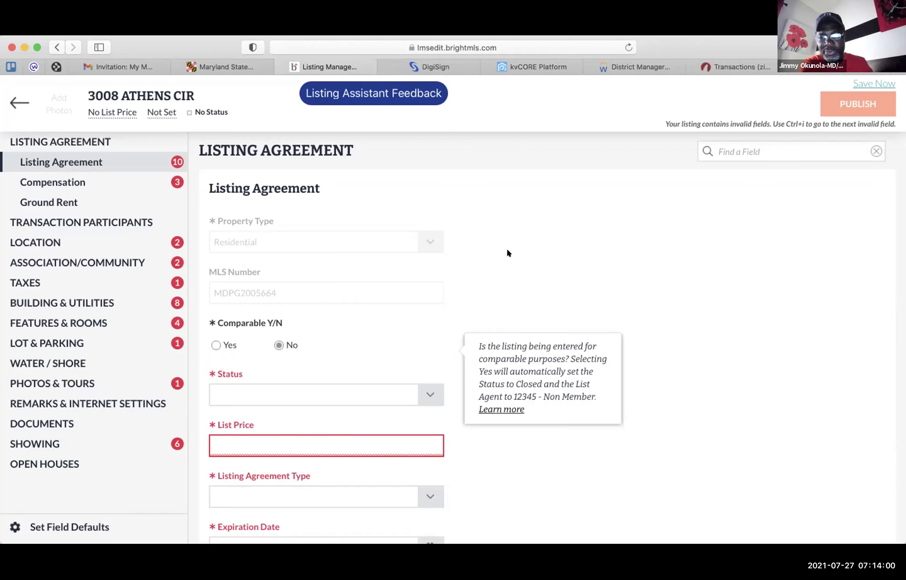
- Open the Status dropdown on the Listing Agreement form and browse the listing status options
{"action": "scroll", "coordinate": [506, 249], "scroll_direction": "down", "scroll_amount": 3}
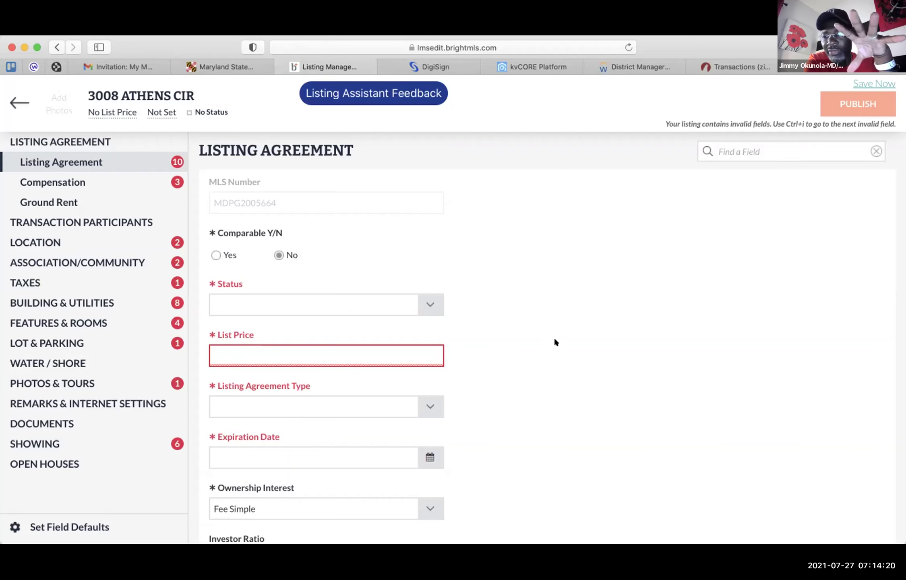
{"action": "left_click", "coordinate": [430, 303]}
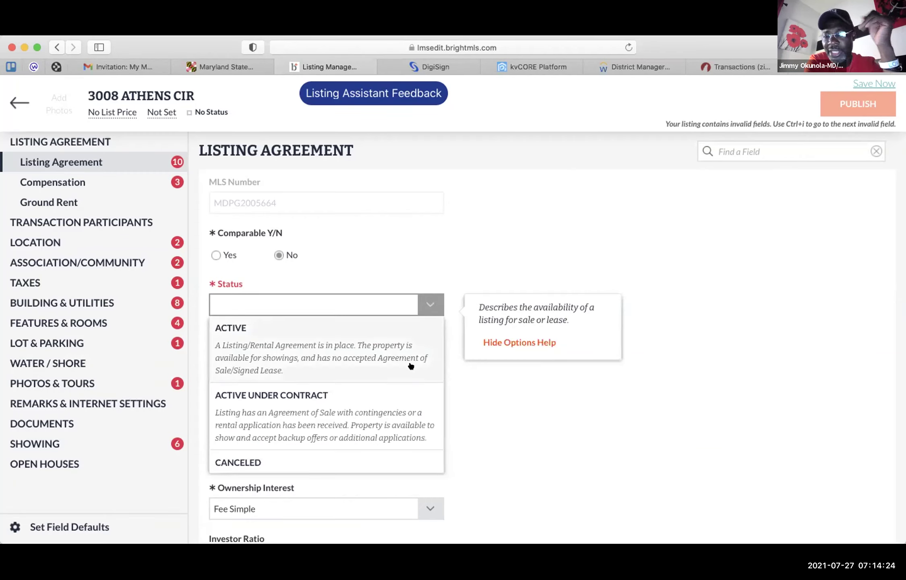
{"action": "scroll", "coordinate": [387, 390], "scroll_direction": "down", "scroll_amount": 5}
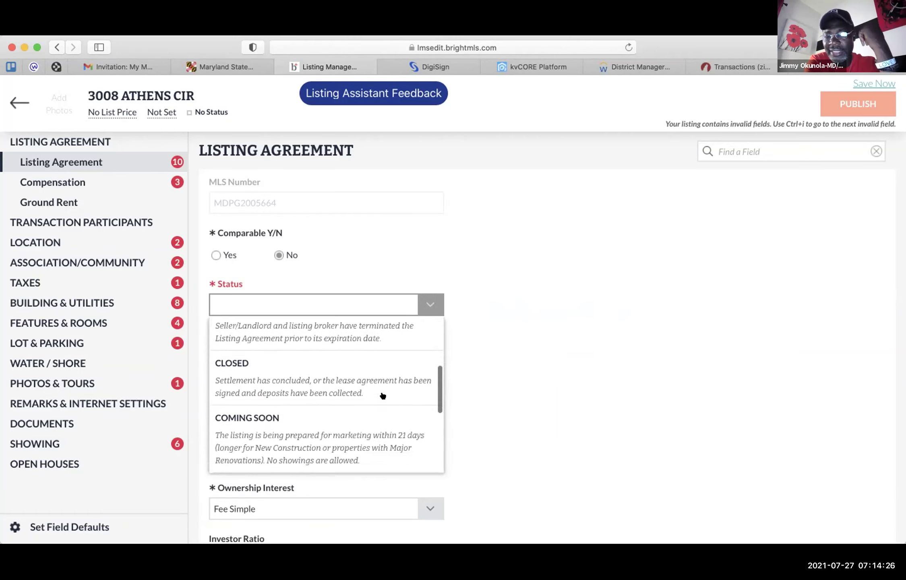
{"action": "scroll", "coordinate": [383, 396], "scroll_direction": "down", "scroll_amount": 2}
{"action": "scroll", "coordinate": [383, 396], "scroll_direction": "down", "scroll_amount": 2}
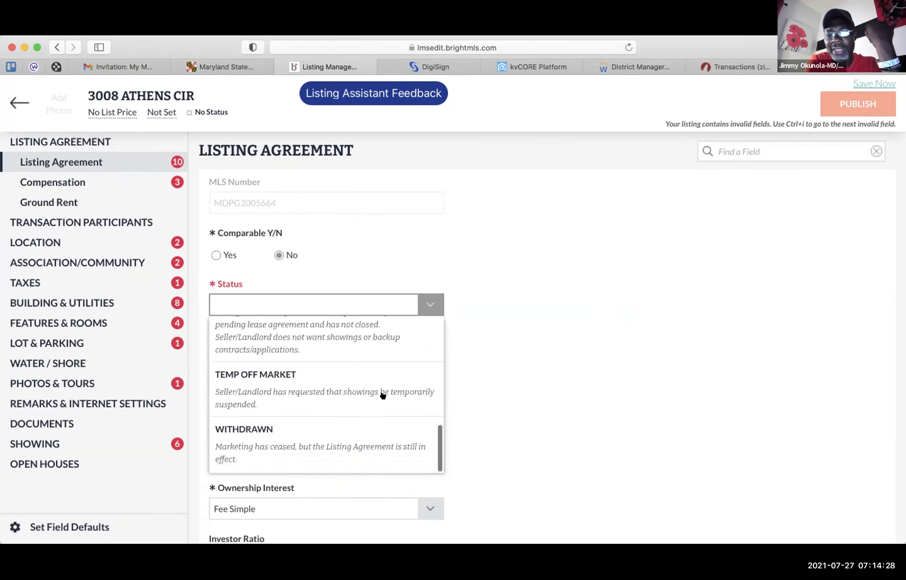
{"action": "scroll", "coordinate": [382, 396], "scroll_direction": "up", "scroll_amount": 4}
{"action": "scroll", "coordinate": [383, 396], "scroll_direction": "up", "scroll_amount": 2}
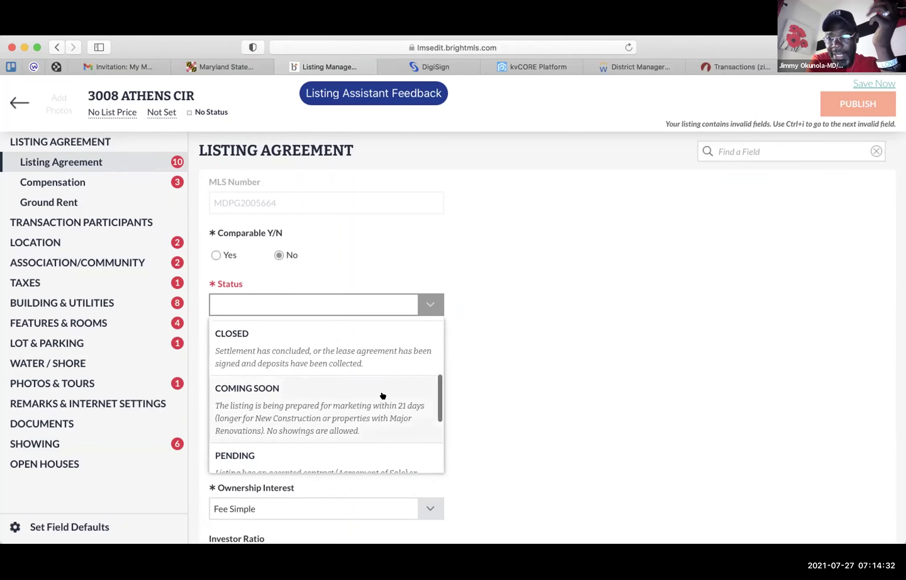
{"action": "scroll", "coordinate": [382, 396], "scroll_direction": "down", "scroll_amount": 2}
{"action": "scroll", "coordinate": [382, 396], "scroll_direction": "down", "scroll_amount": 1}
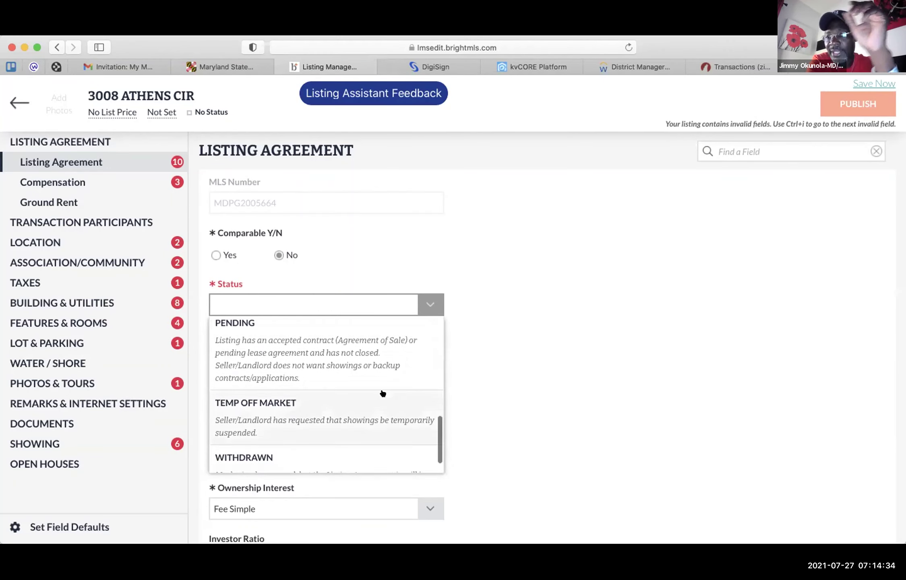
- Close the Status list without choosing a status, then scroll the Listing Agreement form back to the top
{"action": "left_click", "coordinate": [537, 350]}
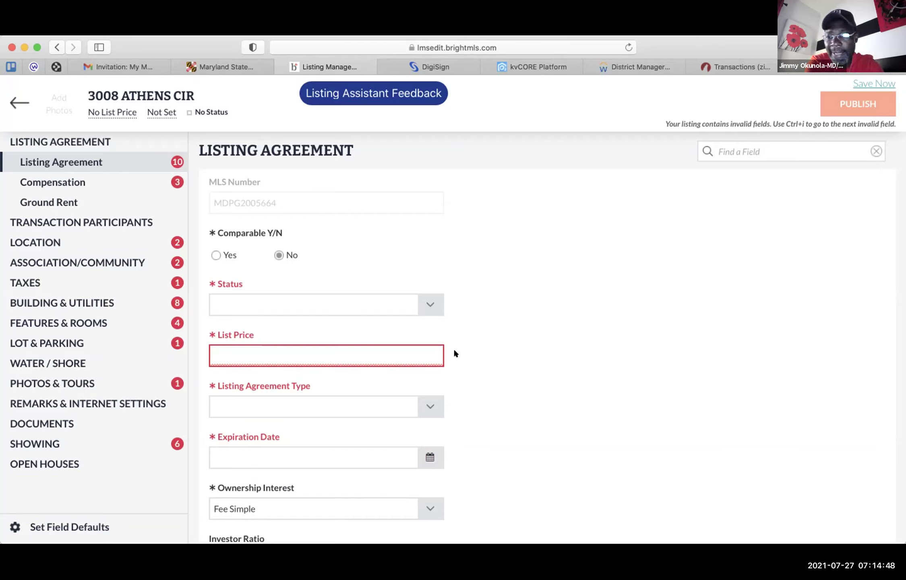
{"action": "scroll", "coordinate": [454, 350], "scroll_direction": "down", "scroll_amount": 7}
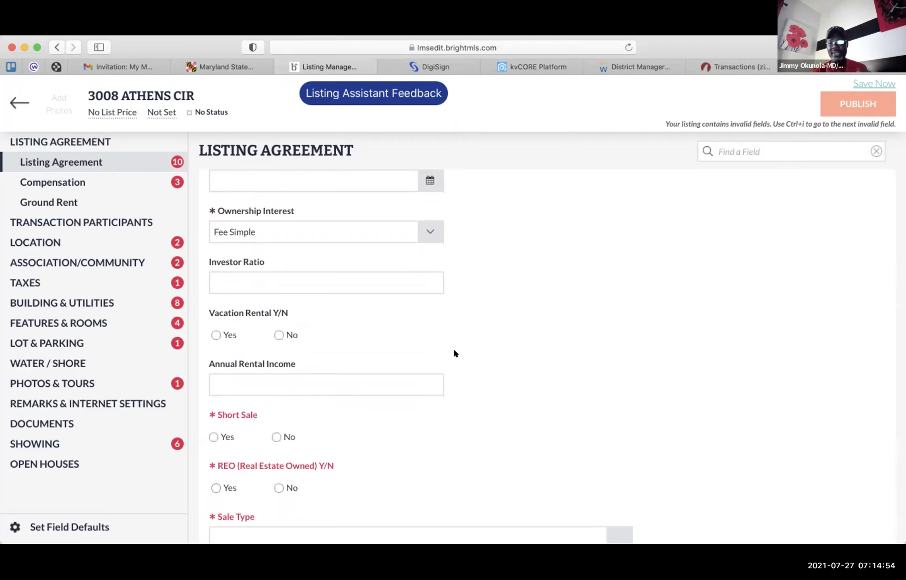
{"action": "scroll", "coordinate": [455, 351], "scroll_direction": "up", "scroll_amount": 5}
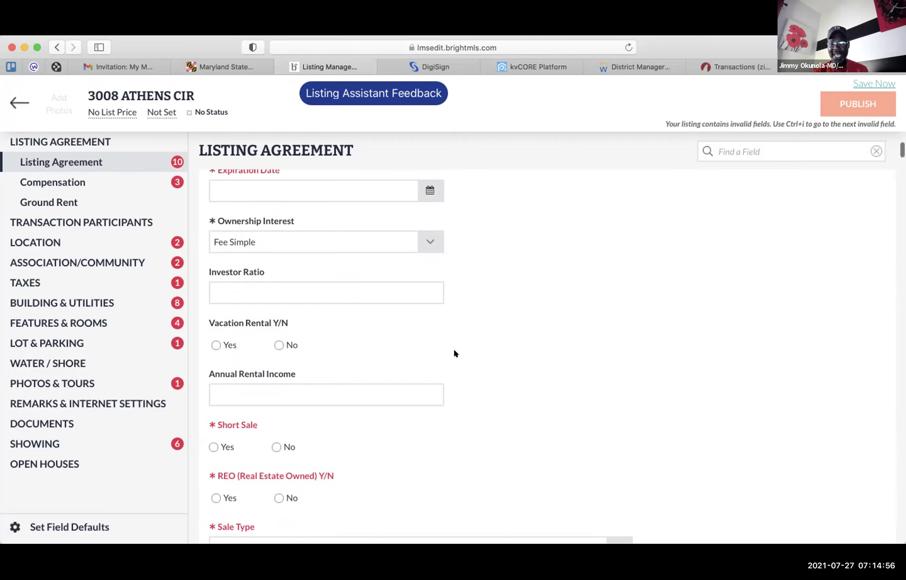
{"action": "scroll", "coordinate": [454, 350], "scroll_direction": "up", "scroll_amount": 2}
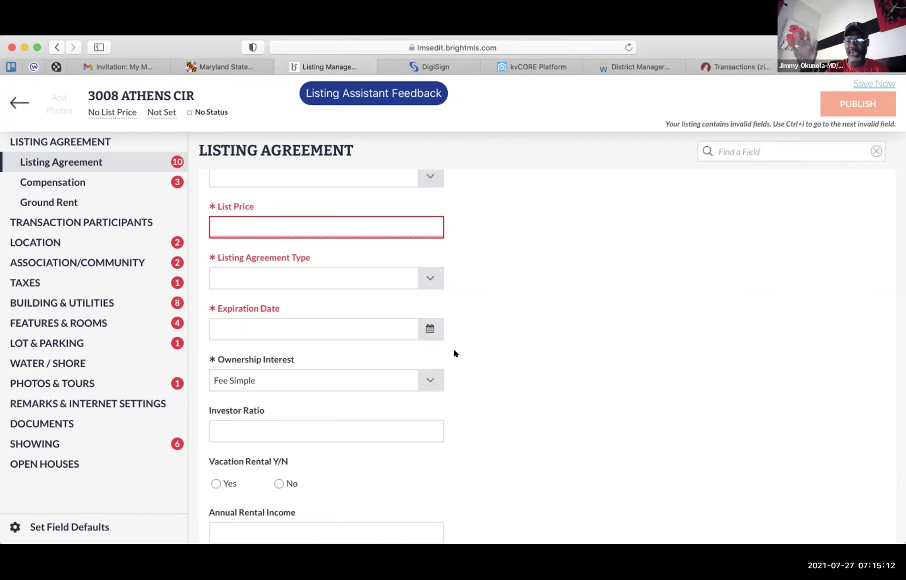
{"action": "scroll", "coordinate": [455, 353], "scroll_direction": "down", "scroll_amount": 10}
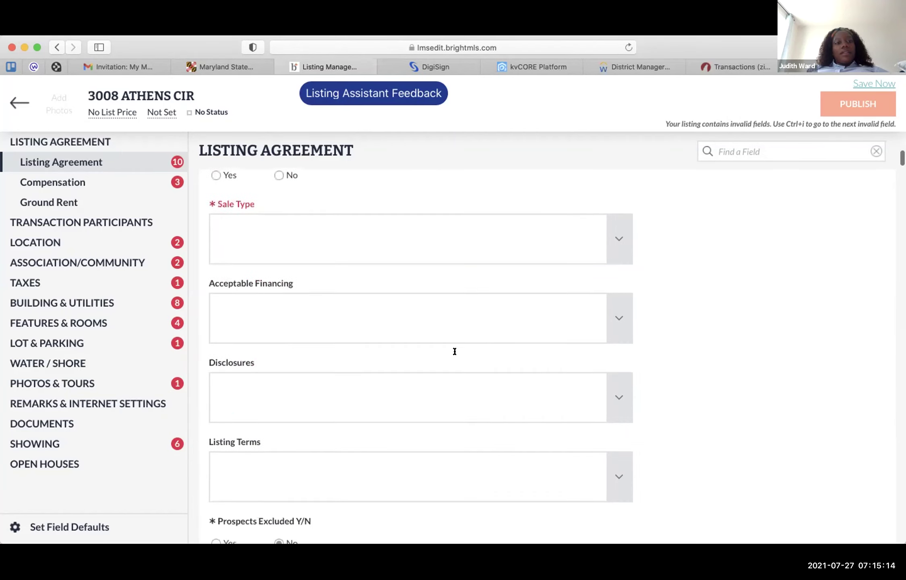
{"action": "scroll", "coordinate": [454, 353], "scroll_direction": "up", "scroll_amount": 1}
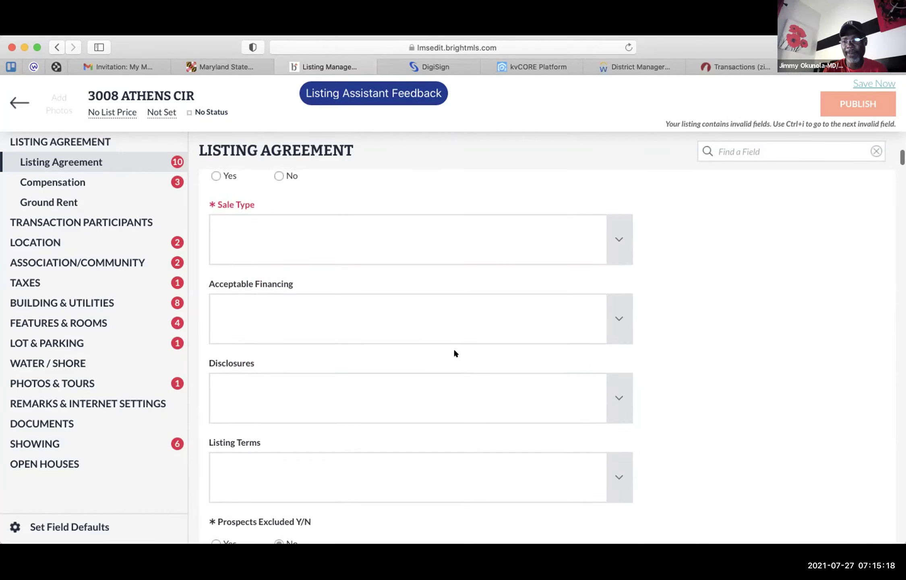
{"action": "scroll", "coordinate": [454, 353], "scroll_direction": "up", "scroll_amount": 10}
{"action": "scroll", "coordinate": [454, 353], "scroll_direction": "up", "scroll_amount": 3}
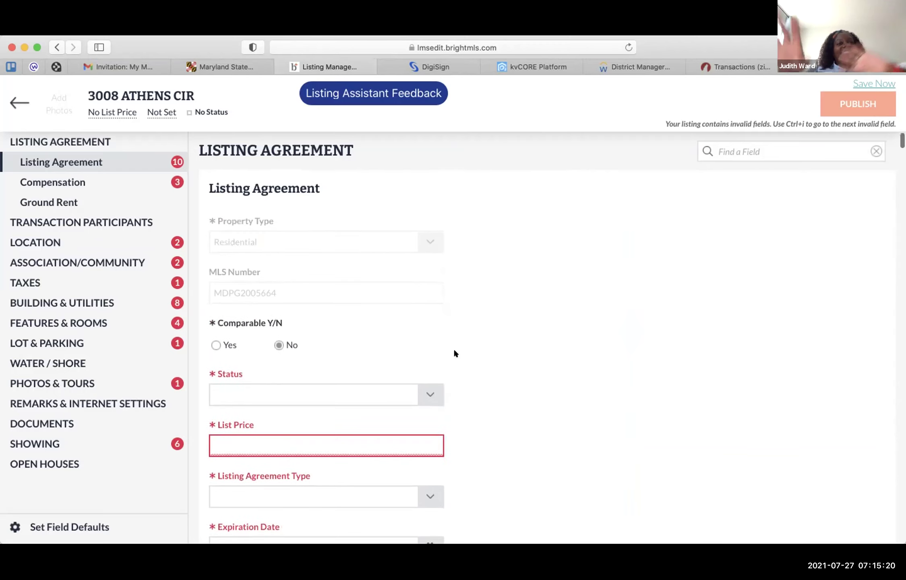